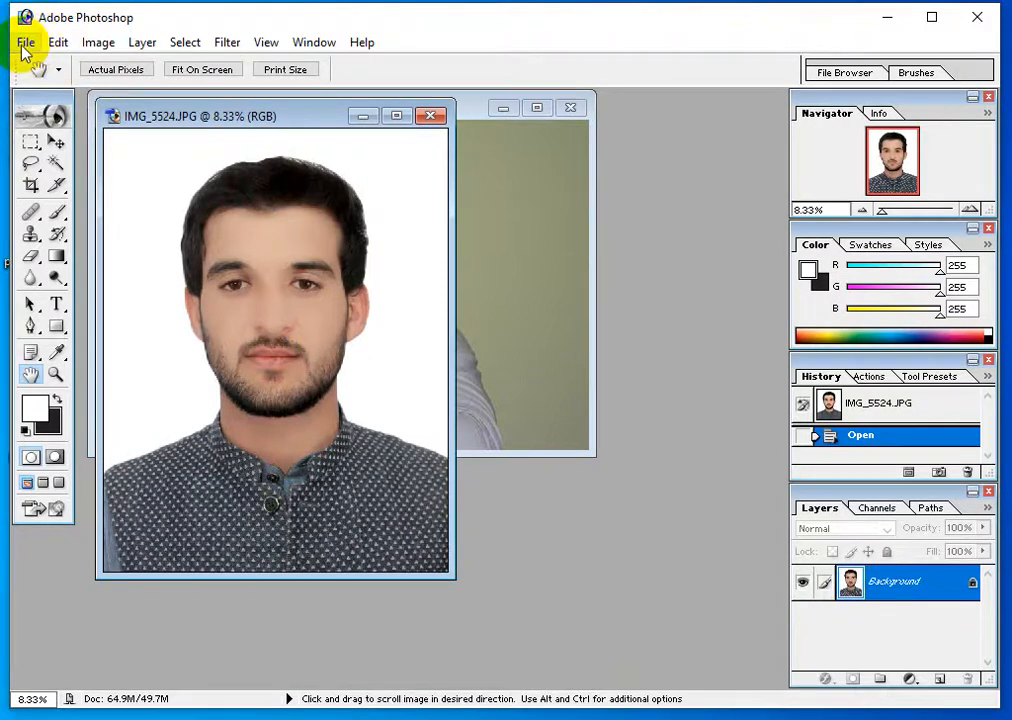
Start a new document with the A4 preset size and switch its width unit to inches
left_click(26, 43)
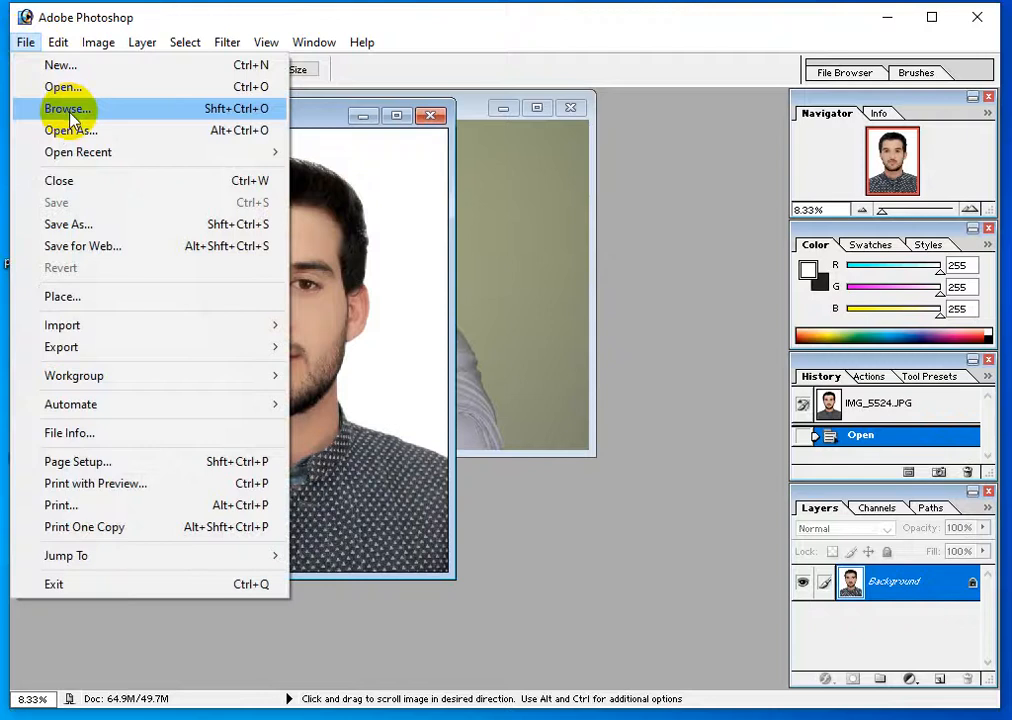
left_click(71, 70)
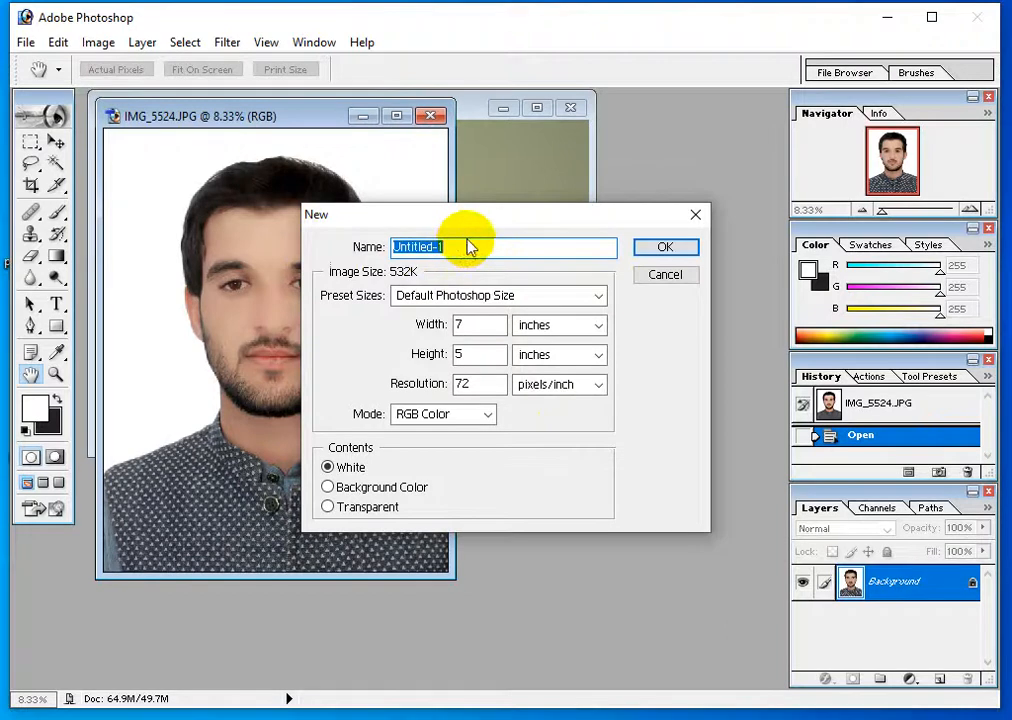
left_click(495, 298)
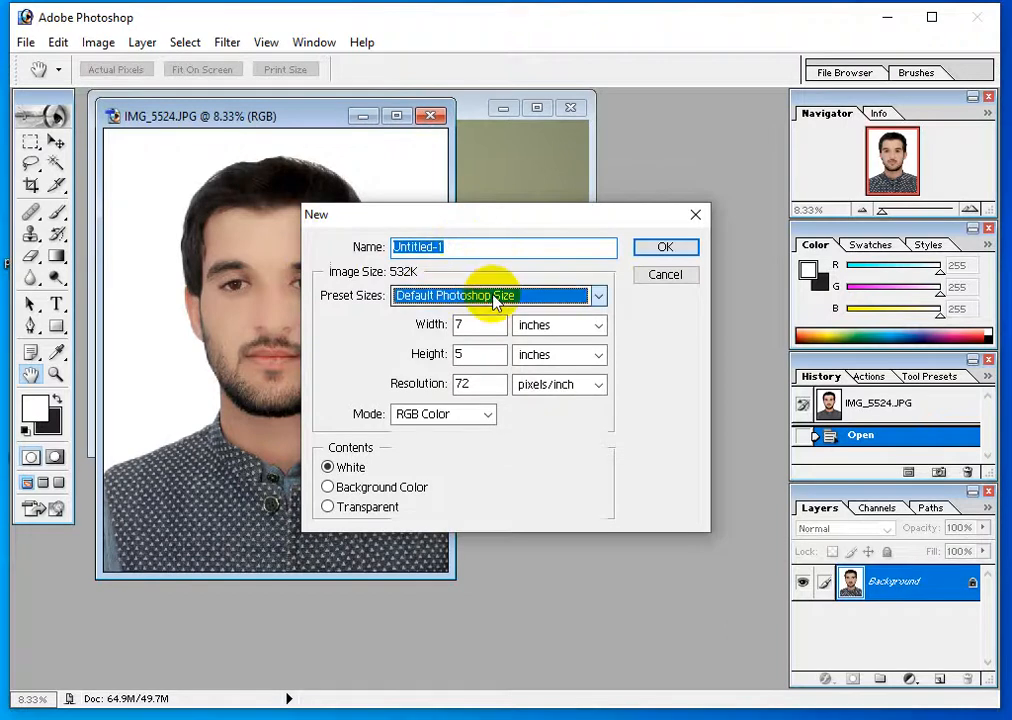
left_click(495, 298)
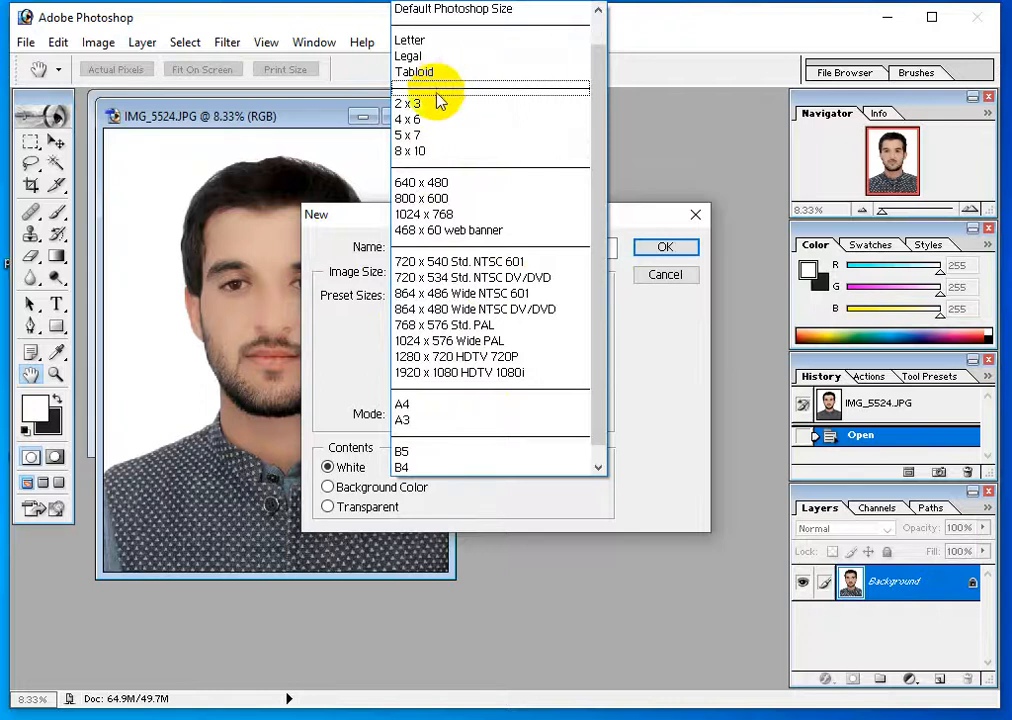
left_click(399, 403)
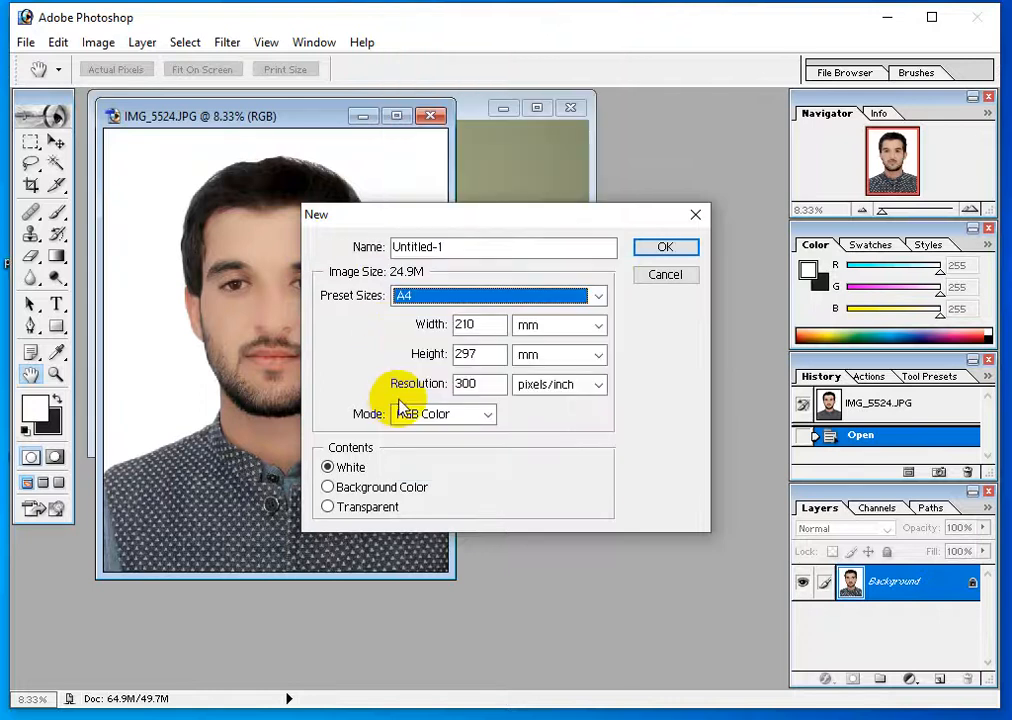
left_click(542, 333)
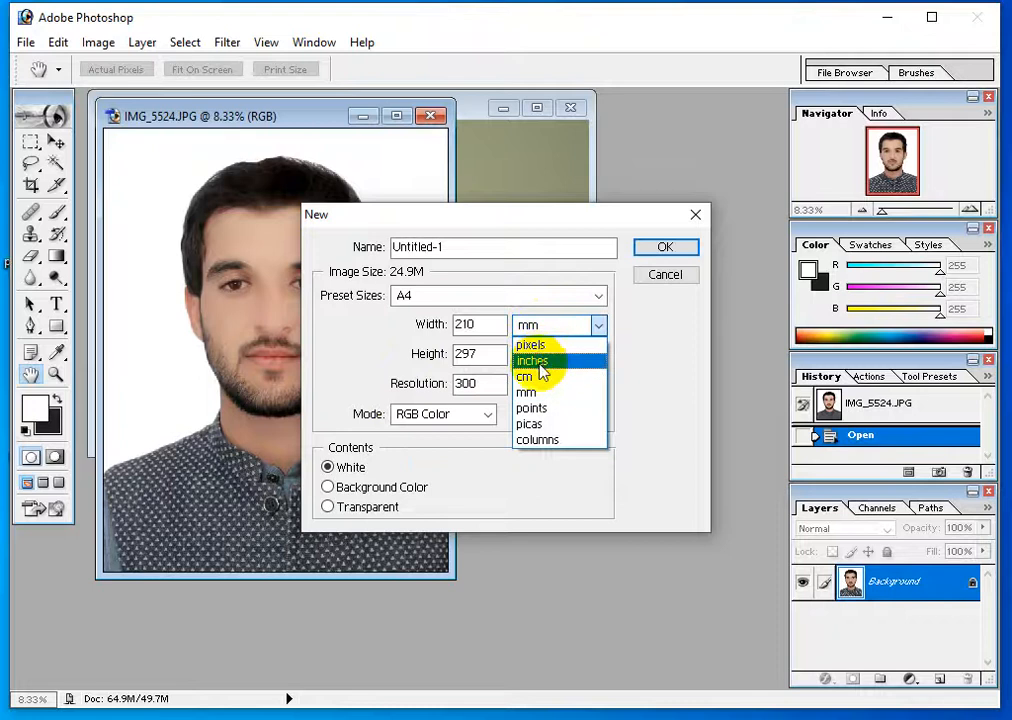
left_click(541, 361)
double_click(481, 386)
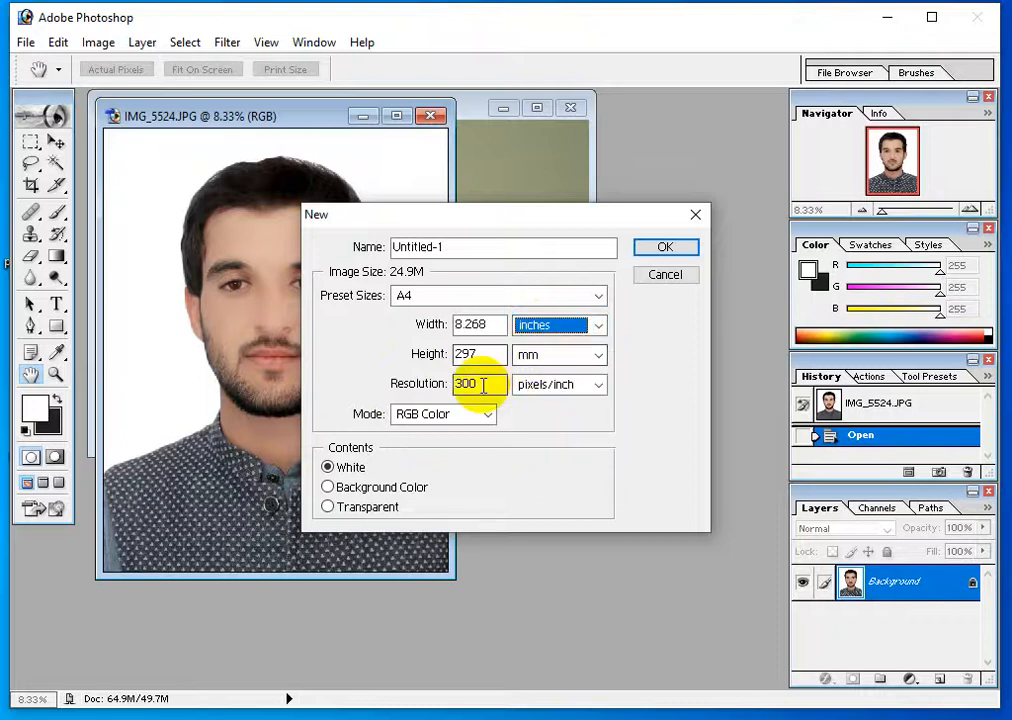
Change the new document's preset to Custom, with a width of 8.5 inches and a height of 11 mm
left_click(466, 295)
scroll(460, 290, "up", 1)
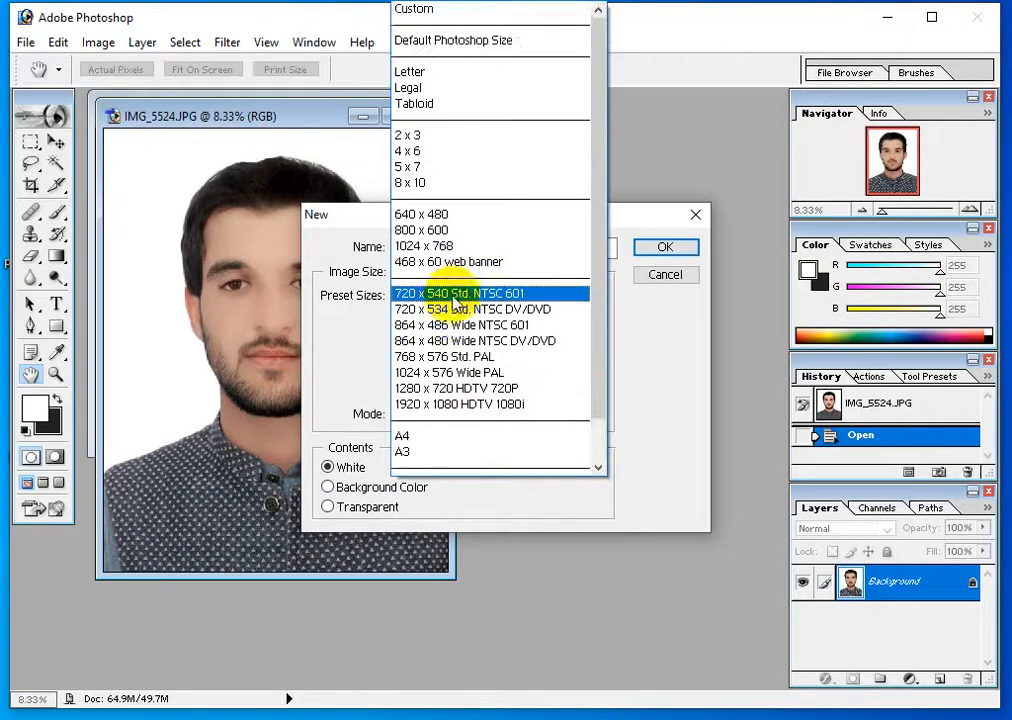
scroll(466, 294, "down", 1)
scroll(472, 294, "up", 1)
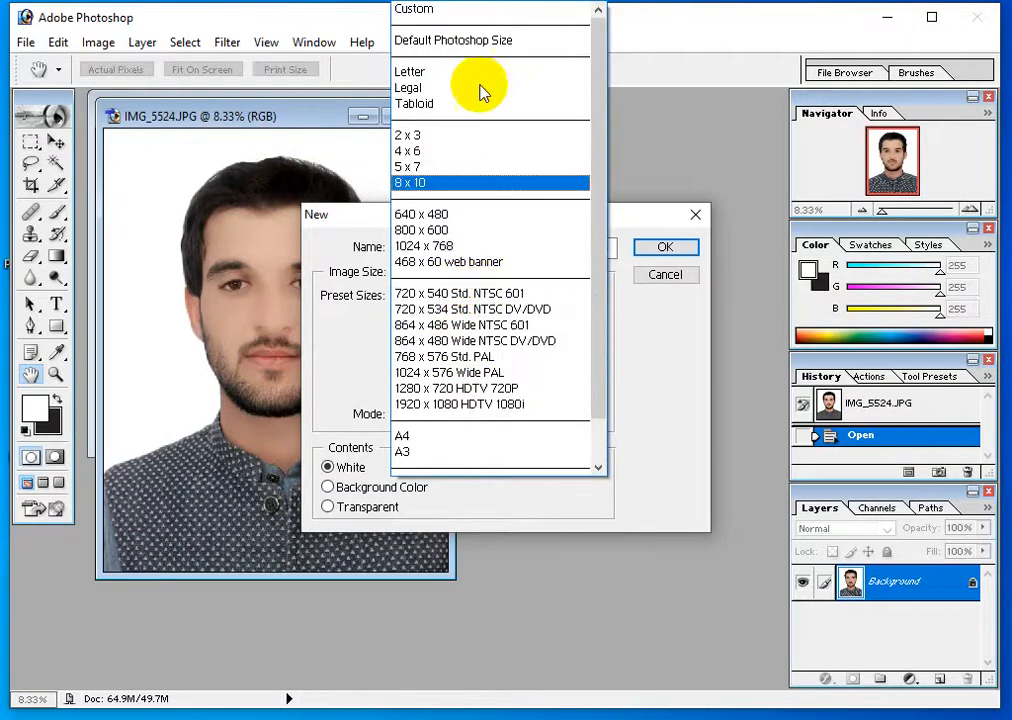
left_click(461, 12)
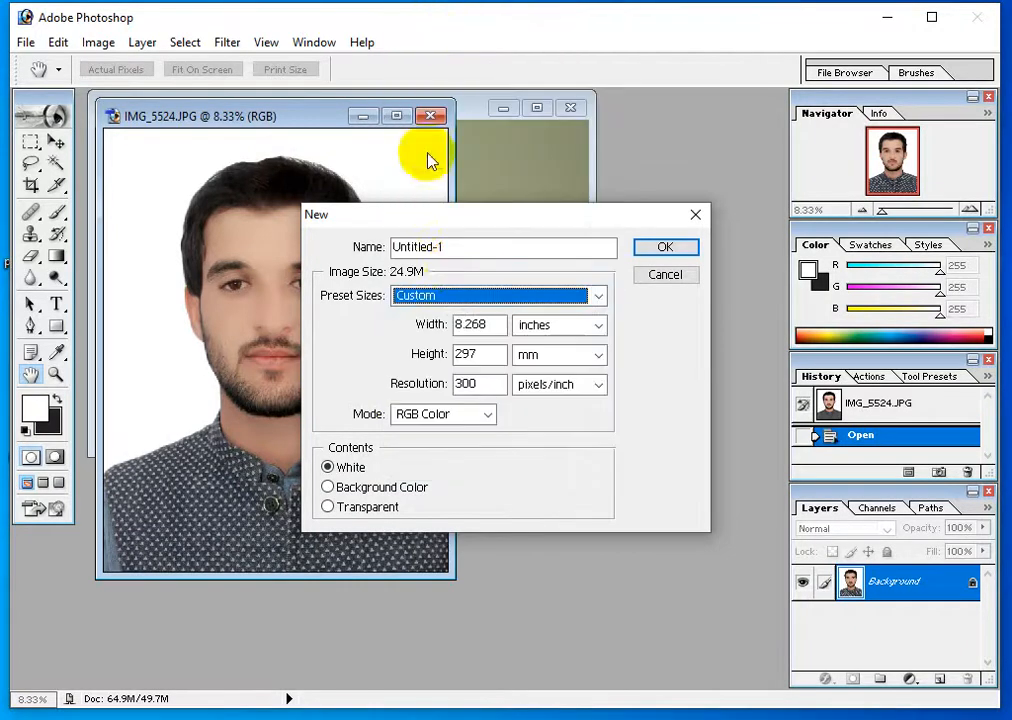
left_click(481, 324)
left_click_drag(488, 330, 440, 337)
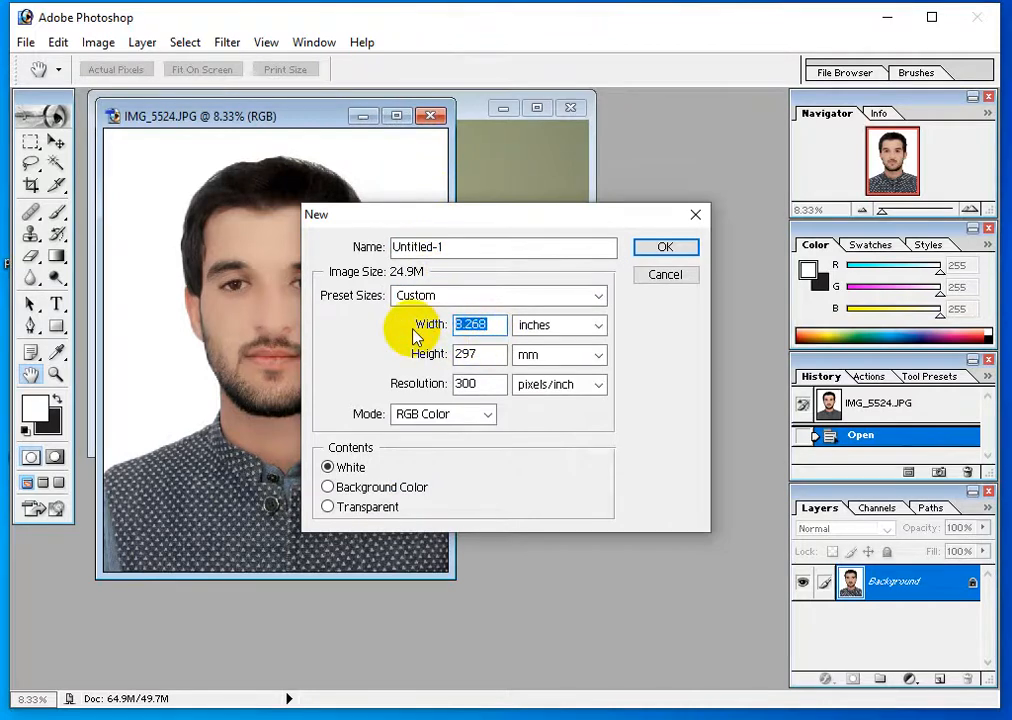
type("8.5")
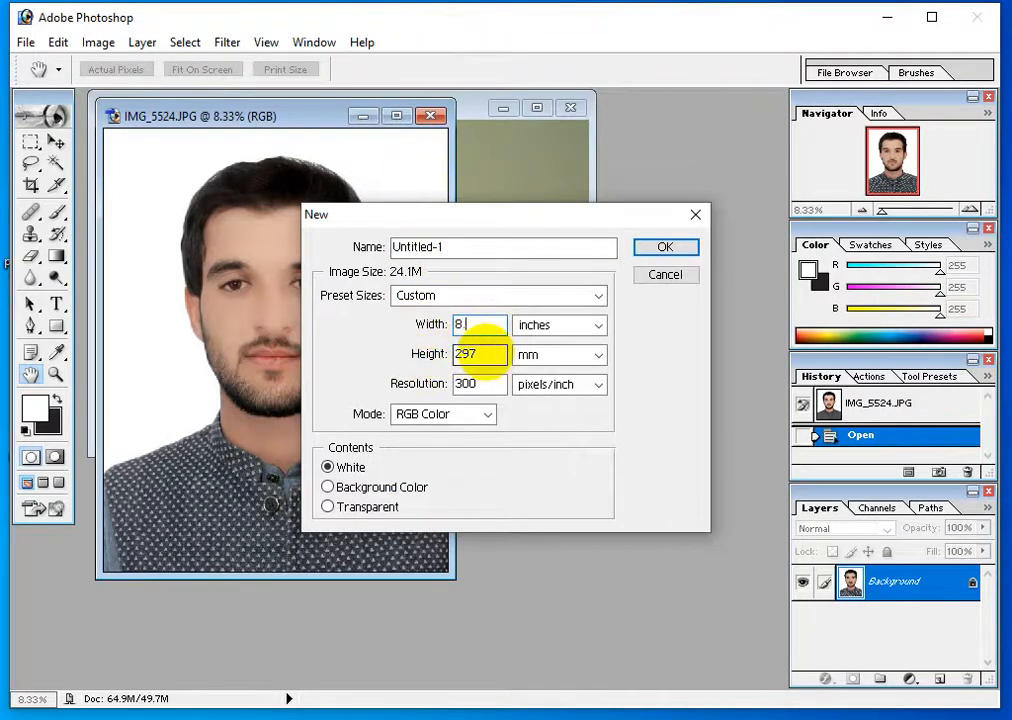
key("Tab")
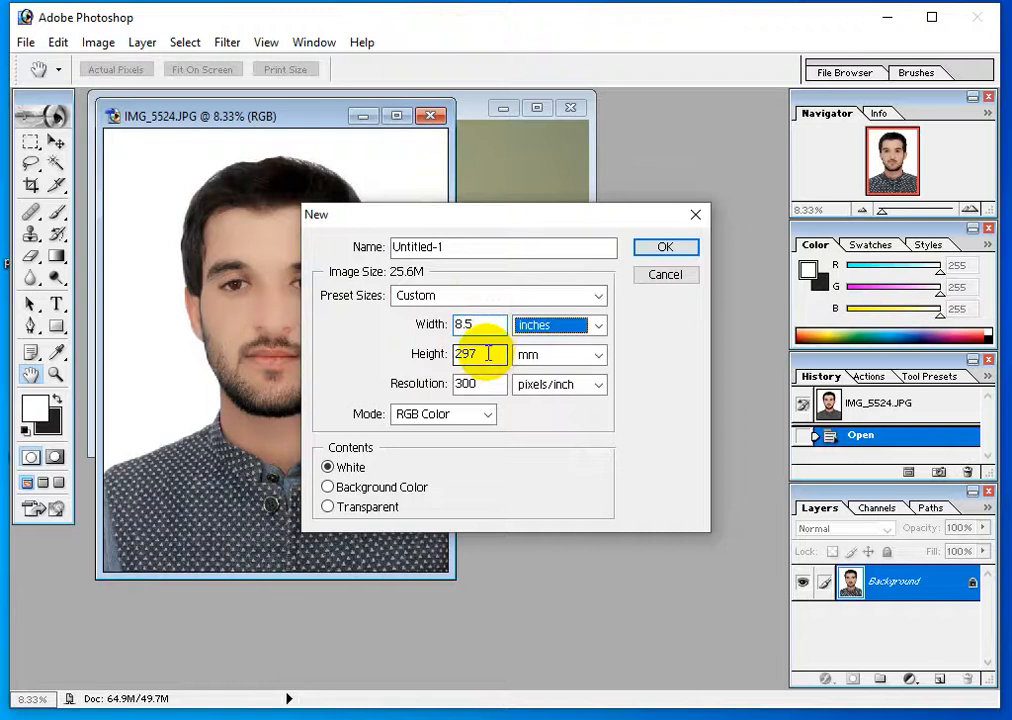
key("Tab")
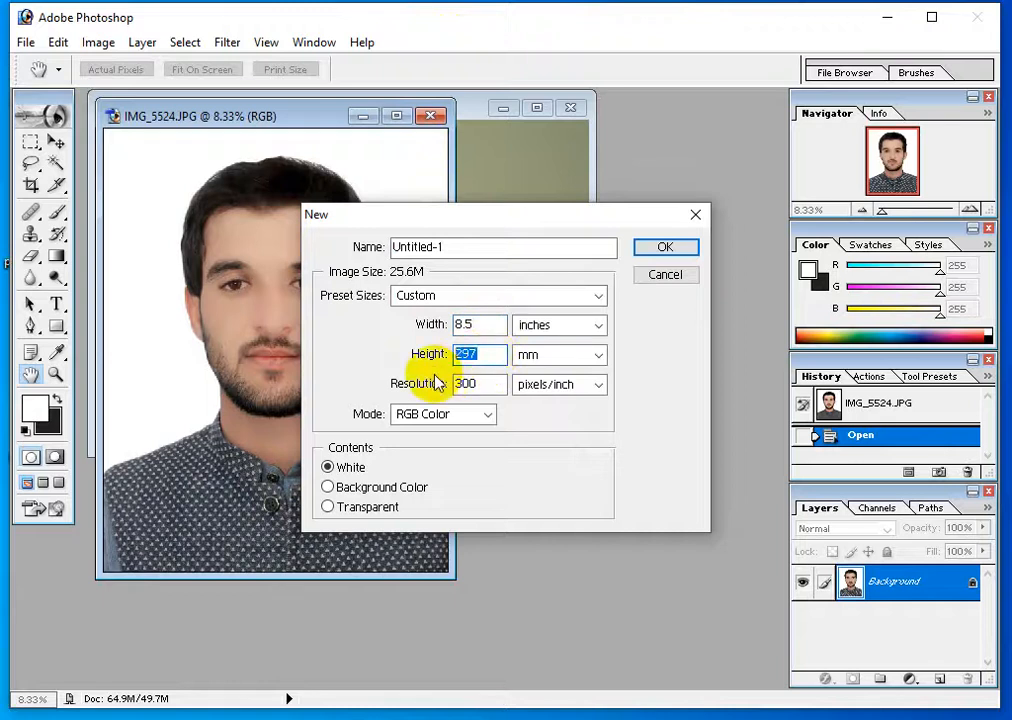
type("11")
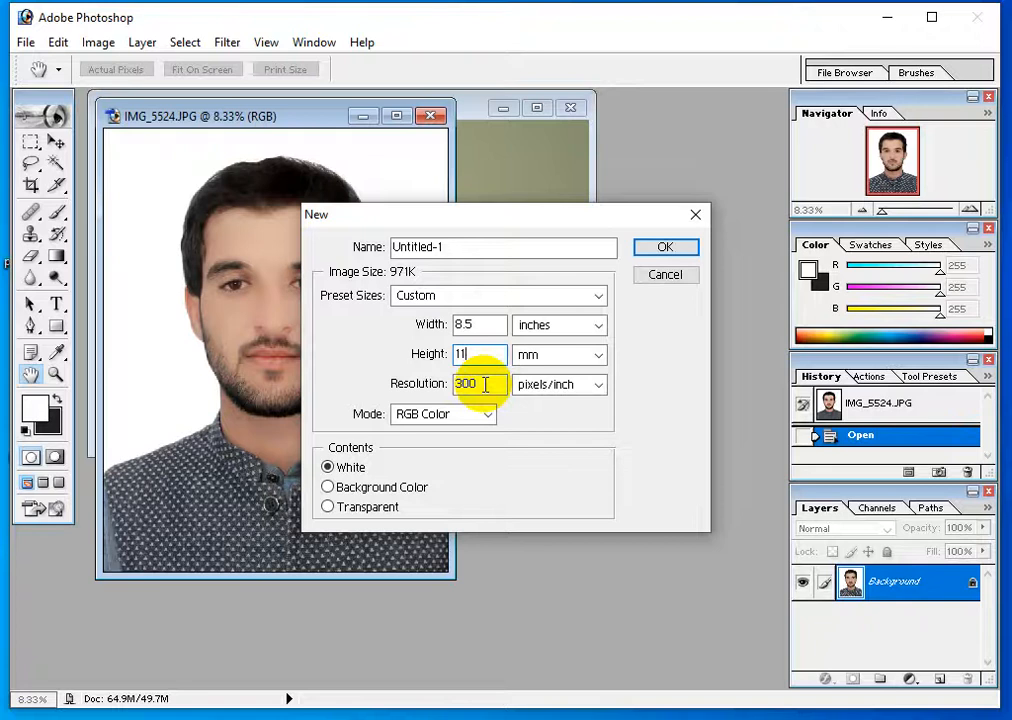
Keep RGB Color as the colour mode and create the custom-size document
left_click(479, 418)
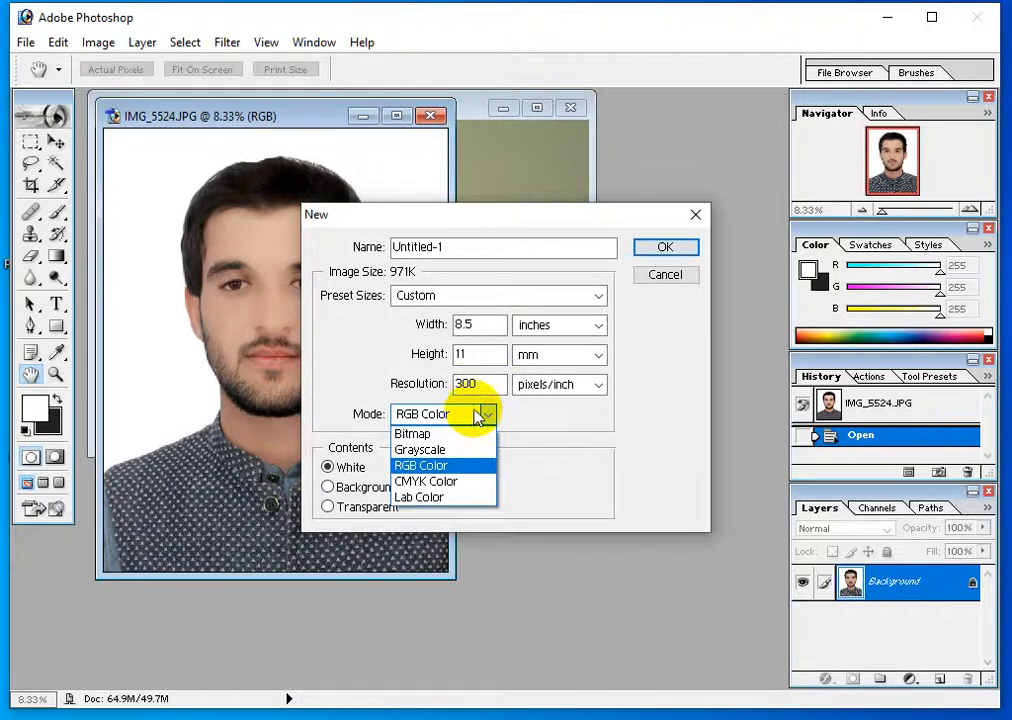
left_click(479, 418)
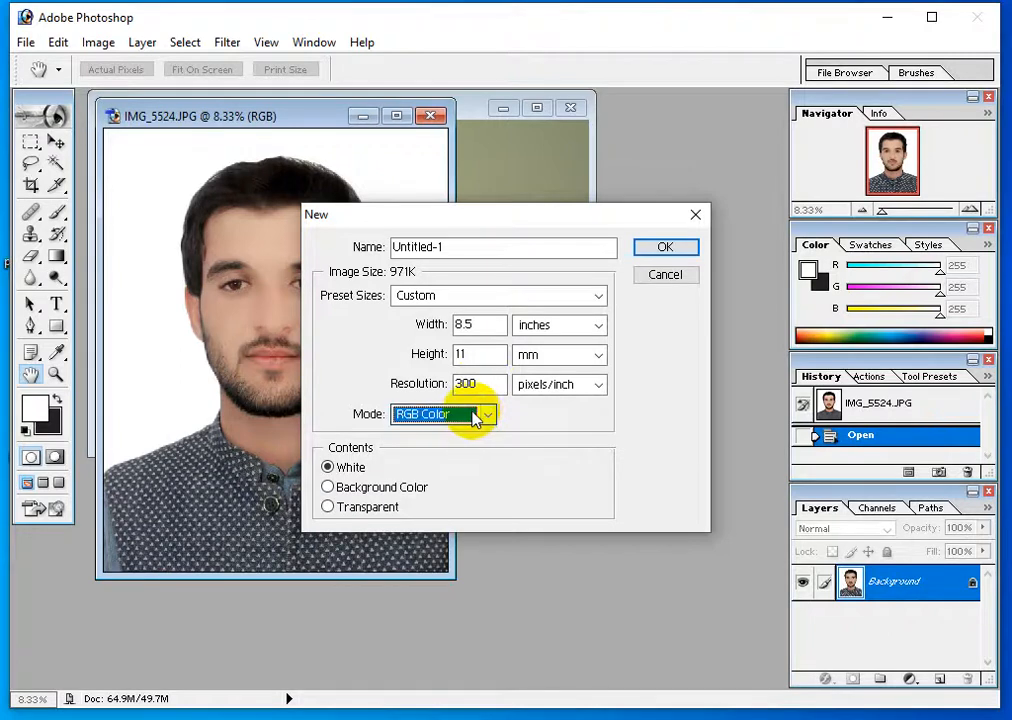
left_click(659, 248)
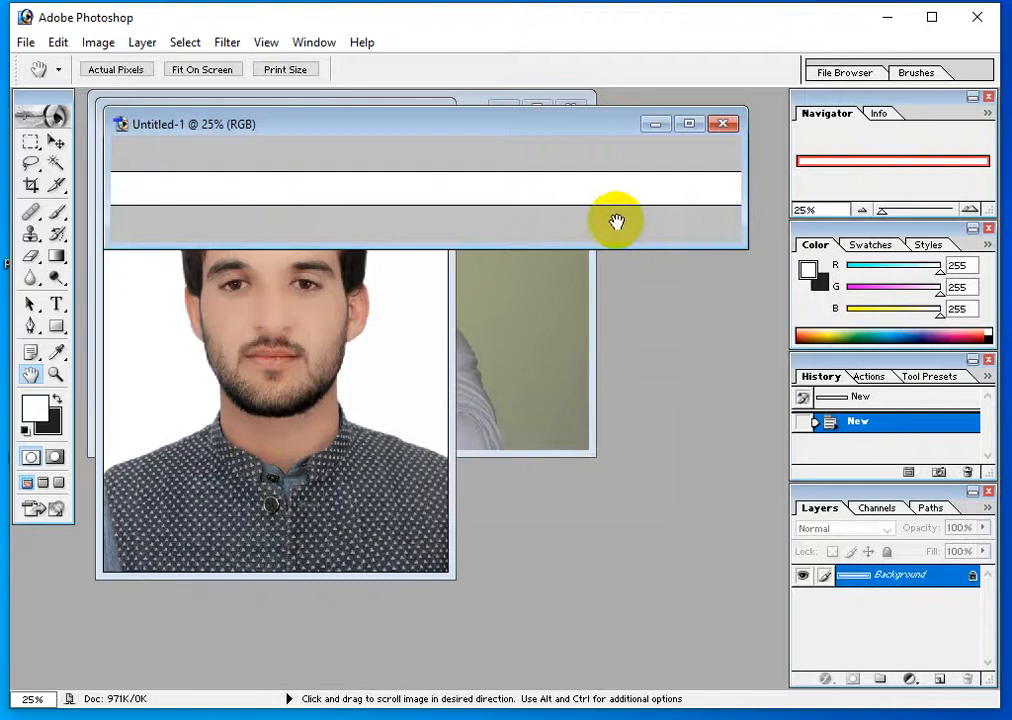
Create a second blank document using the A4 preset size
key("ctrl")
key("ctrl+n")
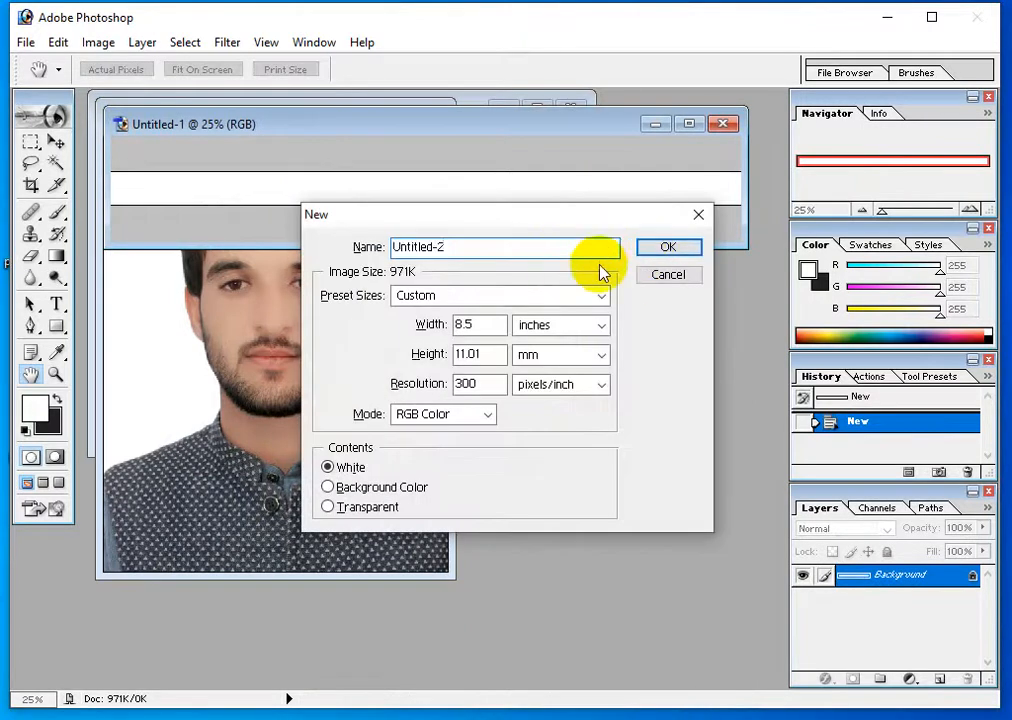
left_click(601, 296)
left_click(493, 440)
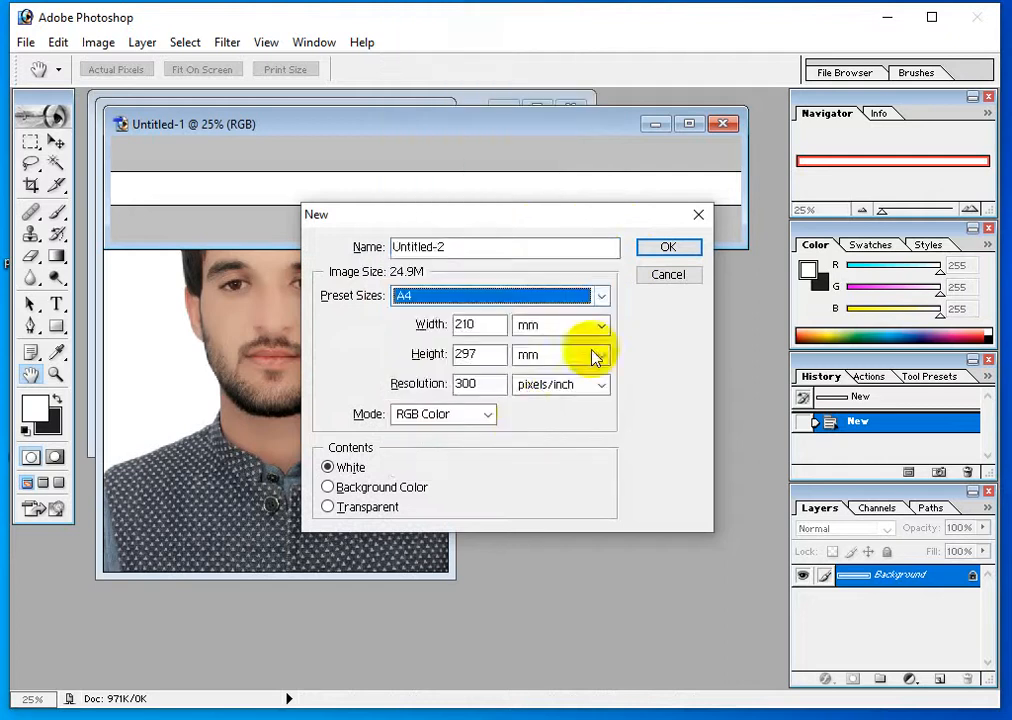
left_click(665, 248)
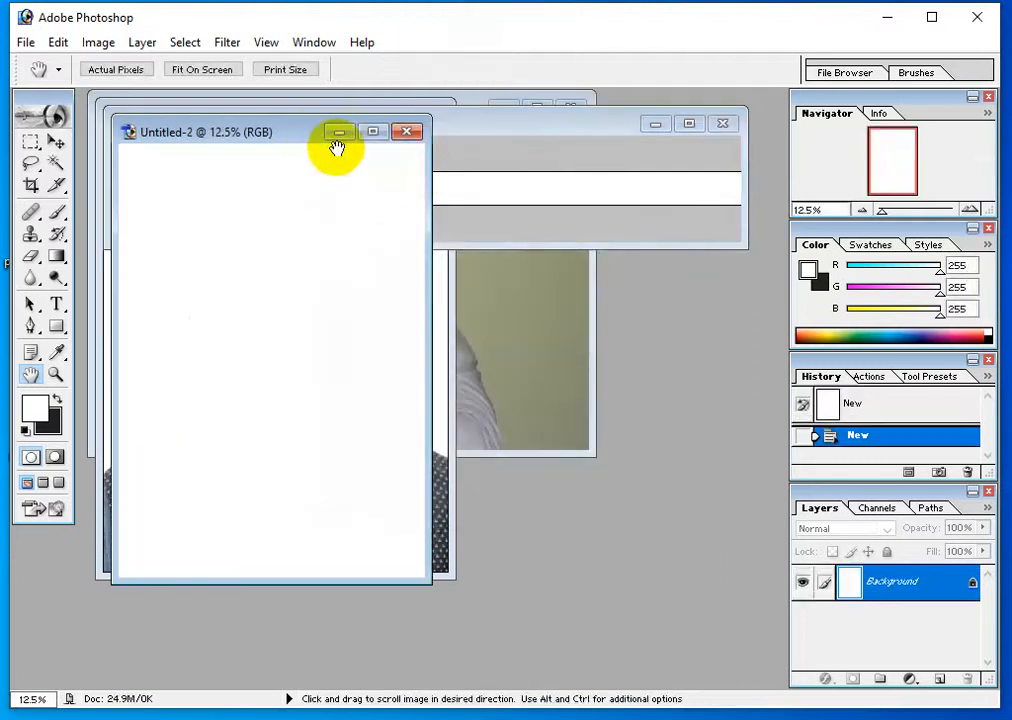
Close both untitled blank documents, leaving the portrait photo as the active image
left_click_drag(316, 137, 463, 133)
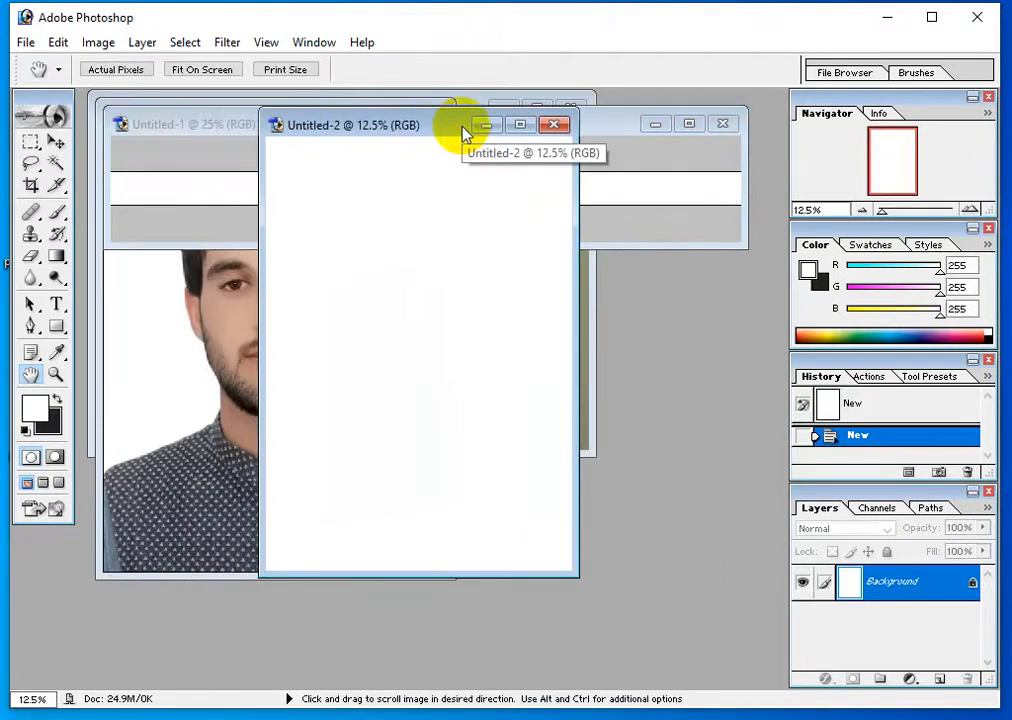
key("ctrl+minus")
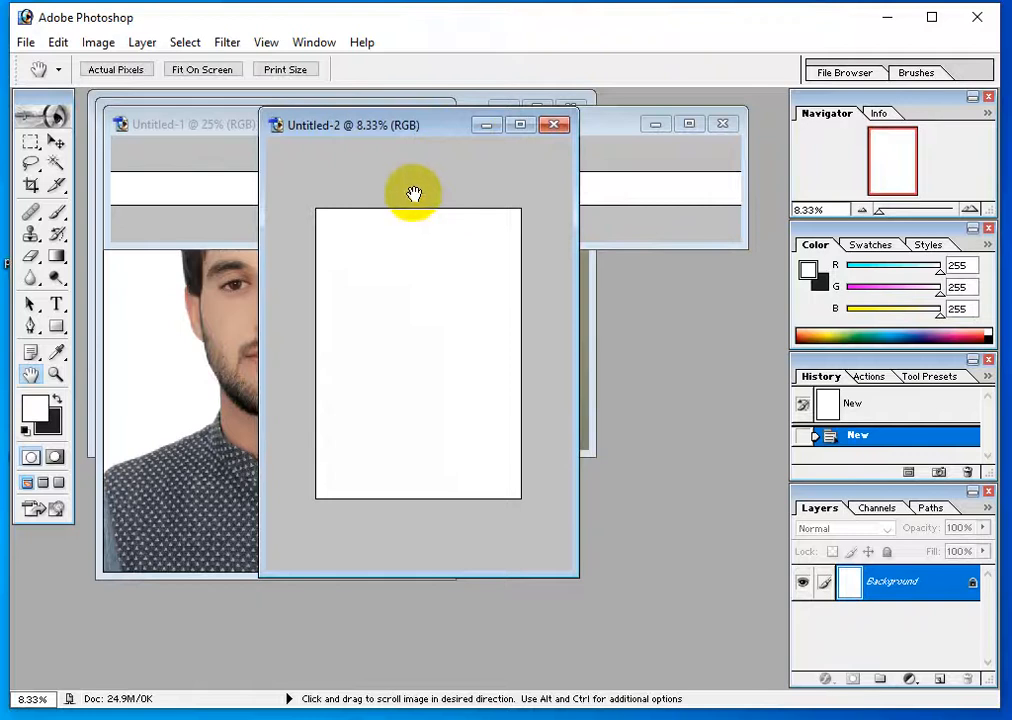
key("ctrl+w")
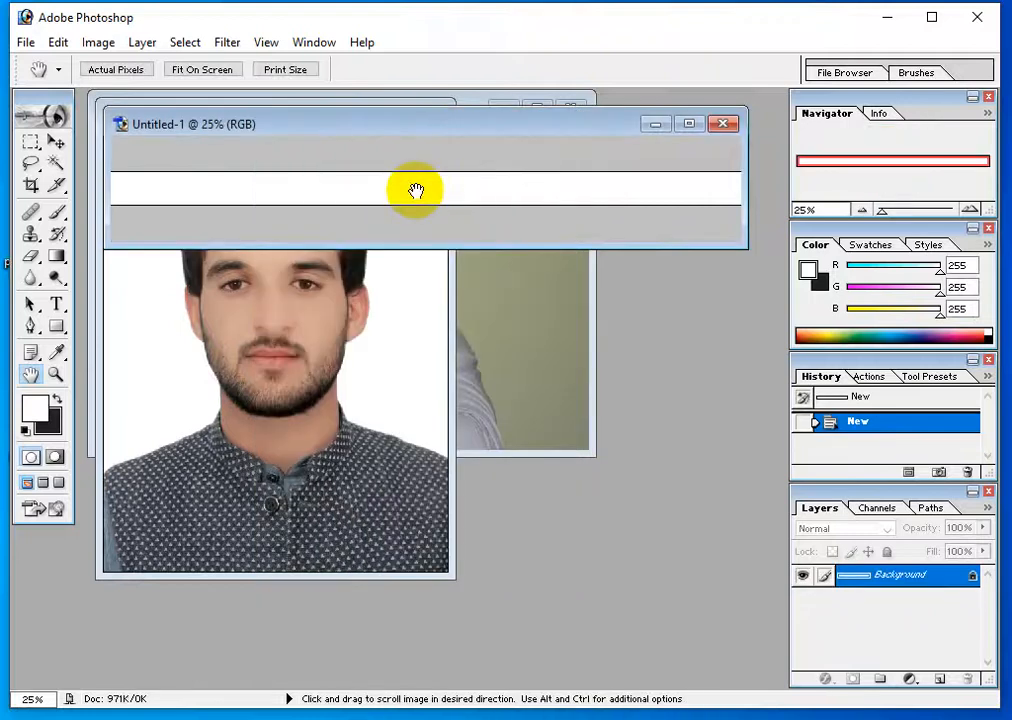
key("ctrl+w")
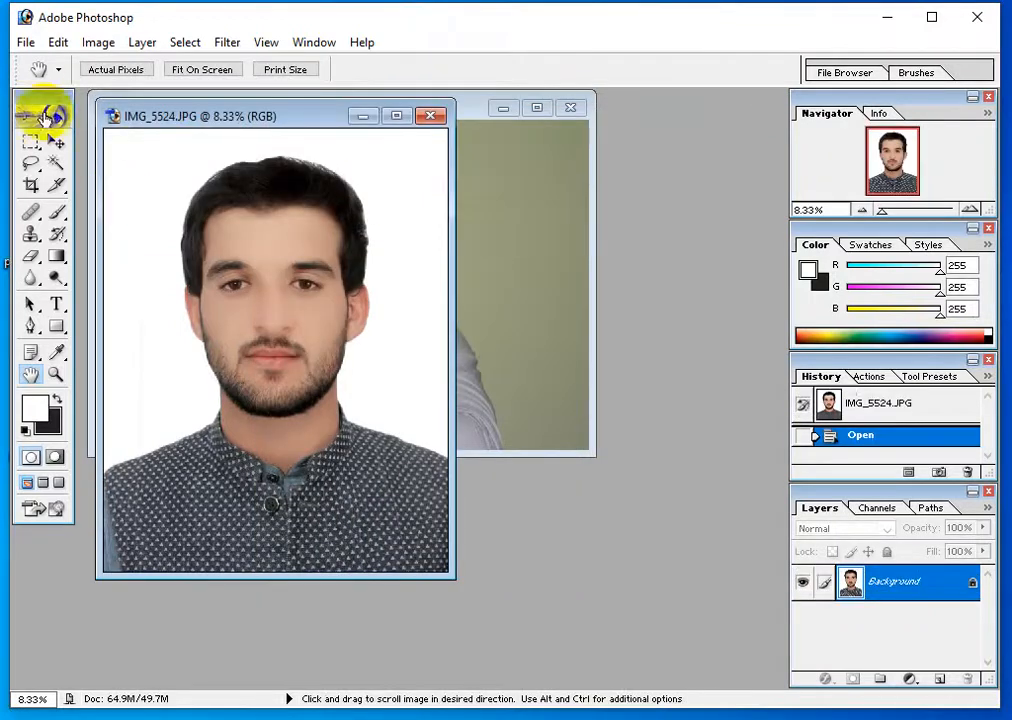
left_click(22, 44)
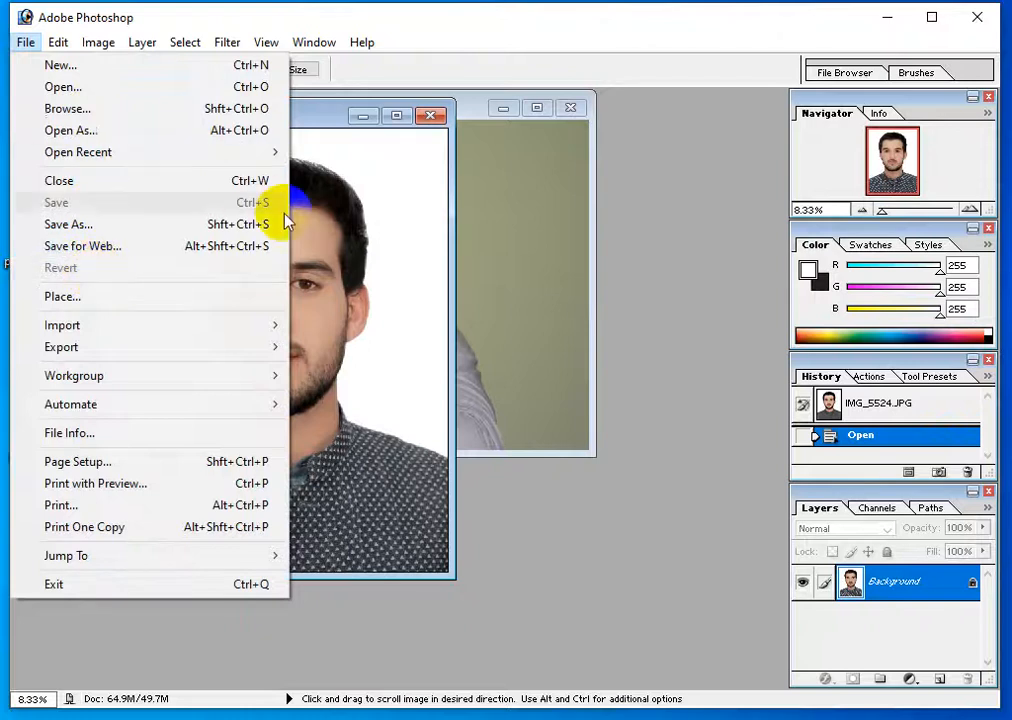
left_click(355, 237)
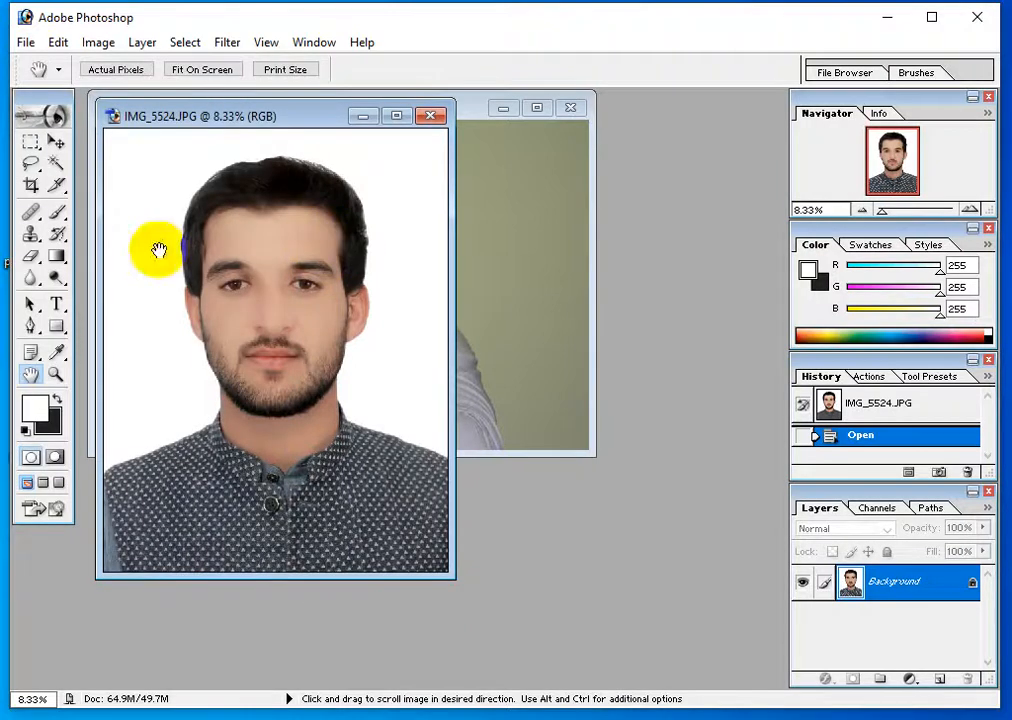
Scribble Eraser strokes across the face, neck and collar of the IMG_5524.JPG portrait
left_click(32, 255)
mouse_move(233, 272)
left_mouse_down()
mouse_move(234, 332)
mouse_move(255, 375)
left_mouse_up()
left_click_drag(253, 278, 290, 375)
left_click_drag(257, 390, 284, 508)
left_click_drag(345, 321, 359, 357)
mouse_move(318, 298)
left_mouse_down()
mouse_move(298, 385)
mouse_move(277, 404)
left_mouse_up()
mouse_move(320, 208)
left_mouse_down()
mouse_move(320, 265)
mouse_move(281, 248)
left_mouse_up()
mouse_move(281, 214)
left_mouse_down()
mouse_move(257, 305)
mouse_move(226, 343)
left_mouse_up()
left_click_drag(209, 385, 209, 488)
left_click_drag(258, 366, 307, 447)
mouse_move(246, 276)
left_mouse_down()
mouse_move(291, 253)
mouse_move(296, 343)
mouse_move(298, 288)
left_mouse_up()
left_click_drag(279, 239, 300, 262)
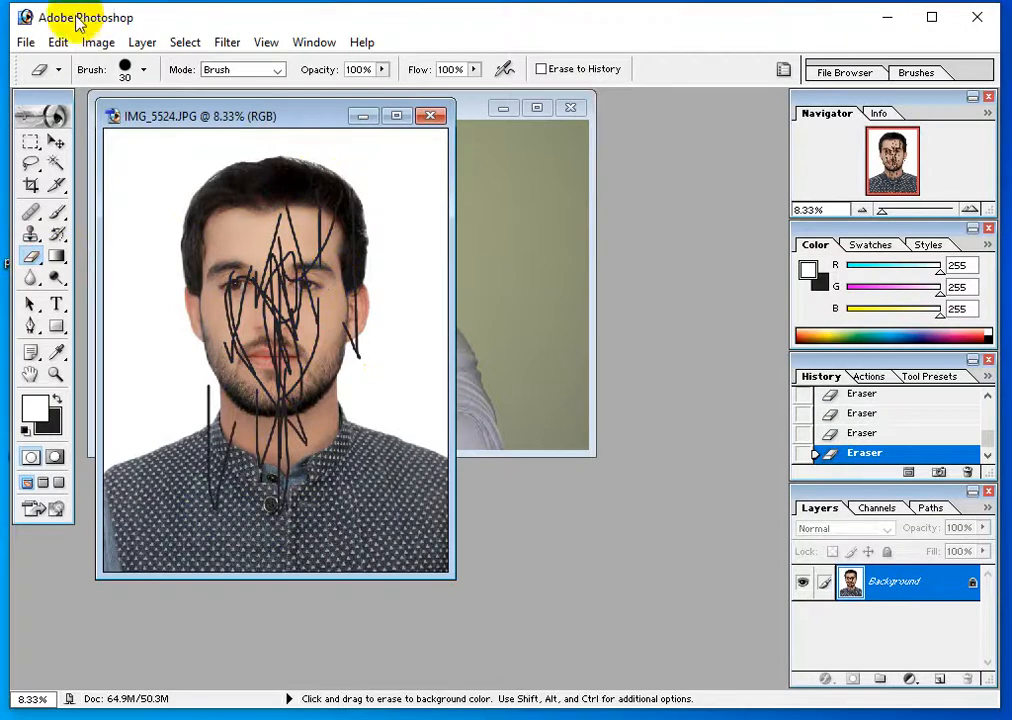
Revert IMG_5524.JPG to its last saved version, discarding the eraser strokes
left_click(27, 43)
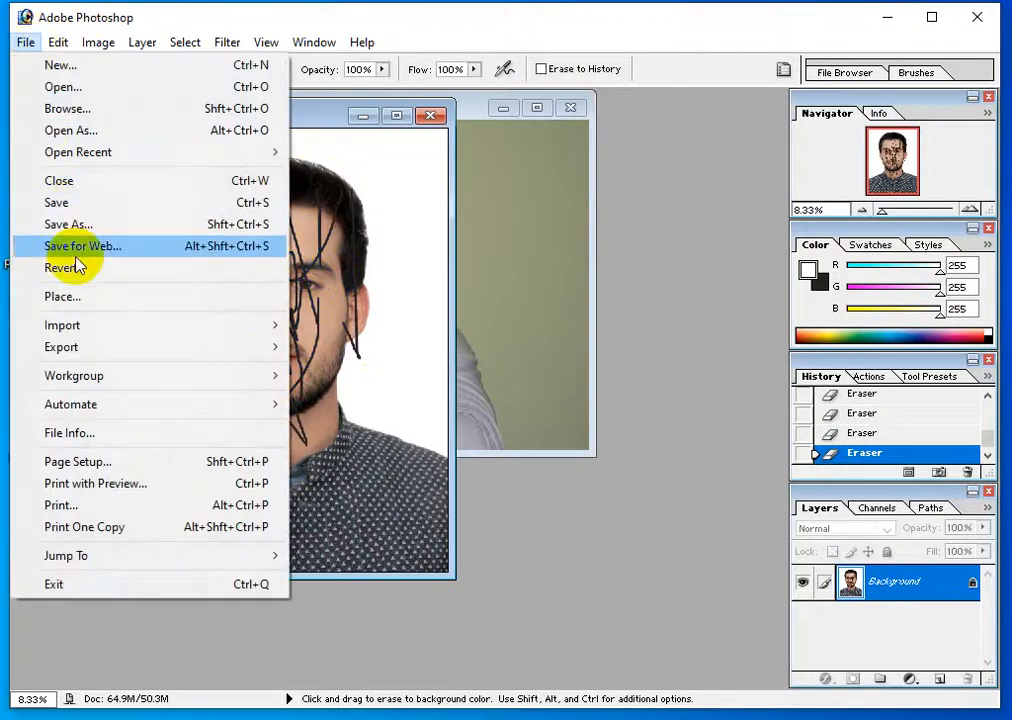
left_click(77, 268)
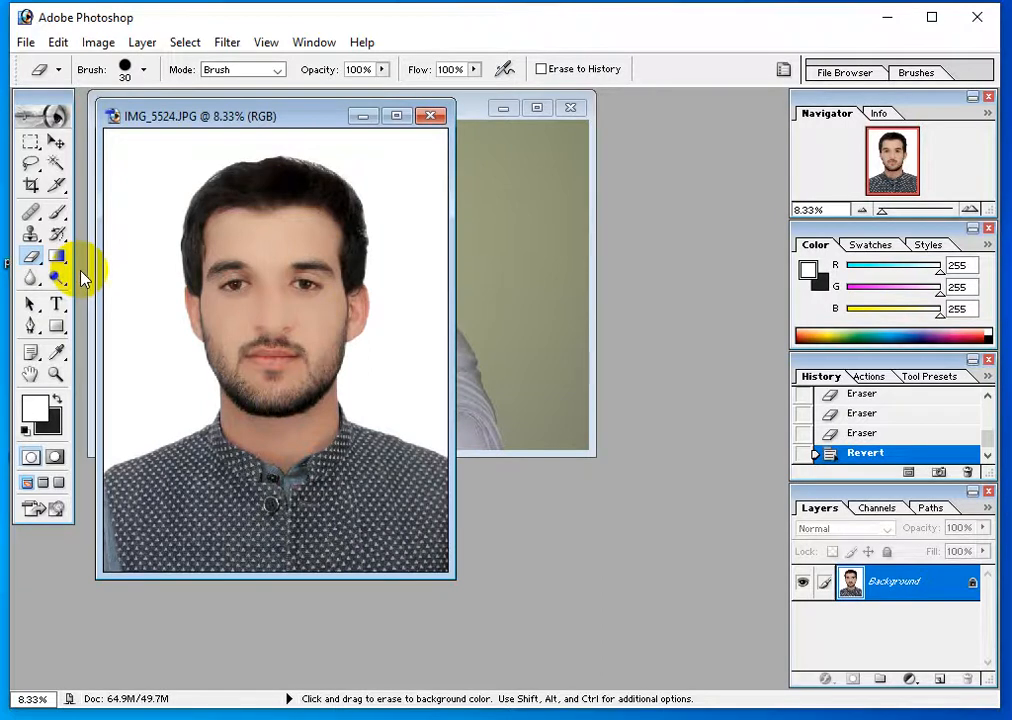
left_click(23, 47)
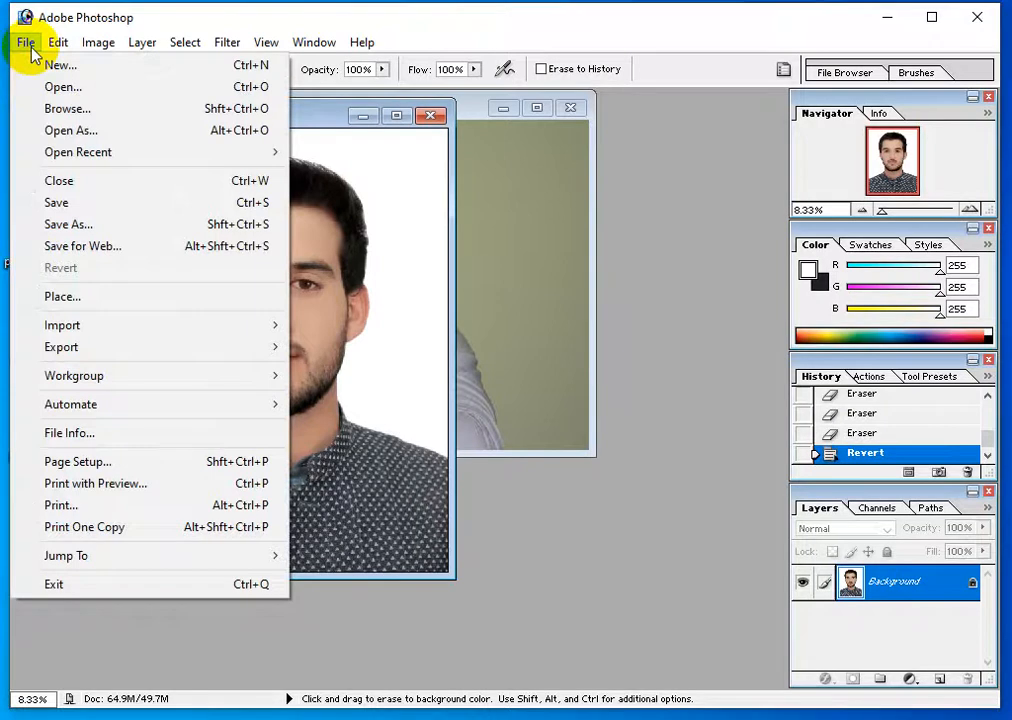
mouse_move(132, 334)
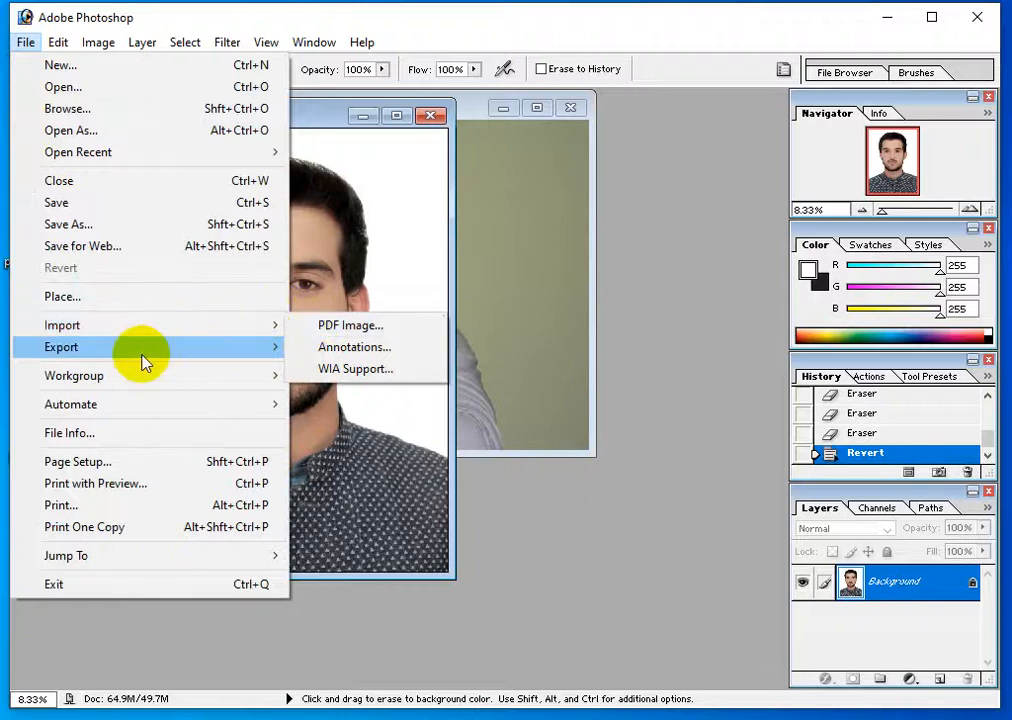
mouse_move(123, 374)
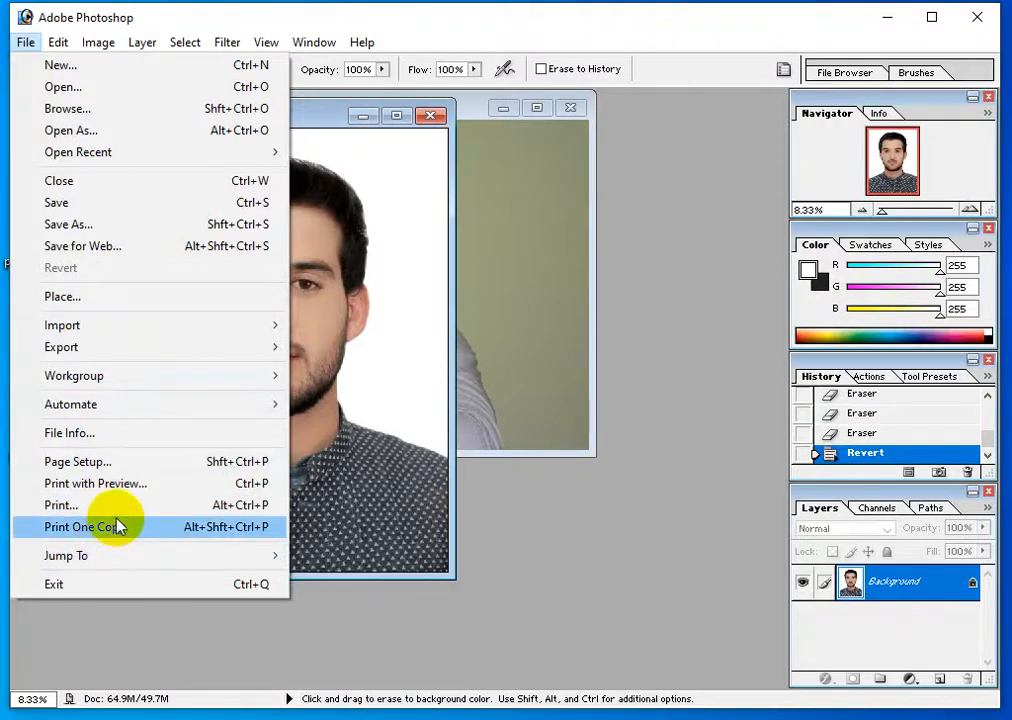
mouse_move(101, 561)
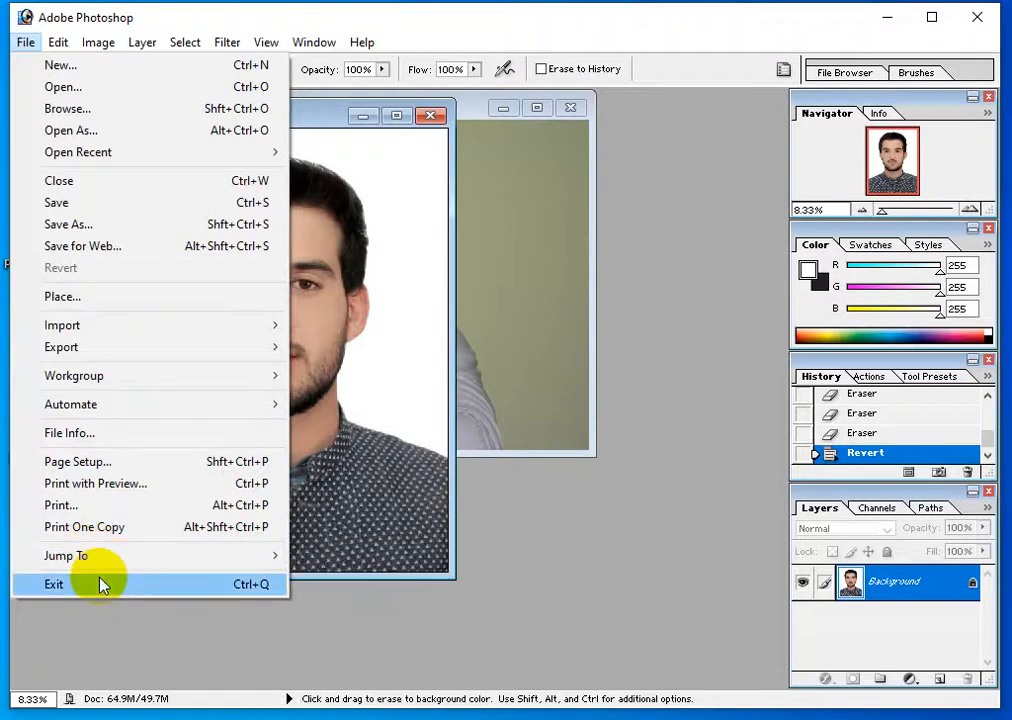
mouse_move(60, 45)
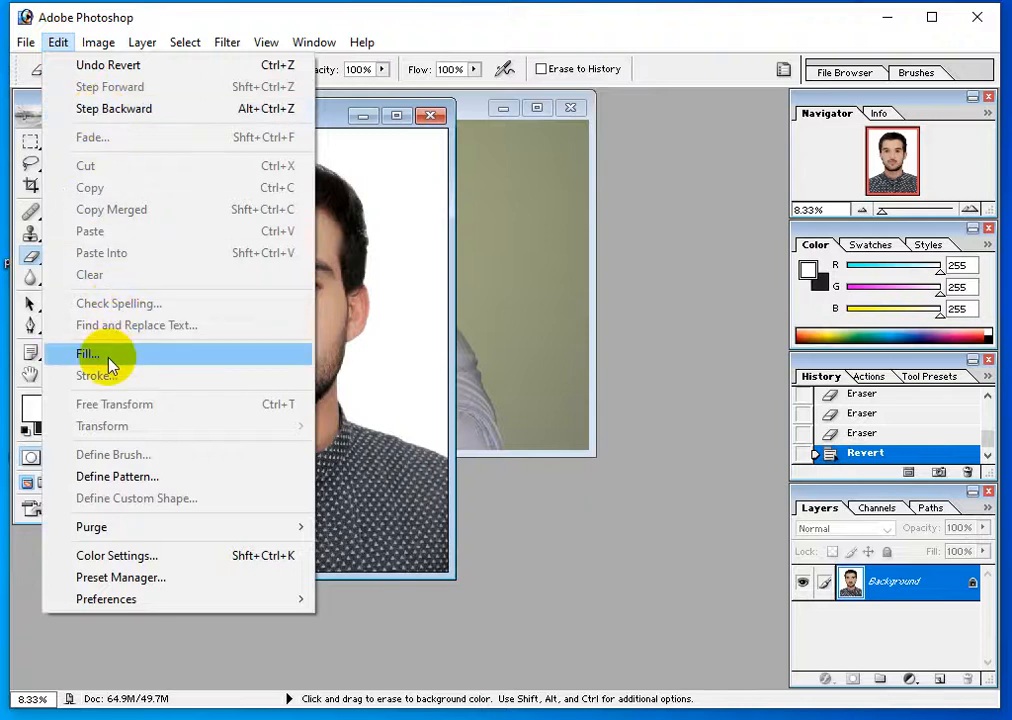
Select the white backdrop around the man in IMG_5524.JPG with the Magic Wand tool
left_click(350, 131)
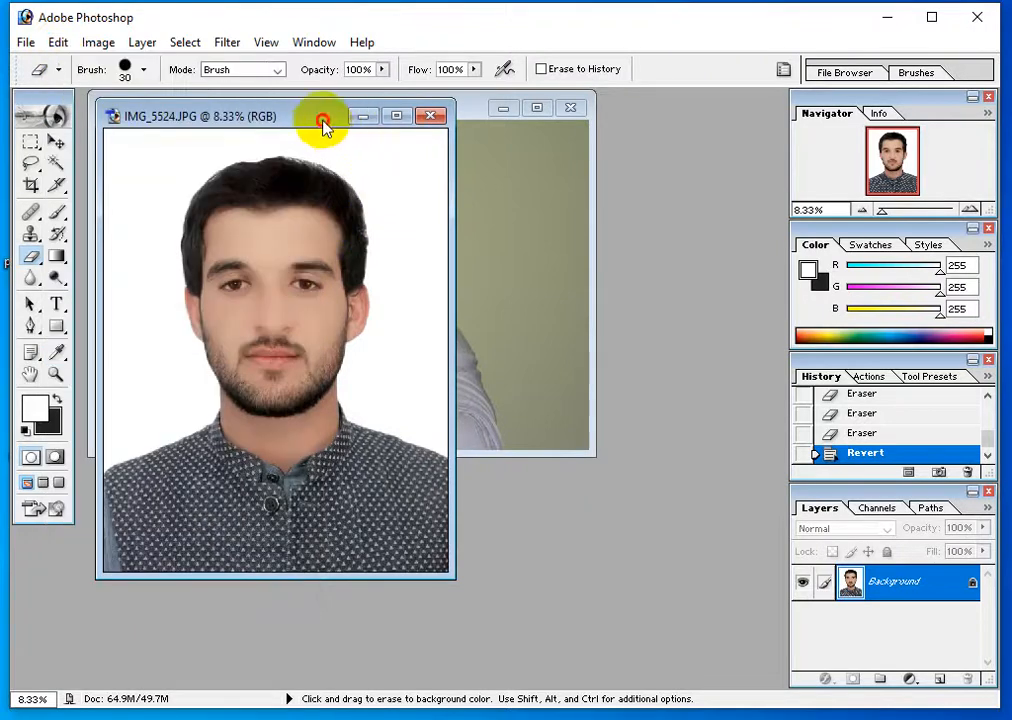
left_click_drag(322, 124, 396, 132)
left_click(55, 162)
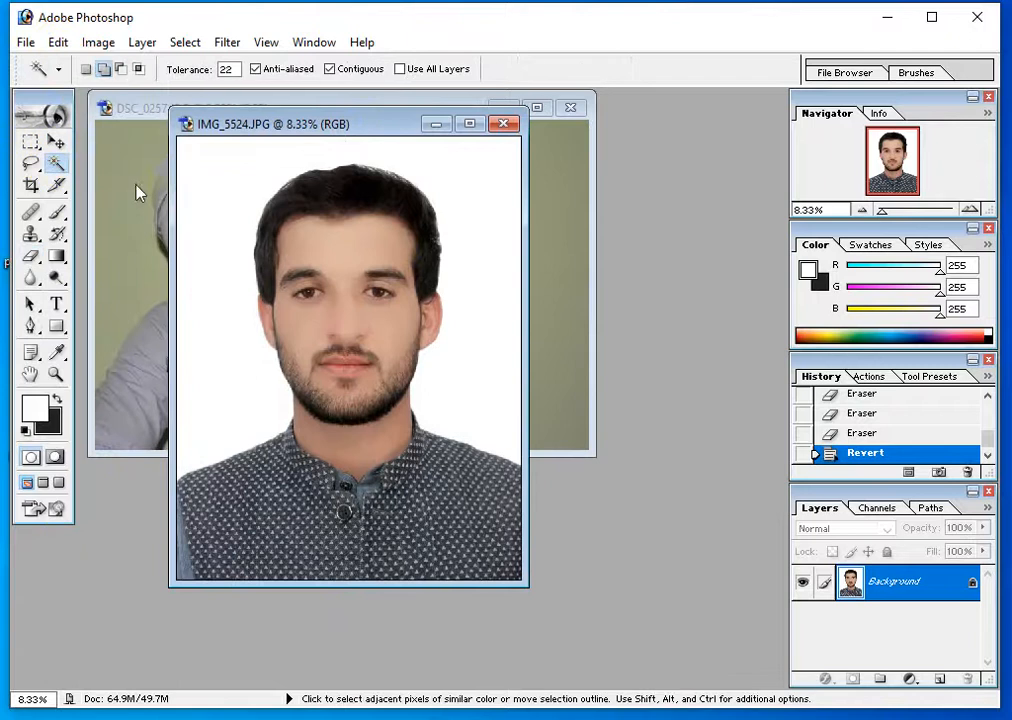
left_click(205, 193)
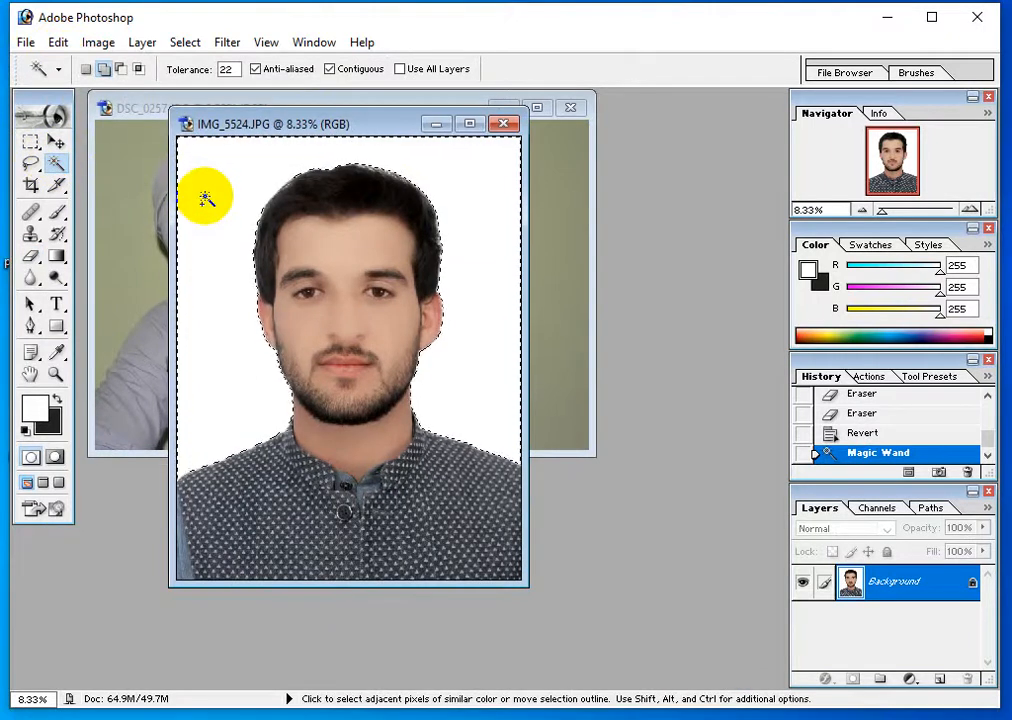
Fill the selected backdrop using the Background Color option, and undo the fill
left_click(60, 43)
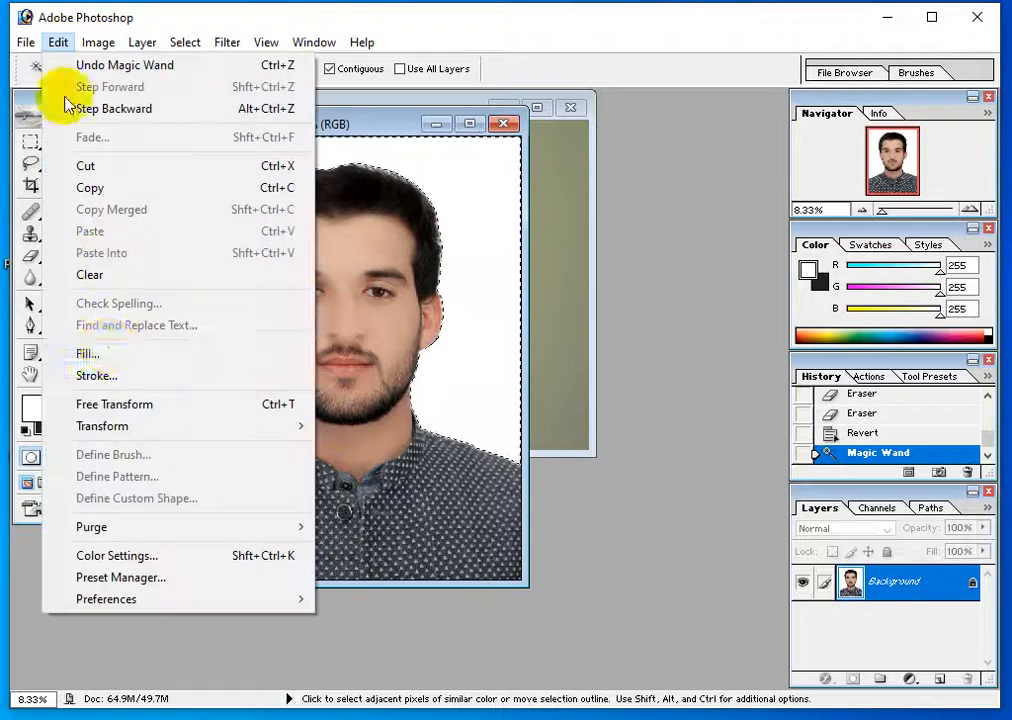
left_click(108, 354)
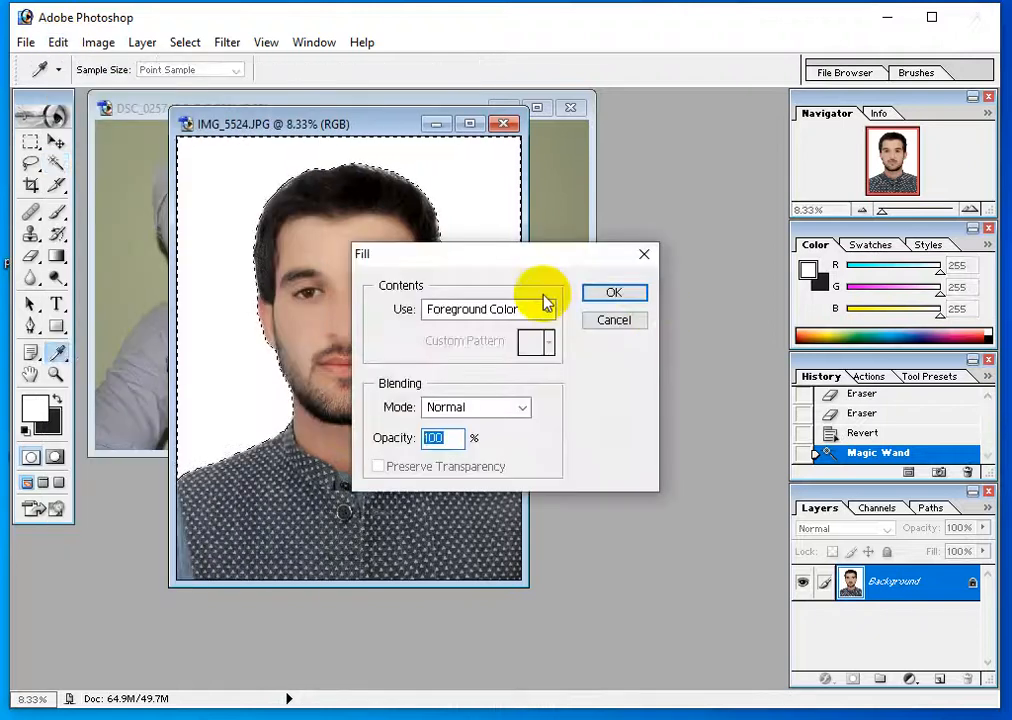
left_click(547, 309)
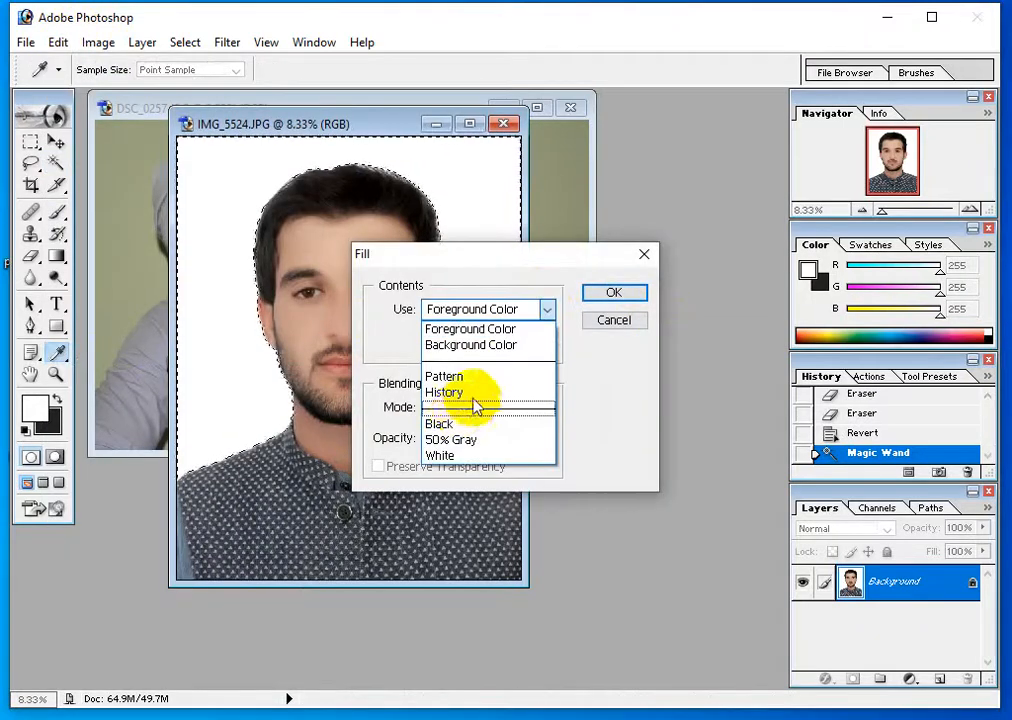
left_click(478, 345)
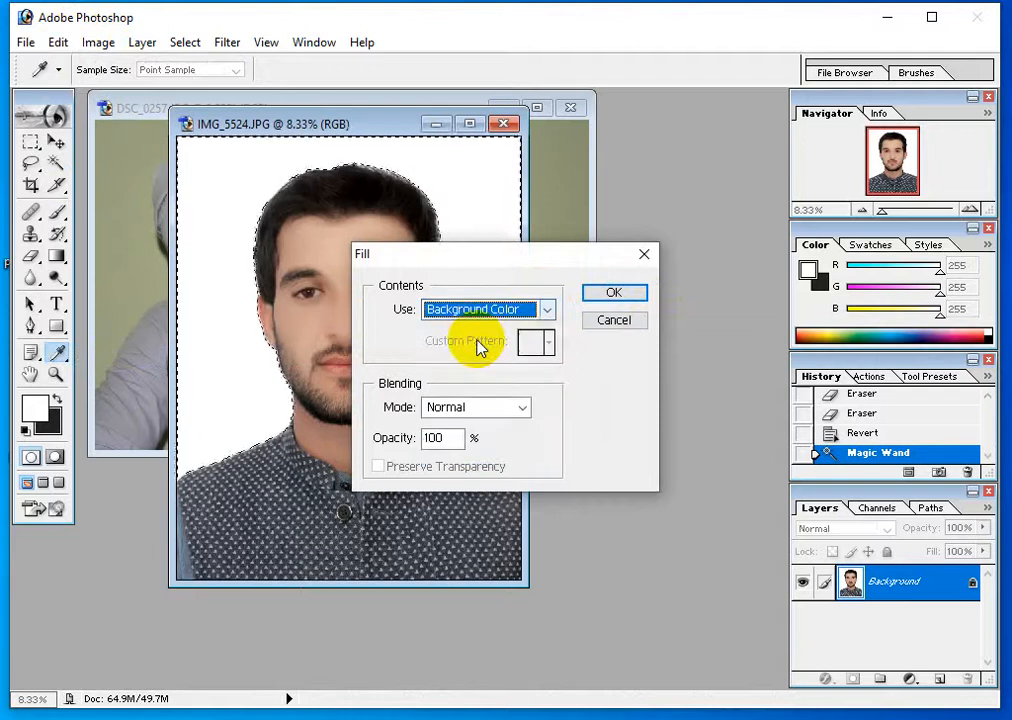
left_click(546, 311)
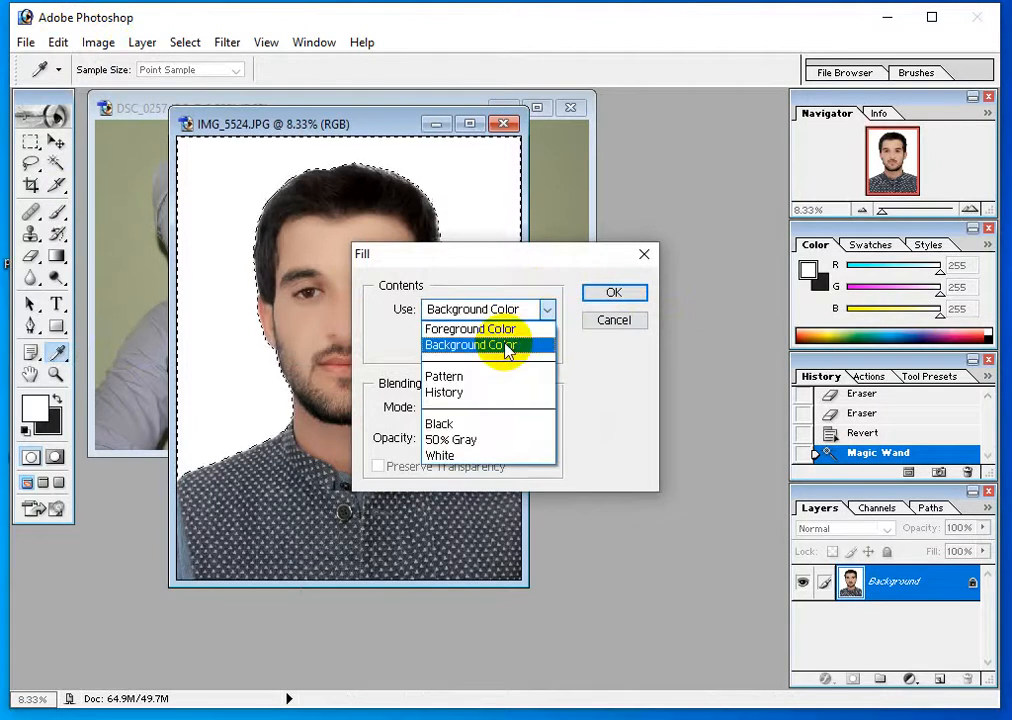
left_click(495, 330)
left_click(548, 309)
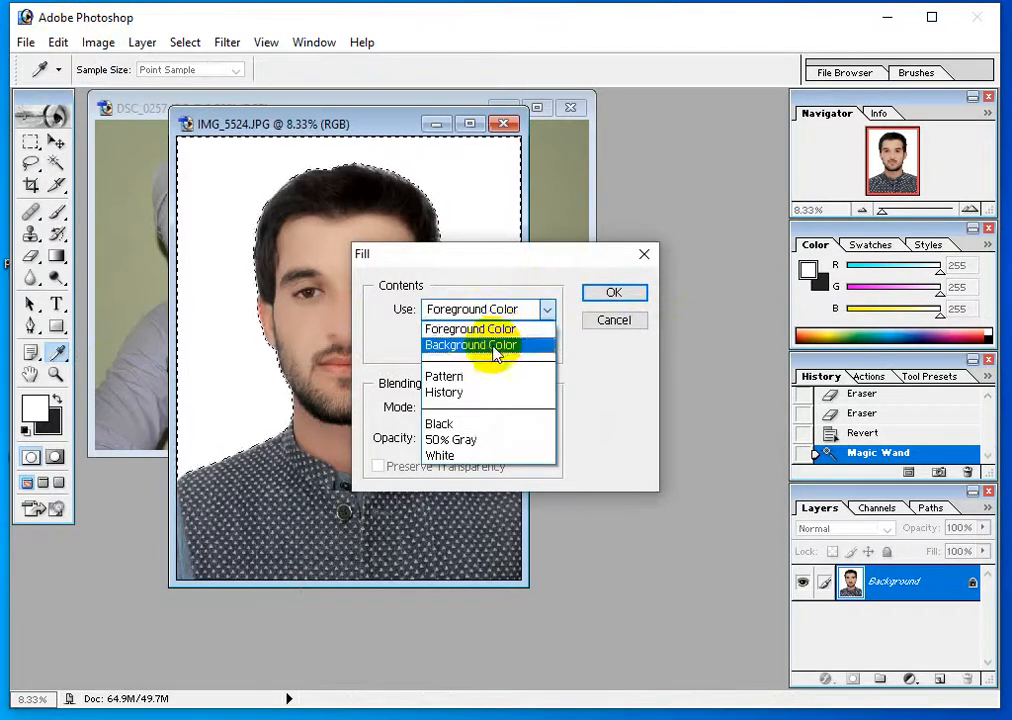
left_click(493, 347)
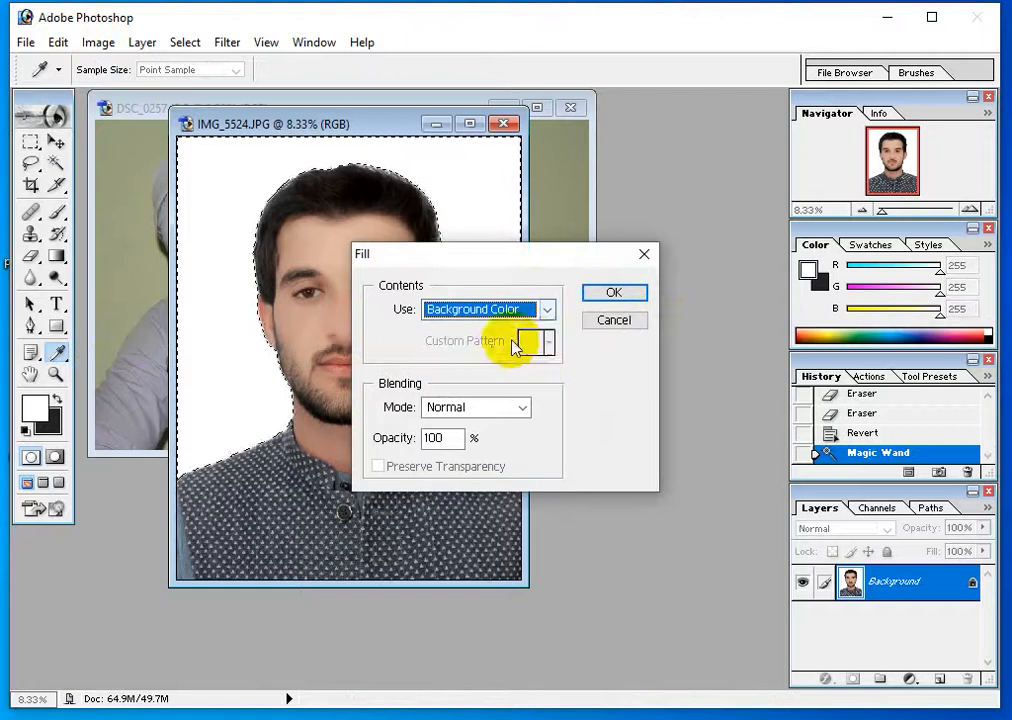
left_click(521, 409)
left_click(608, 293)
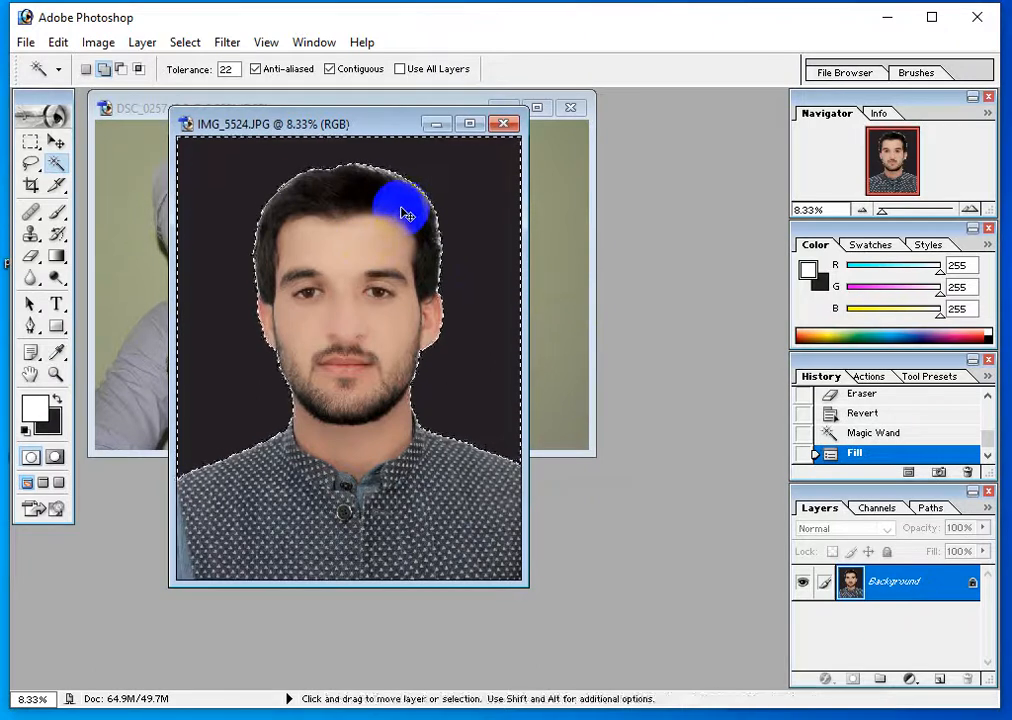
key("ctrl+z")
Apply a 5 px red (FF0000) stroke centered on the edge of the backdrop selection
left_click(58, 43)
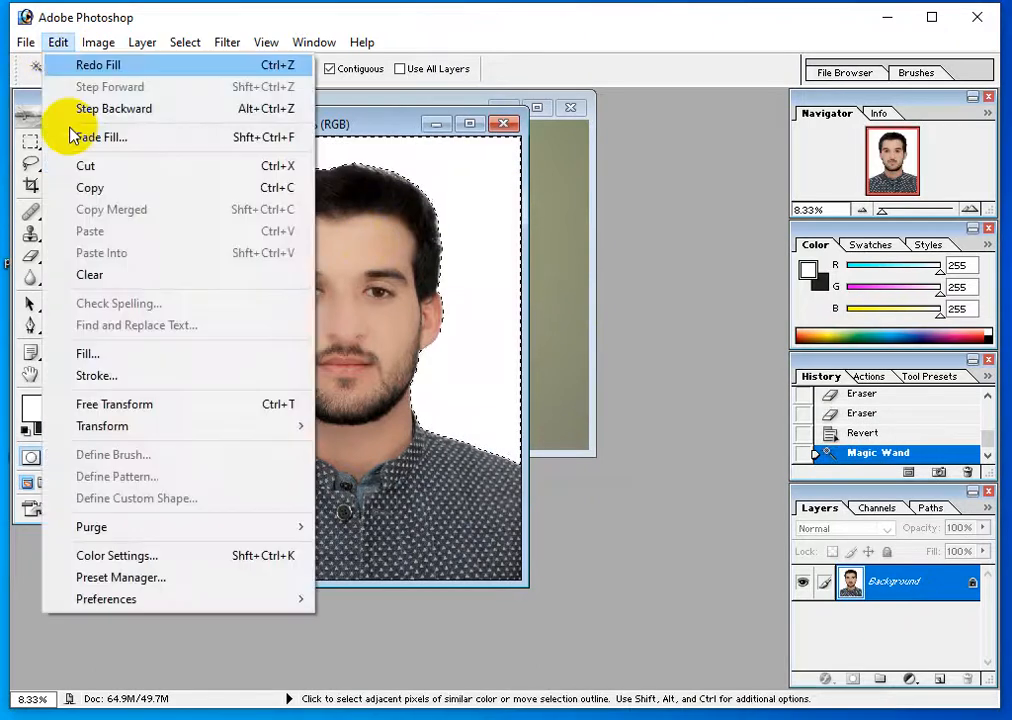
left_click(118, 377)
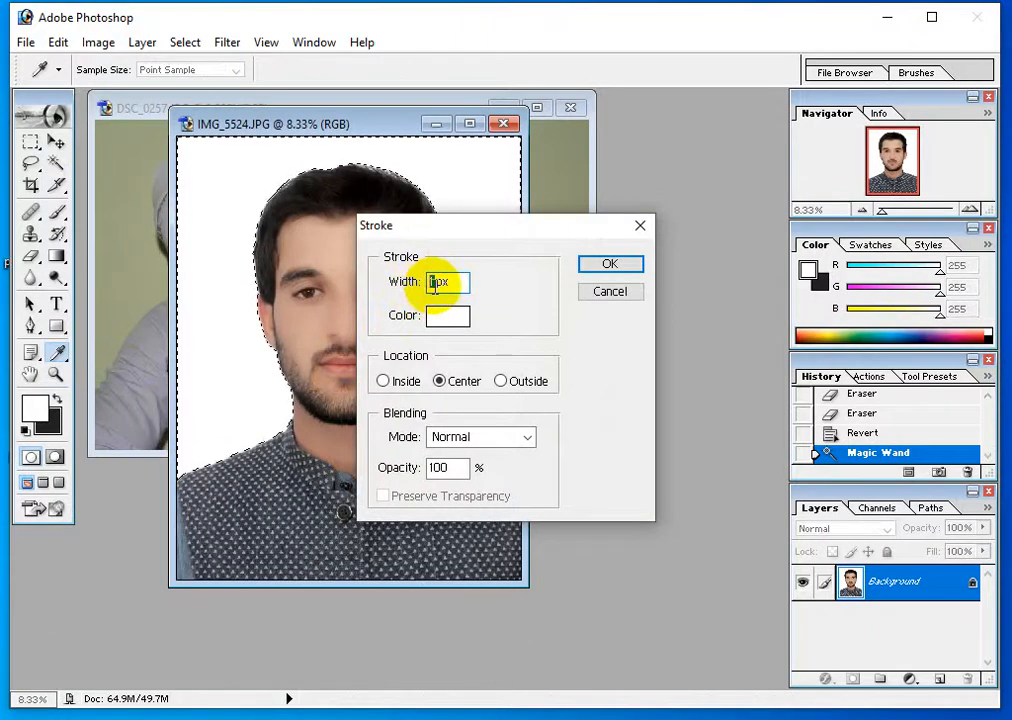
left_click(449, 320)
left_click(528, 252)
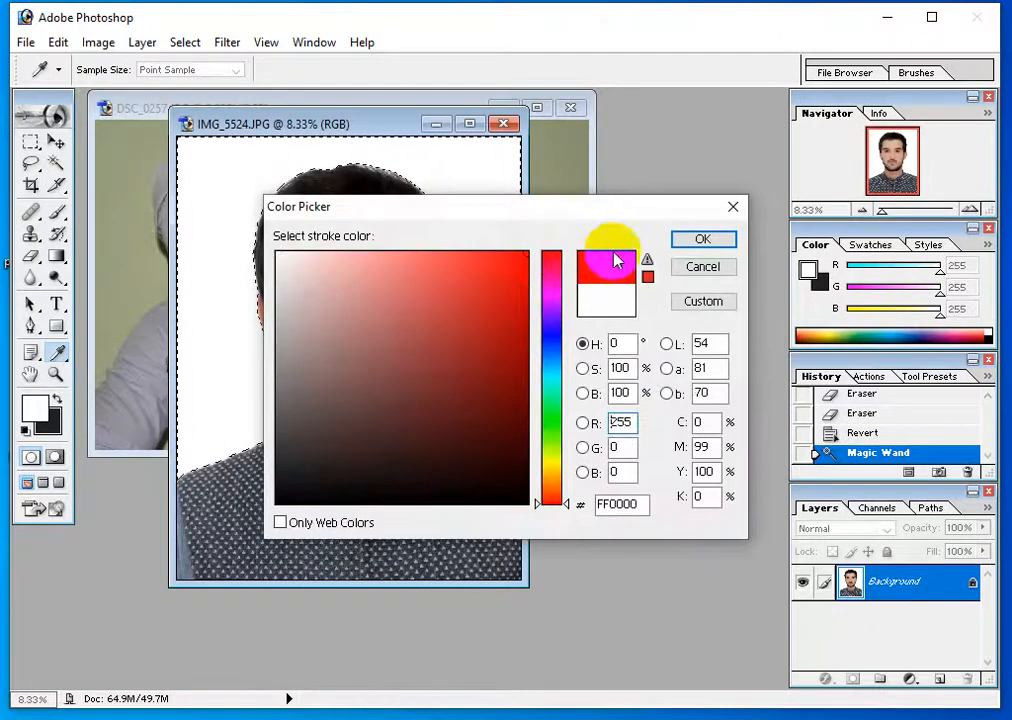
left_click(676, 246)
type("5")
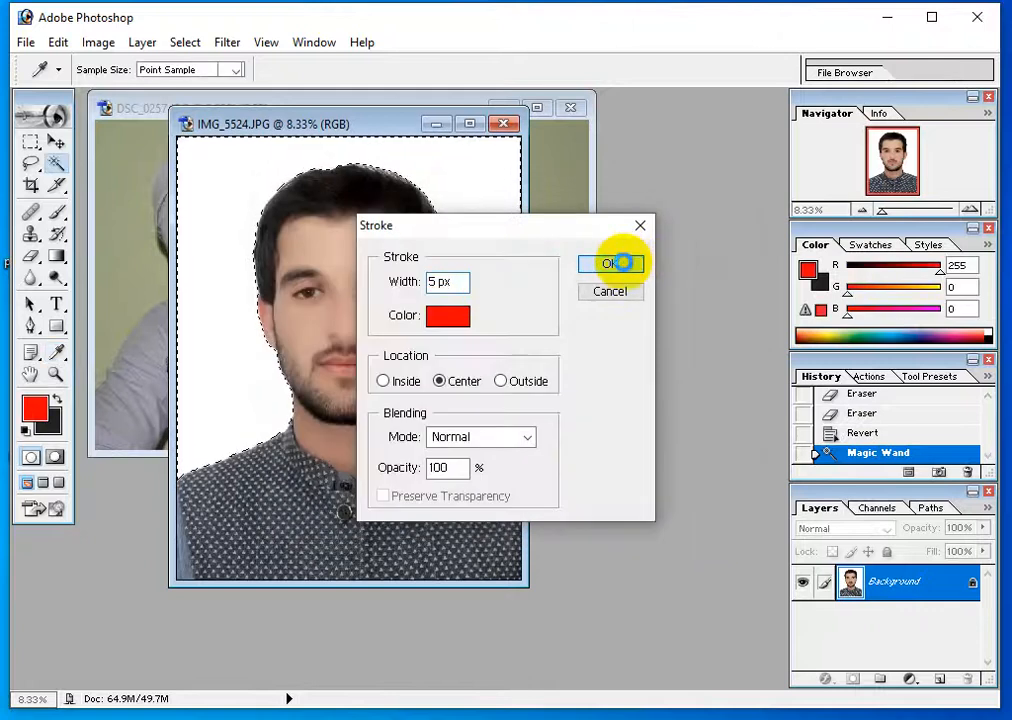
left_click(621, 265)
Maximize the IMG_5524.JPG window and clear the selection to inspect the outline around the head
left_click(469, 123)
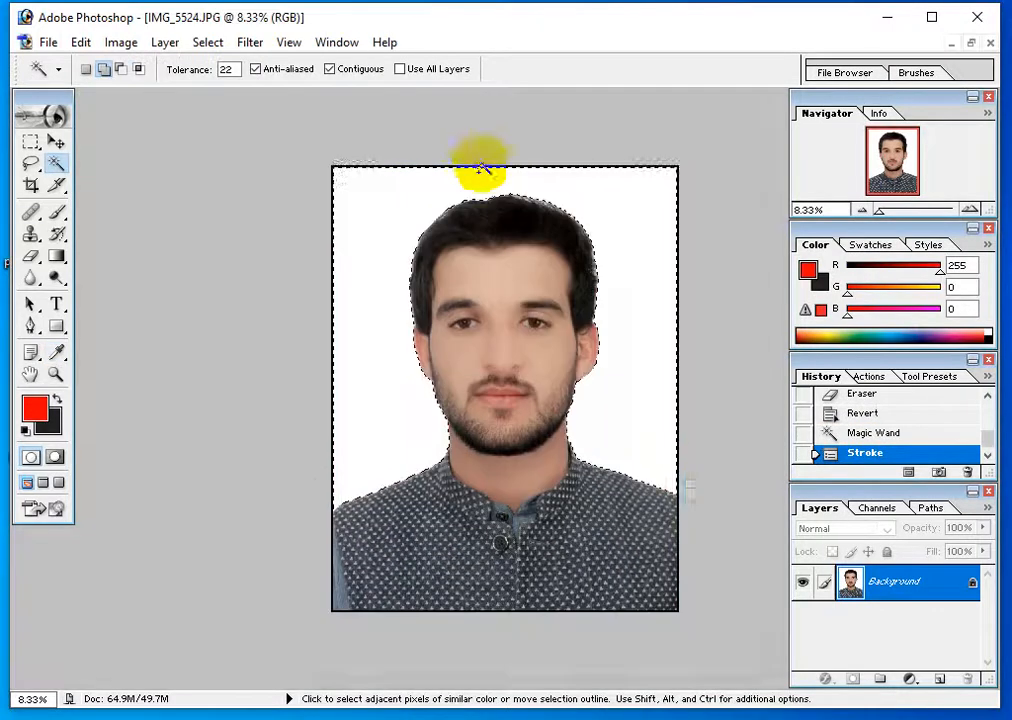
left_click(496, 183)
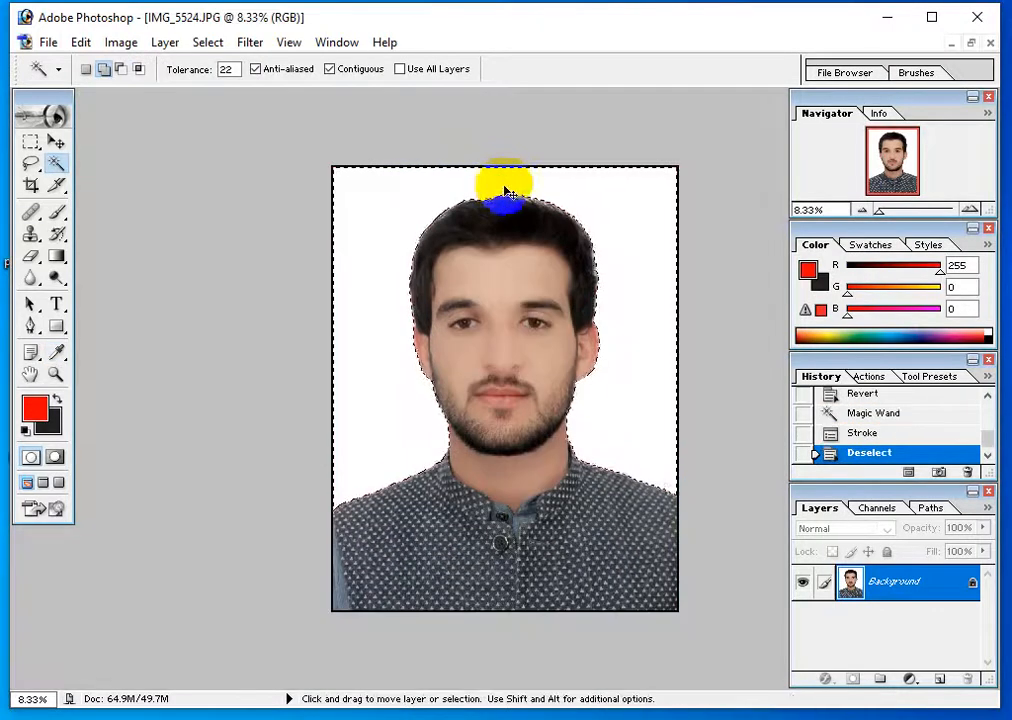
left_click(575, 271)
left_click(578, 271)
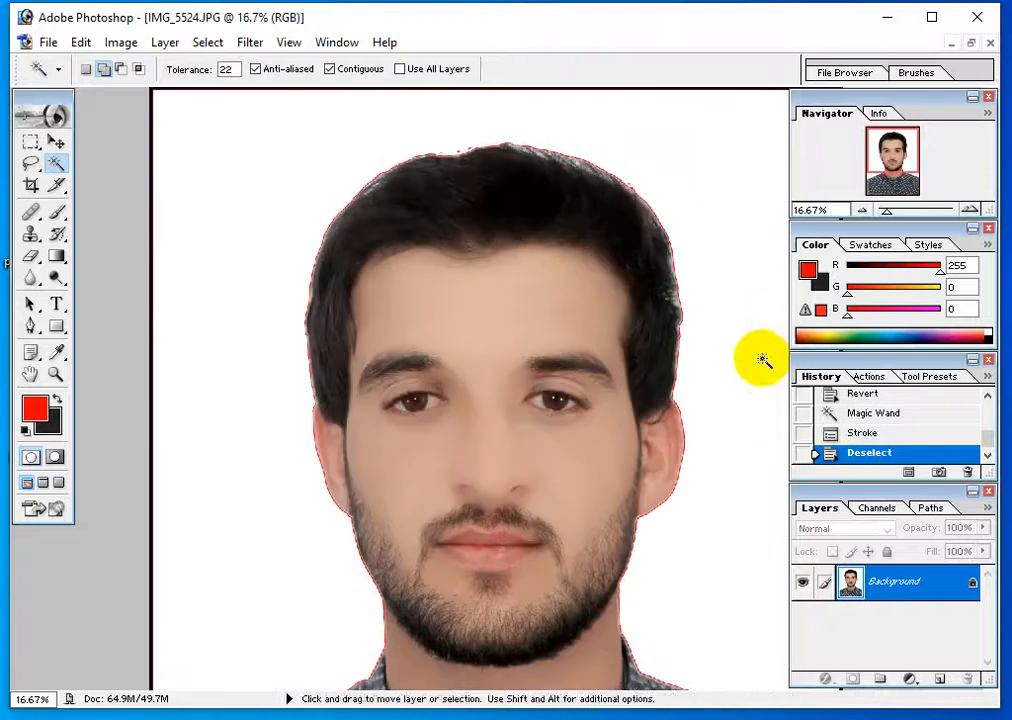
Select the entire canvas, stroke its border with a 20 px red centered line, and deselect
key("ctrl+minus")
key("ctrl+minus")
key("ctrl+minus")
key("ctrl+minus")
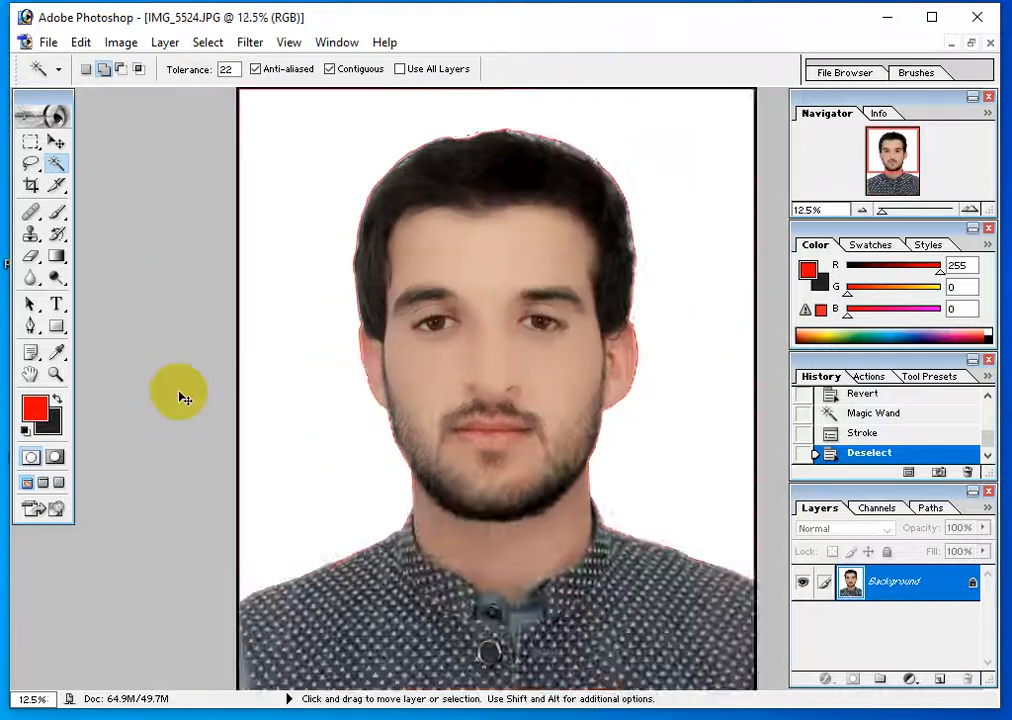
key("ctrl+a")
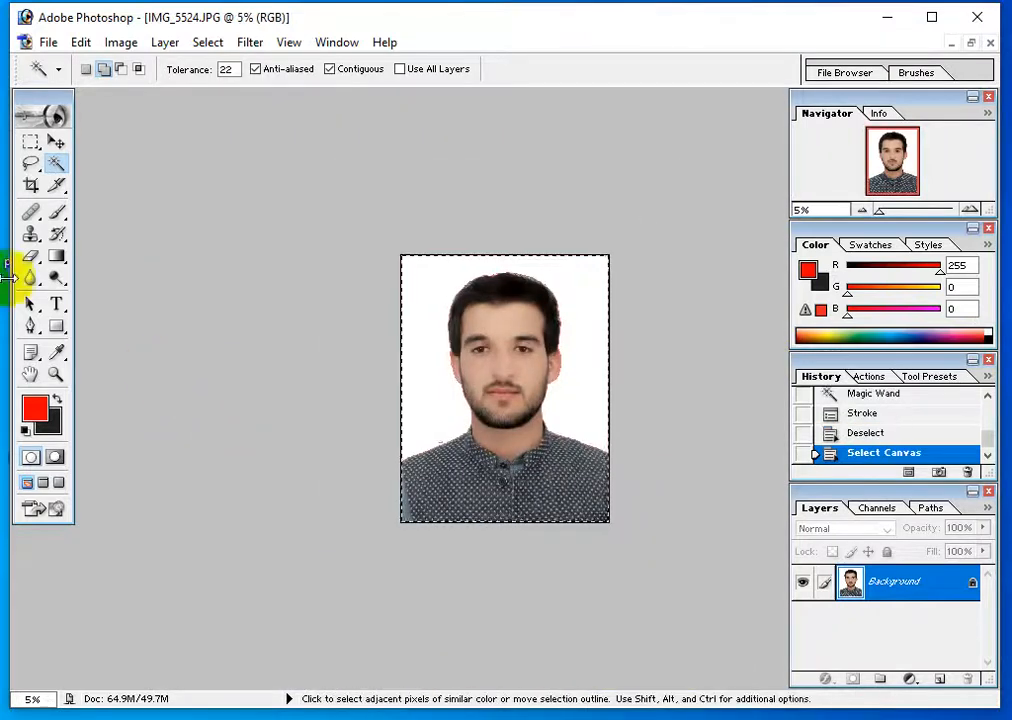
left_click(80, 42)
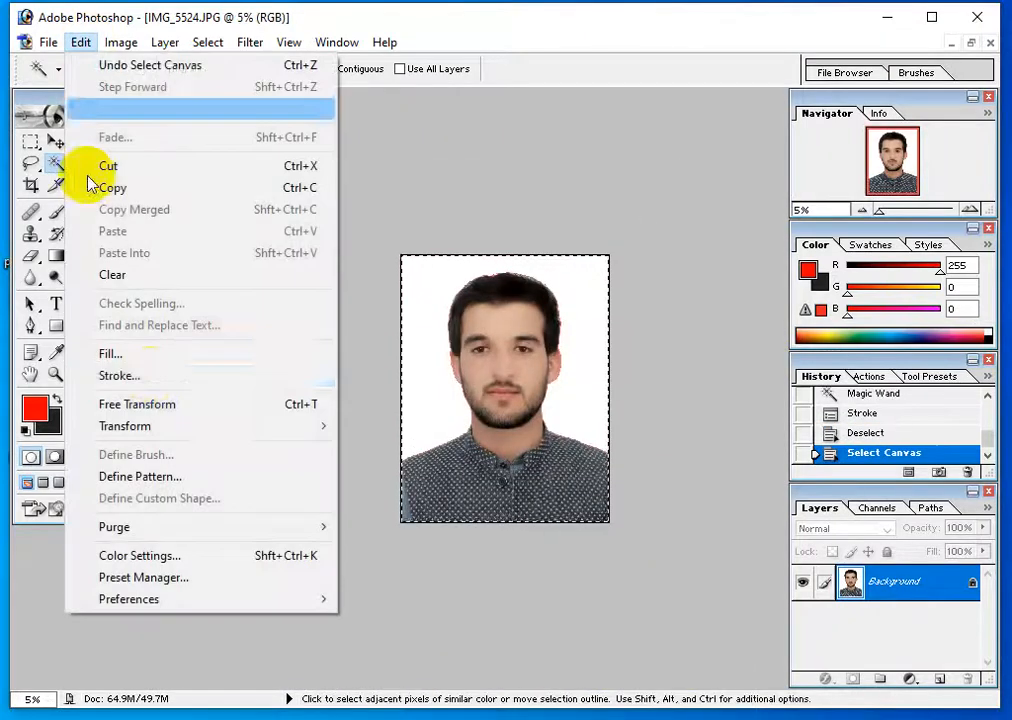
left_click(152, 376)
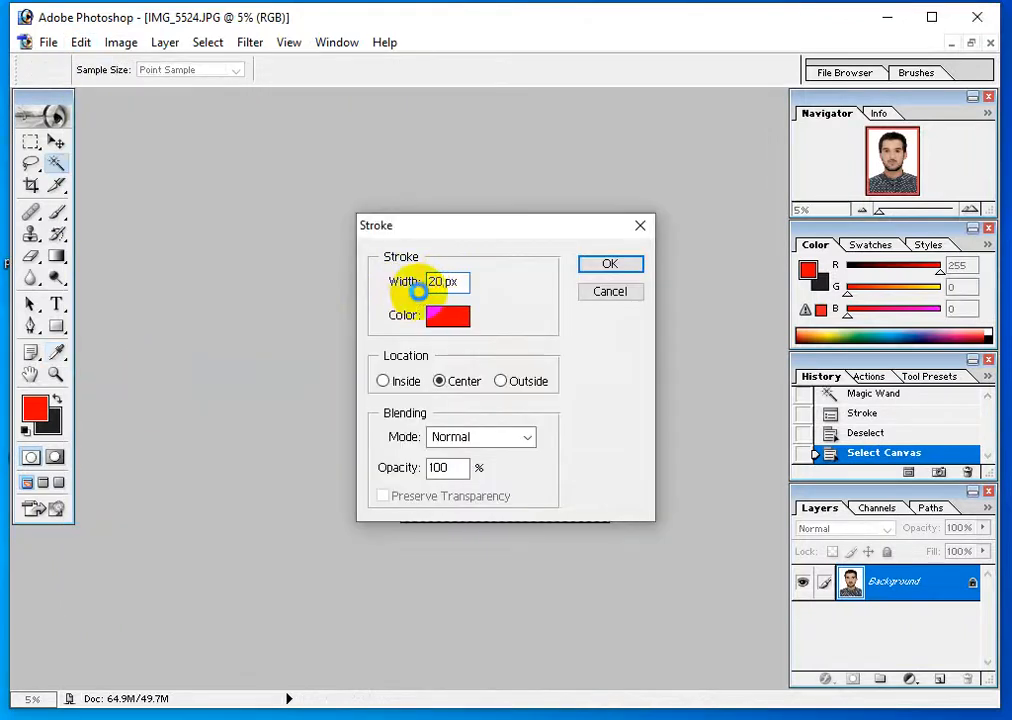
key("Return")
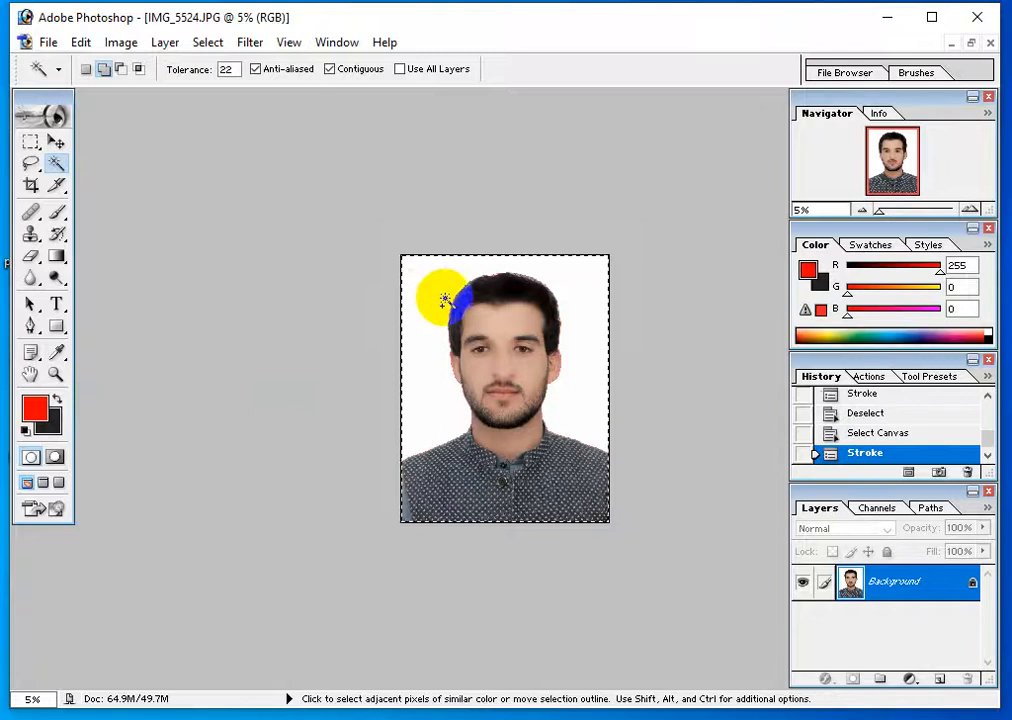
key("ctrl+d")
Select the white backdrop with the Magic Wand and fill it with a diagonal red-to-black linear gradient, clearing the selection
left_click(502, 314)
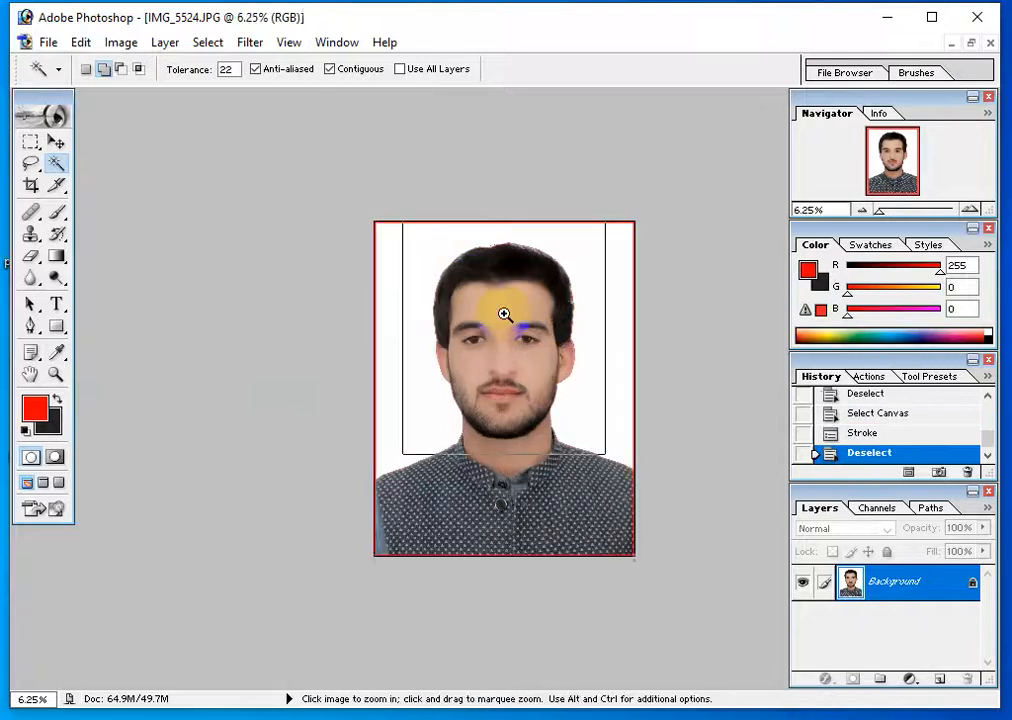
left_click(505, 314)
left_click(505, 315)
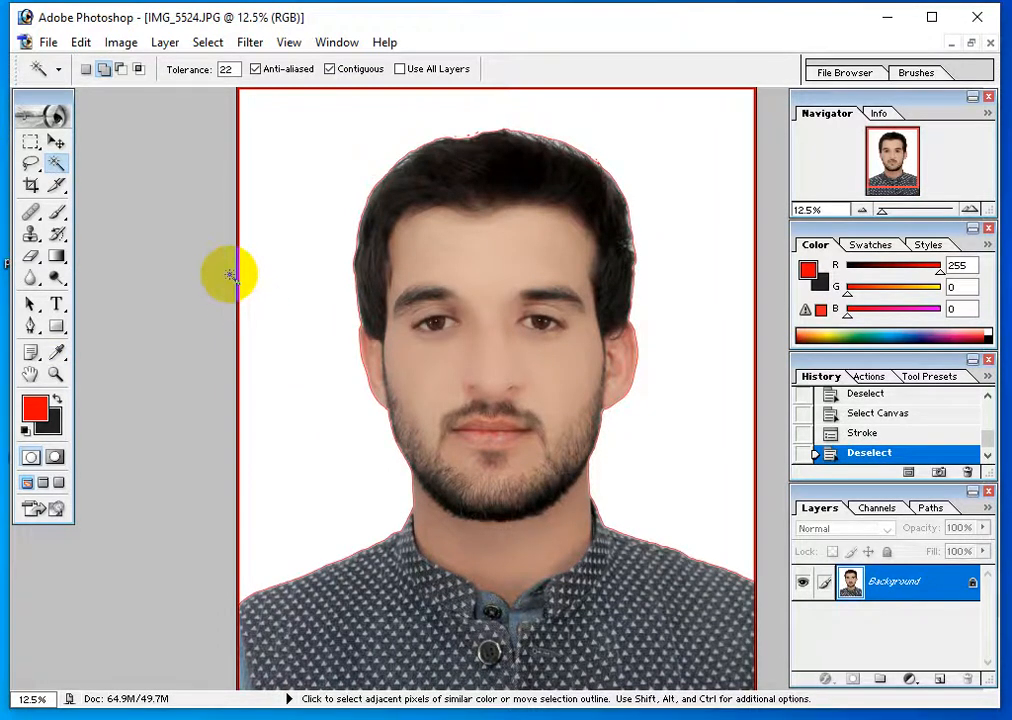
left_click(305, 246)
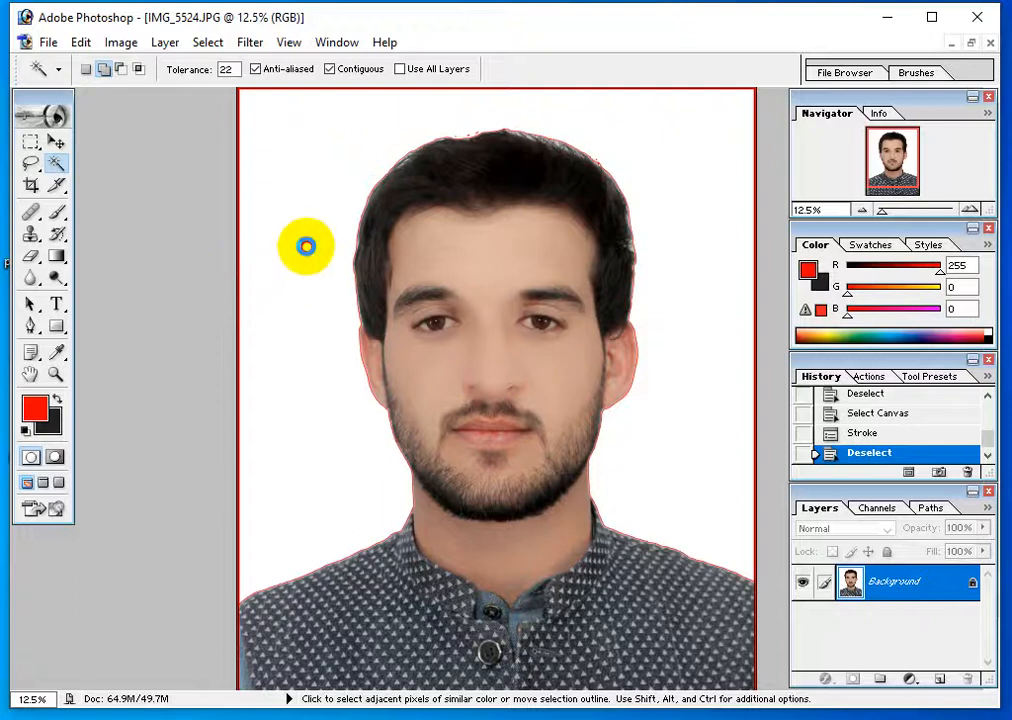
left_click(57, 256)
left_click_drag(245, 155, 745, 515)
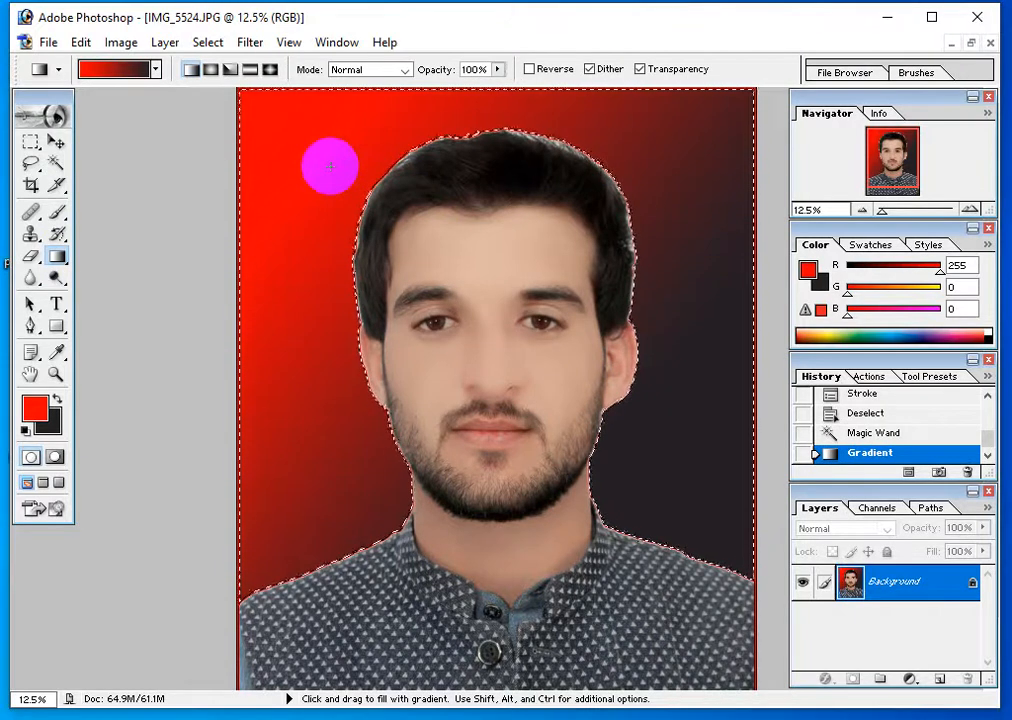
key("ctrl+d")
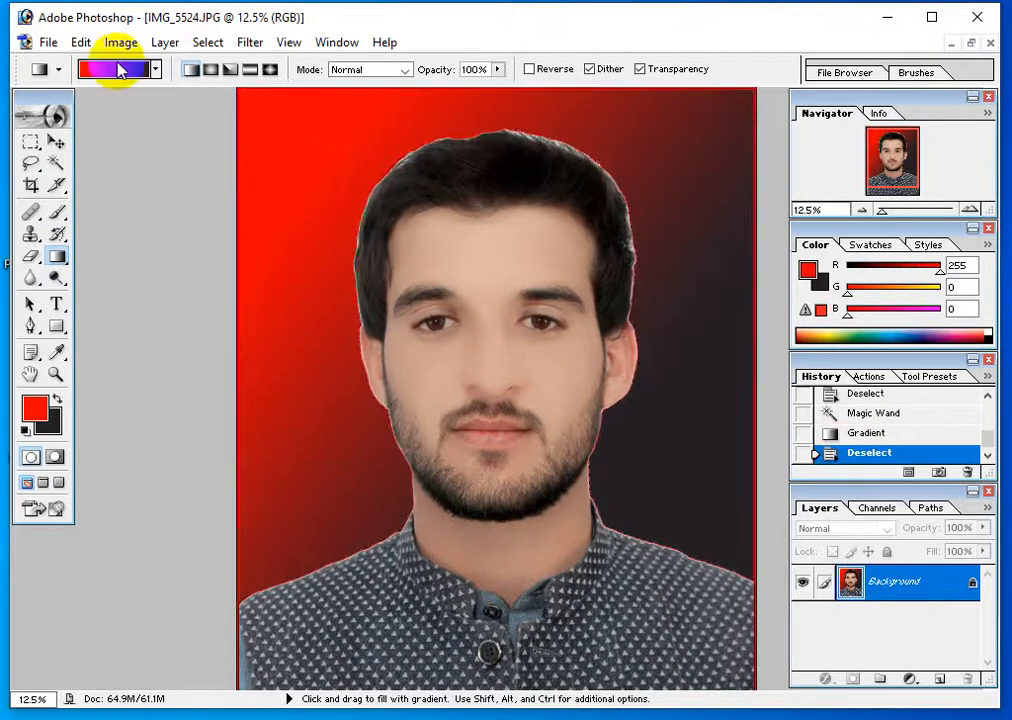
Step back through the history to before the gradient fill, leaving the Magic Wand backdrop selection
left_click(78, 42)
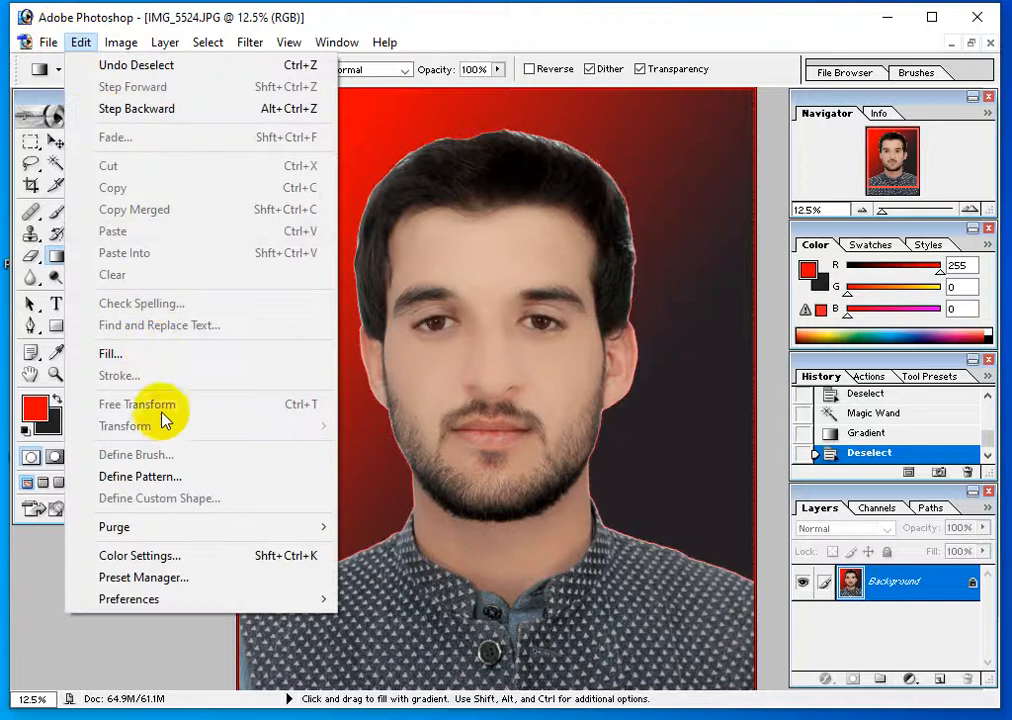
left_click(465, 347)
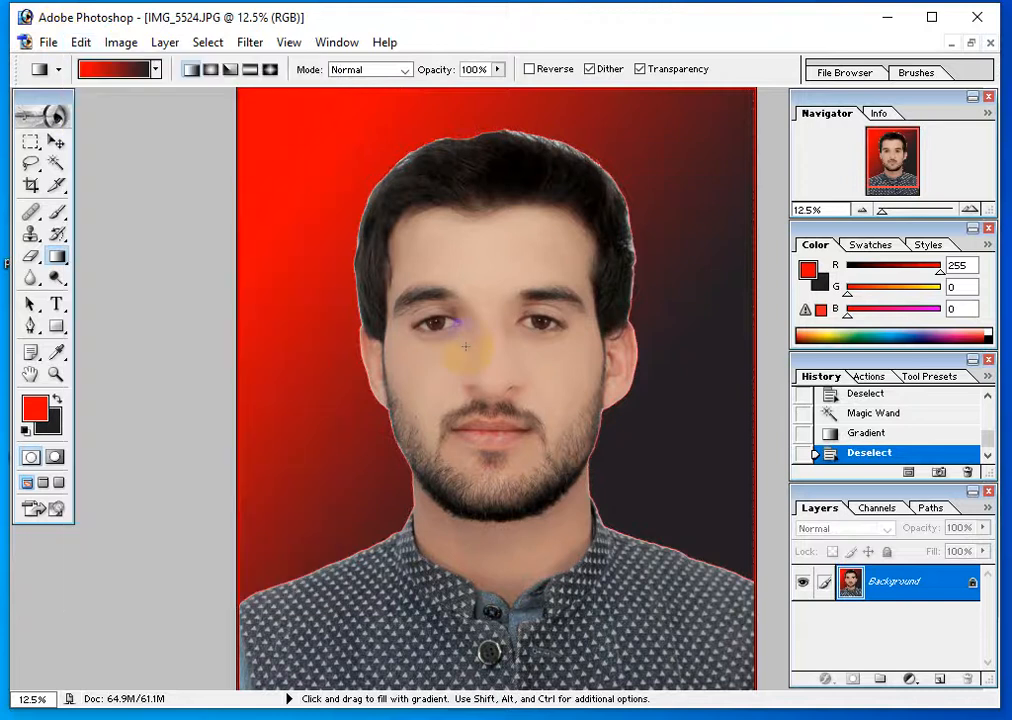
key("ctrl+minus")
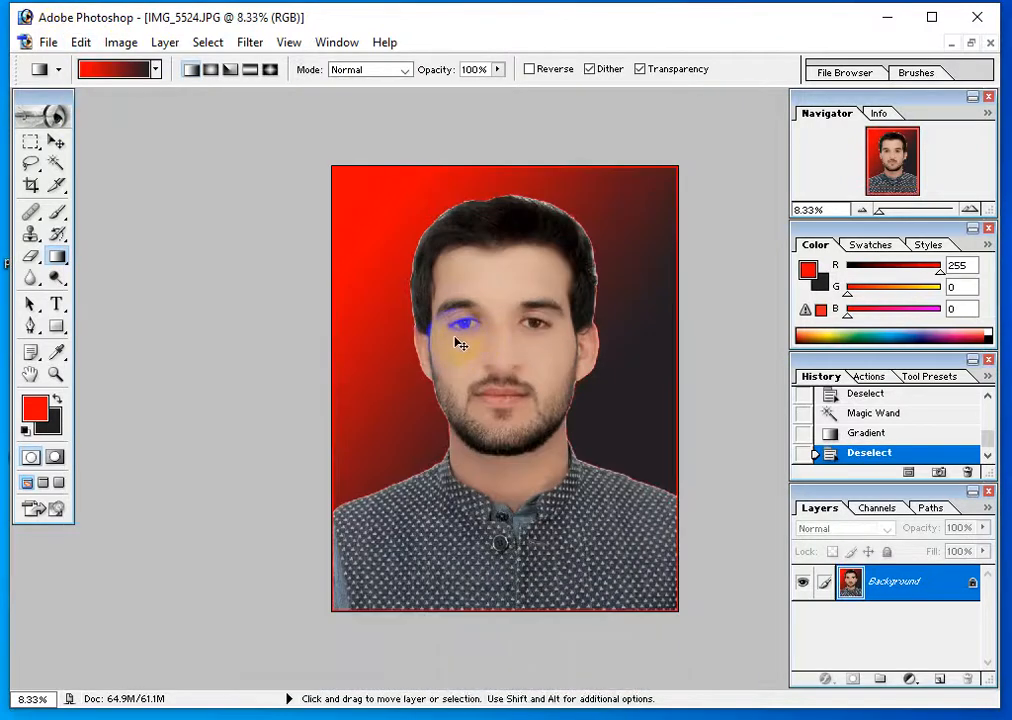
key("ctrl+a")
key("ctrl+alt+z")
key("ctrl+alt+z")
key("ctrl+alt+z")
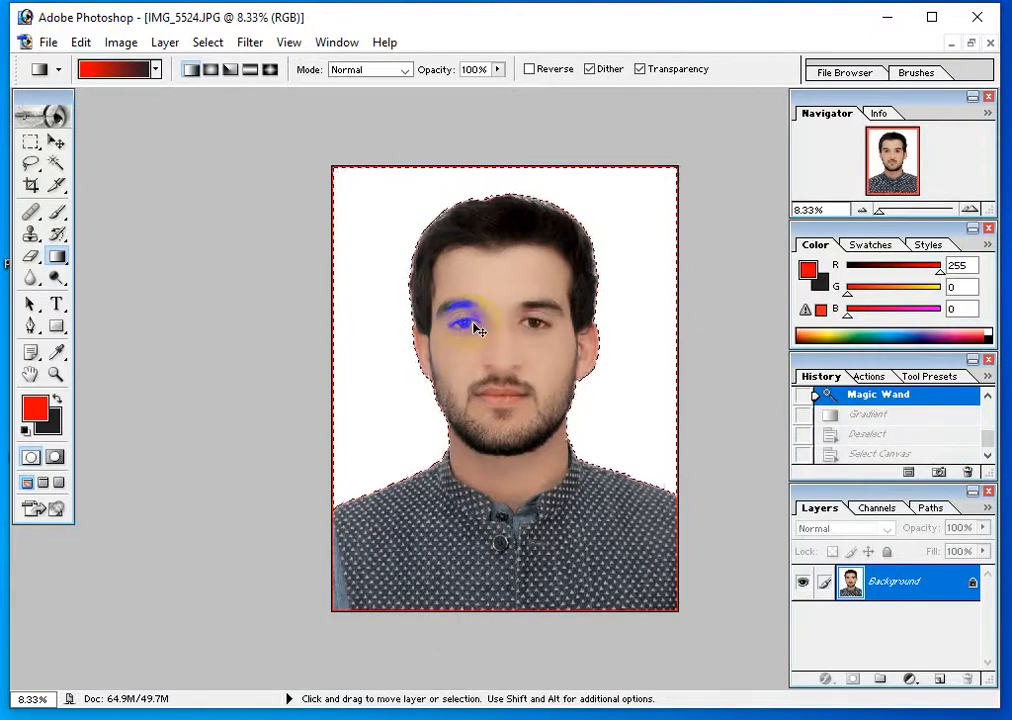
Replace the backdrop selection with the entire canvas and flip the portrait horizontally
key("ctrl+d")
key("ctrl+a")
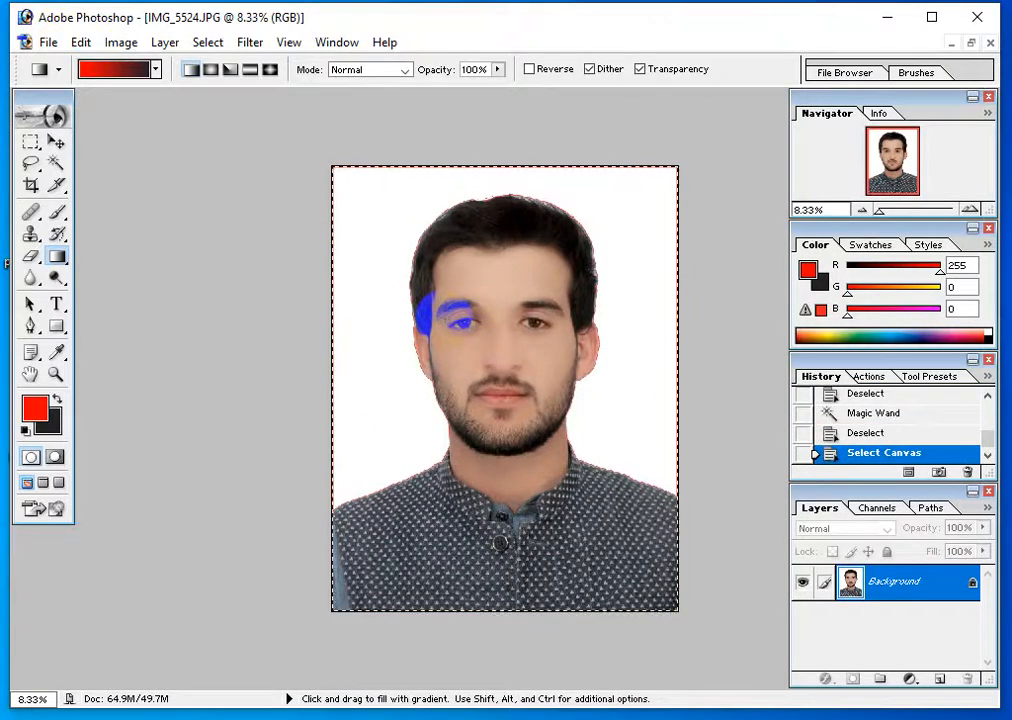
left_click(55, 142)
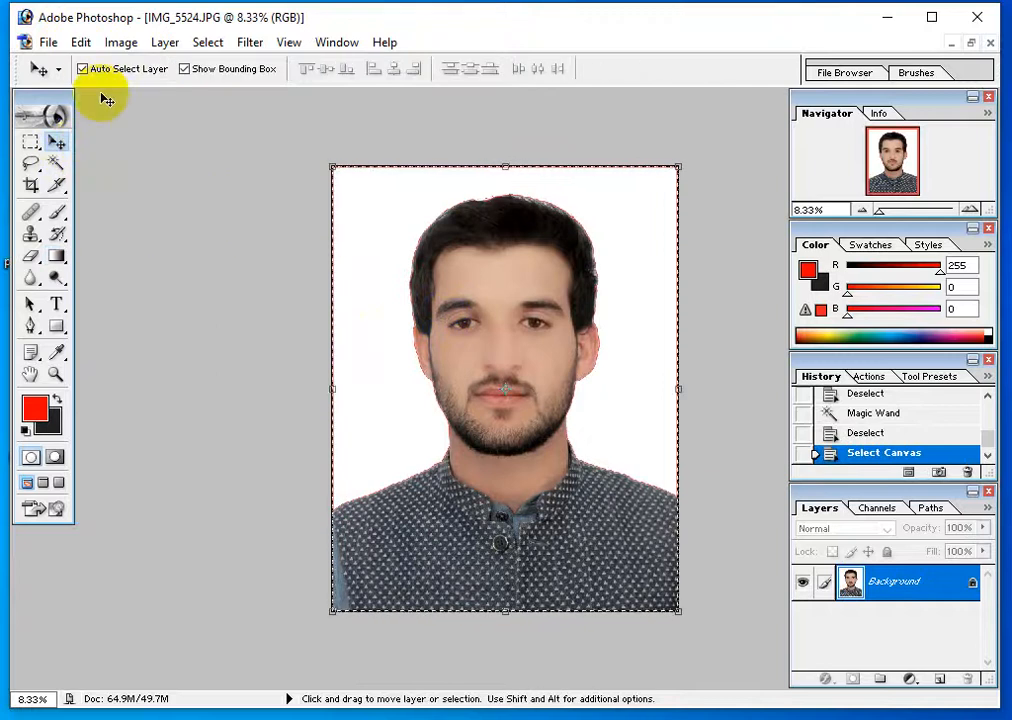
left_click(81, 42)
mouse_move(205, 435)
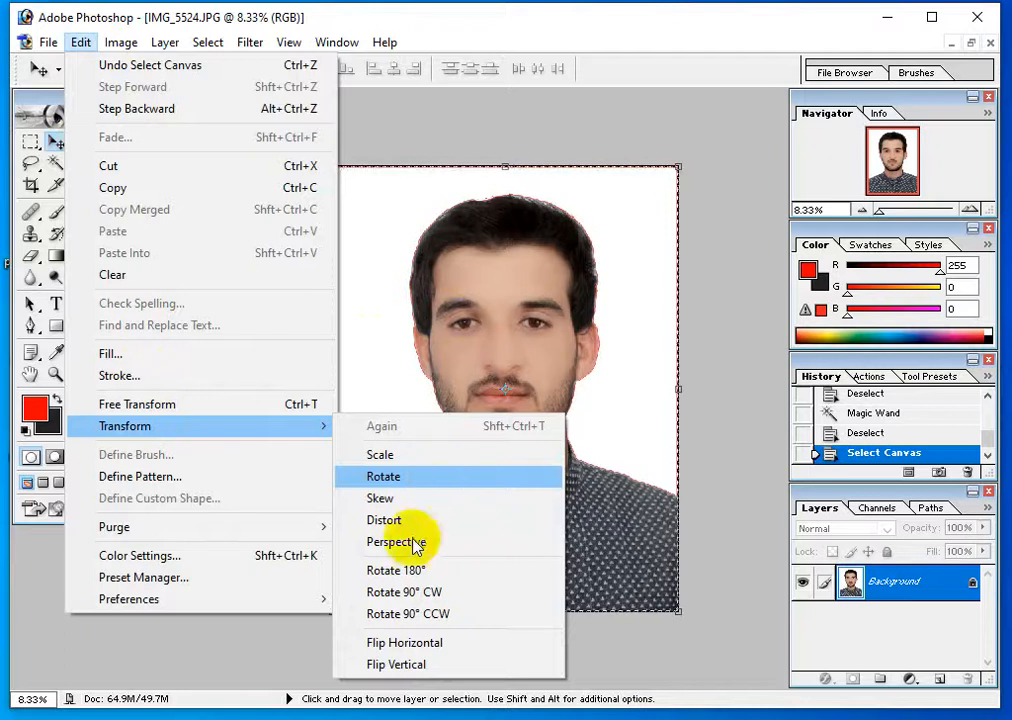
left_click(405, 643)
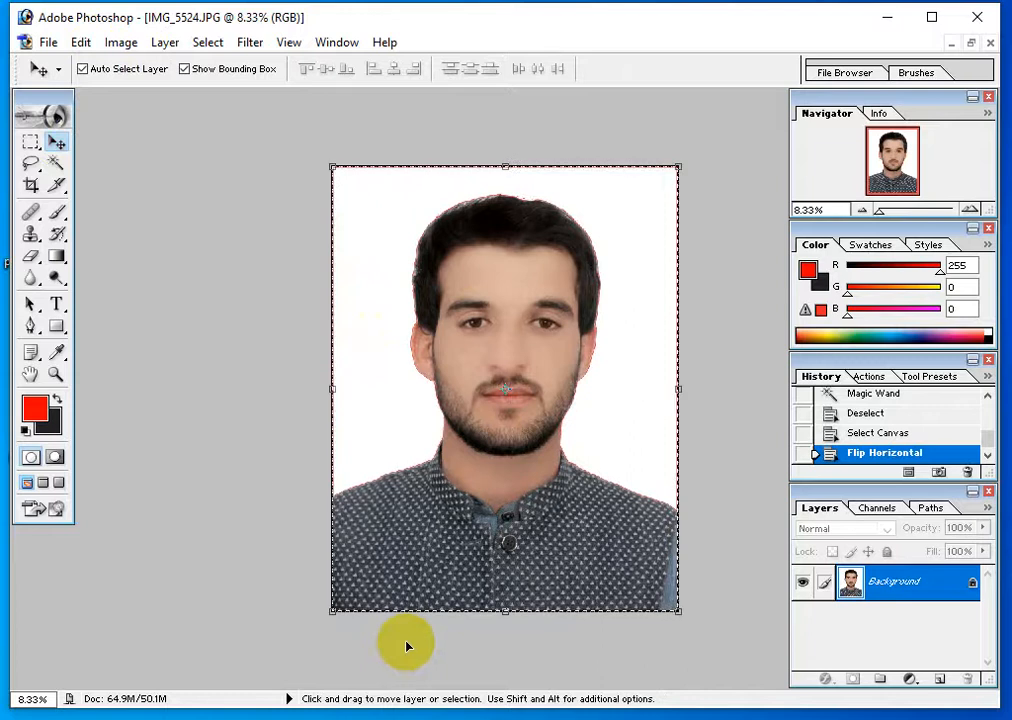
Flip the selected portrait vertically
left_click(80, 42)
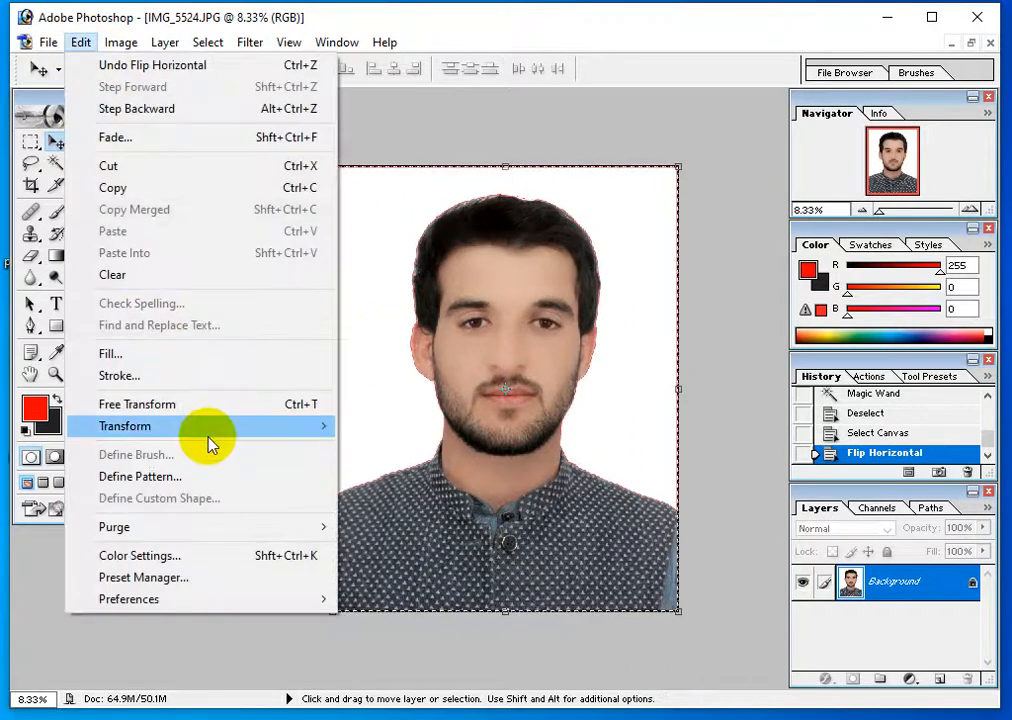
mouse_move(215, 426)
left_click(397, 665)
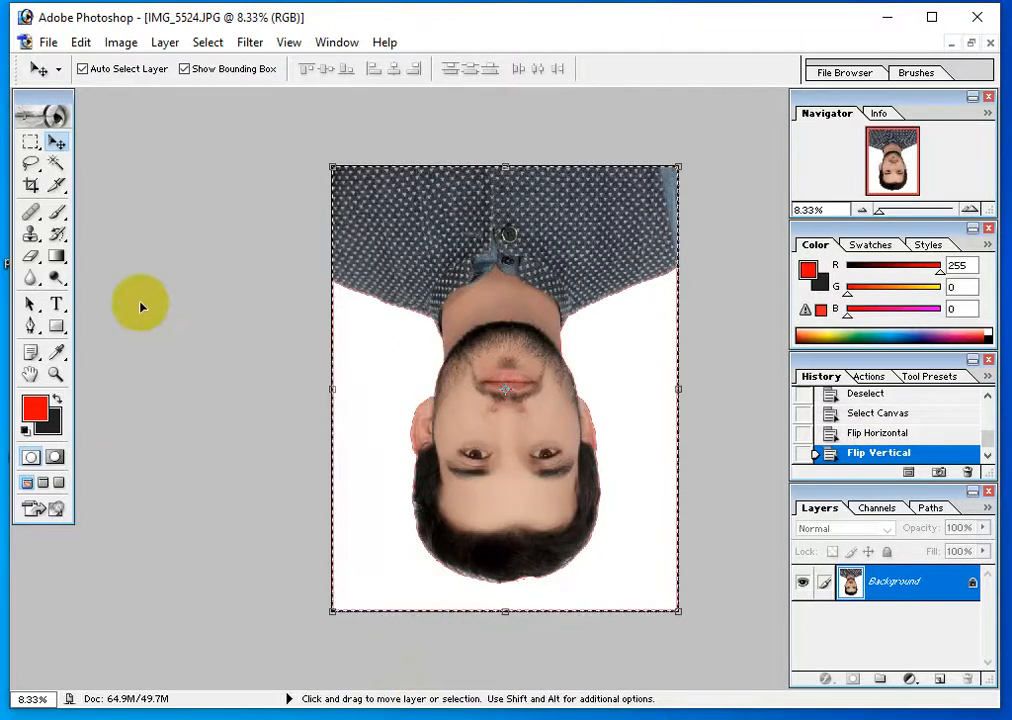
Step back through both flips and clear the canvas selection
key("ctrl+alt+z")
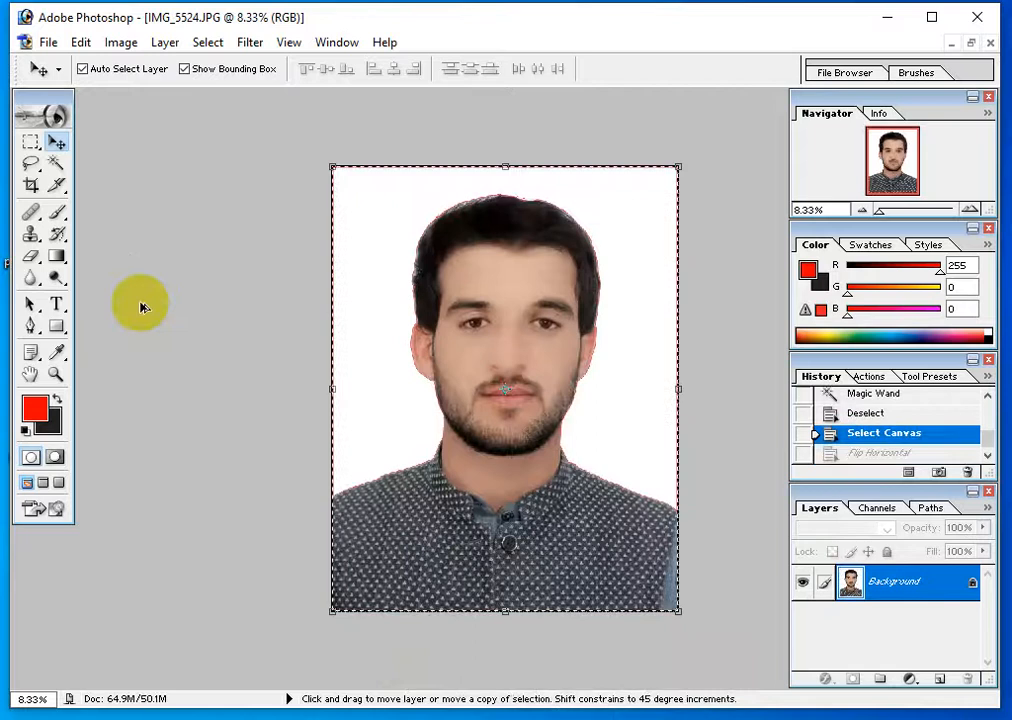
key("ctrl+alt+z")
key("ctrl+d")
Select the entire canvas, try moving the portrait diagonally downward, and undo the move
left_click(80, 42)
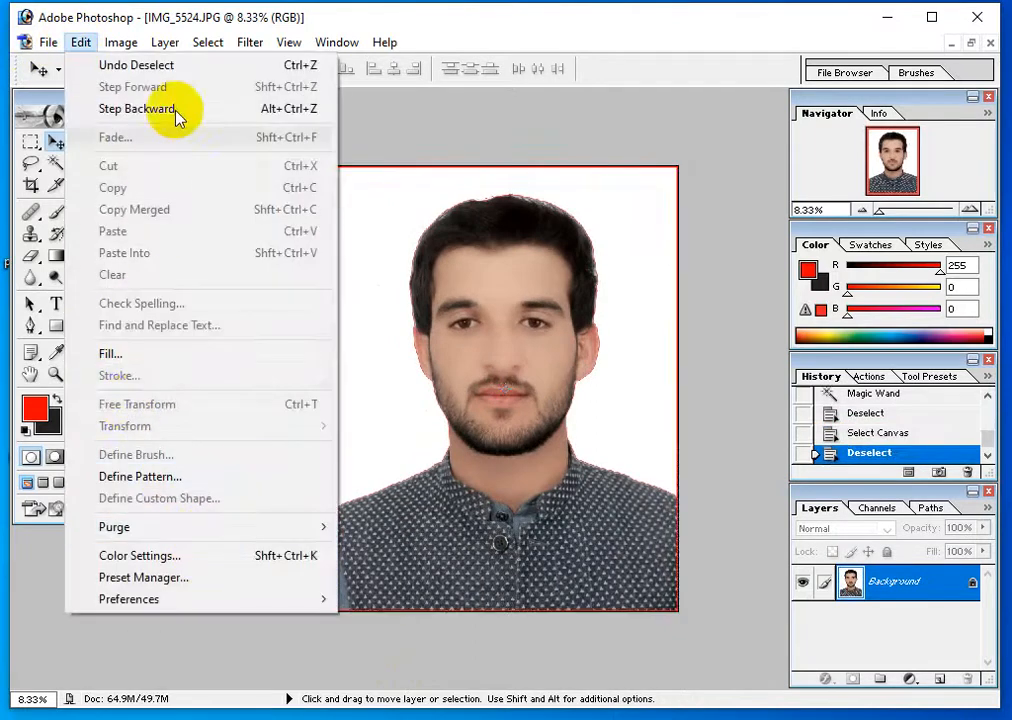
mouse_move(128, 51)
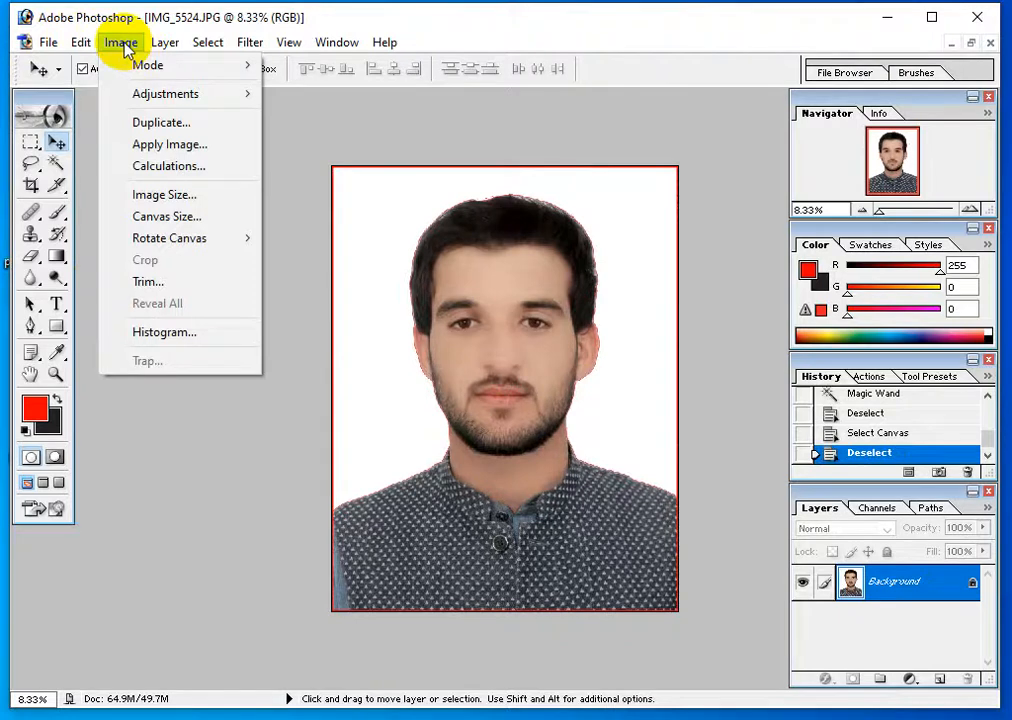
left_click(378, 346)
key("ctrl+a")
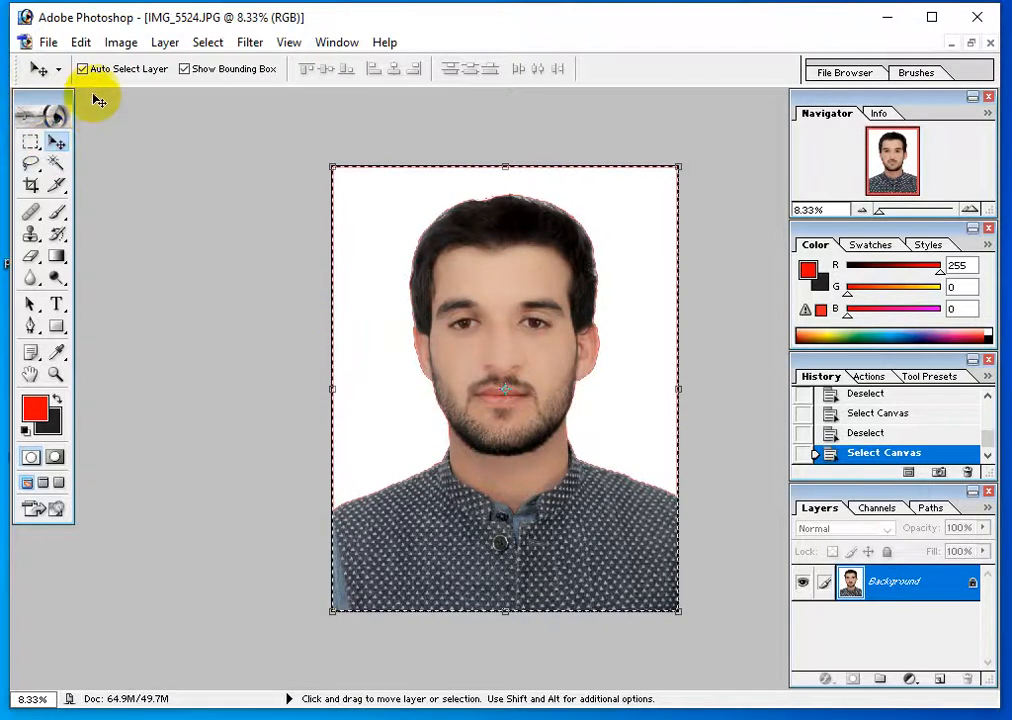
left_click_drag(395, 267, 459, 399)
key("ctrl+z")
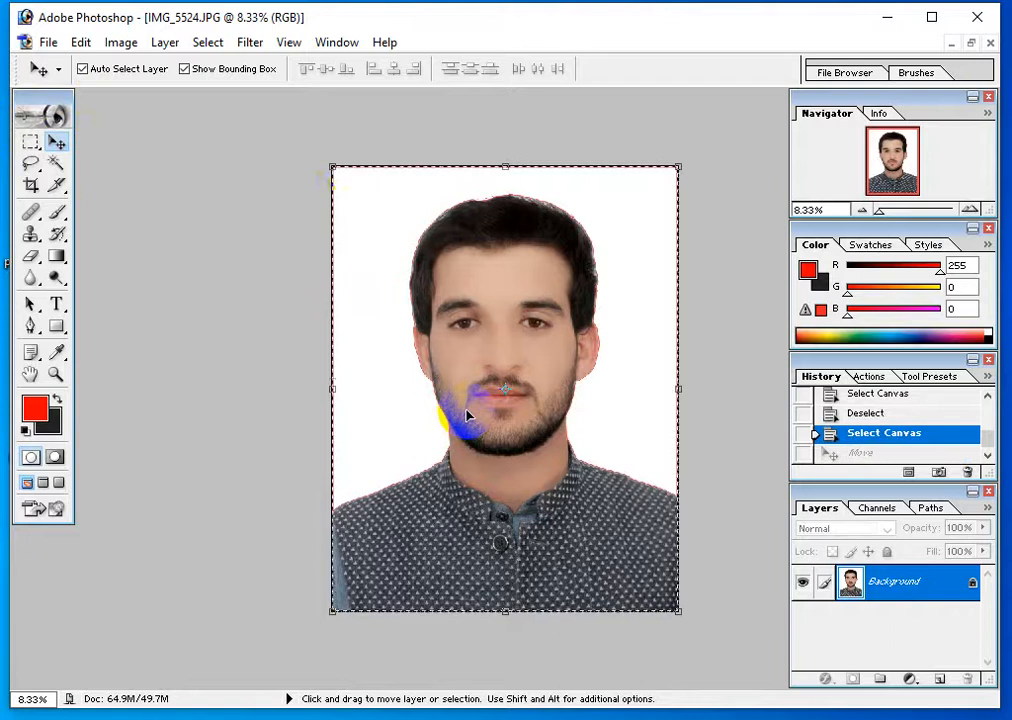
Convert the image to Grayscale mode and undo the conversion
left_click(119, 42)
mouse_move(131, 65)
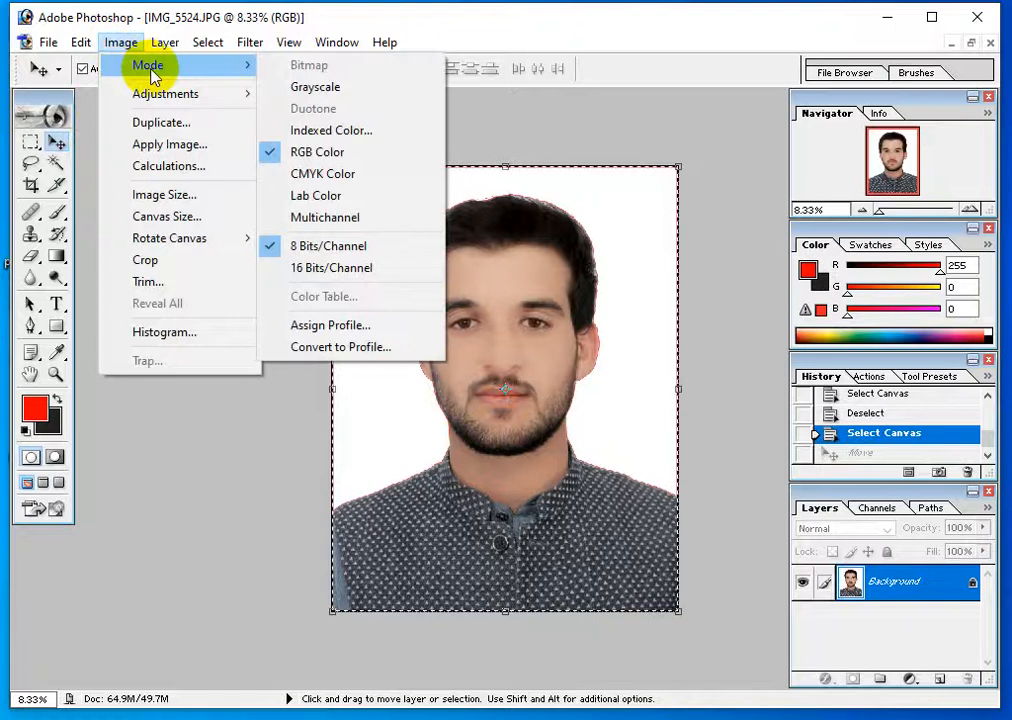
left_click(331, 88)
left_click(478, 284)
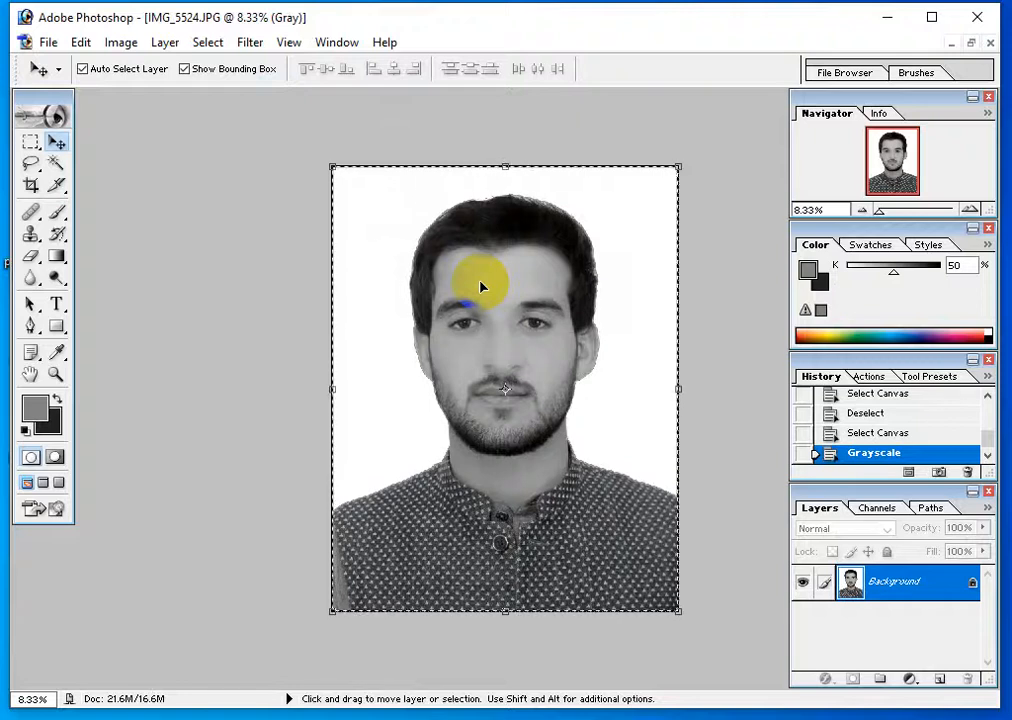
key("ctrl+z")
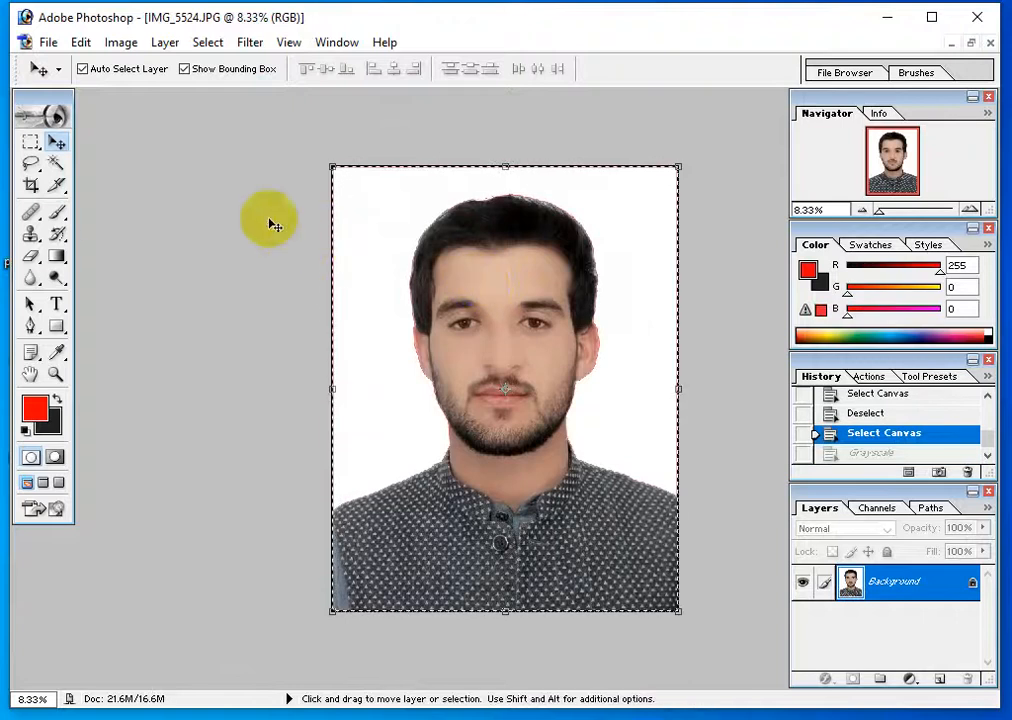
Fill the selected canvas with a diagonal black-to-white linear gradient and undo the fill
left_click(58, 258)
left_click(155, 69)
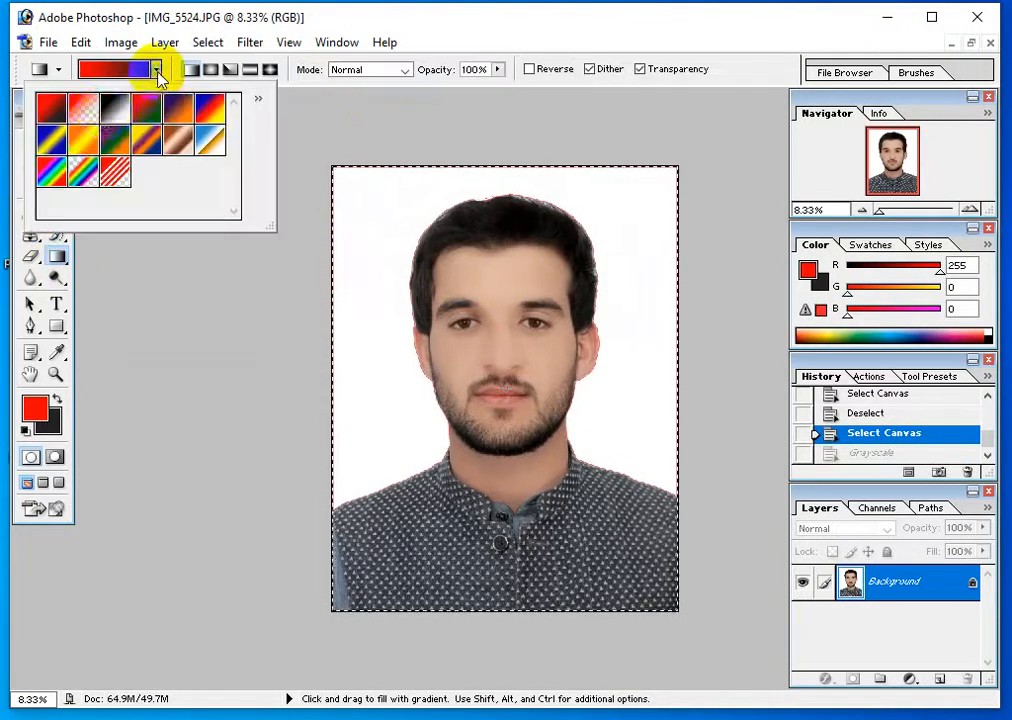
left_click(115, 107)
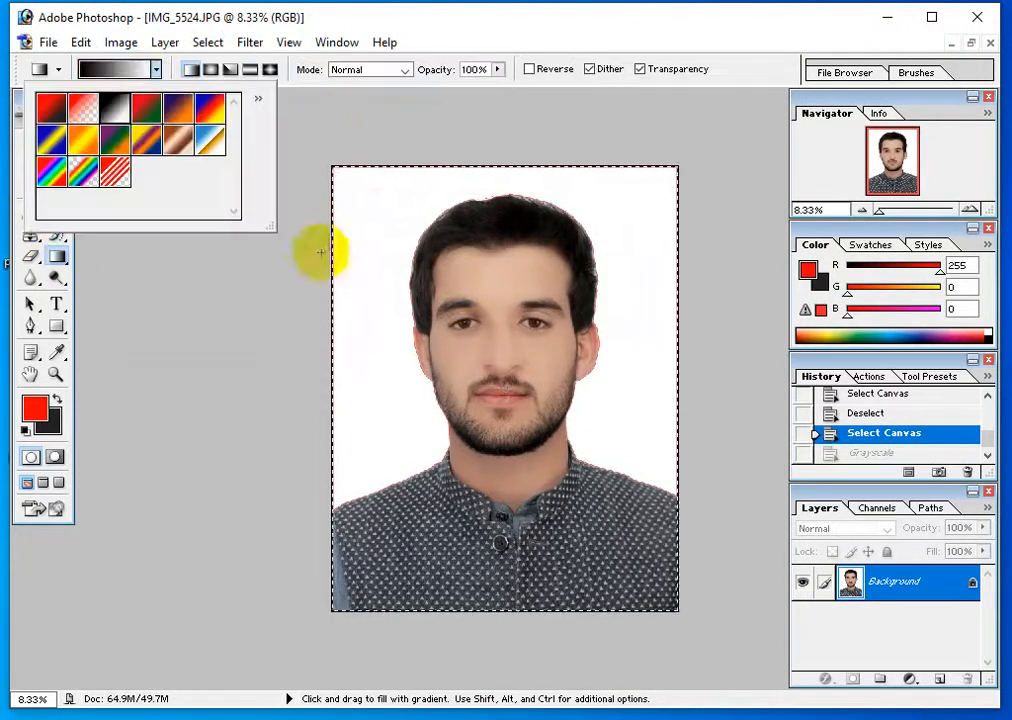
left_click(372, 219)
left_click_drag(353, 208, 687, 583)
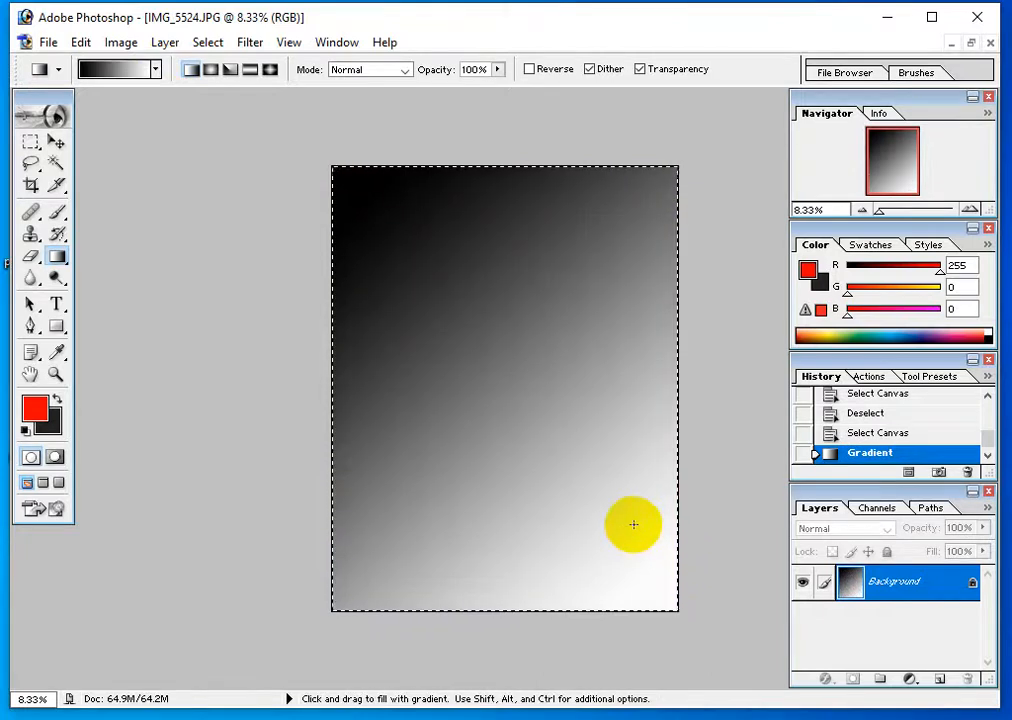
key("ctrl+z")
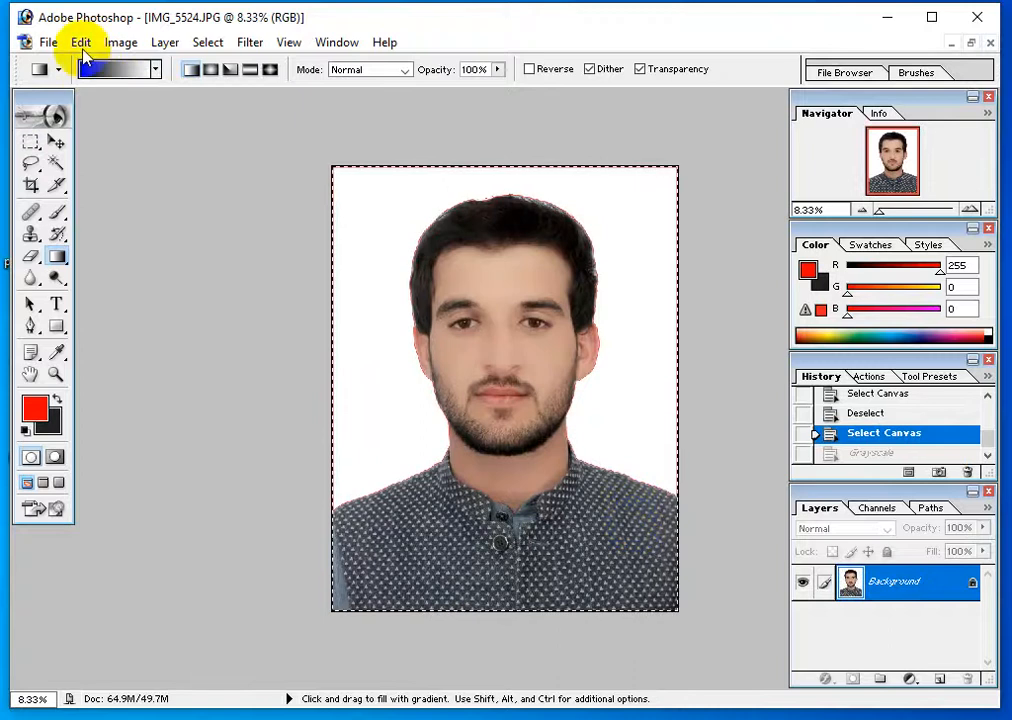
Apply a Levels adjustment to the RGB channel with a midtone input of 1.04 and an output black level of about 59
left_click(110, 44)
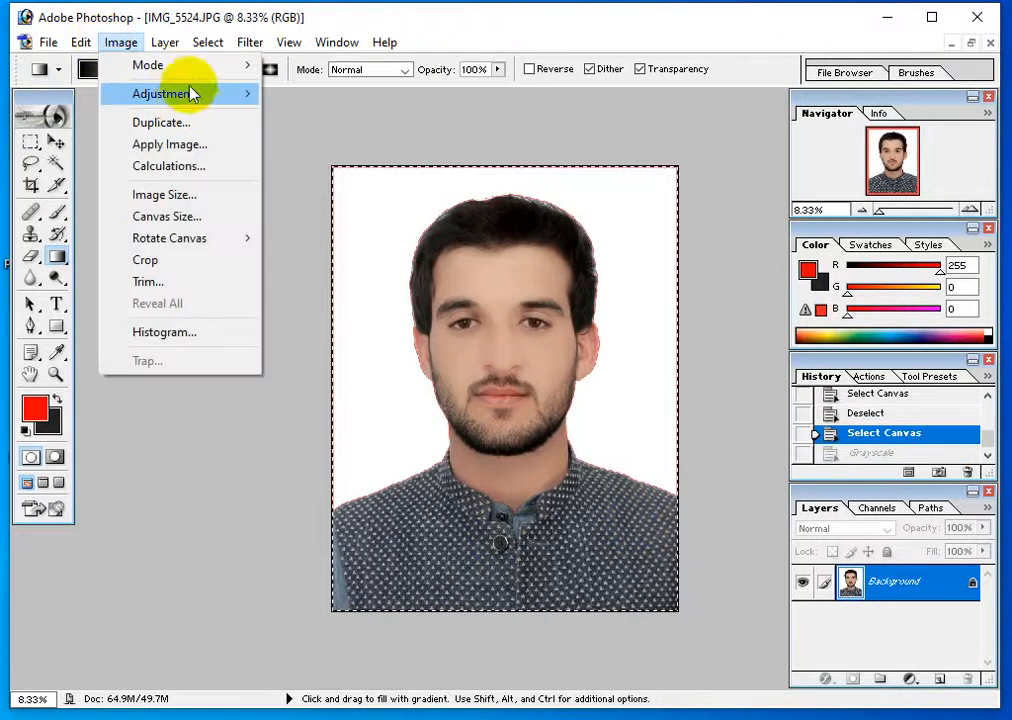
mouse_move(200, 72)
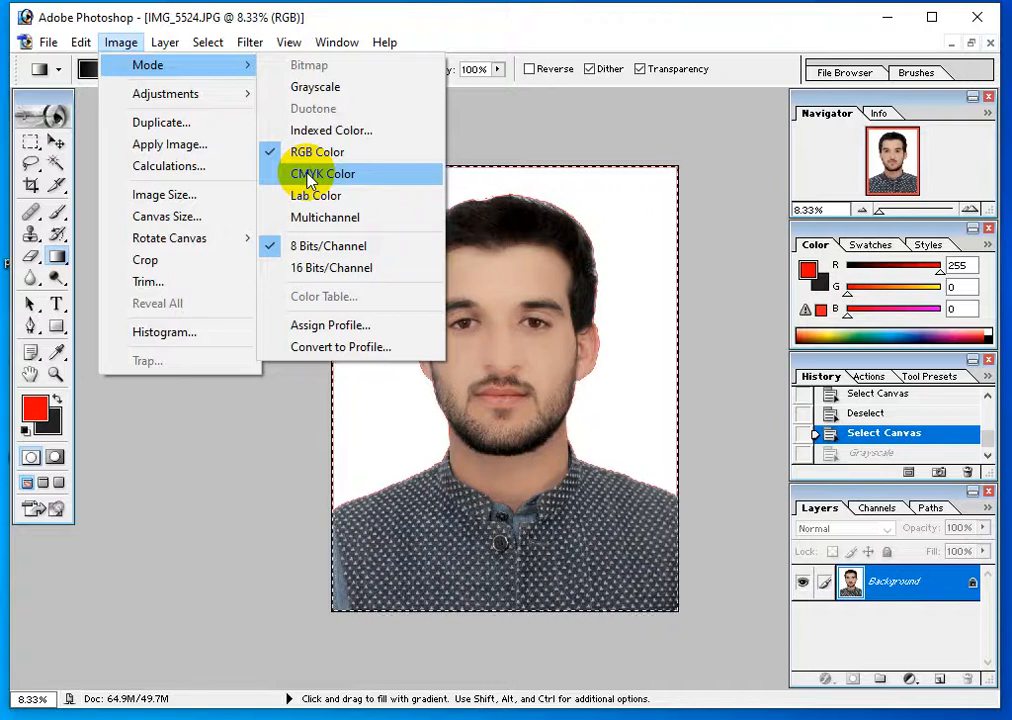
mouse_move(201, 100)
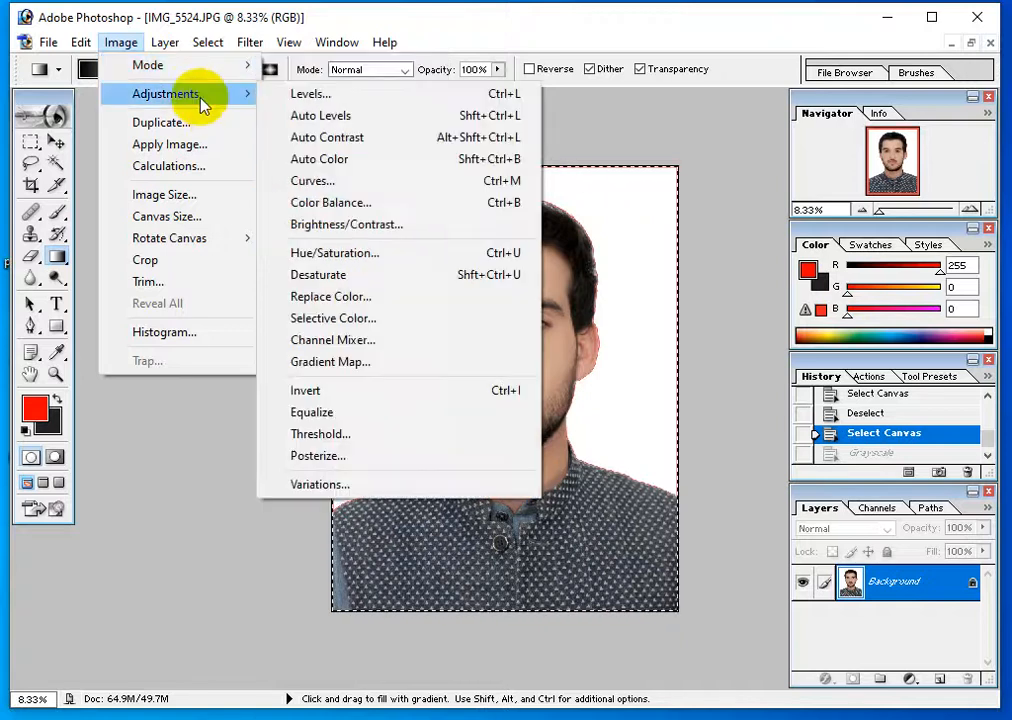
left_click(311, 94)
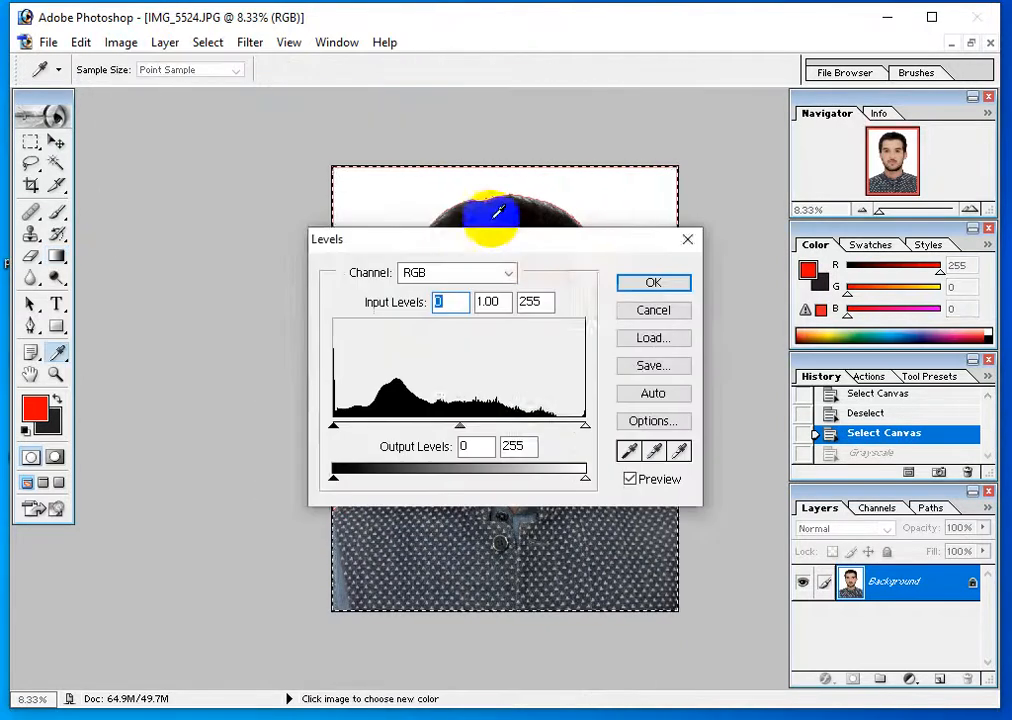
left_click_drag(497, 240, 723, 212)
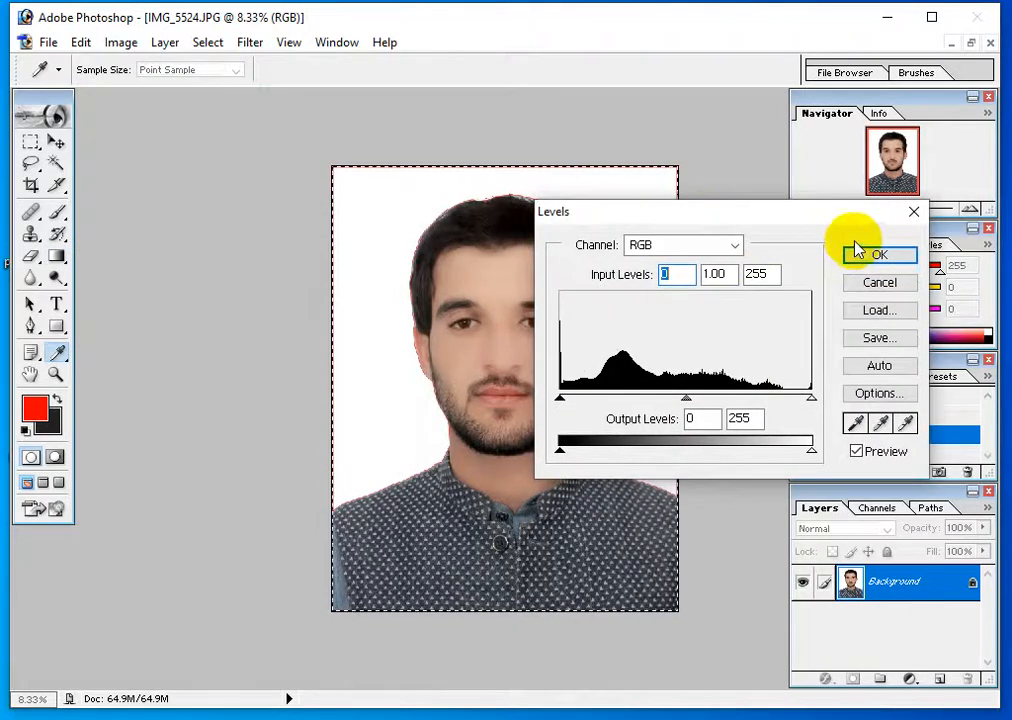
left_click_drag(645, 403, 650, 400)
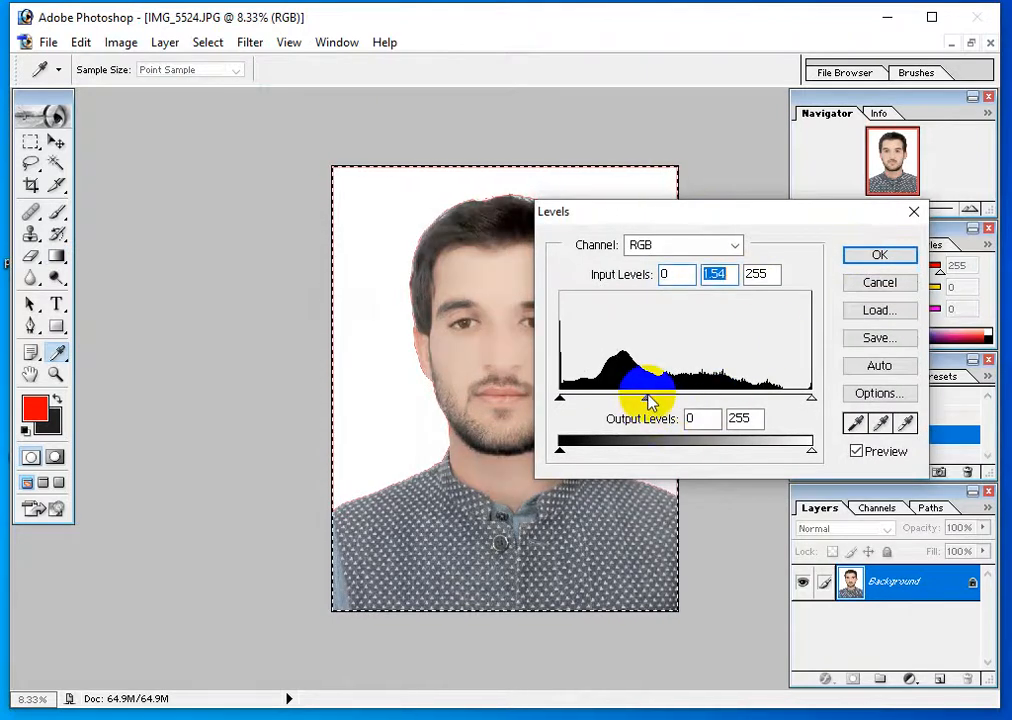
left_click_drag(634, 211, 800, 183)
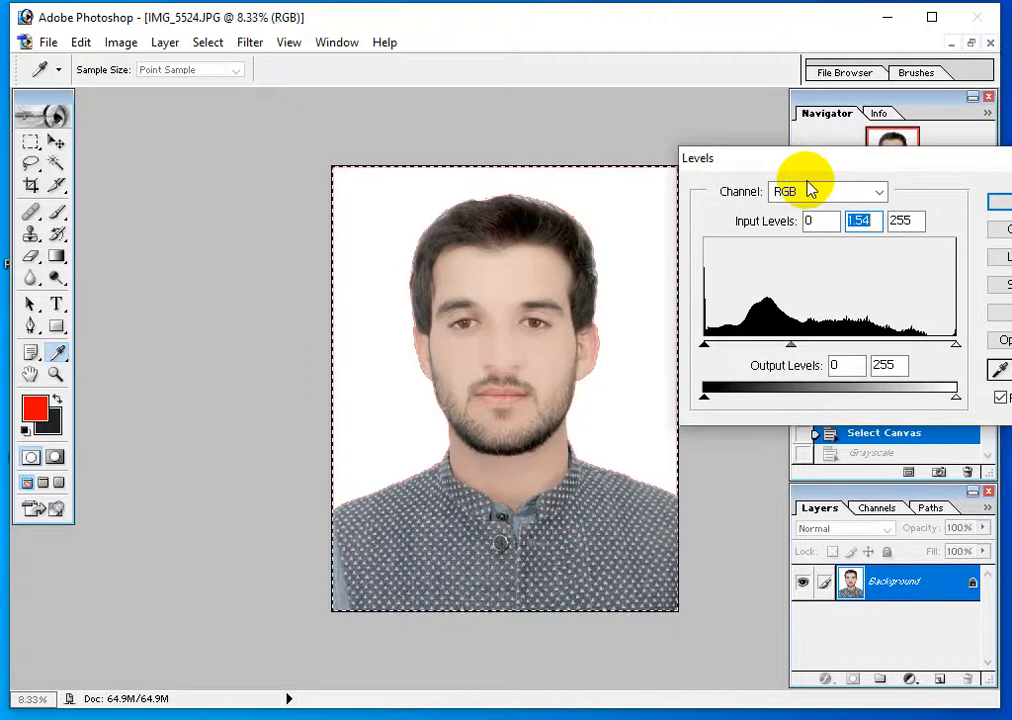
left_click_drag(790, 350, 829, 389)
left_click_drag(711, 404, 765, 445)
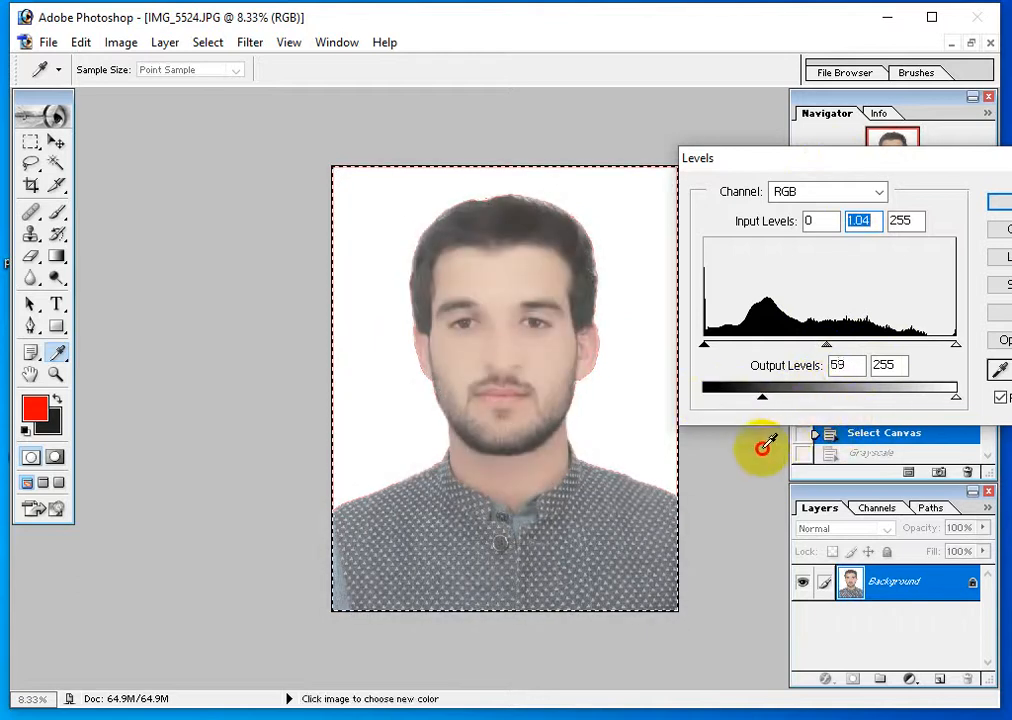
left_click(997, 205)
key("g")
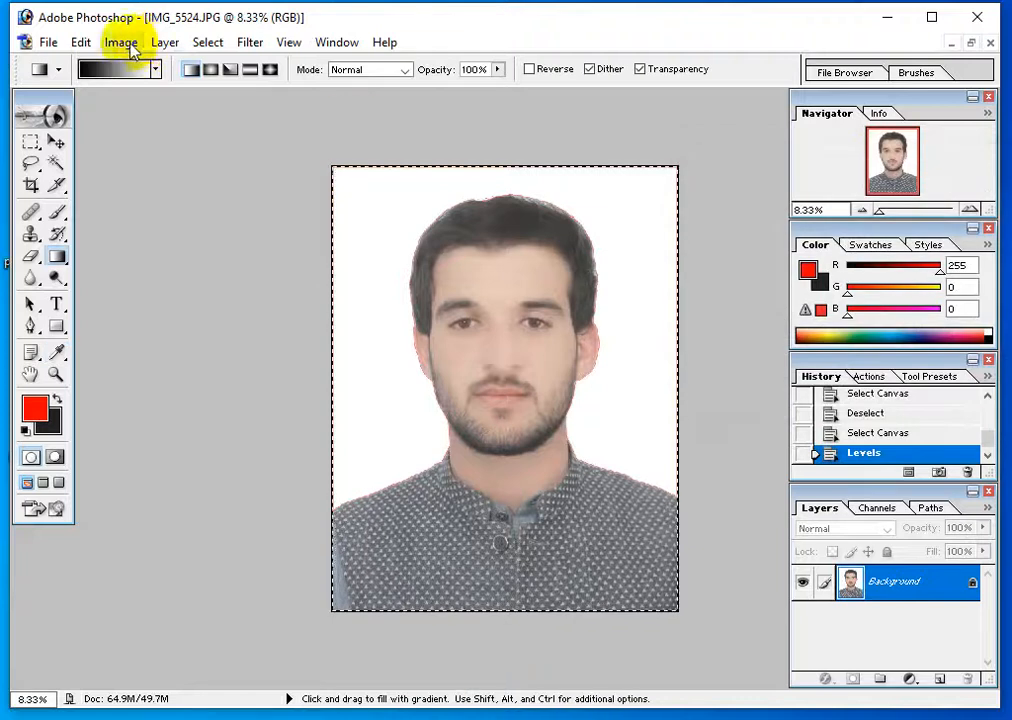
Apply Auto Levels to the portrait and clear the canvas selection
left_click(120, 42)
mouse_move(165, 107)
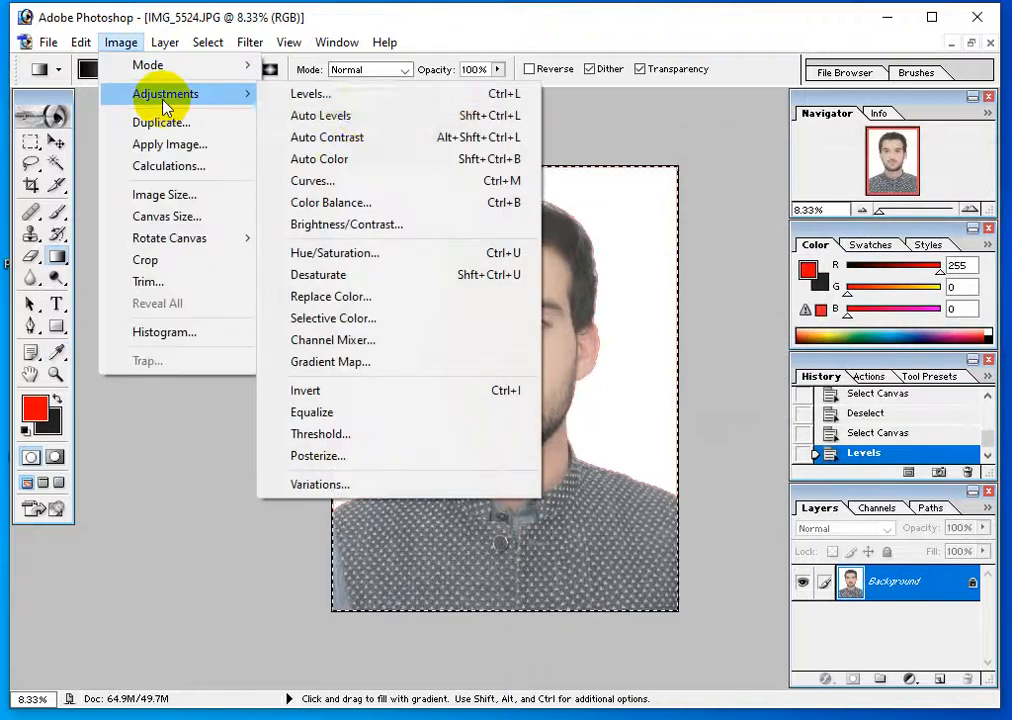
left_click(362, 113)
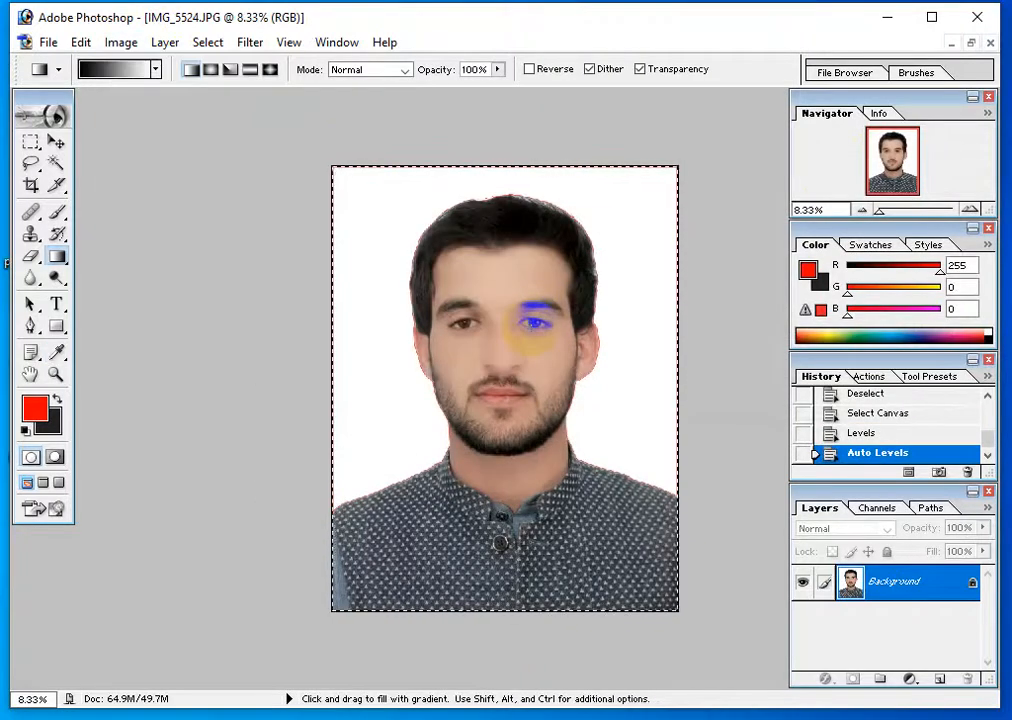
key("ctrl+d")
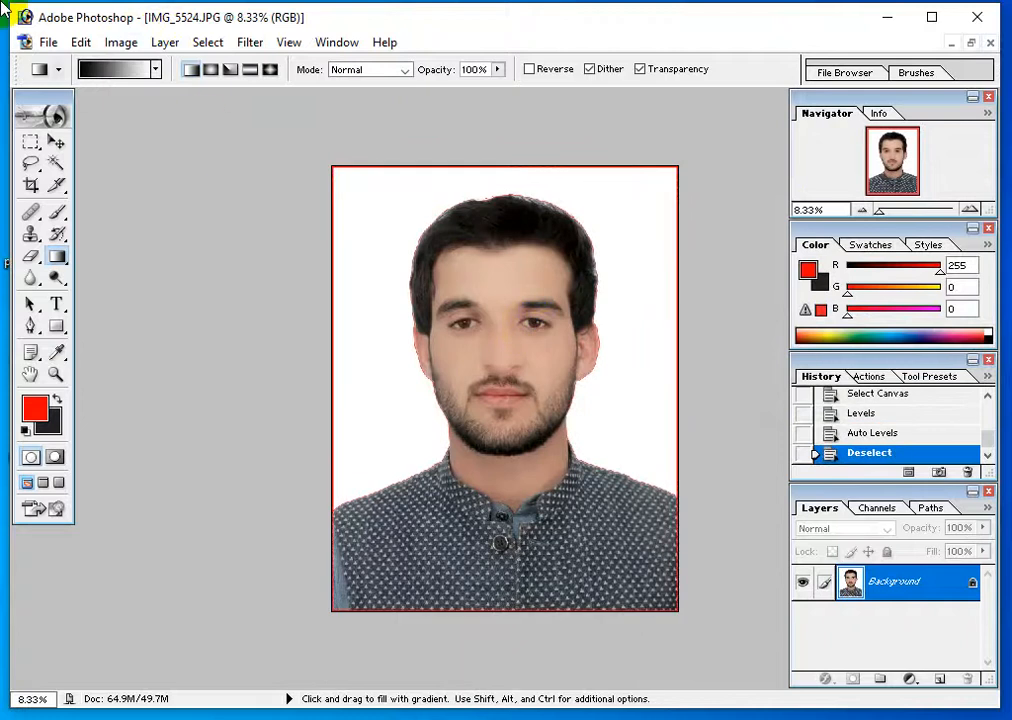
Apply Auto Contrast to the portrait
left_click(113, 45)
mouse_move(150, 93)
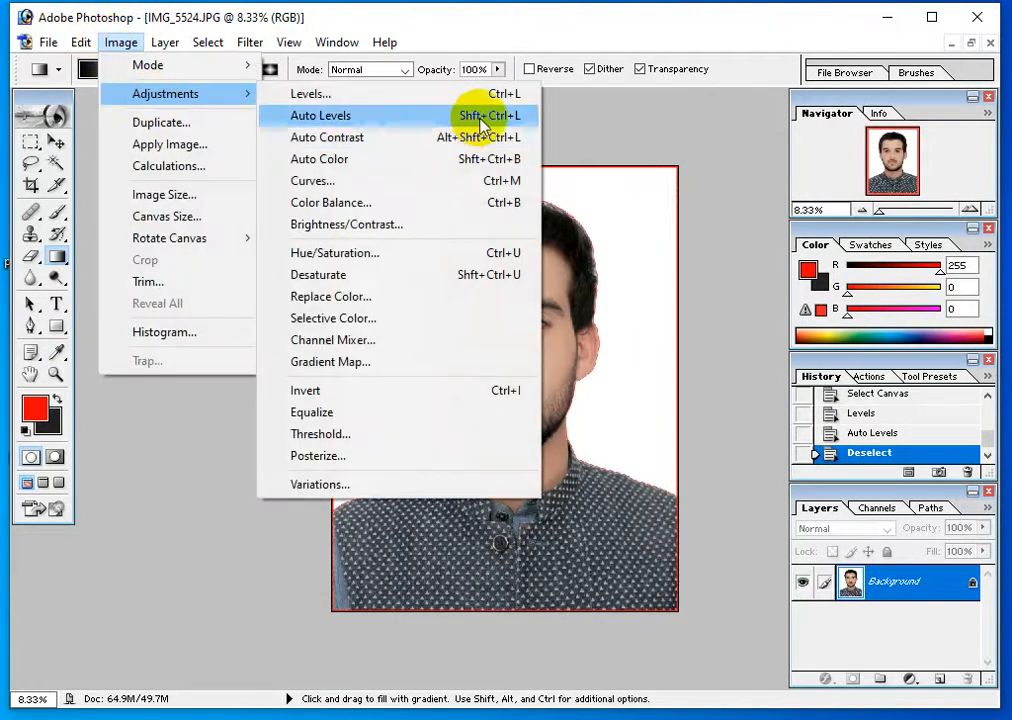
left_click(395, 137)
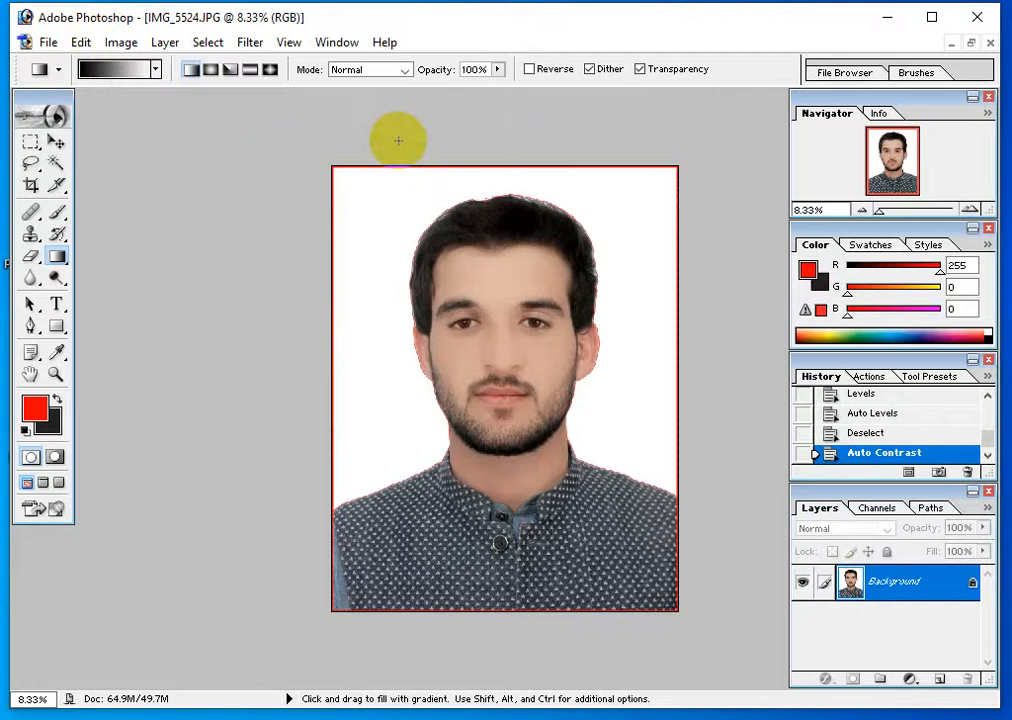
Apply a Curves adjustment to the RGB channel with input 111 and output 168, and undo it
left_click(121, 43)
mouse_move(176, 101)
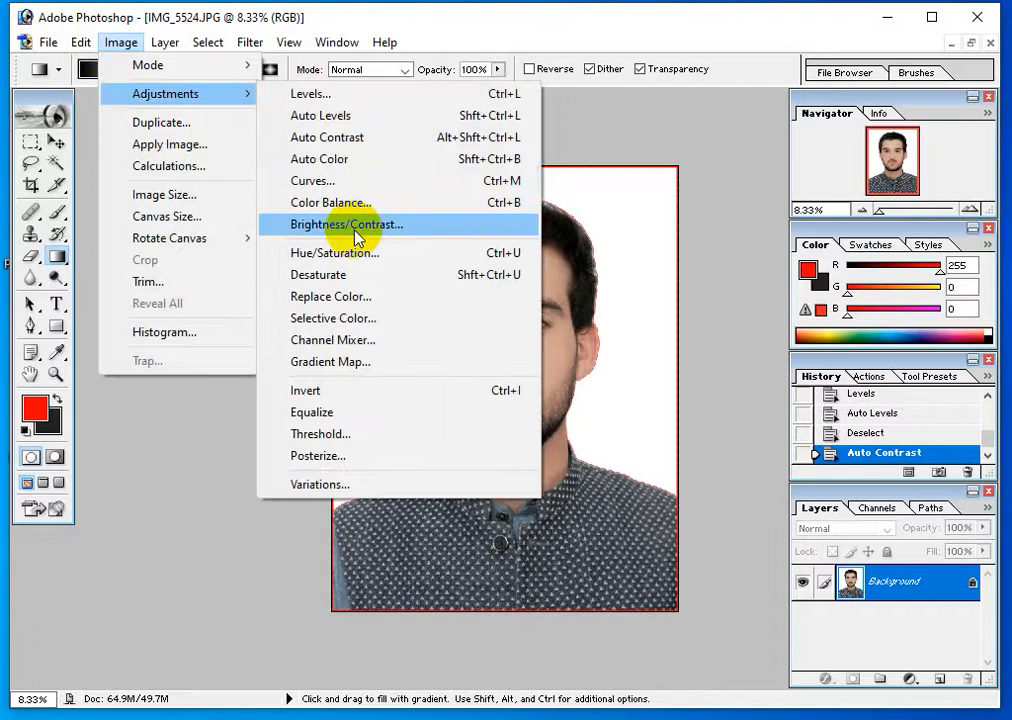
left_click(355, 182)
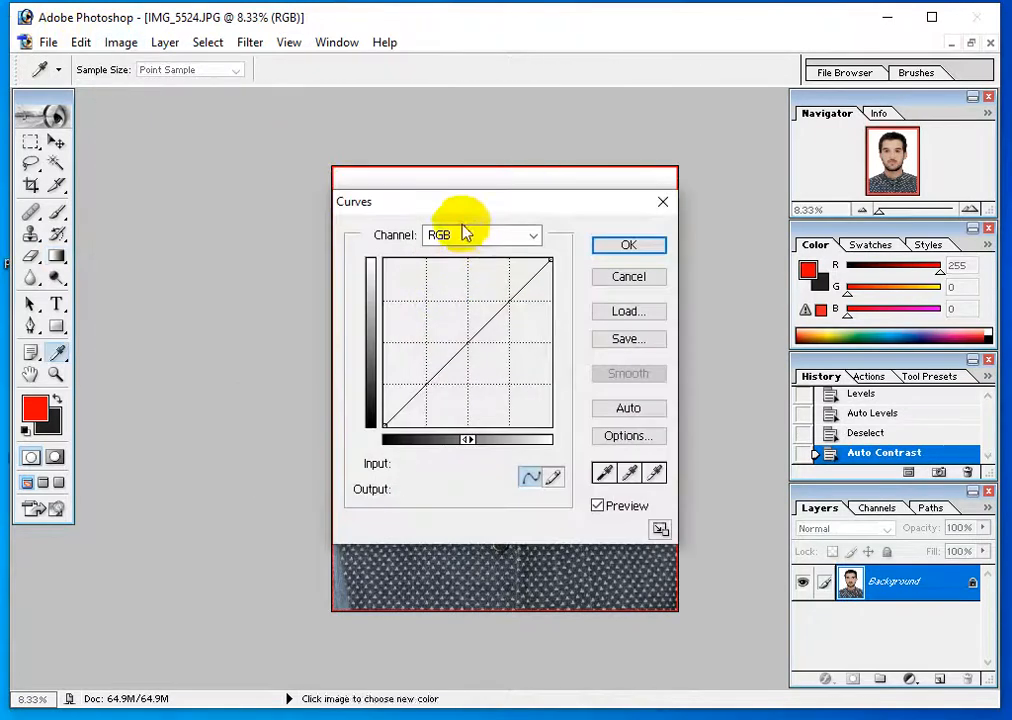
left_click_drag(443, 212, 706, 226)
left_click(713, 351)
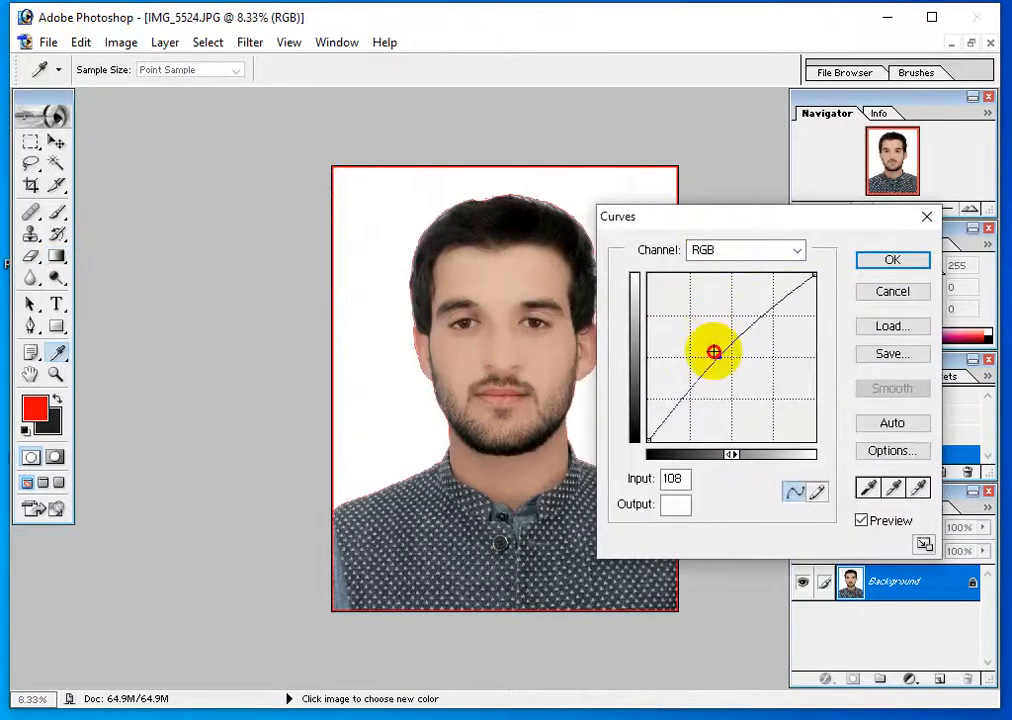
mouse_move(713, 351)
left_mouse_down()
mouse_move(691, 346)
mouse_move(721, 361)
mouse_move(730, 384)
mouse_move(714, 341)
mouse_move(722, 330)
left_mouse_up()
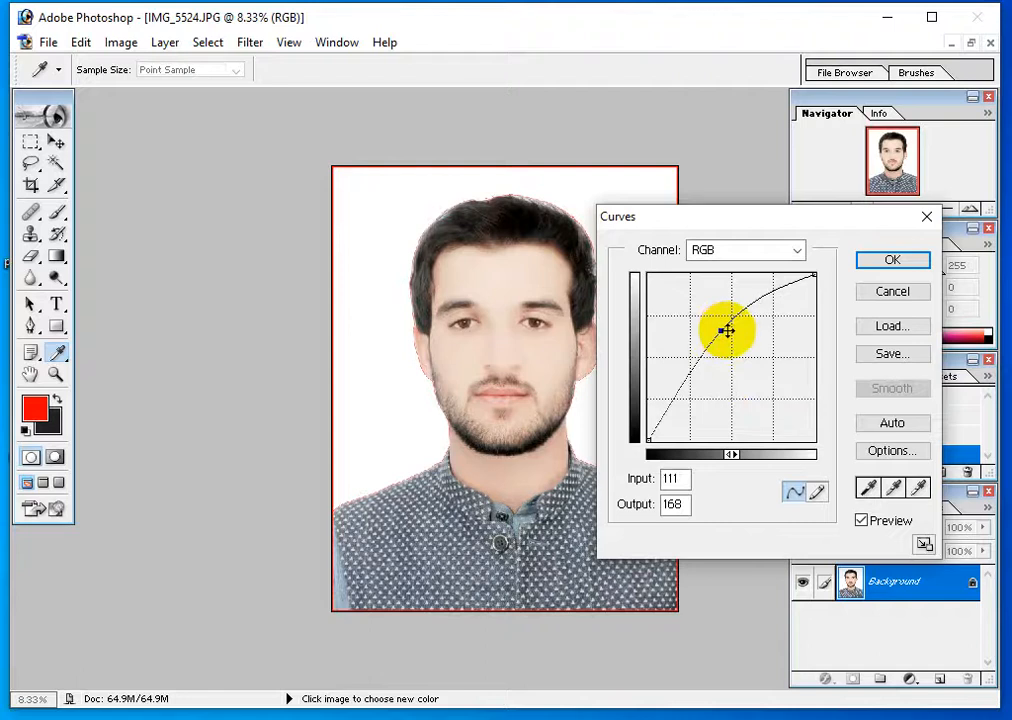
left_click(868, 258)
key("ctrl+z")
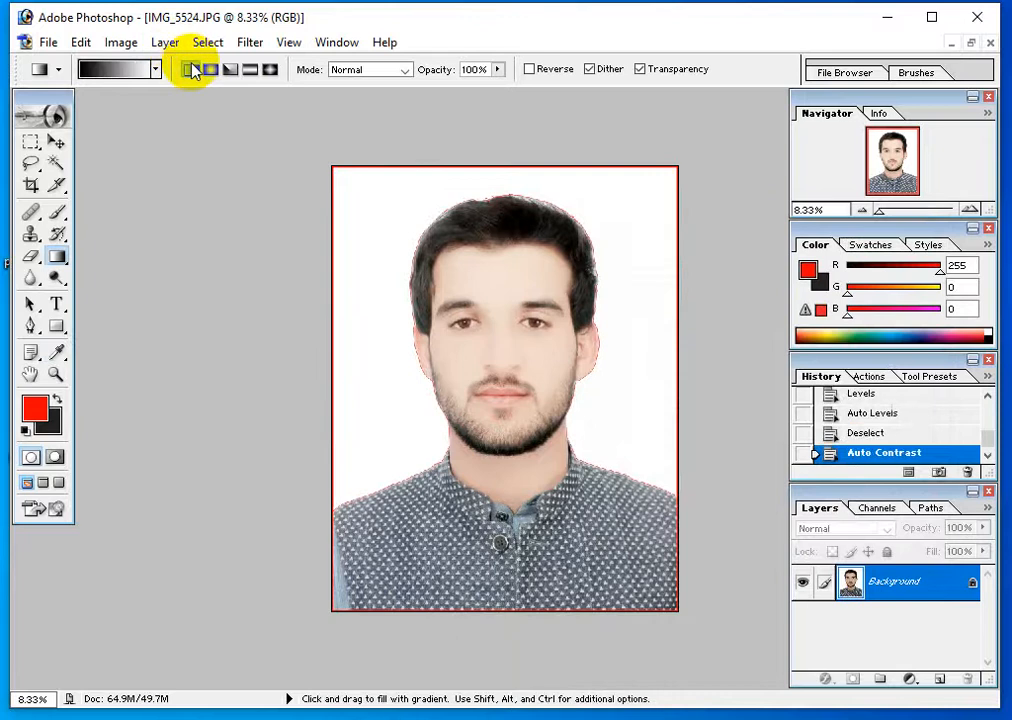
Apply a midtone Color Balance of -15, -63 and +19 to the portrait, and undo it
left_click(120, 42)
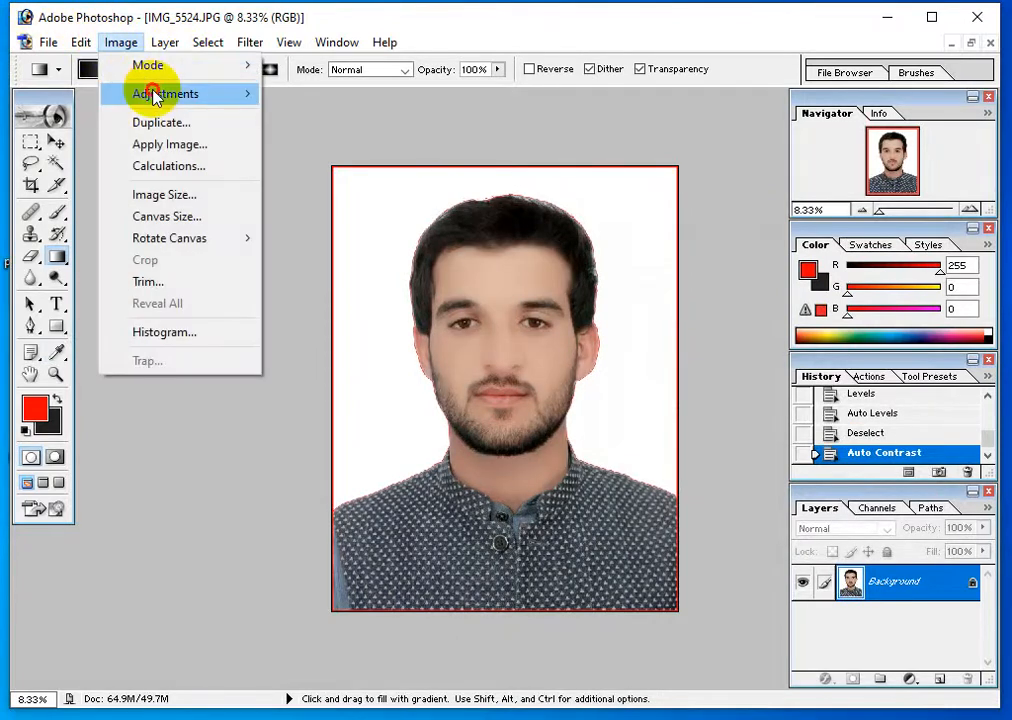
mouse_move(150, 93)
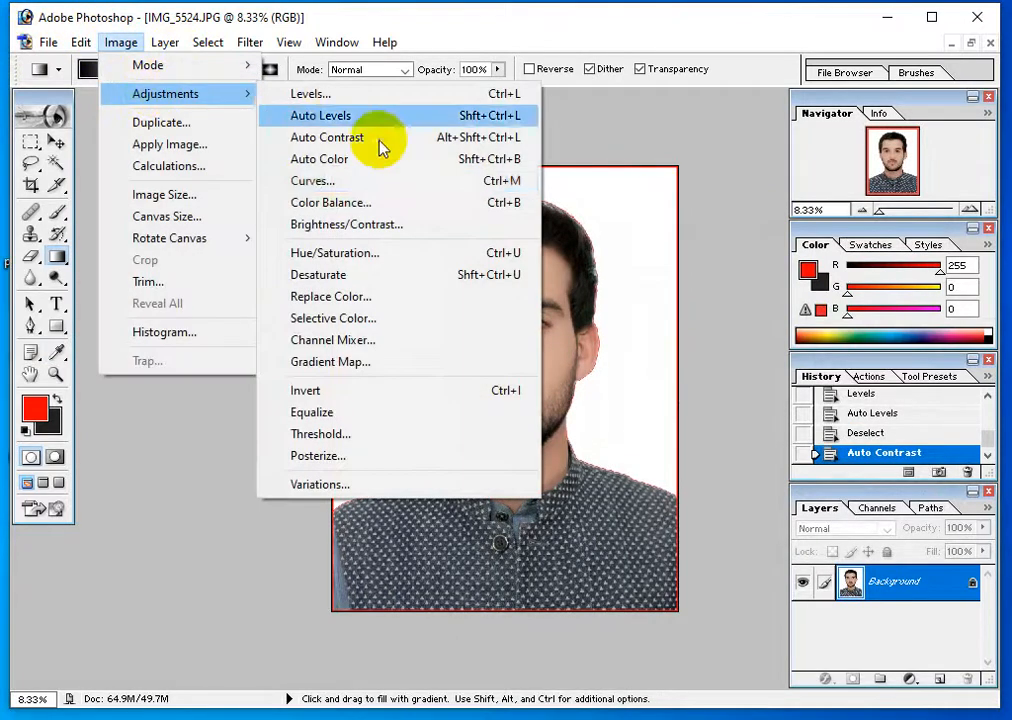
left_click(405, 213)
left_click_drag(413, 253, 798, 104)
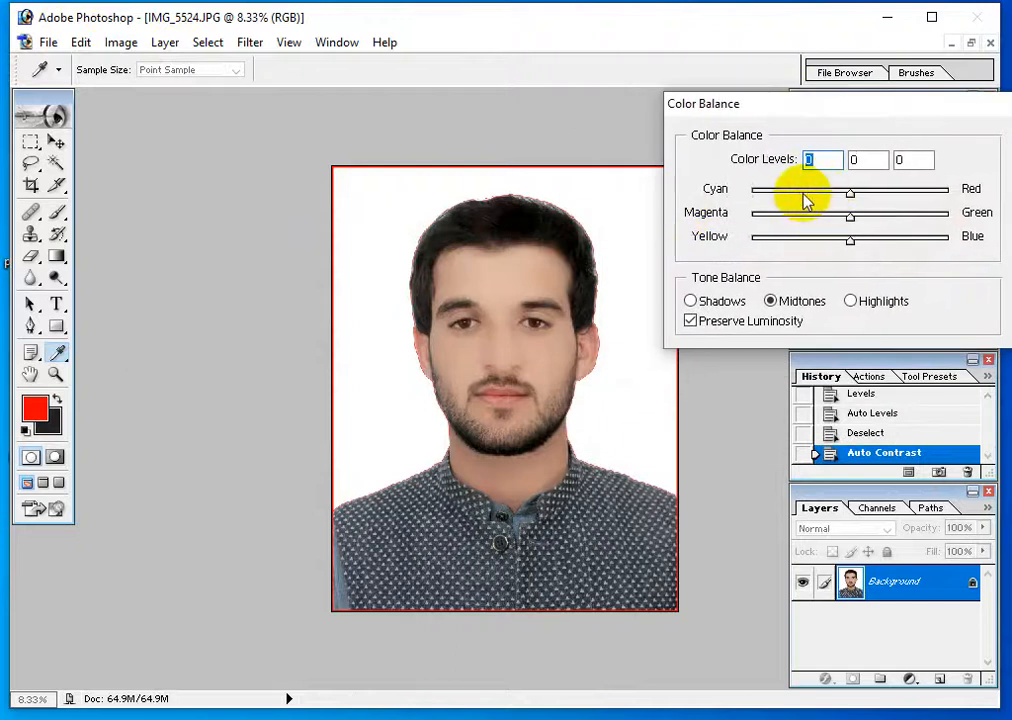
left_click_drag(850, 193, 787, 255)
mouse_move(873, 244)
left_mouse_down()
mouse_move(944, 226)
mouse_move(725, 288)
mouse_move(815, 268)
mouse_move(869, 232)
left_mouse_up()
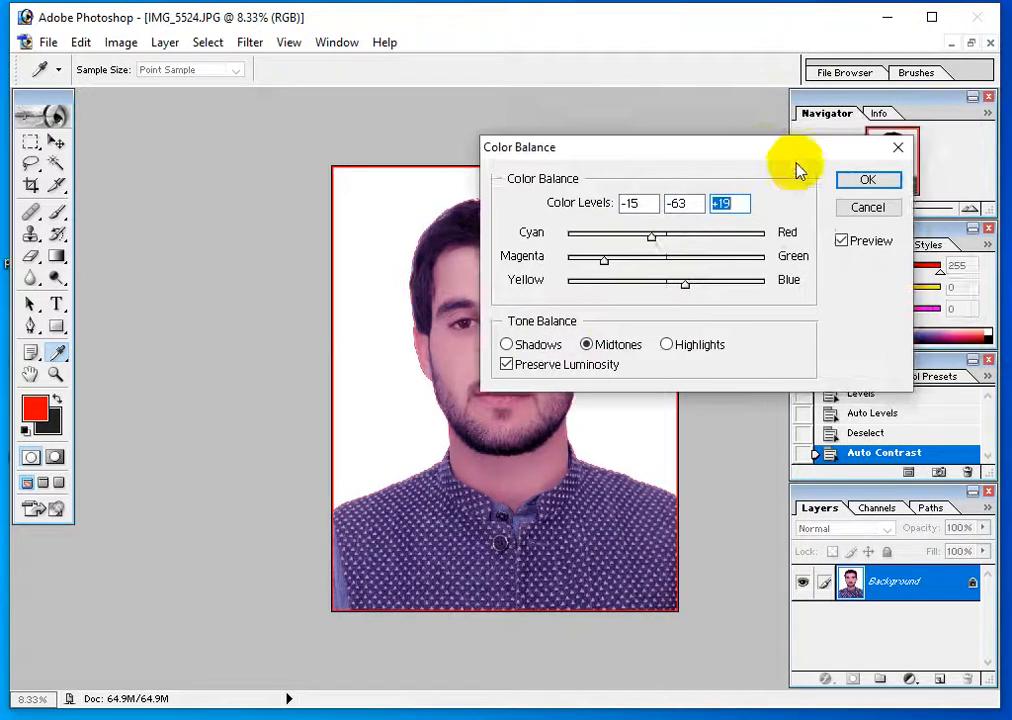
left_click(855, 180)
key("g")
key("ctrl+z")
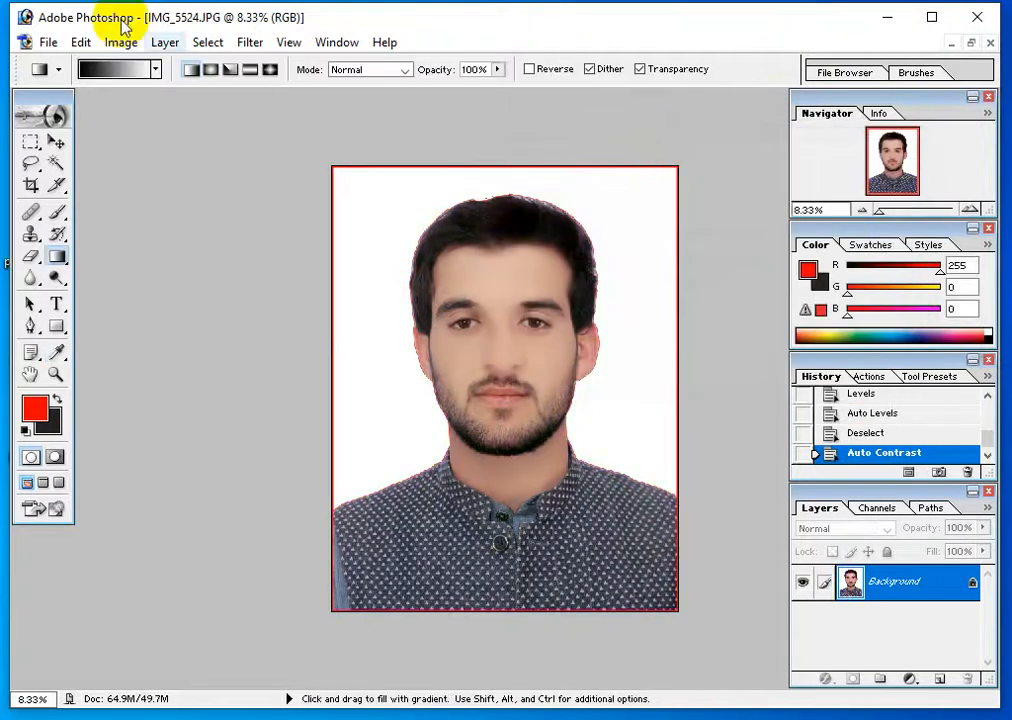
Try a Brightness/Contrast adjustment on the portrait with brightness +10 and contrast +29, and cancel it
left_click(120, 42)
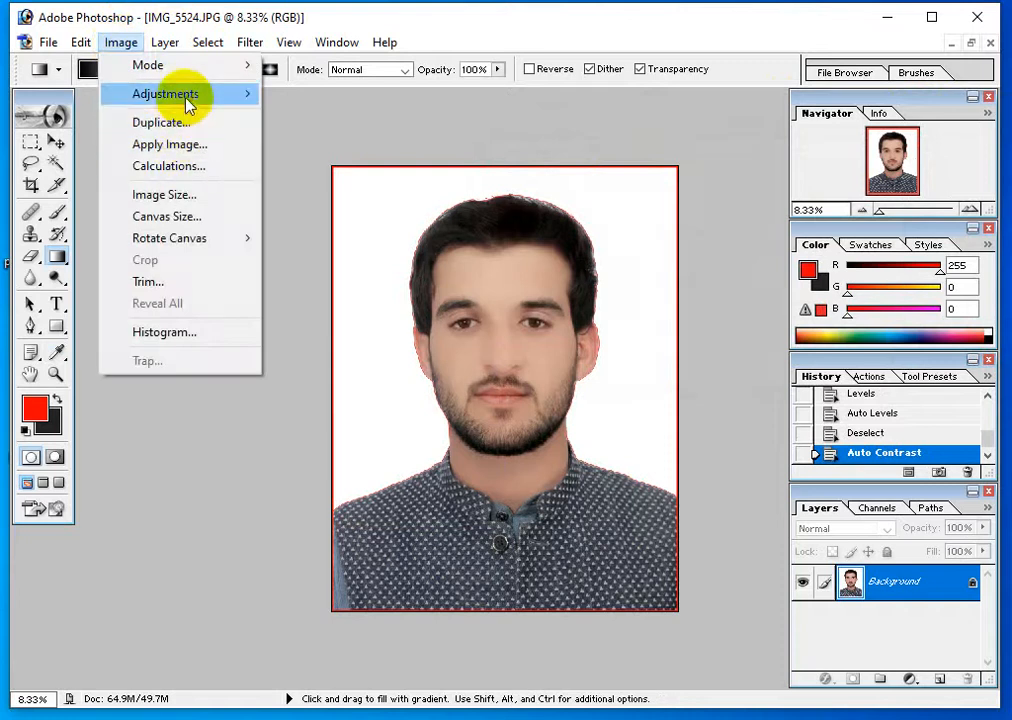
mouse_move(190, 95)
left_click(438, 225)
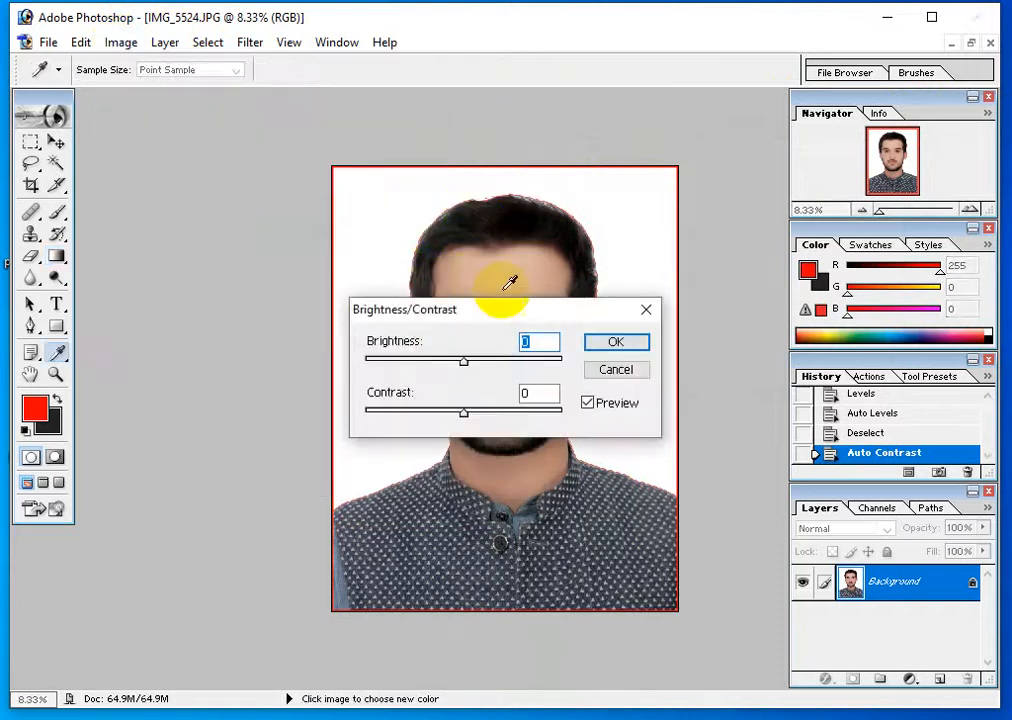
left_click_drag(520, 309, 741, 183)
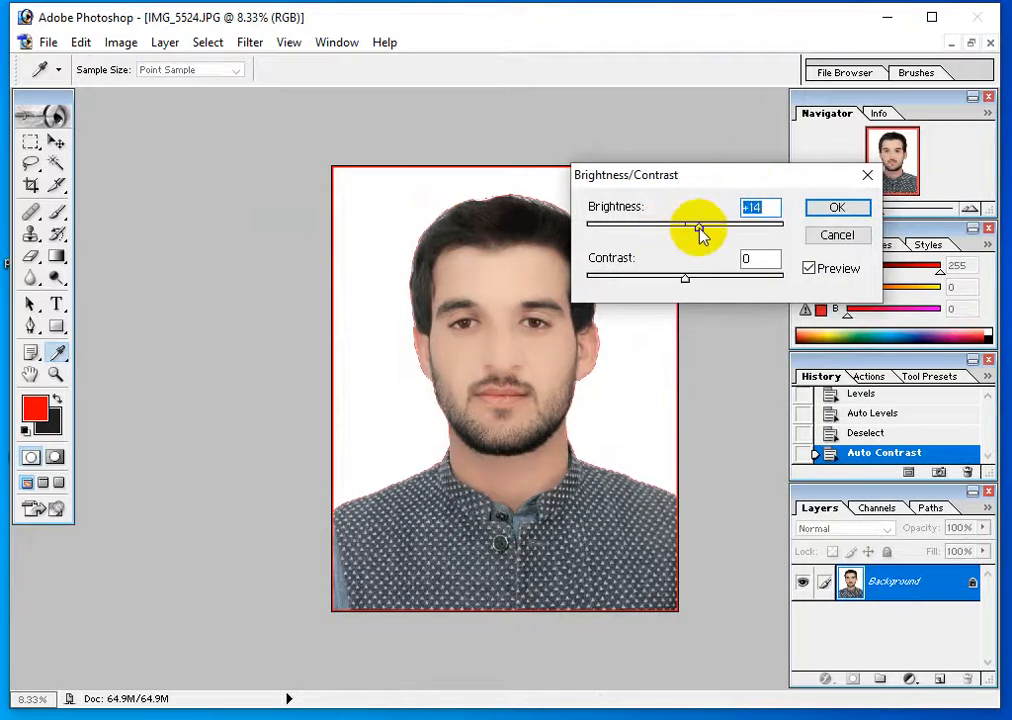
left_click_drag(700, 232, 668, 255)
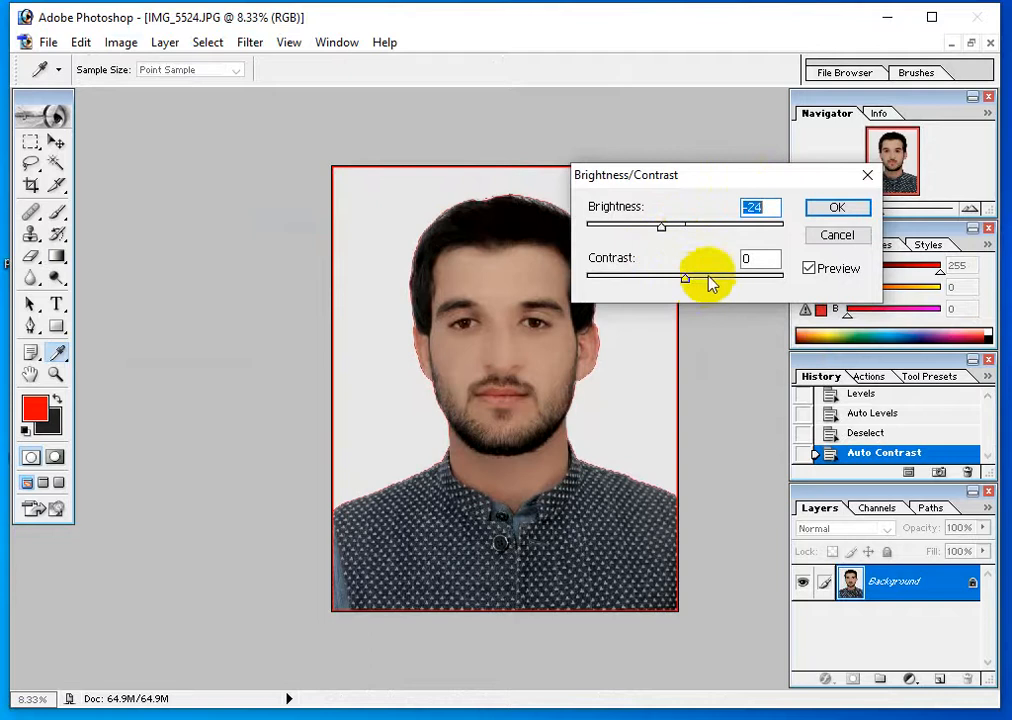
left_click(711, 276)
left_click(695, 228)
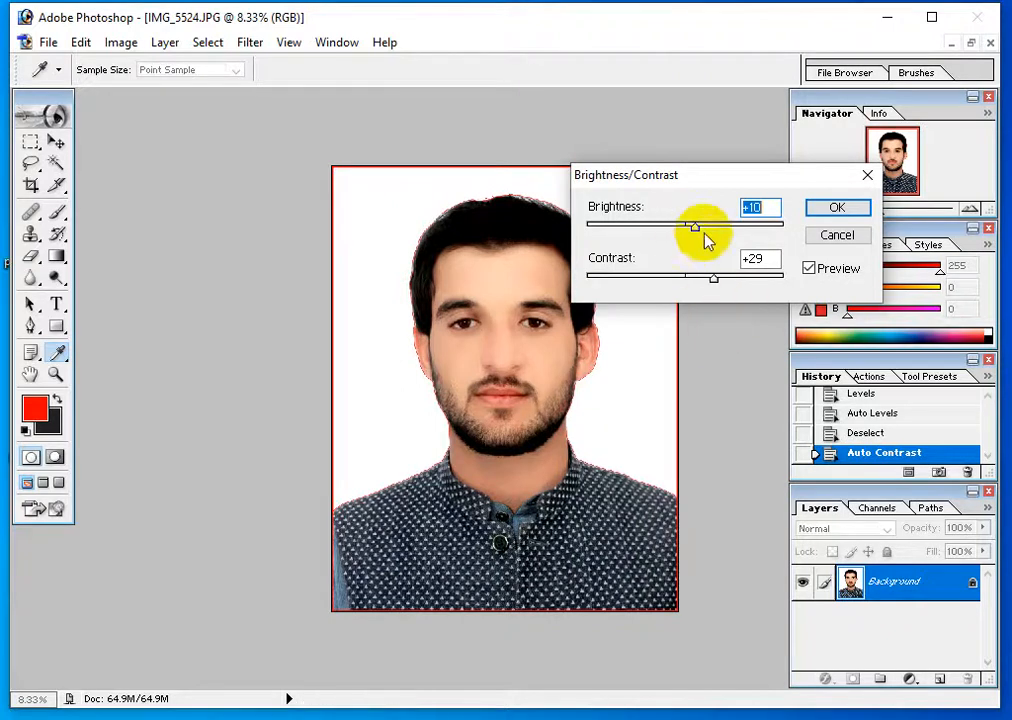
left_click(821, 236)
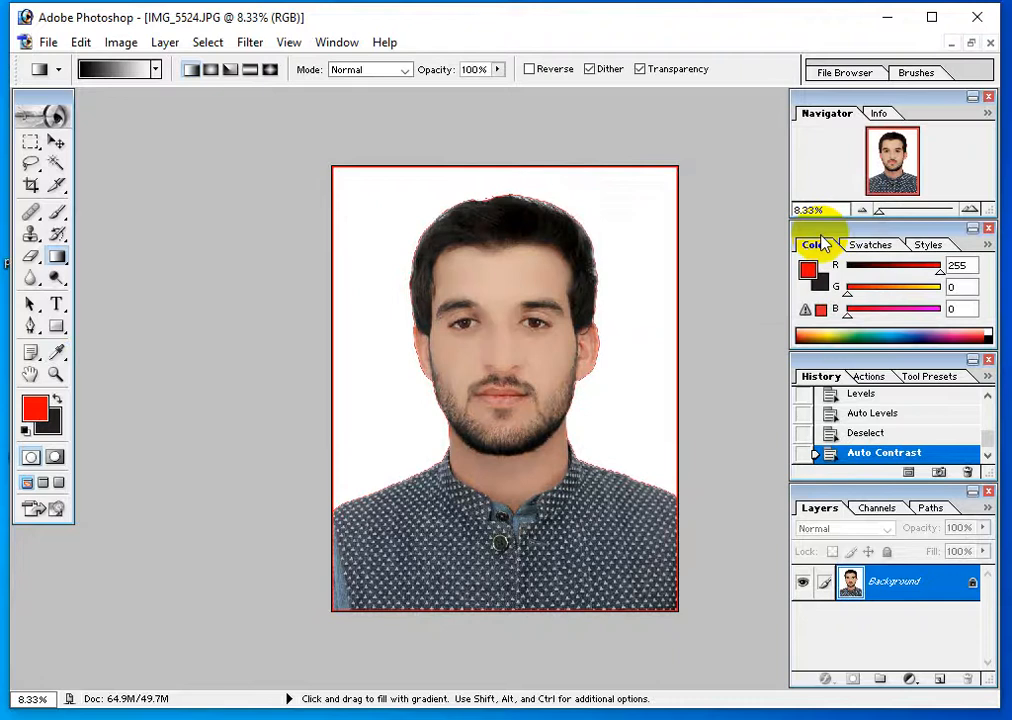
Apply Brightness/Contrast to the portrait with brightness +5 and contrast +33, and undo it
key("alt+i")
key("a")
key("c")
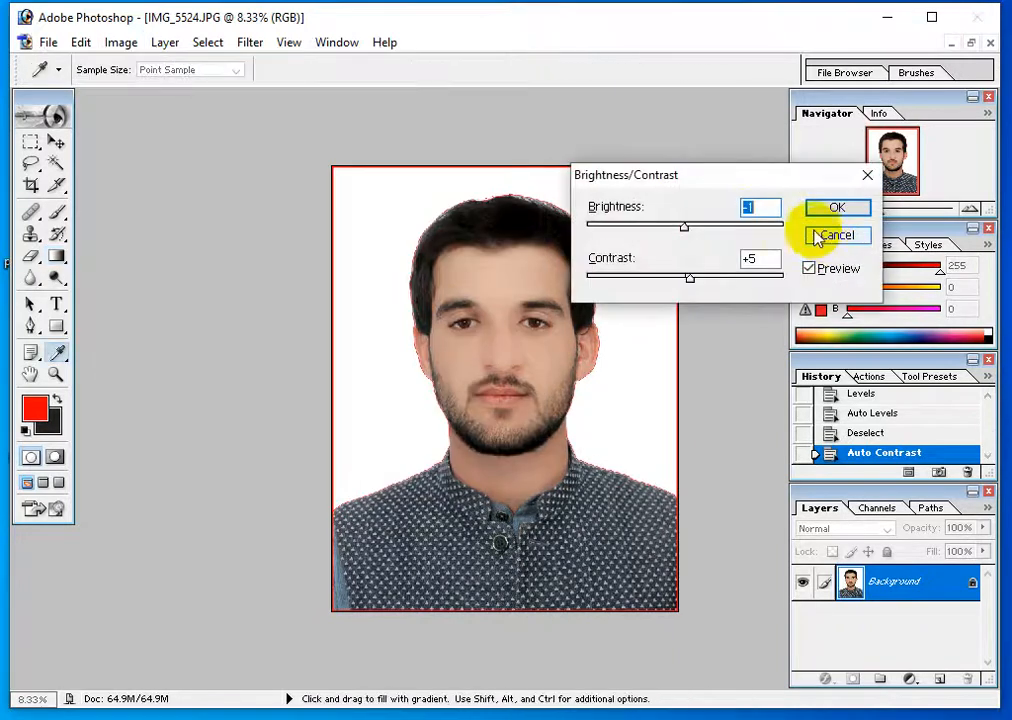
left_click(717, 279)
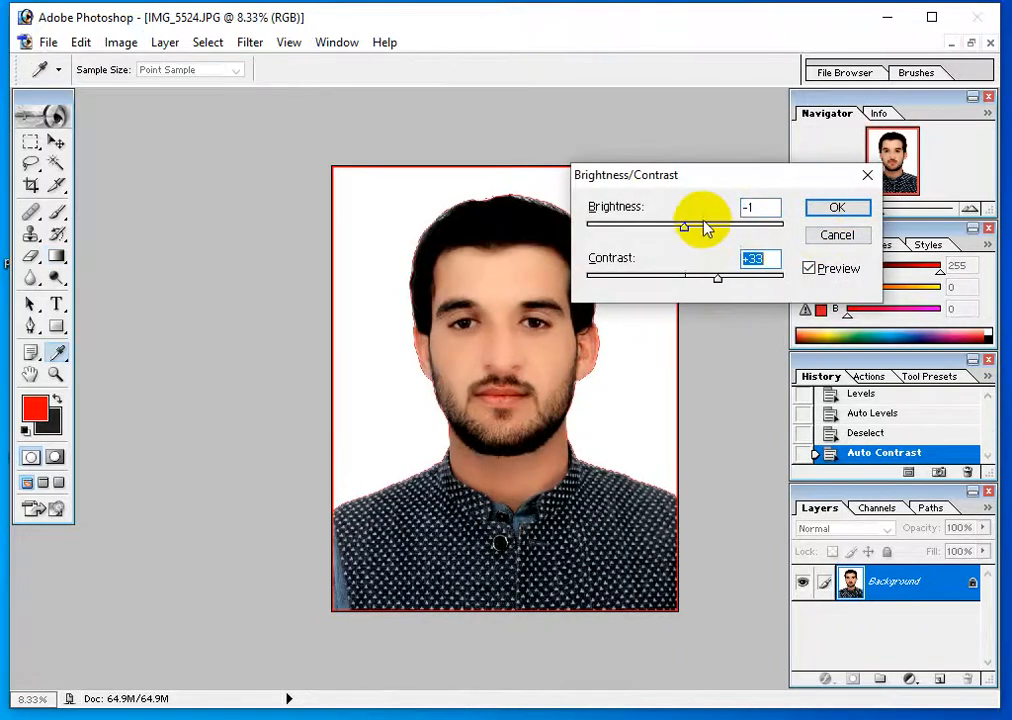
left_click_drag(689, 228, 695, 232)
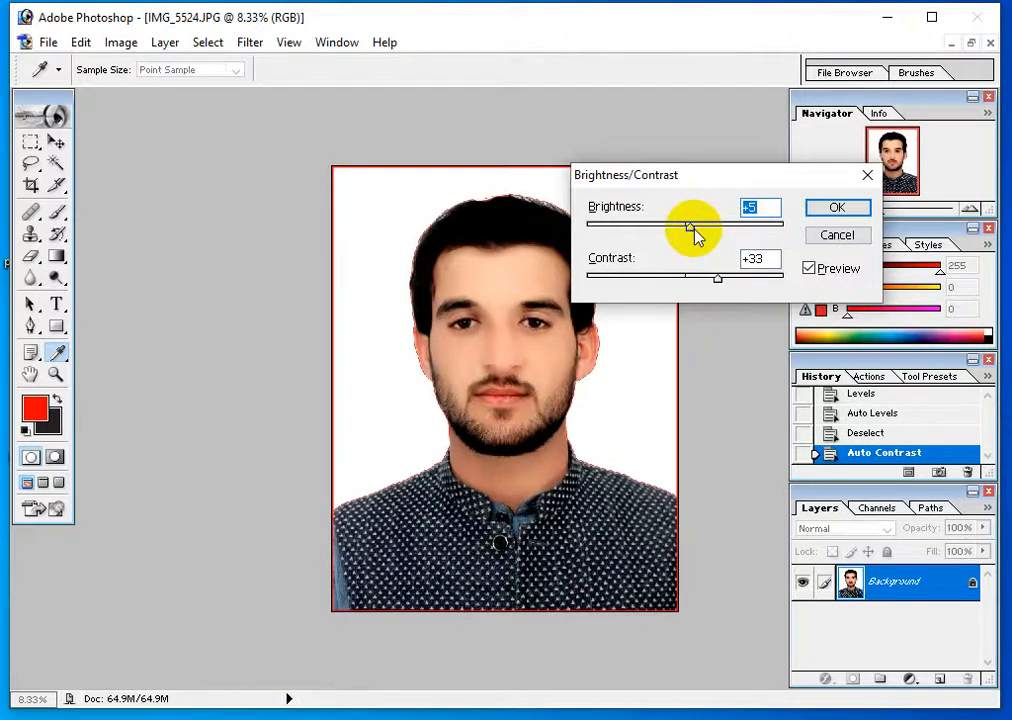
key("Return")
key("g")
key("ctrl+z")
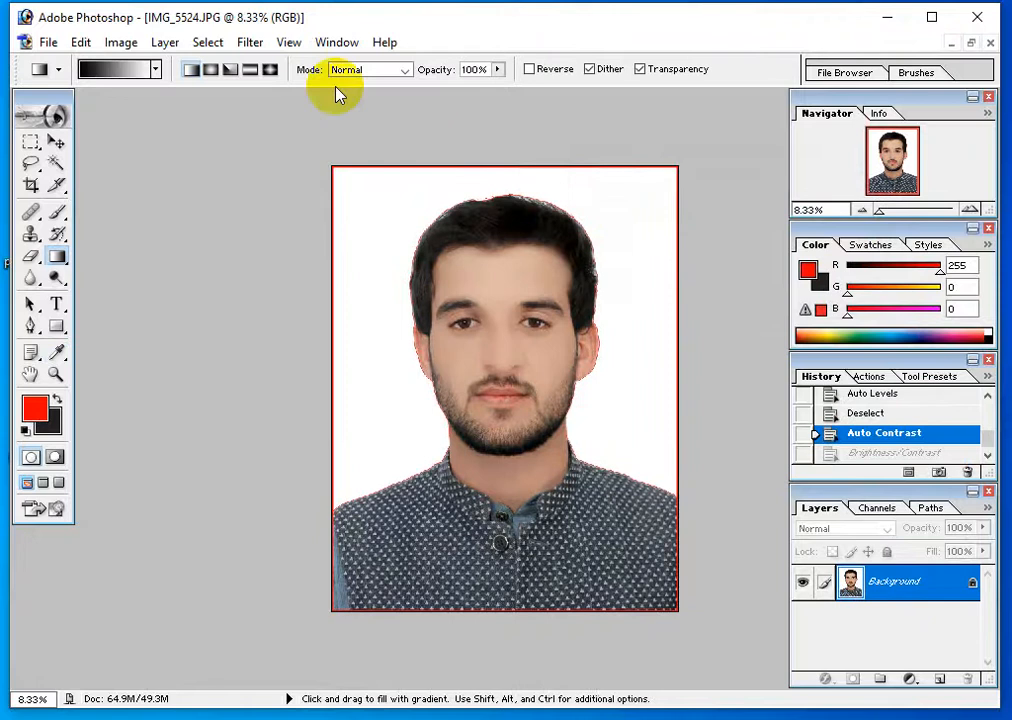
Apply Variations to the midtones with more yellow, cyan and green and a lighter tone, and undo it
left_click(128, 42)
mouse_move(170, 94)
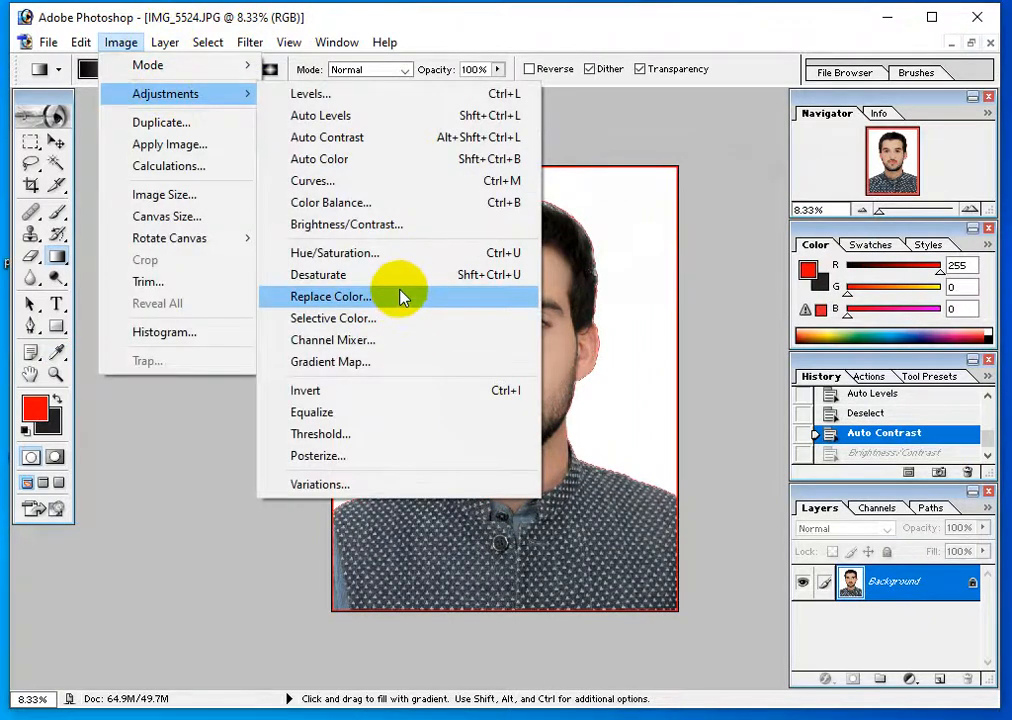
left_click(355, 490)
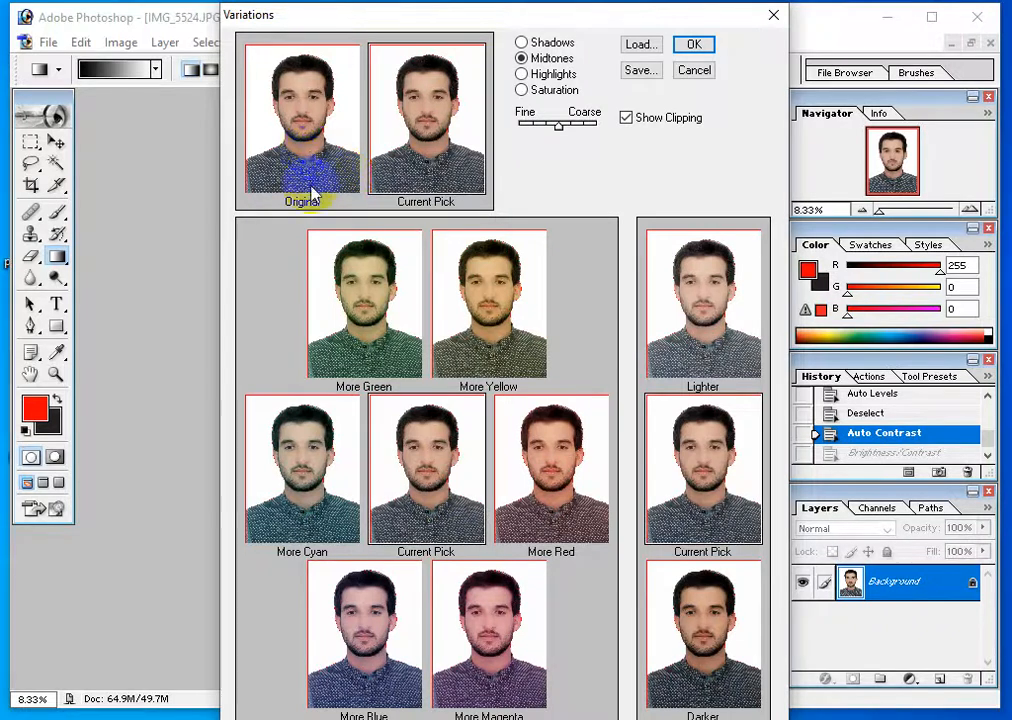
left_click(466, 314)
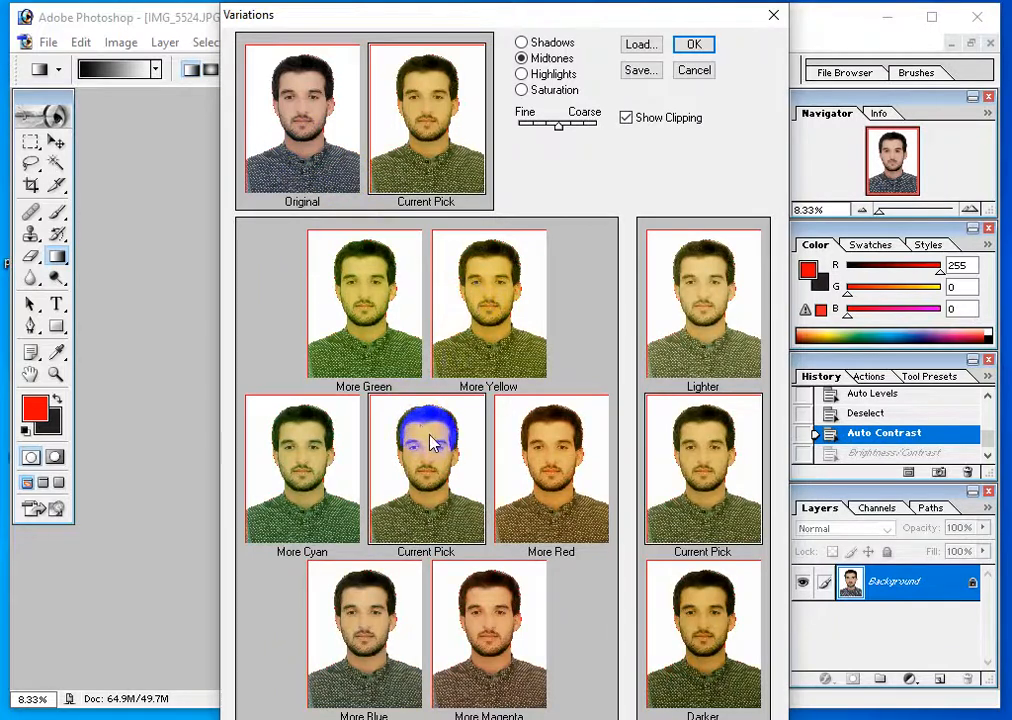
left_click(339, 442)
left_click(373, 339)
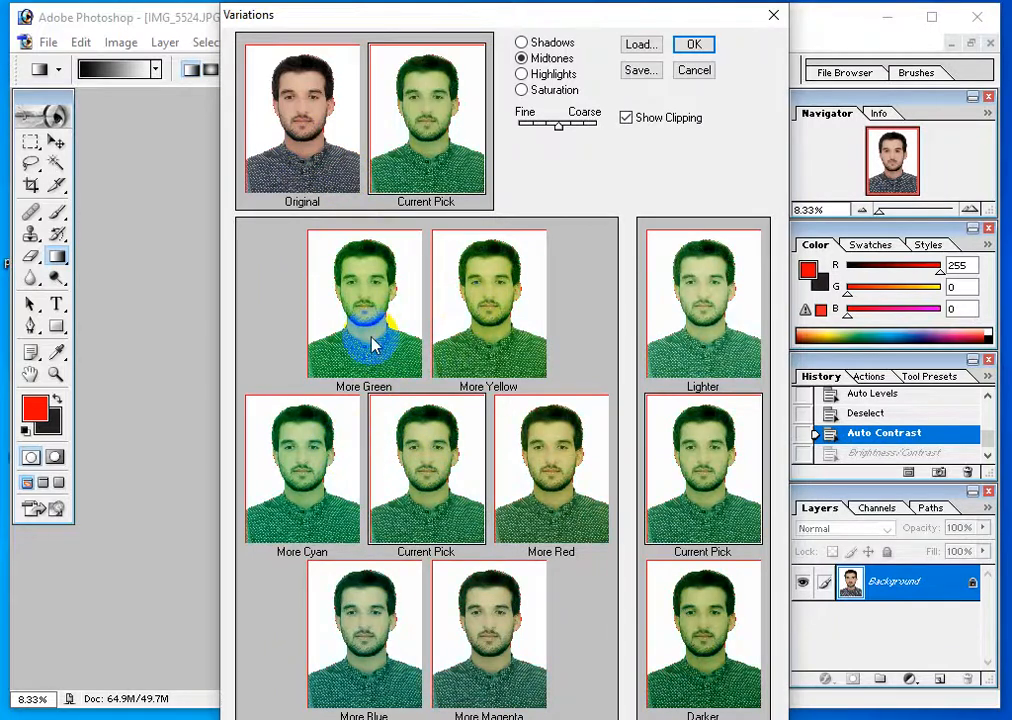
left_click(519, 375)
left_click(669, 323)
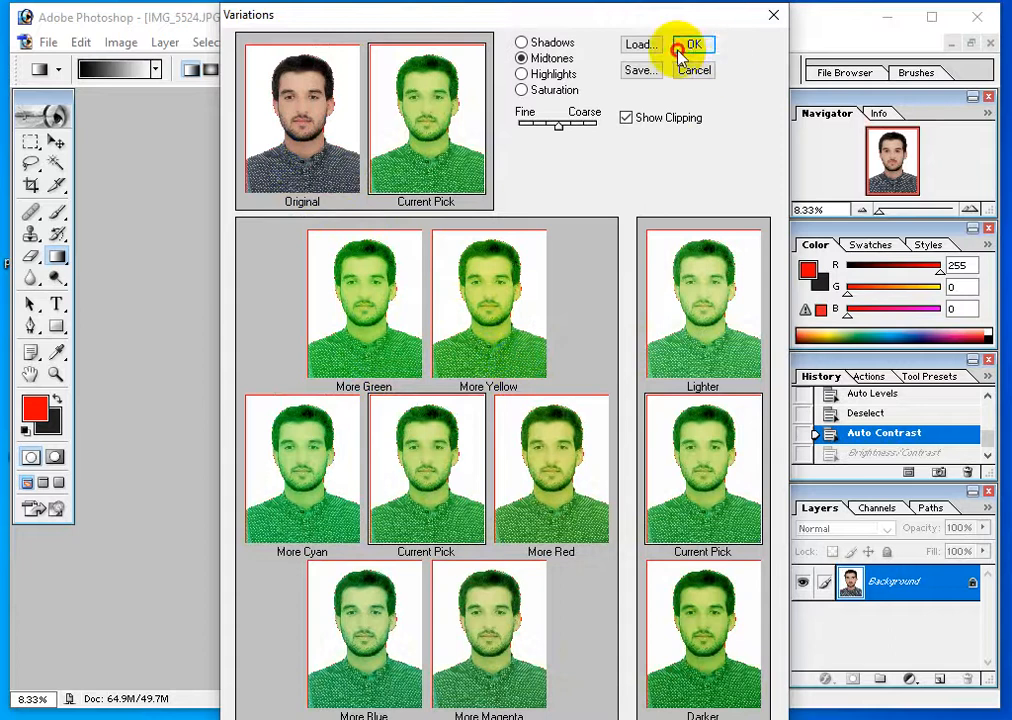
left_click(694, 44)
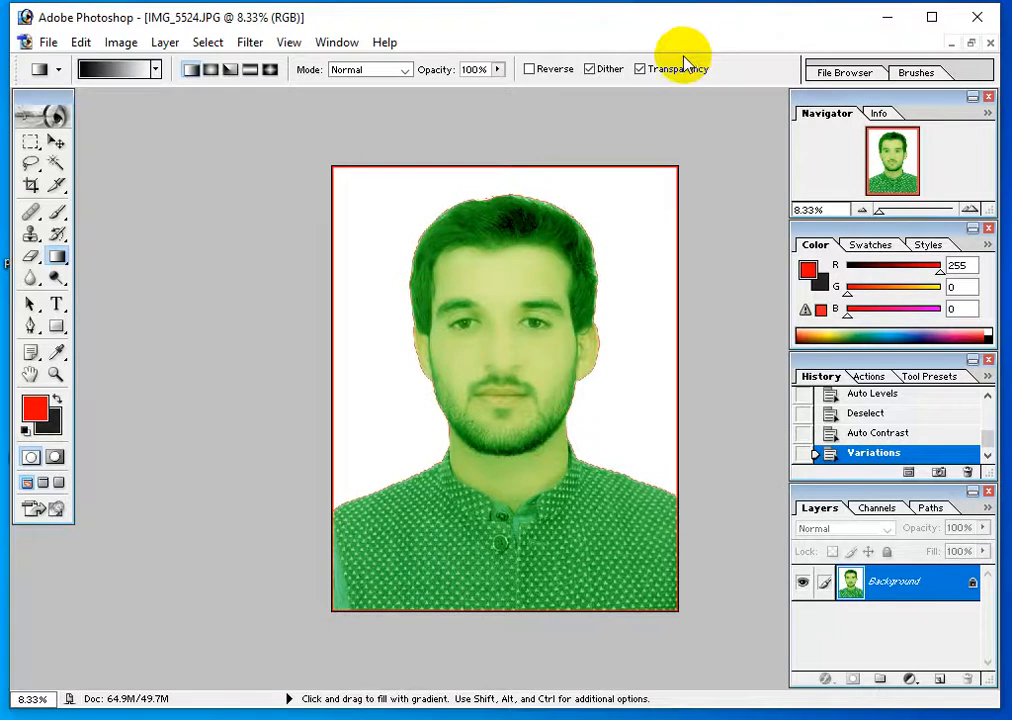
key("ctrl+z")
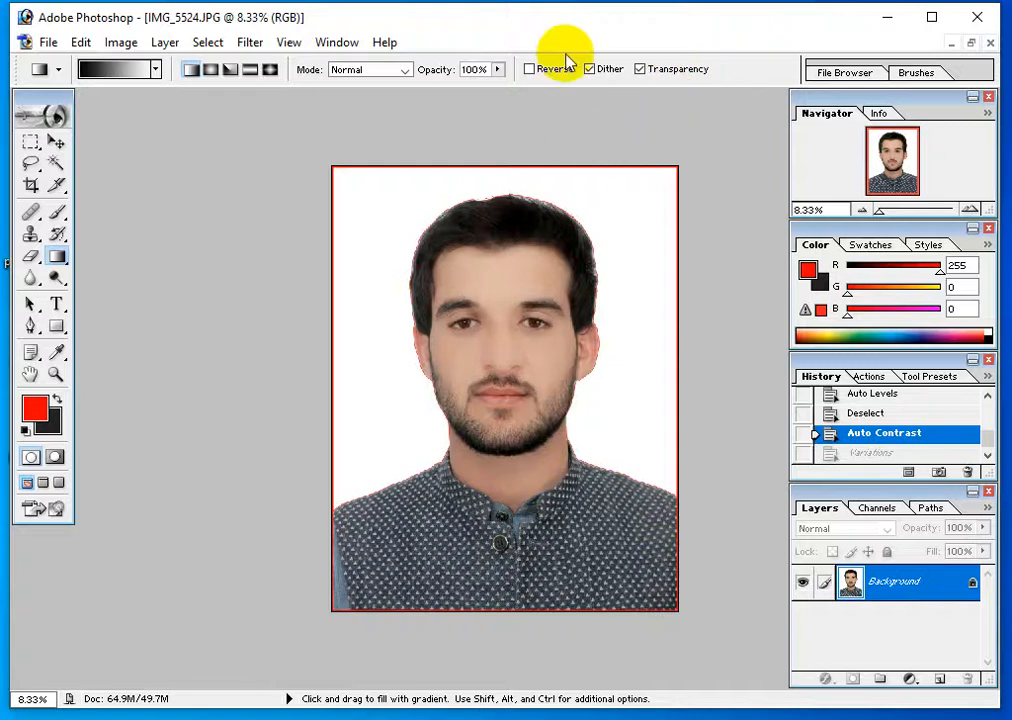
Select the skin of the face, chin and neck with the Magic Wand at tolerance 22, adding to the selection
left_click(683, 237, "ctrl")
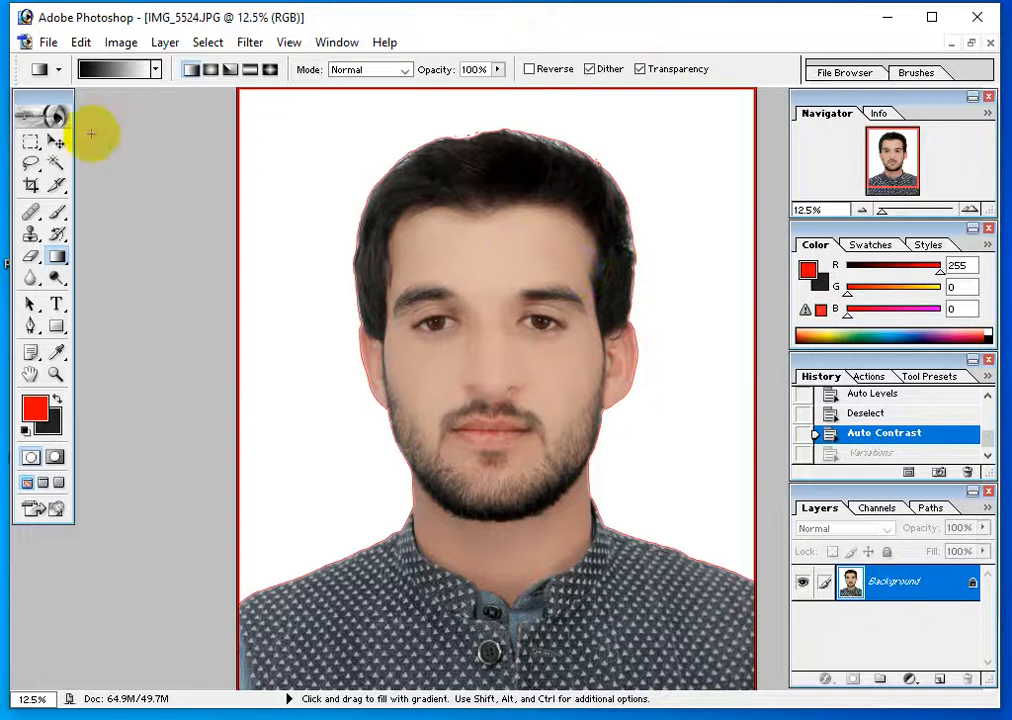
left_click(55, 163)
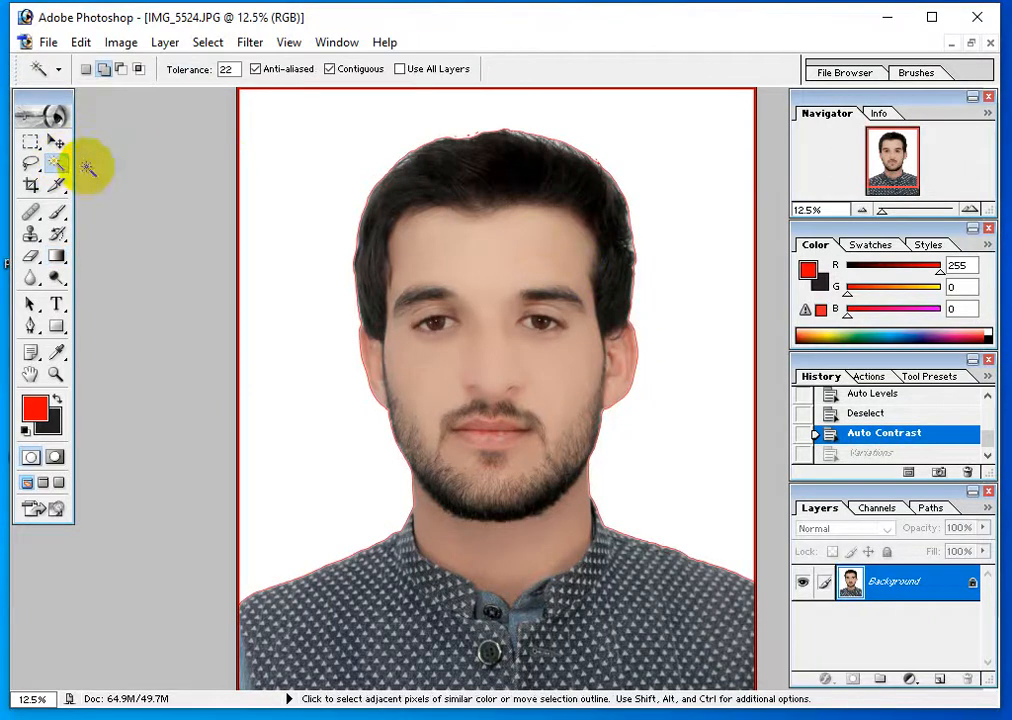
left_click(420, 248)
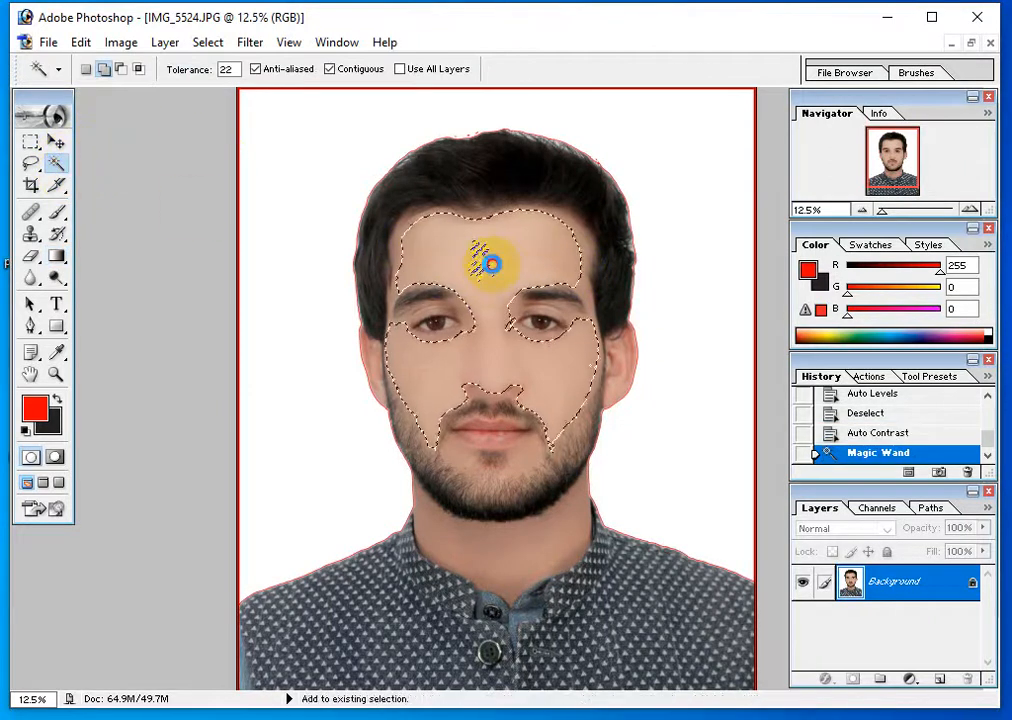
left_click(481, 258, "shift")
left_click(490, 385, "shift")
left_click(478, 432)
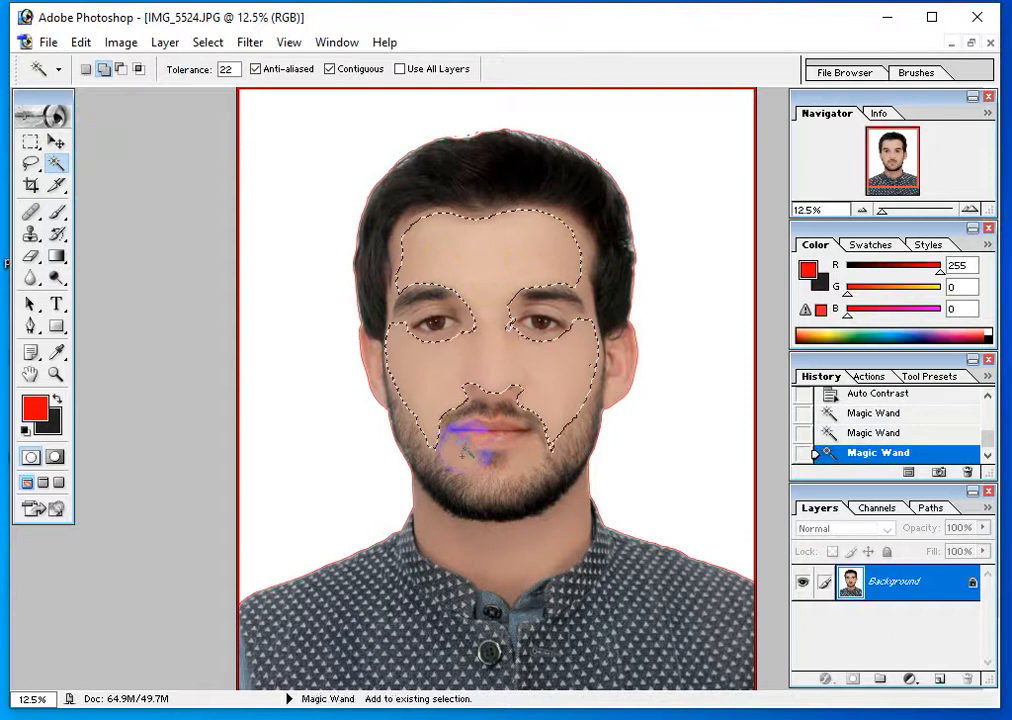
left_click(527, 549)
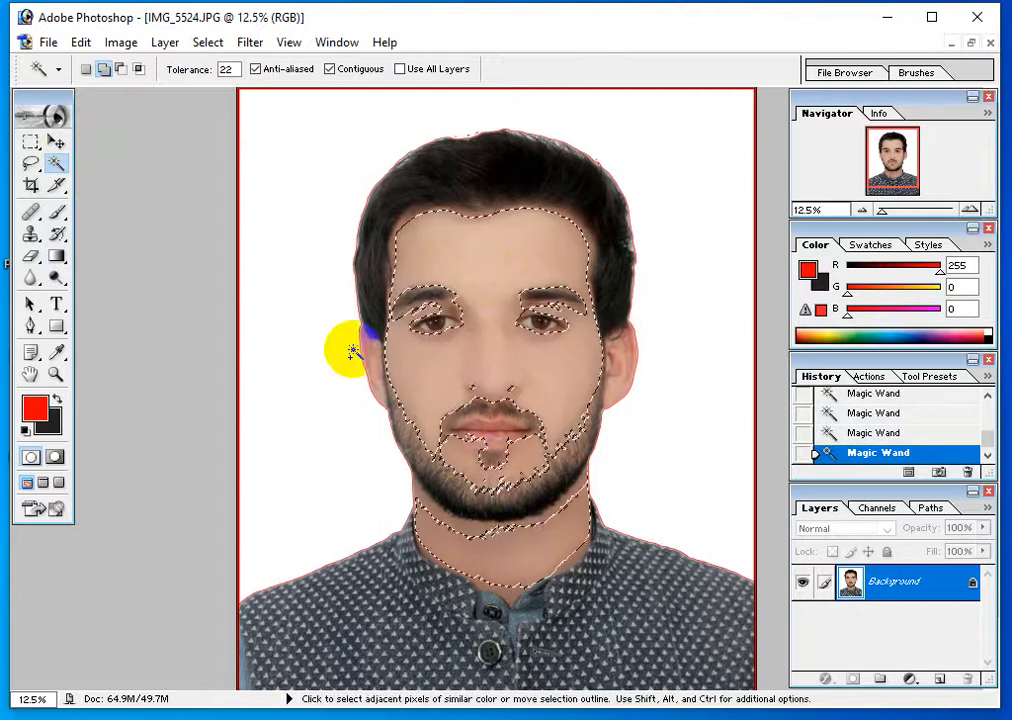
Apply Brightness/Contrast to the selected skin with brightness +5 and contrast +75, deselect, and undo both
left_click(121, 42)
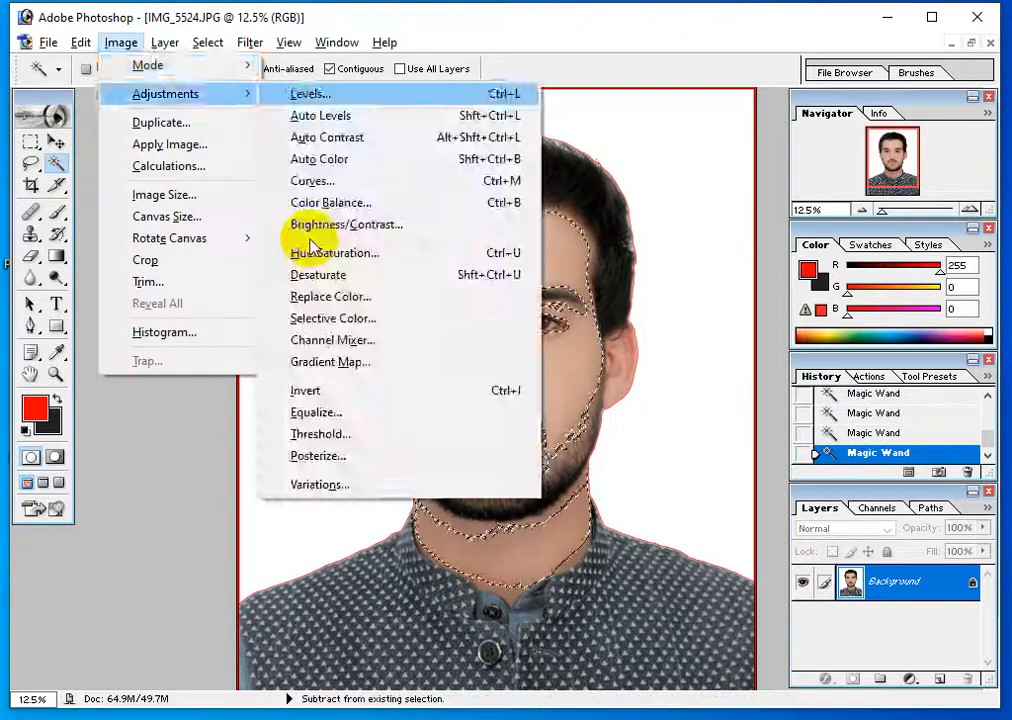
left_click(308, 226)
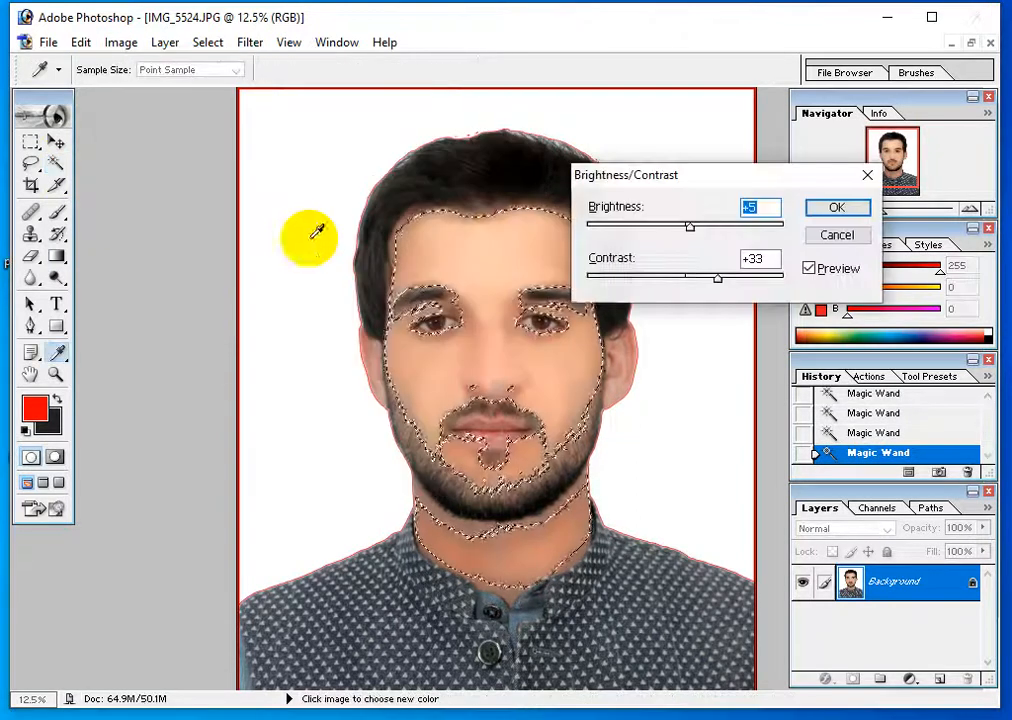
left_click(762, 282)
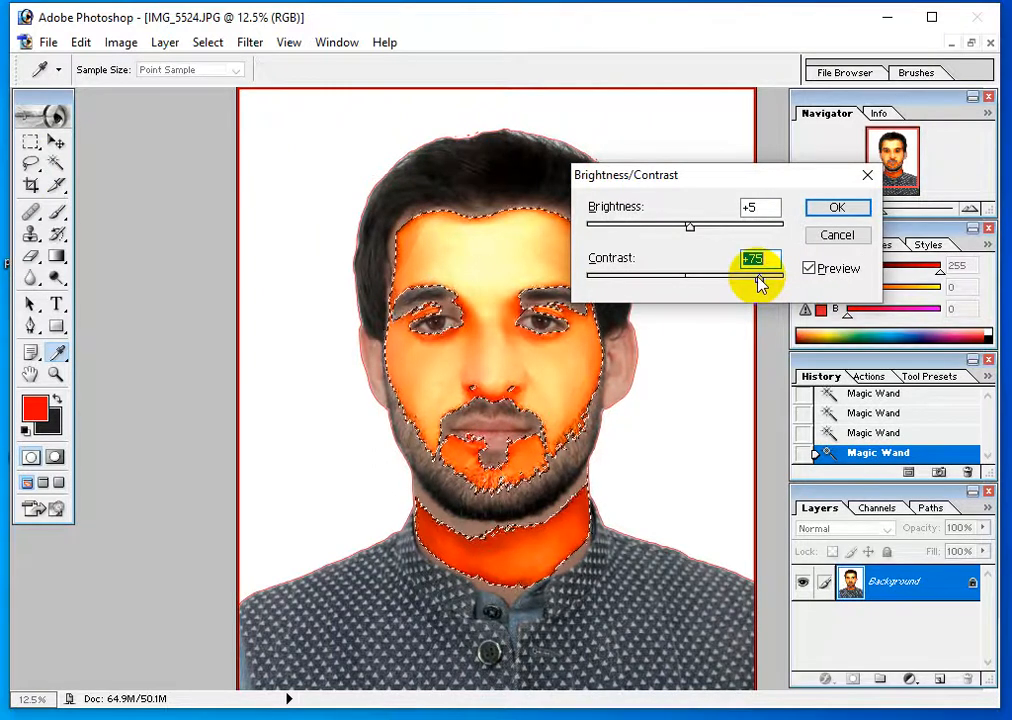
left_click(838, 210)
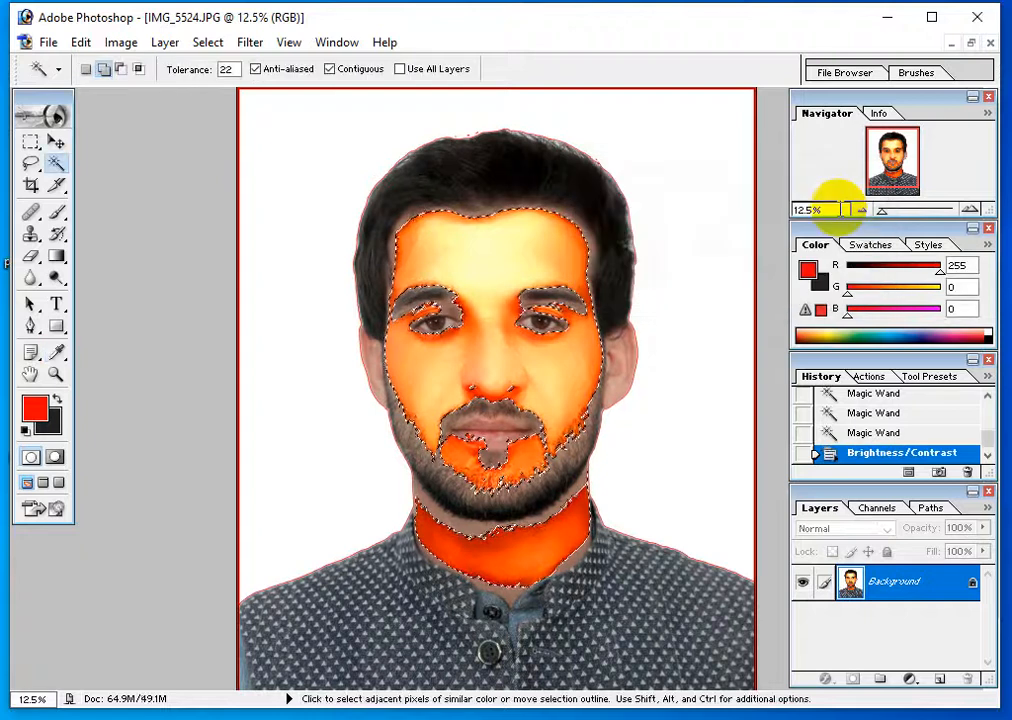
key("ctrl+d")
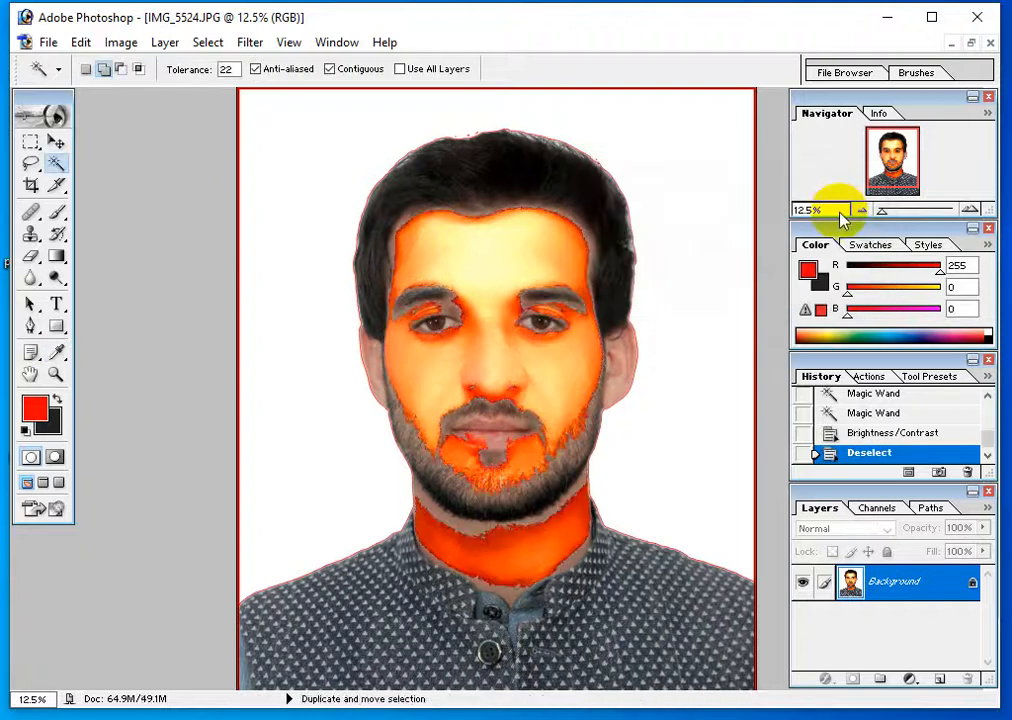
key("ctrl+alt+z")
key("ctrl+alt+z")
Deselect the skin selection and close the portrait IMG_5524.JPG
key("ctrl+d")
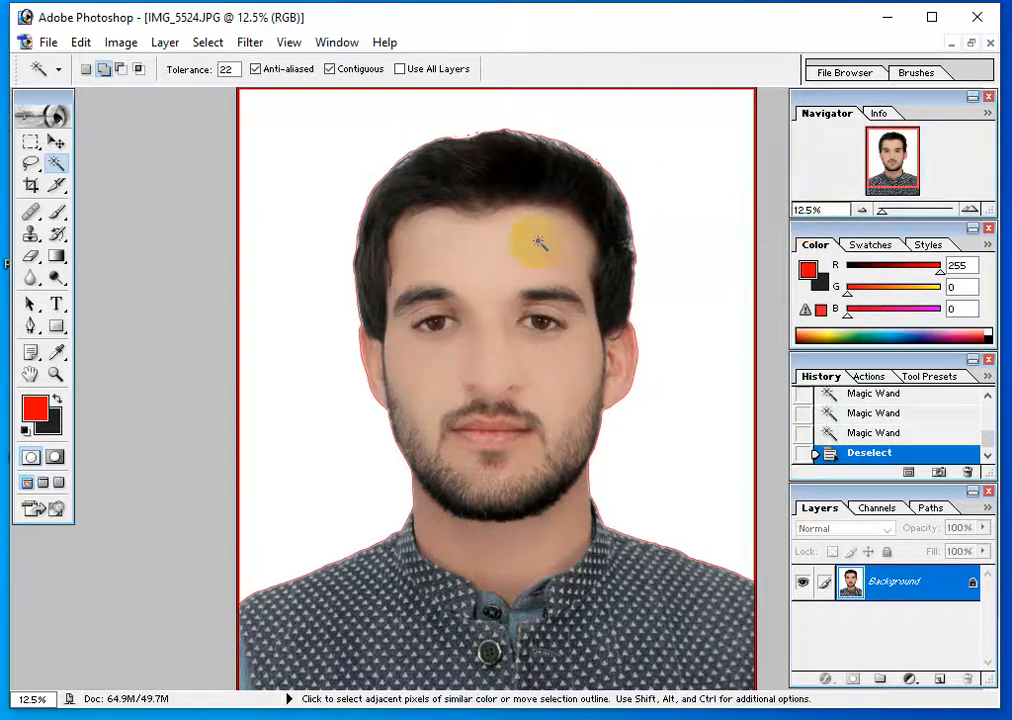
key("ctrl+minus")
key("ctrl+w")
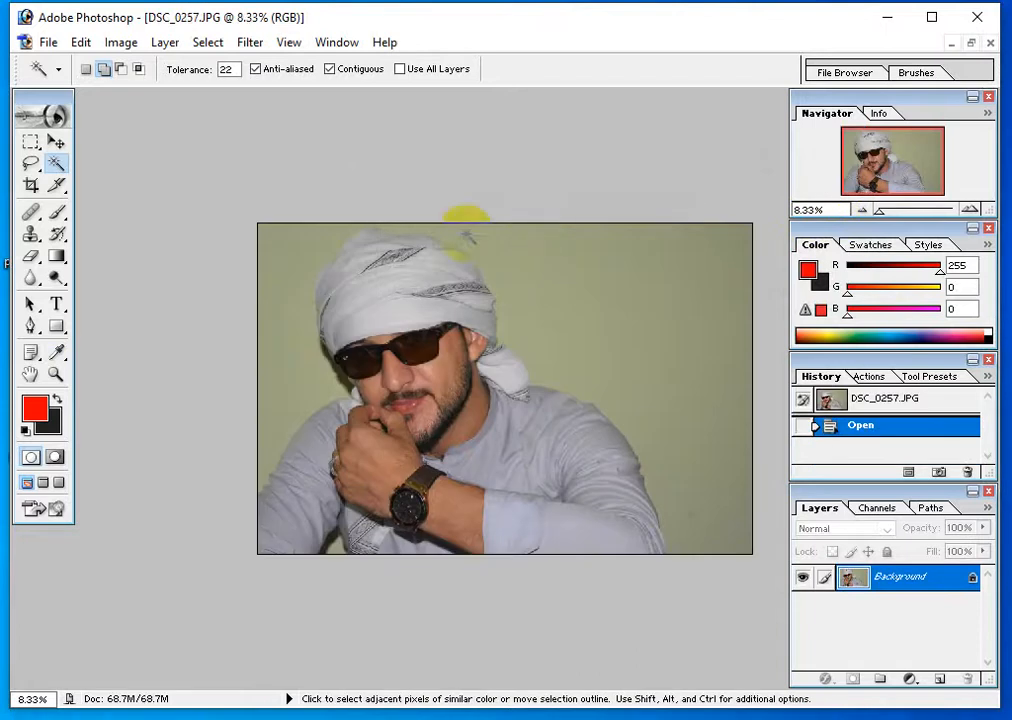
left_click(443, 352)
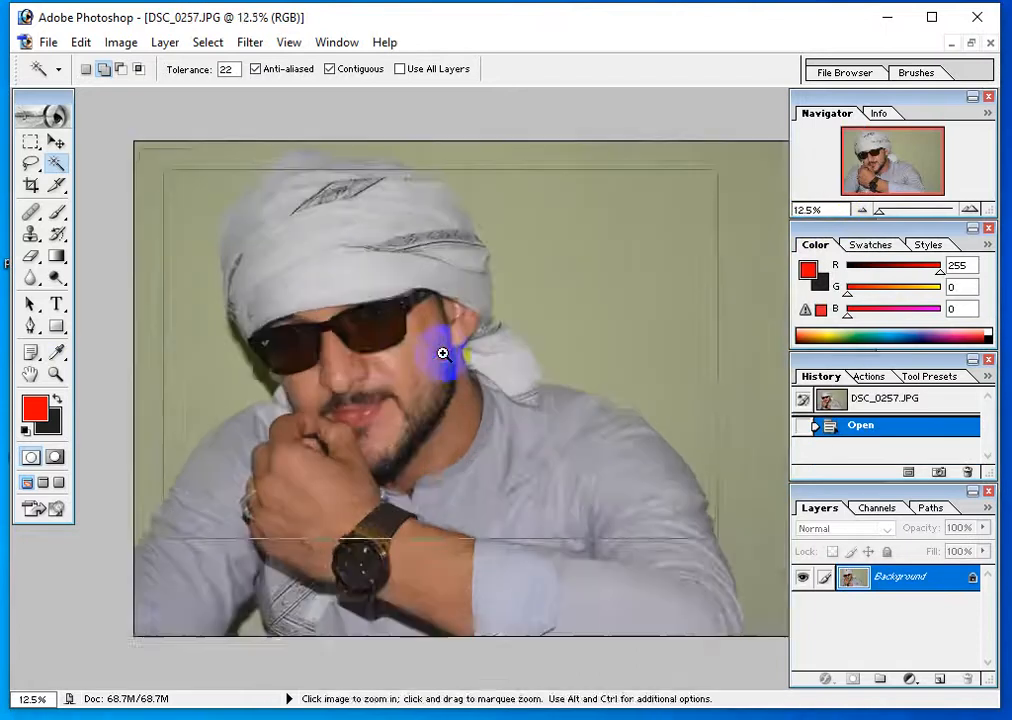
left_click(443, 352)
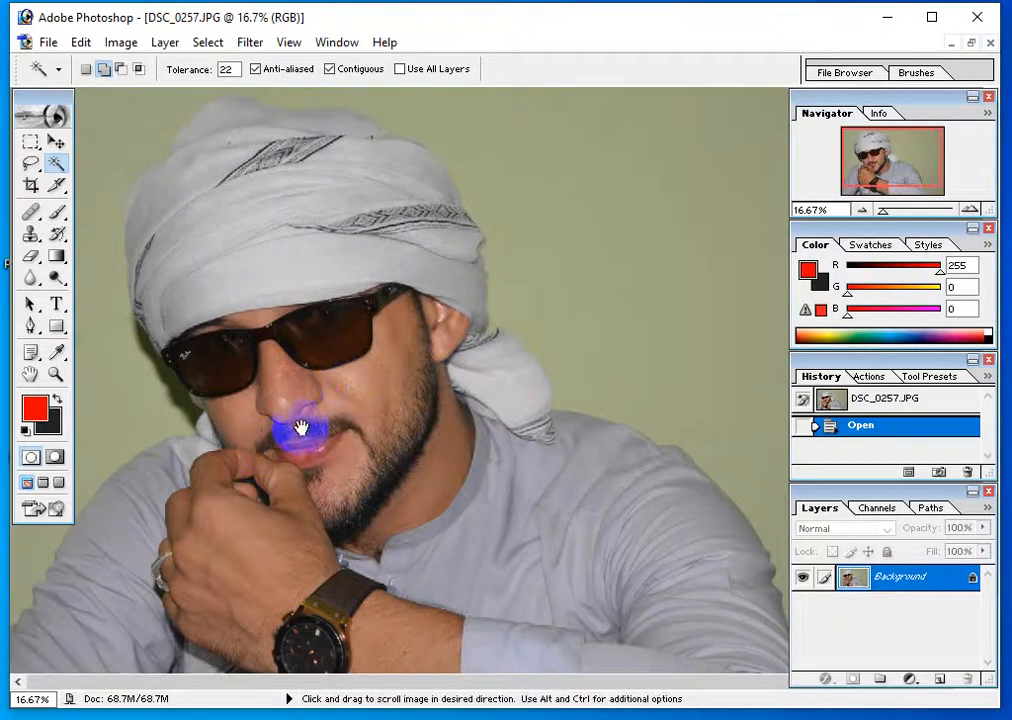
left_click_drag(300, 428, 437, 358)
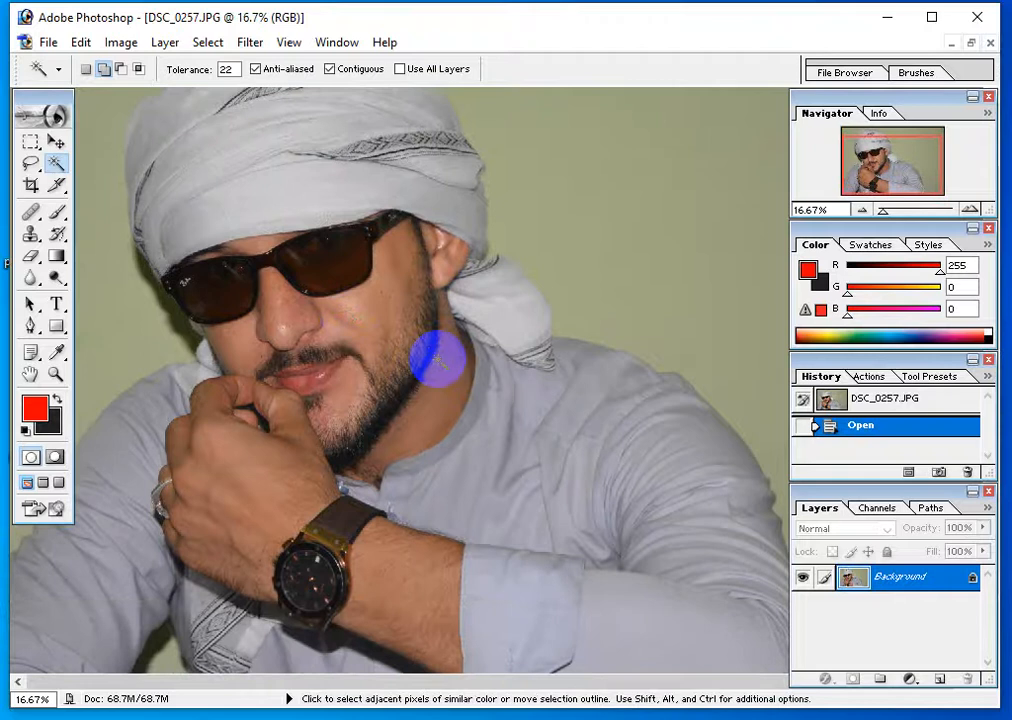
key("ctrl+minus")
key("ctrl+minus")
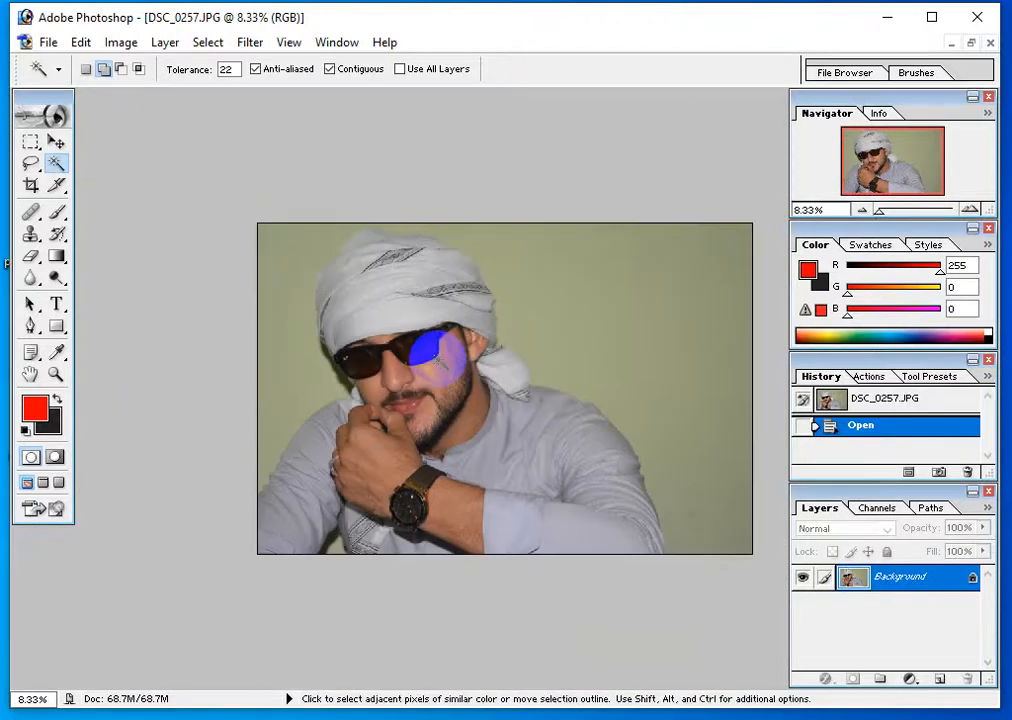
left_click(506, 389)
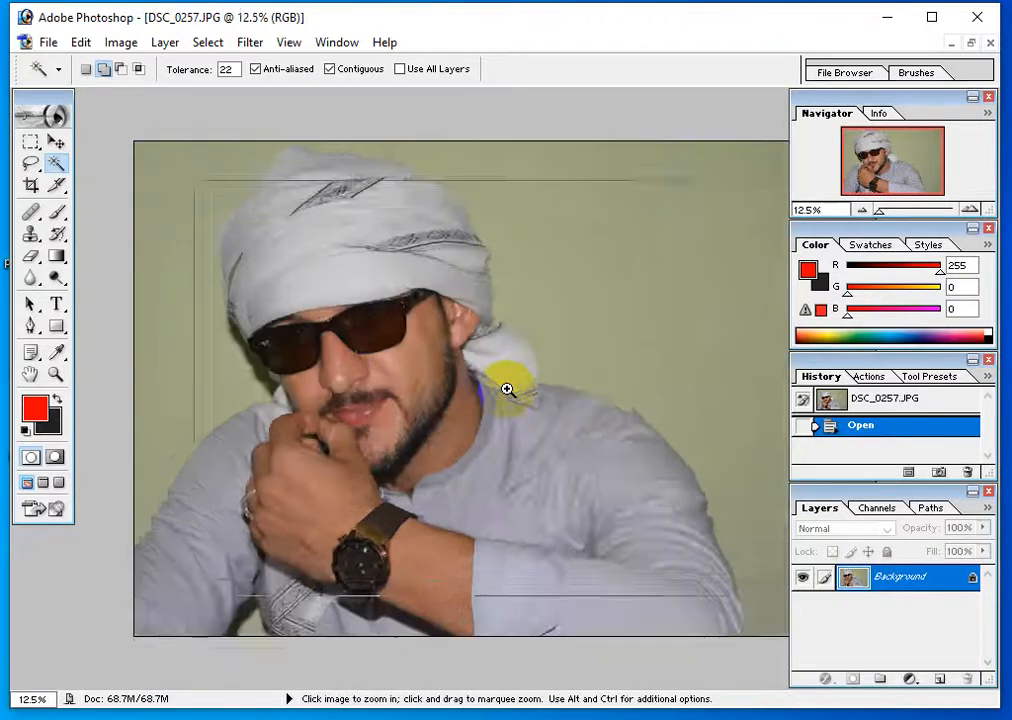
left_click(506, 389)
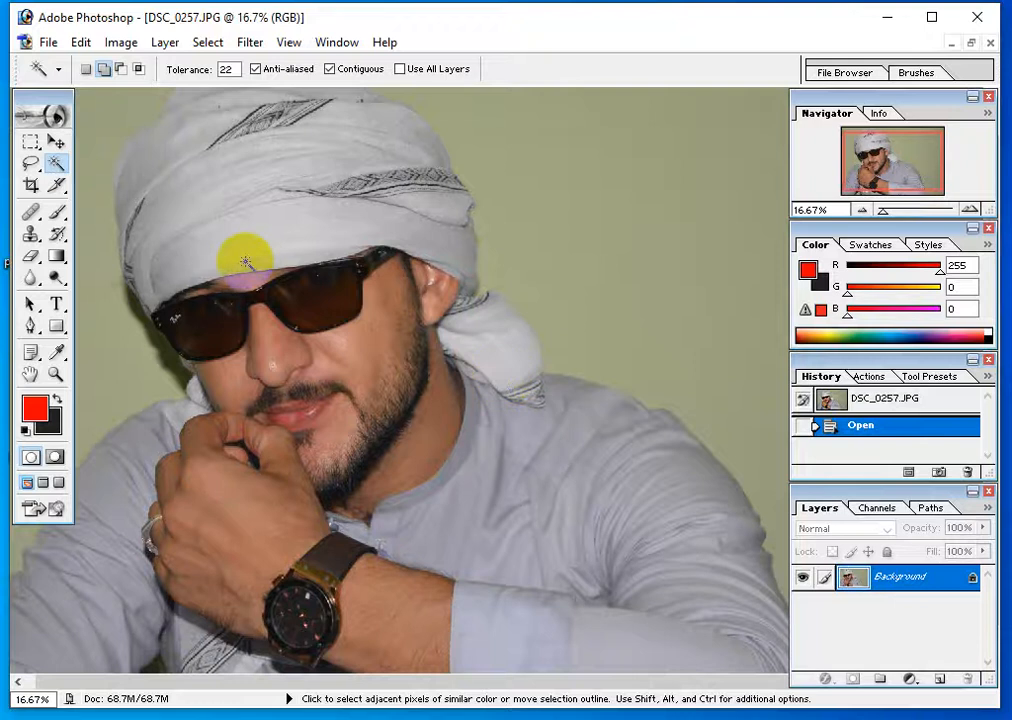
Set the Crop tool to a width of 3 cm and a height of 4 cm
left_click(38, 190)
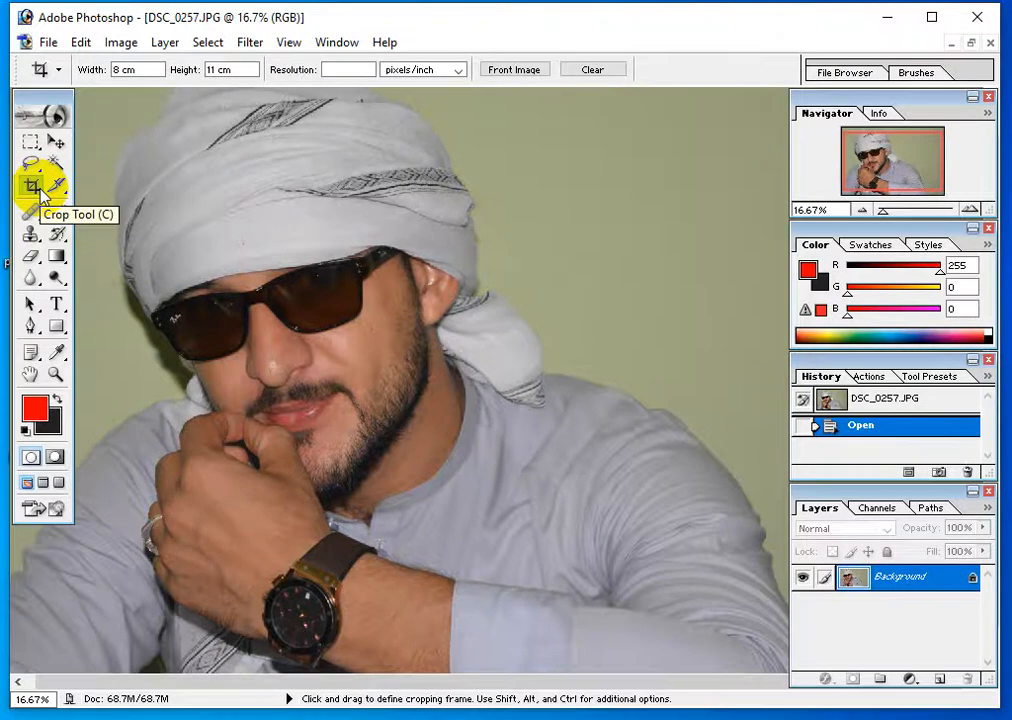
left_click(147, 68)
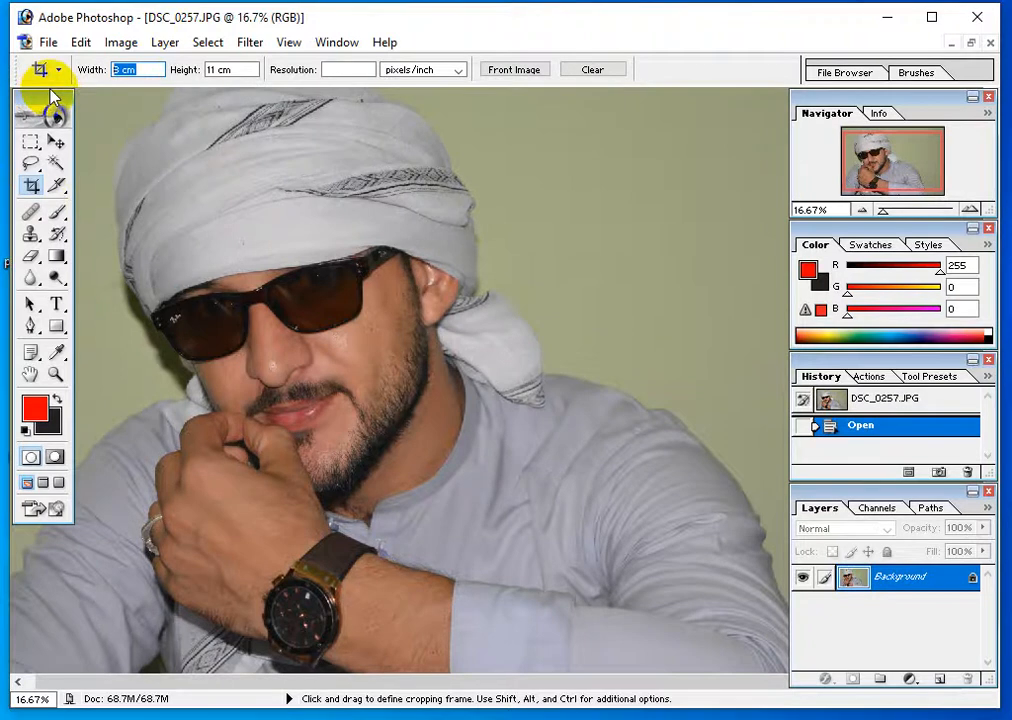
type("e")
key("Return")
key("Return")
type("er")
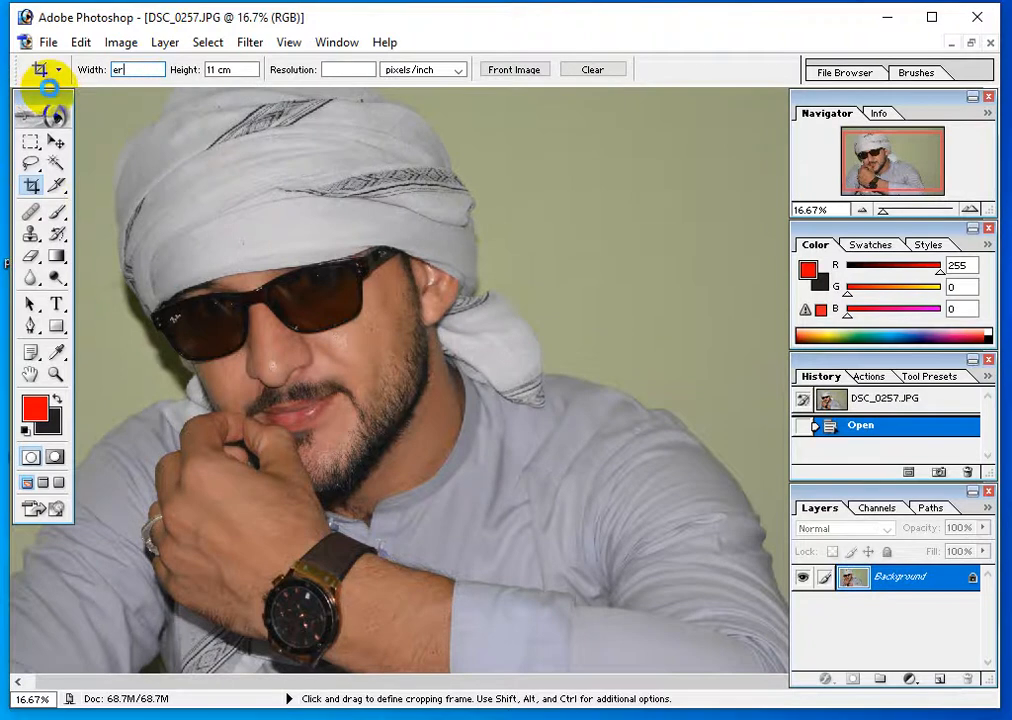
key("Return")
key("Return")
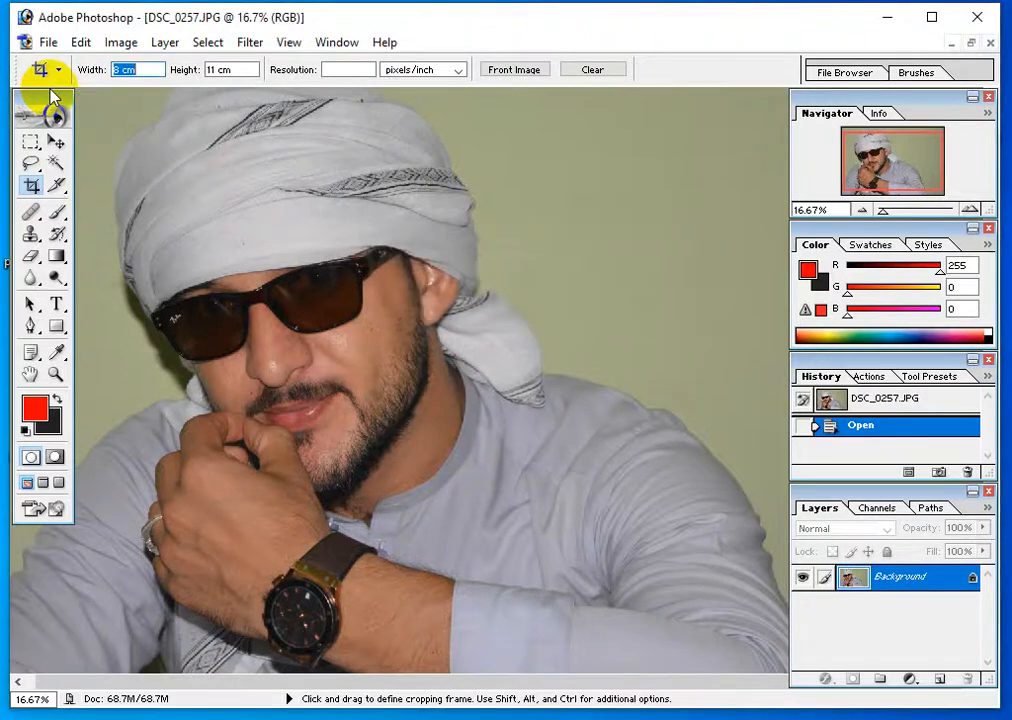
type("3 cm")
key("Tab")
type("4 cm")
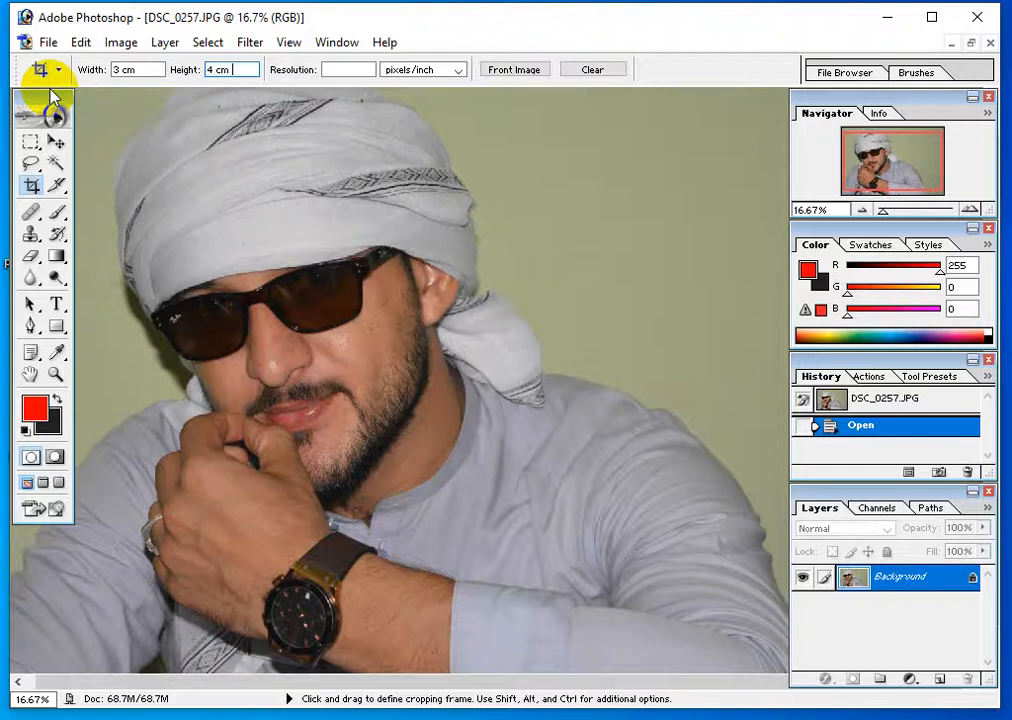
Try a crop resolution of 300 pixels/inch, and clear the resolution again
left_click(339, 69)
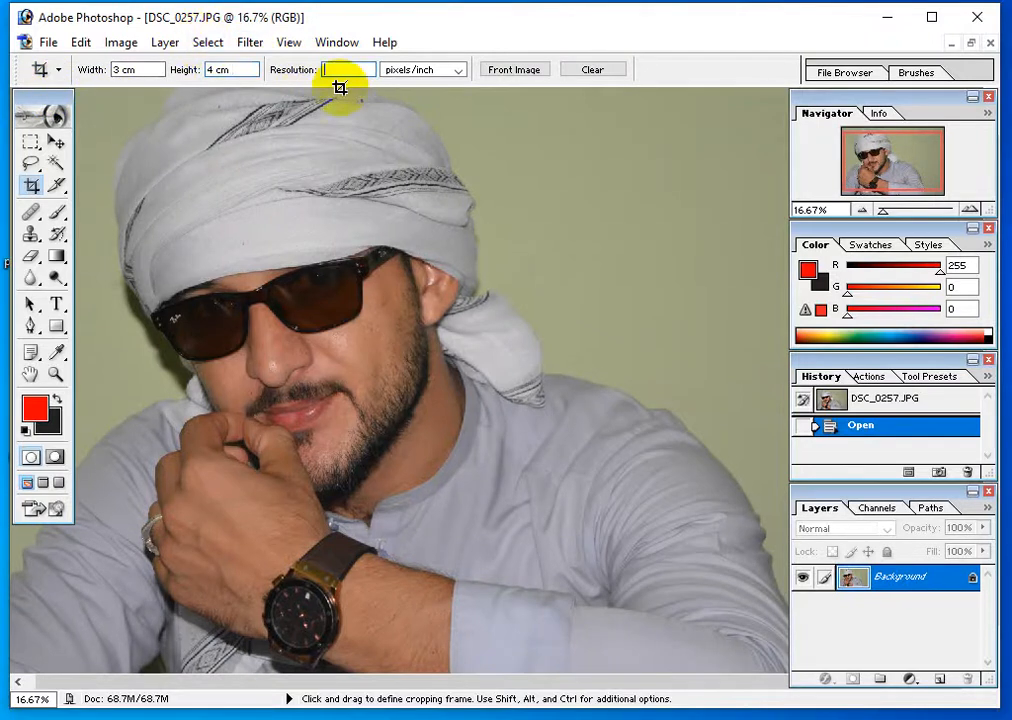
type("300")
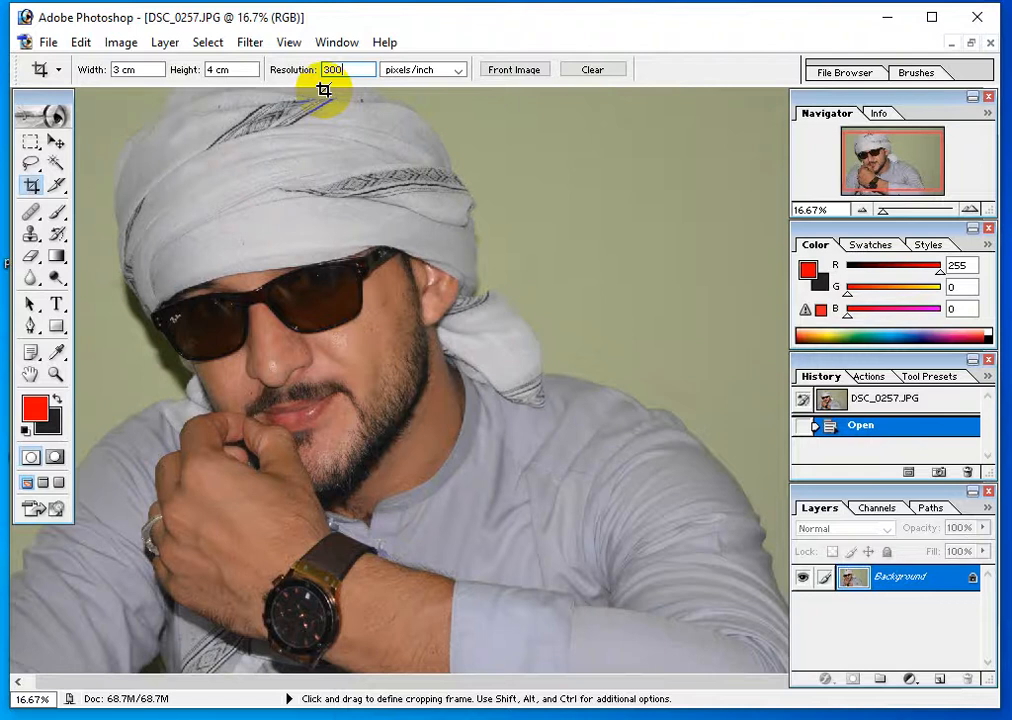
left_click(248, 301)
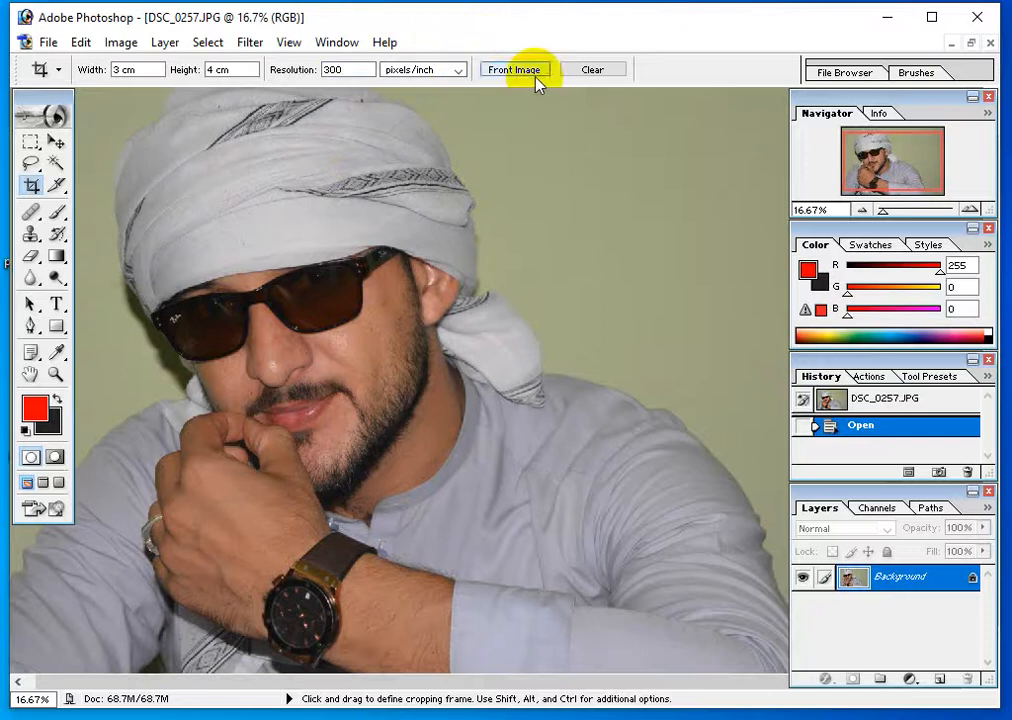
left_click(326, 71)
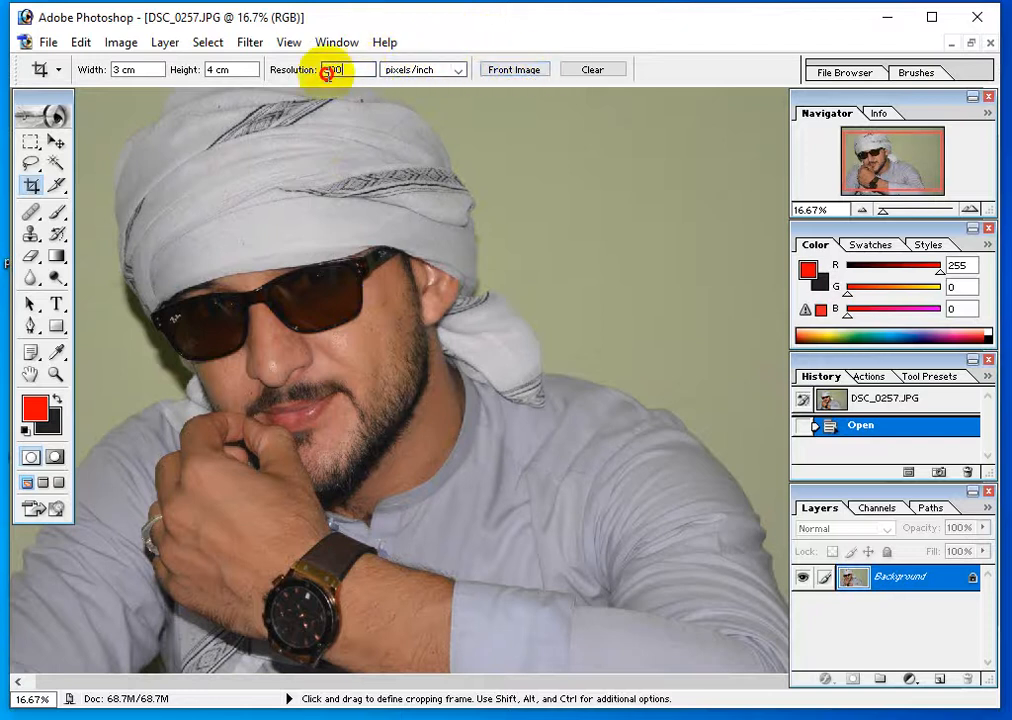
left_click_drag(326, 71, 246, 68)
key("BackSpace")
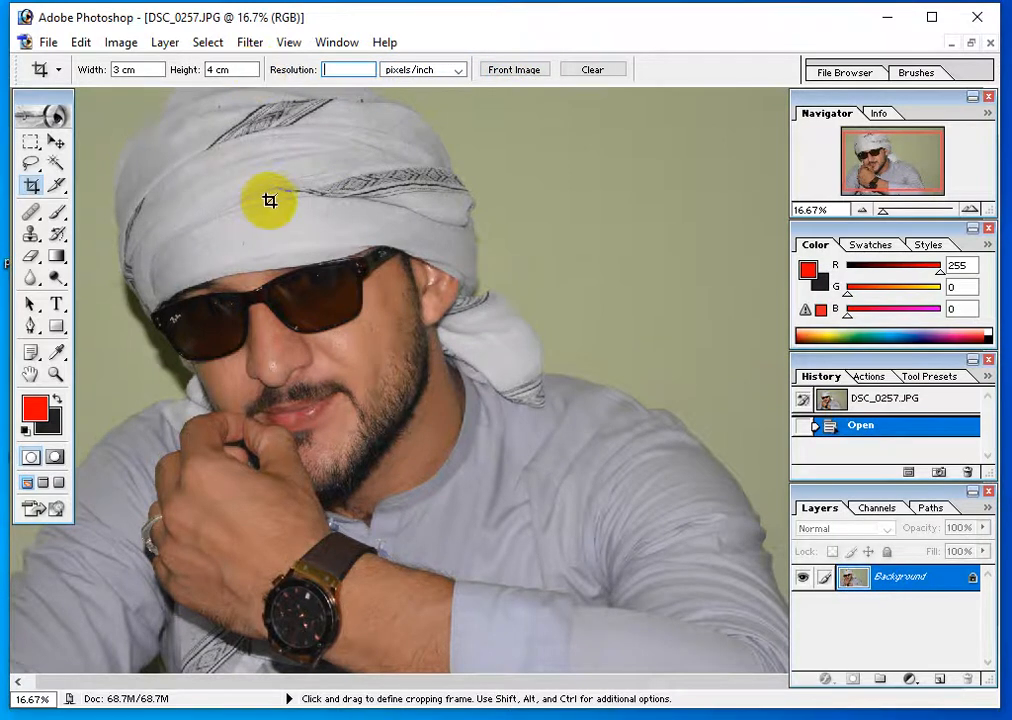
Crop DSC_0257.JPG at 3 by 4 cm without a set resolution, framing the man's turbaned head, hand and watch
key("ctrl+minus")
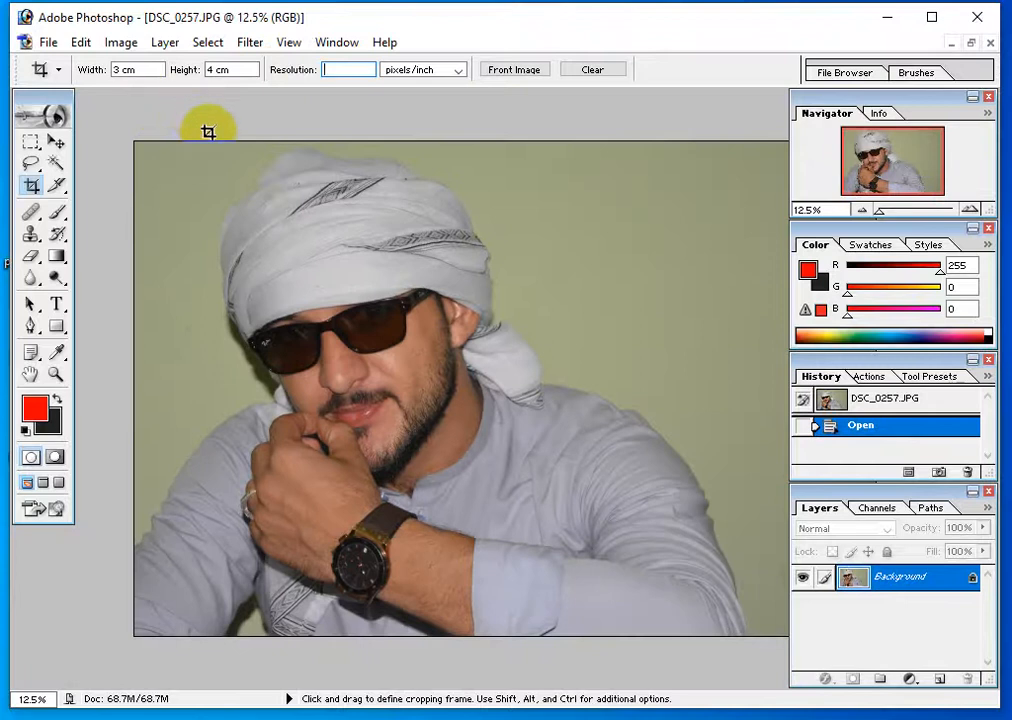
left_click_drag(208, 138, 627, 608)
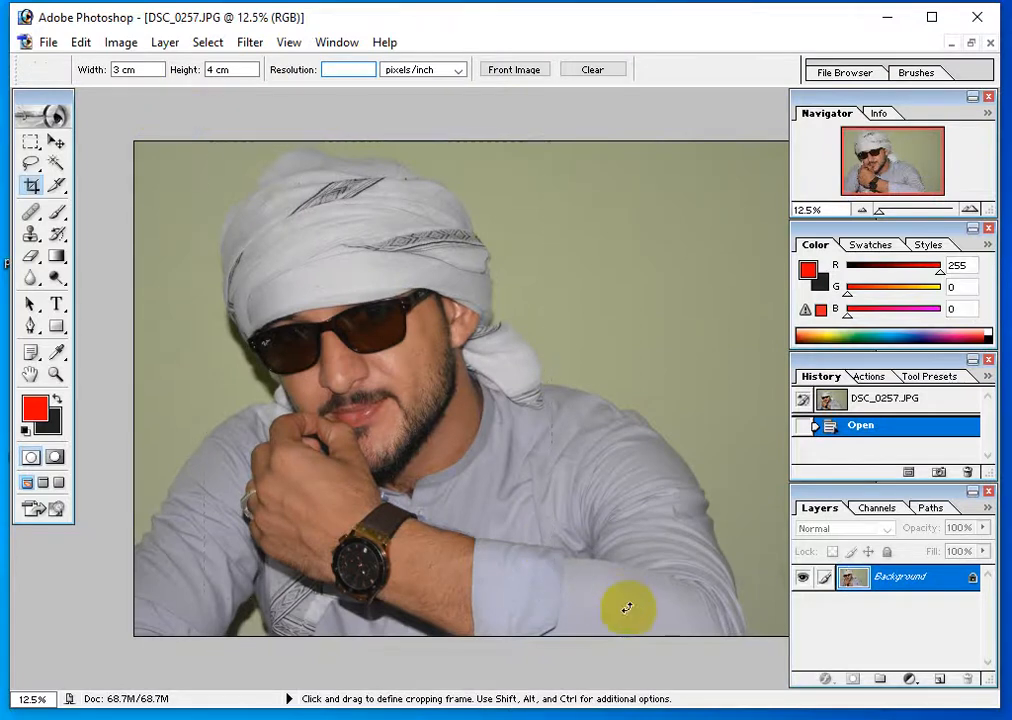
left_click_drag(462, 405, 433, 404)
left_click_drag(427, 410, 387, 420)
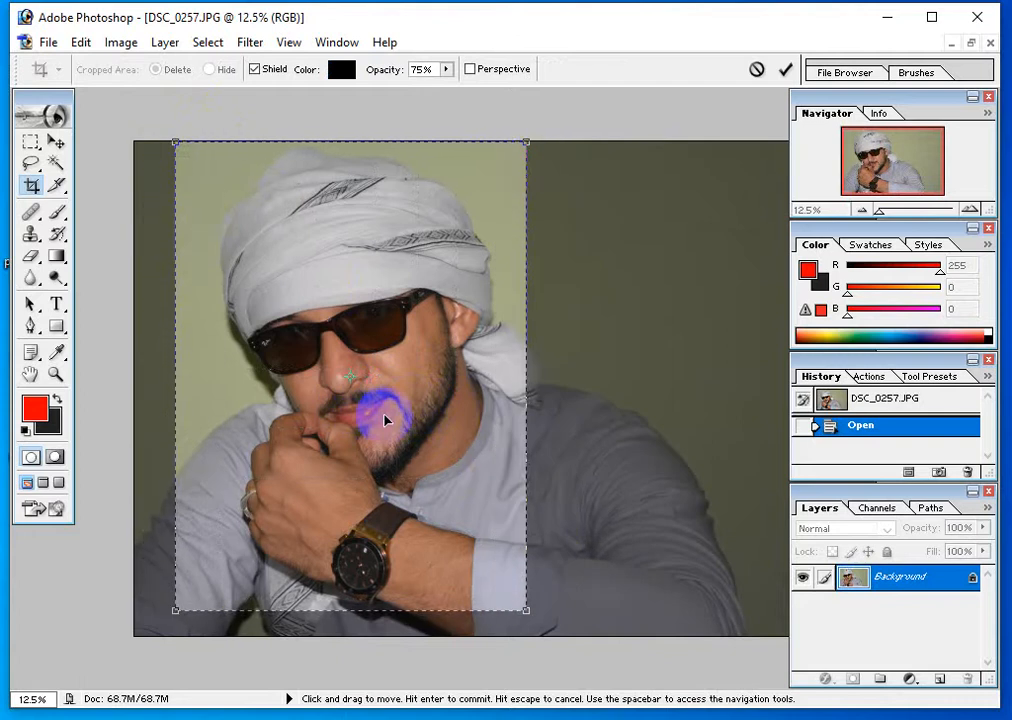
key("Return")
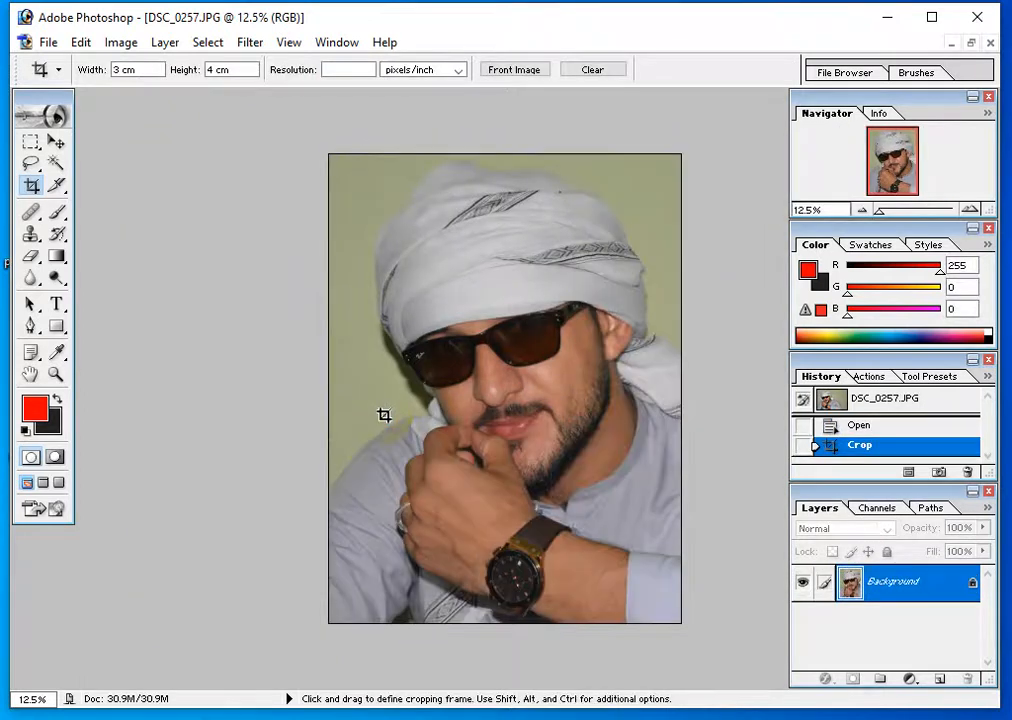
Create a new A4 document at 300 pixels/inch in RGB Color with white contents, and move its window beside the photo
key("ctrl")
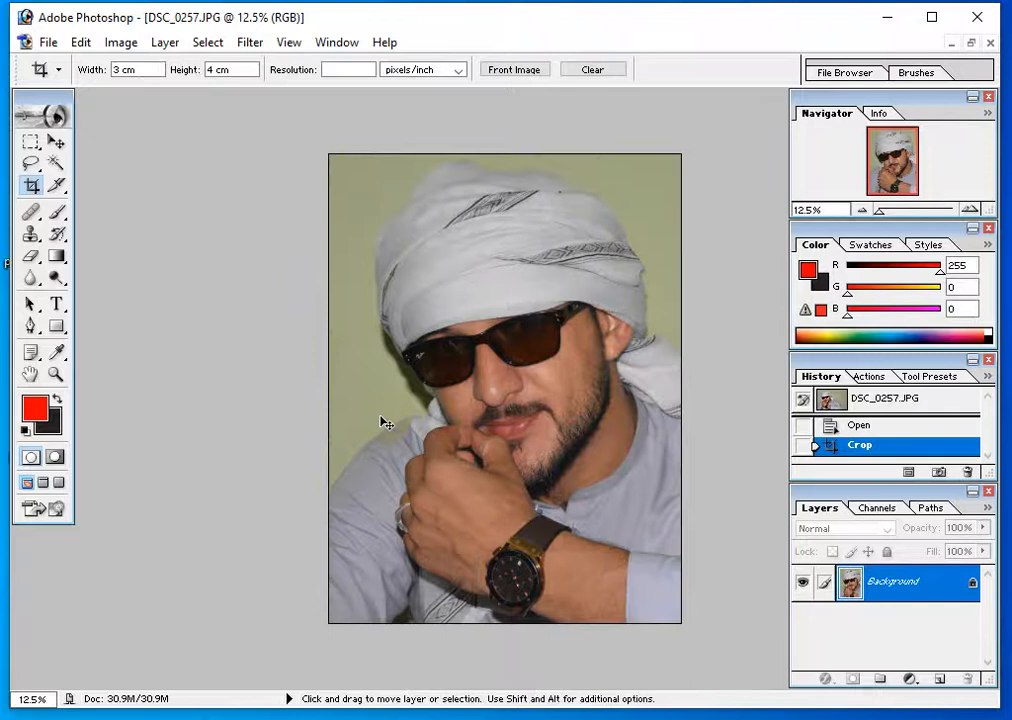
key("ctrl+n")
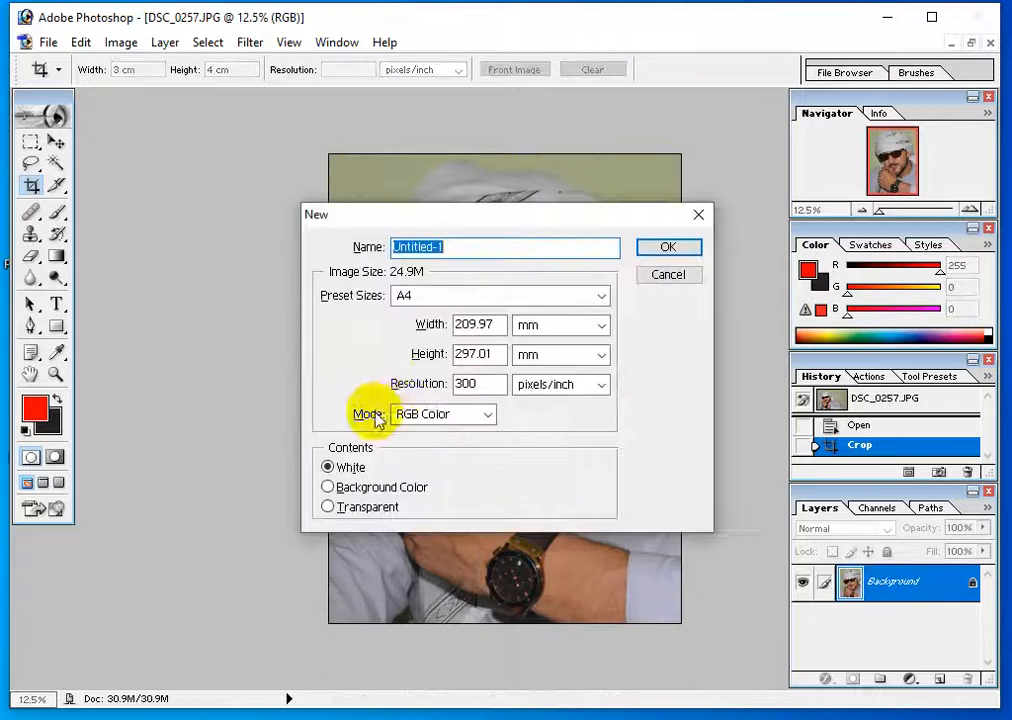
left_click(668, 252)
left_click_drag(228, 142, 556, 146)
Copy the cropped photo into the blank A4 document with the Move tool, and undo it
left_click(56, 142)
left_click(175, 211)
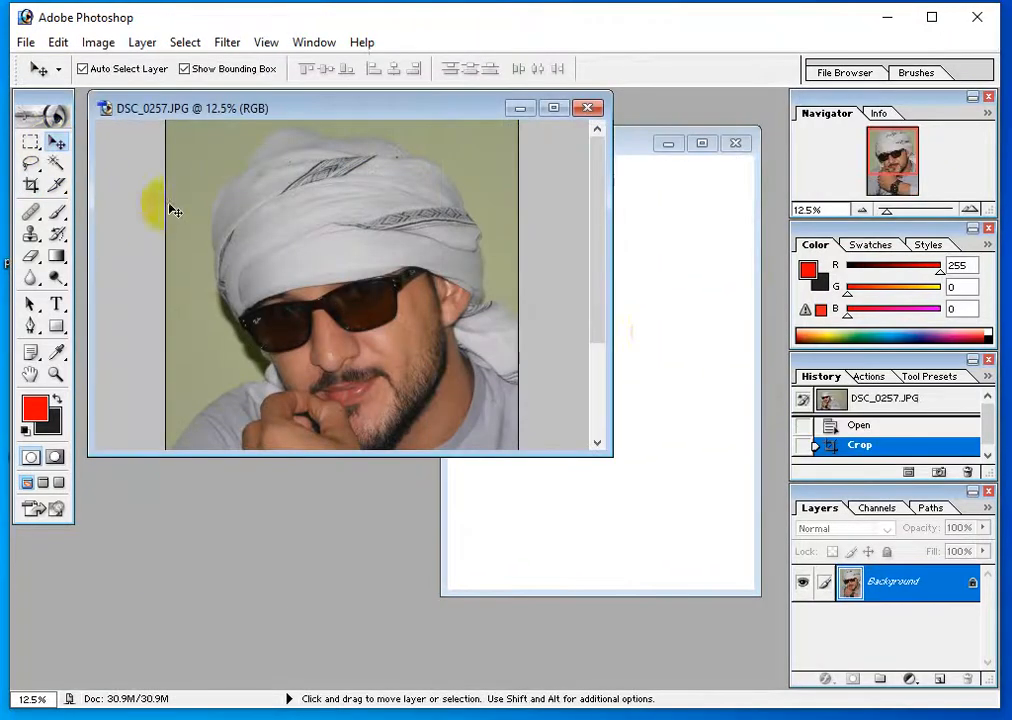
left_click_drag(175, 211, 538, 297)
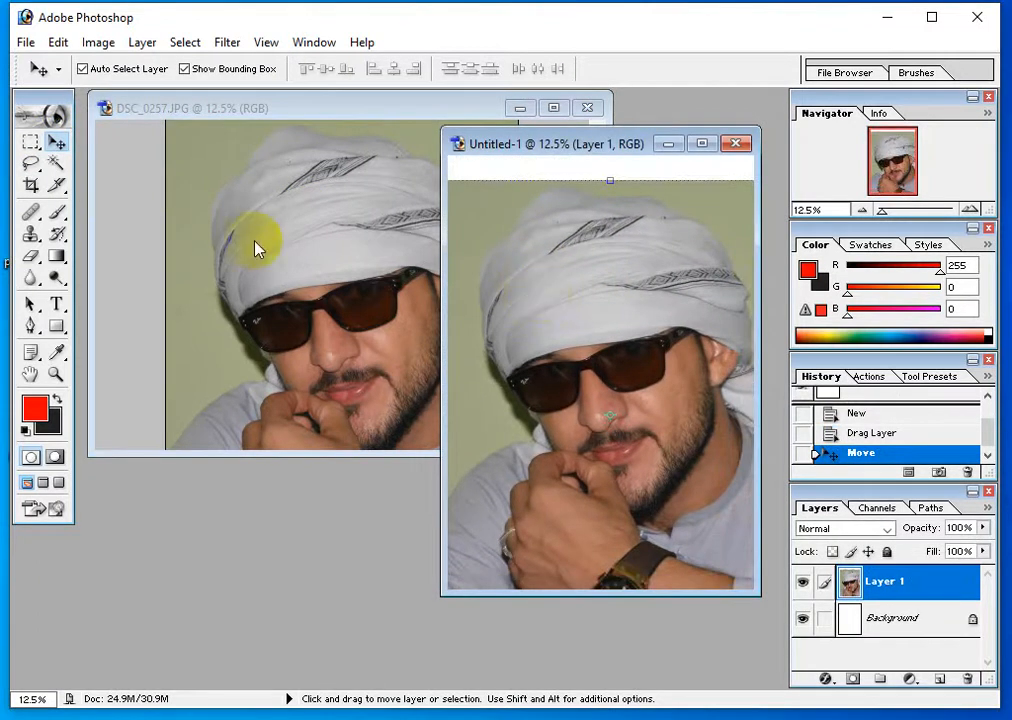
key("ctrl+alt+z")
key("ctrl+alt+z")
Crop the whole DSC_0257.JPG photo again at 3 by 4 cm with a resolution of 300 pixels/inch
left_click(284, 236)
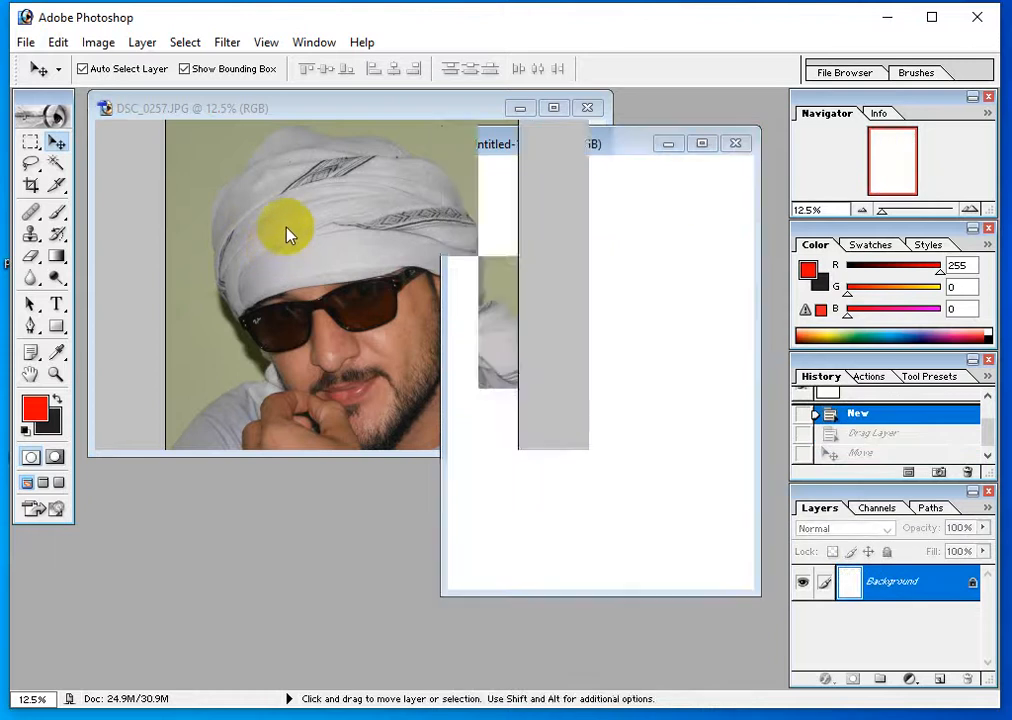
left_click(32, 184)
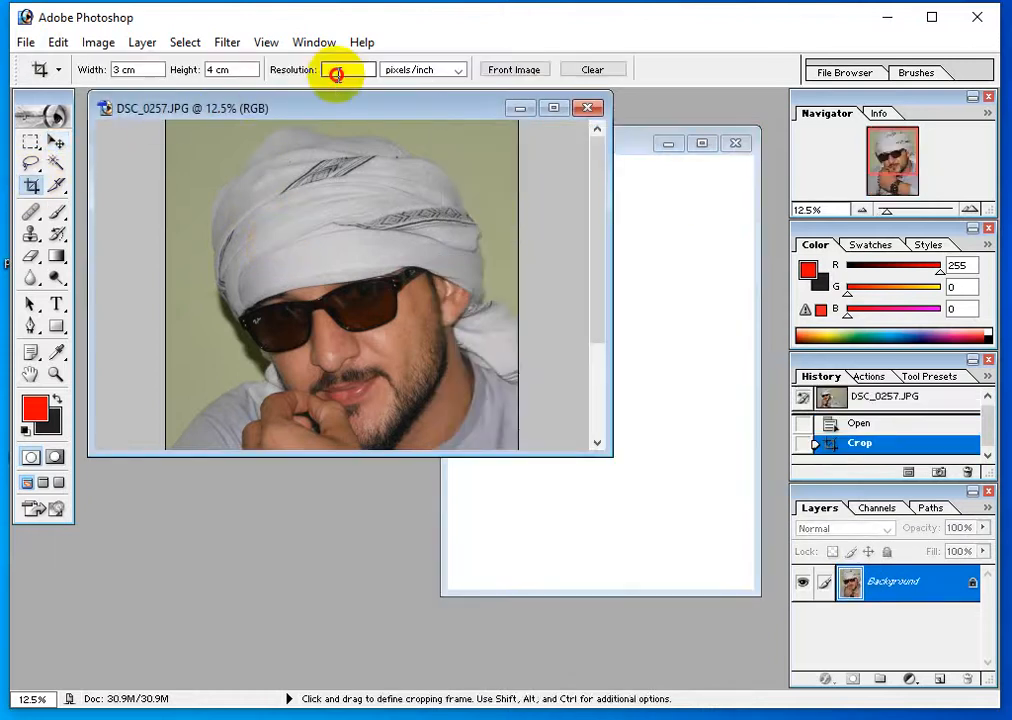
type("300")
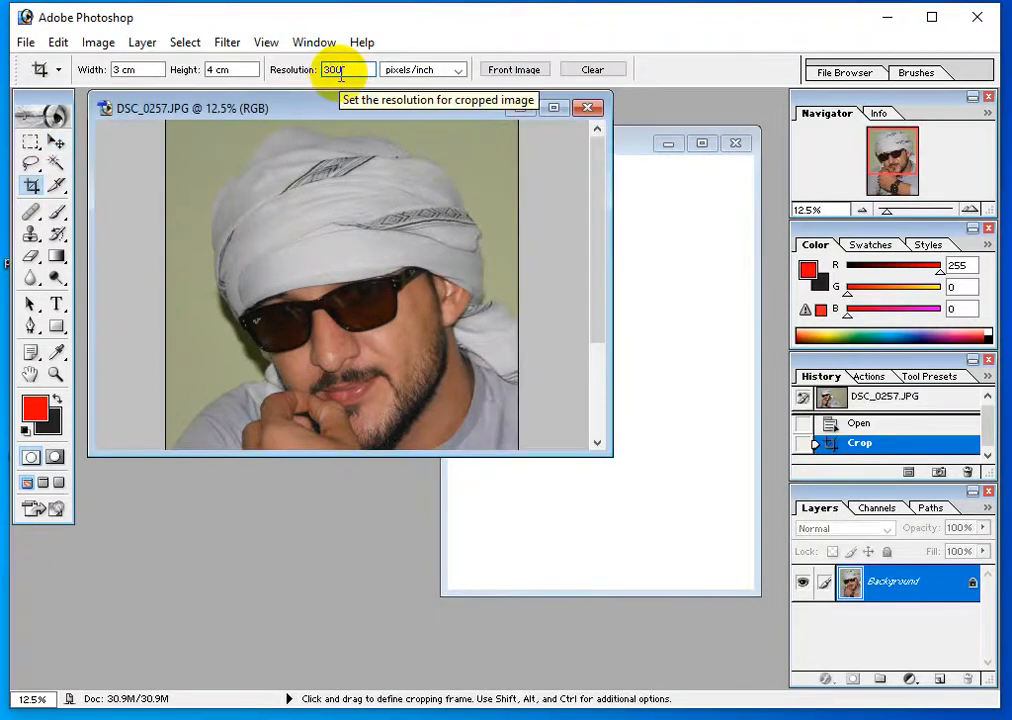
key("ctrl+minus")
key("ctrl+minus")
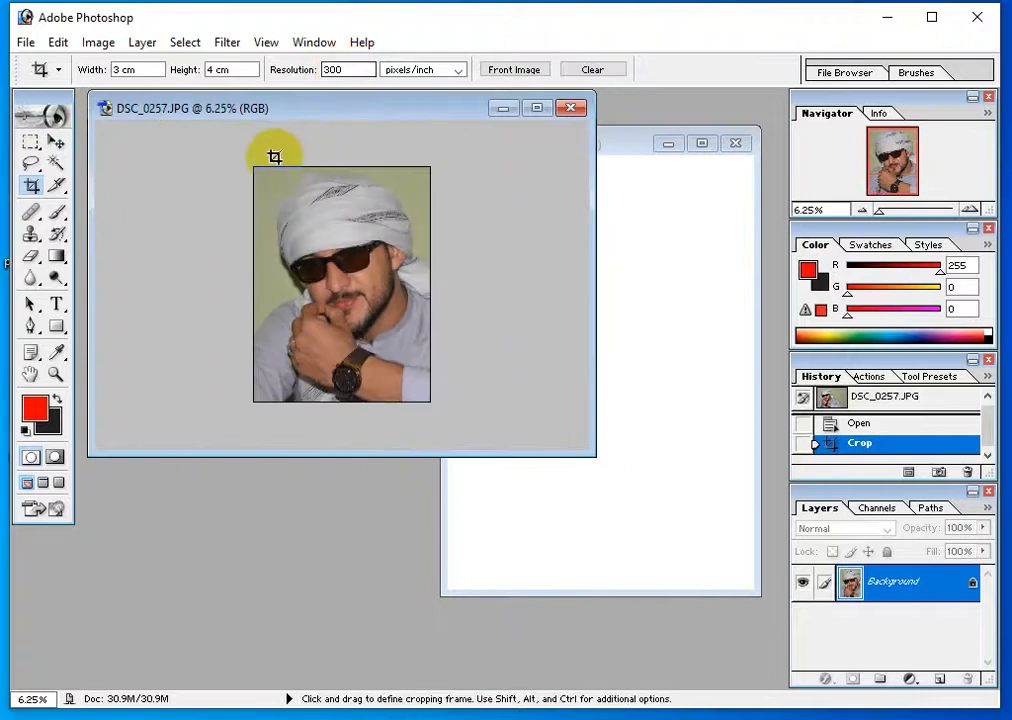
left_click_drag(494, 430, 495, 431)
key("Return")
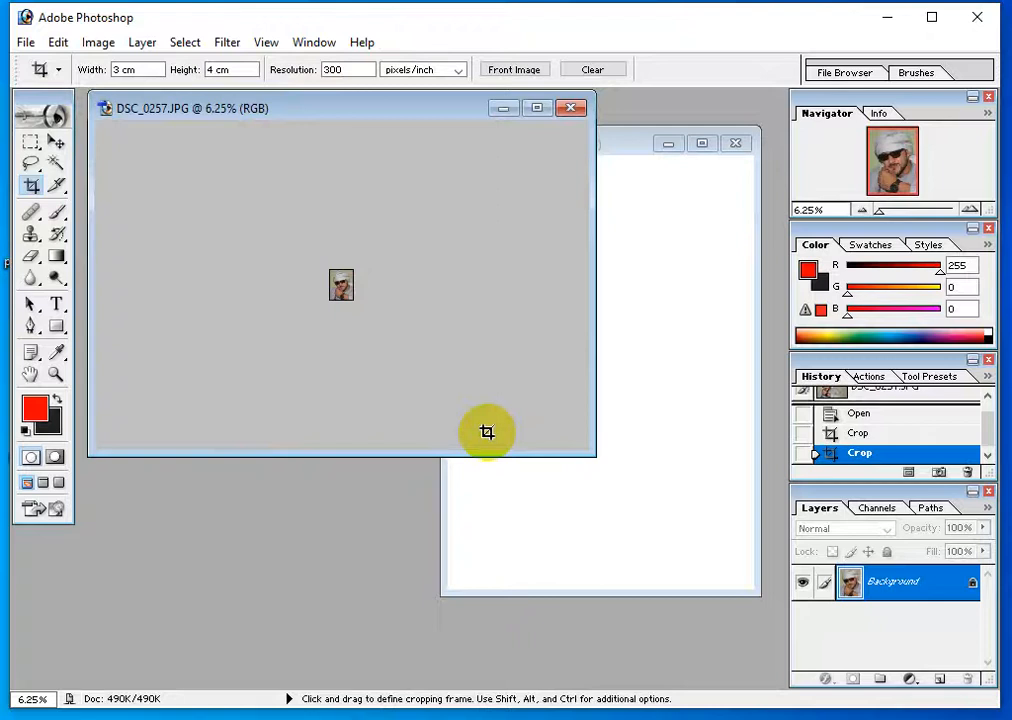
Copy the cropped photo into the upper-left corner of the A4 document, and duplicate it directly beside the first copy
key("v")
left_click_drag(370, 305, 465, 200)
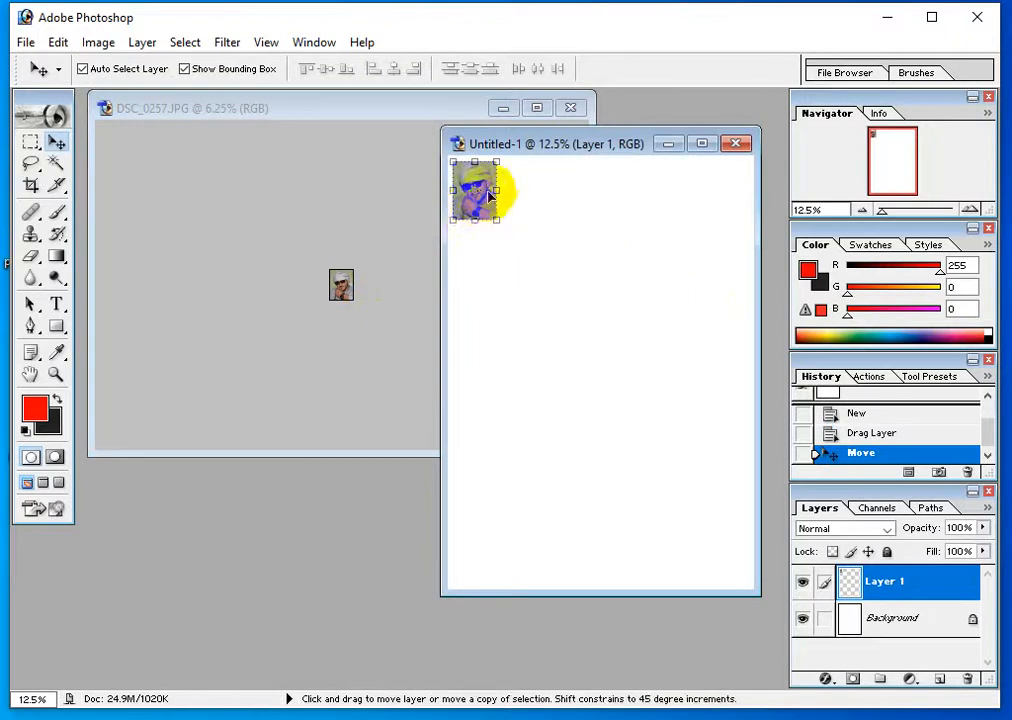
left_click_drag(492, 185, 542, 178)
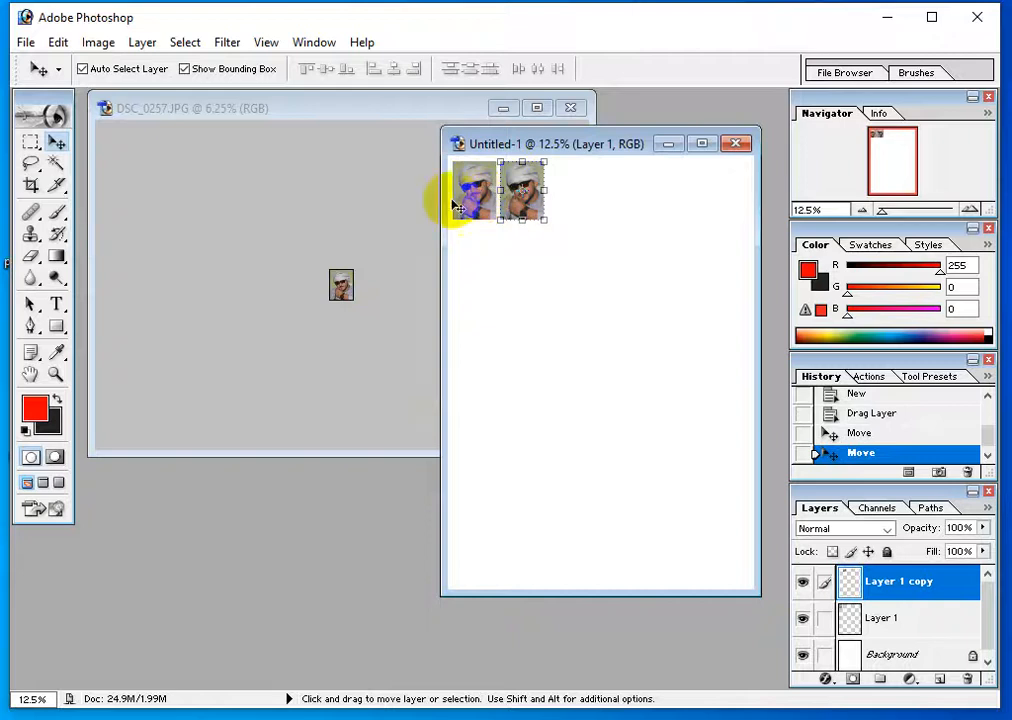
Undo both 3 by 4 cm crops of DSC_0257.JPG
left_click(305, 232)
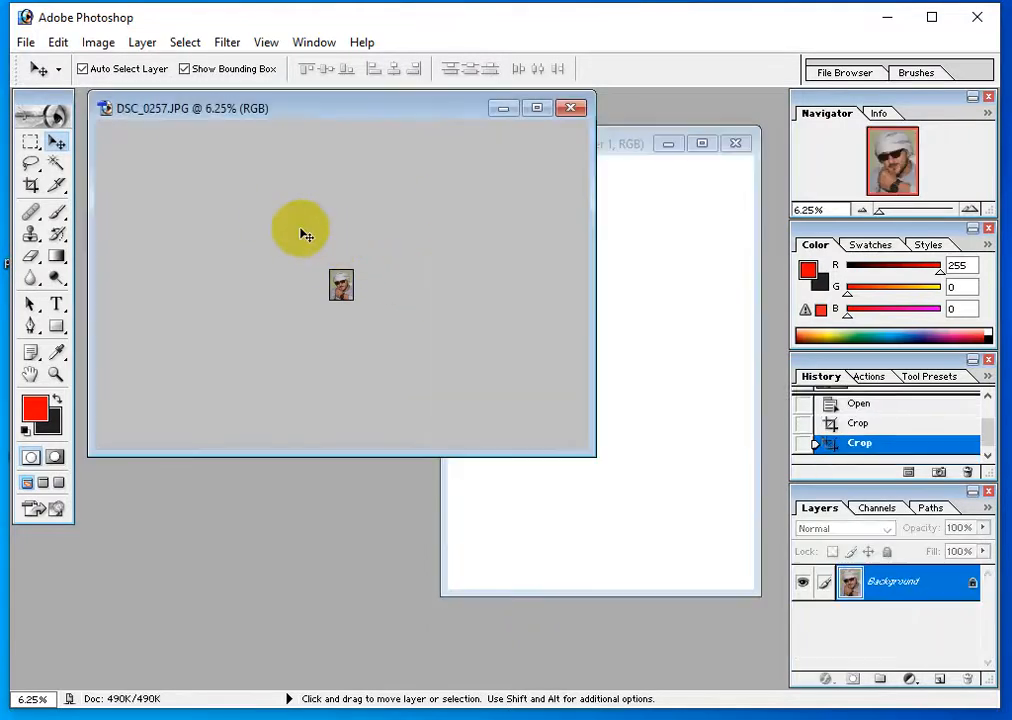
key("ctrl+alt+z")
key("ctrl+alt+z")
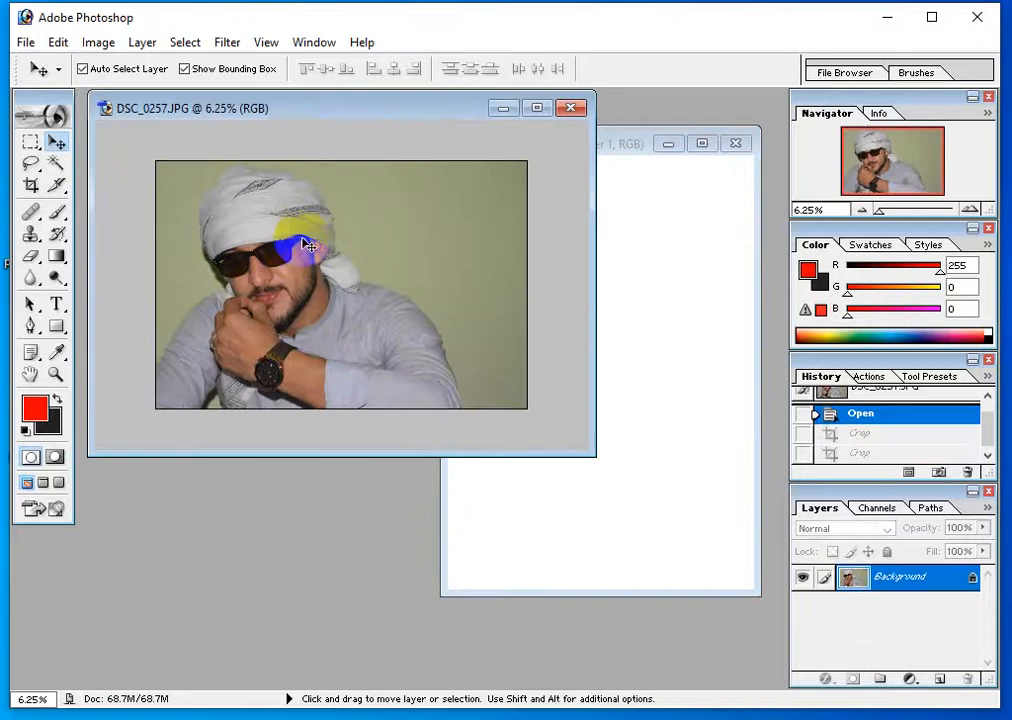
Crop DSC_0257.JPG at 4 by 5 cm with the resolution left empty, framing the man's head, hand and watch from the photo's upper-left corner
left_click(31, 184)
left_click(128, 69)
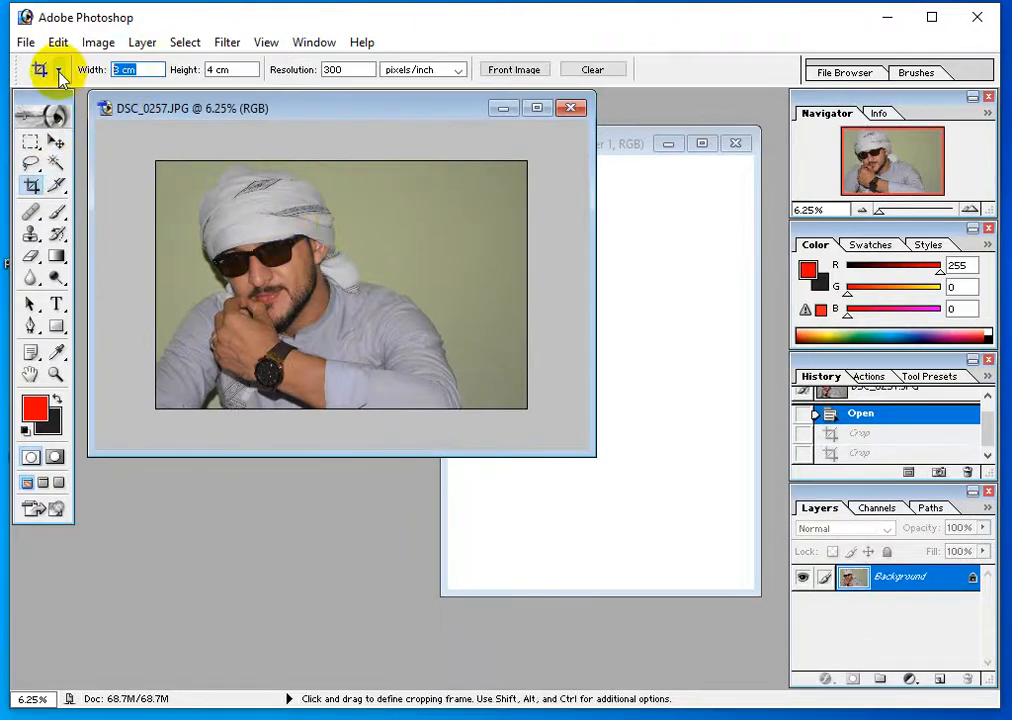
type("4 cm")
key("Tab")
key("BackSpace")
key("Tab")
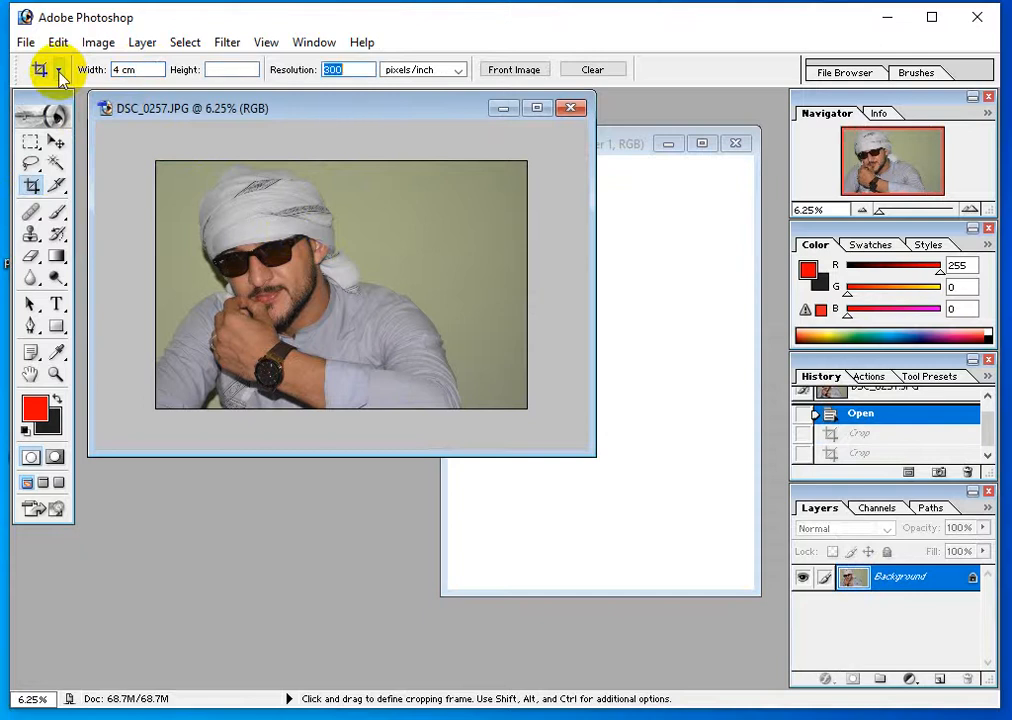
type("5")
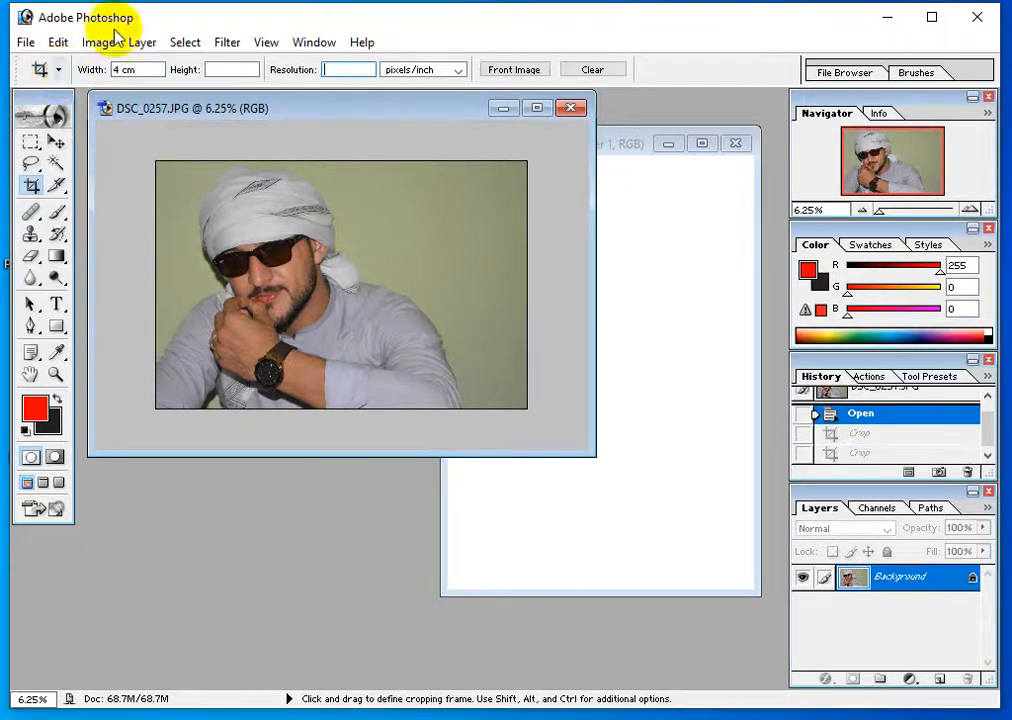
left_click(248, 69)
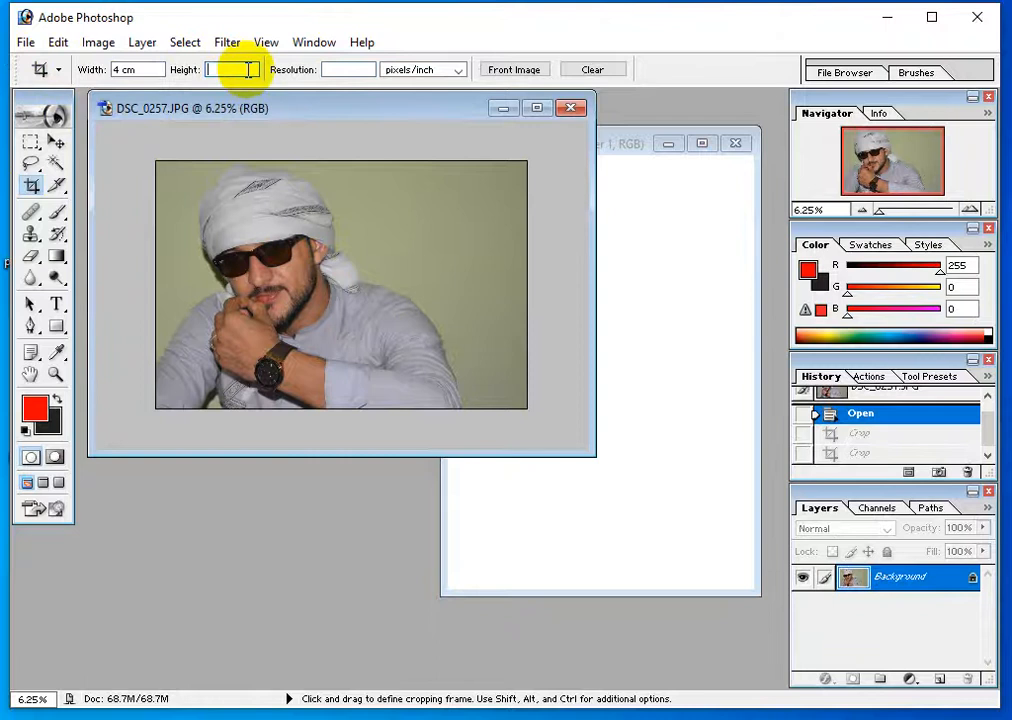
type("5 cm")
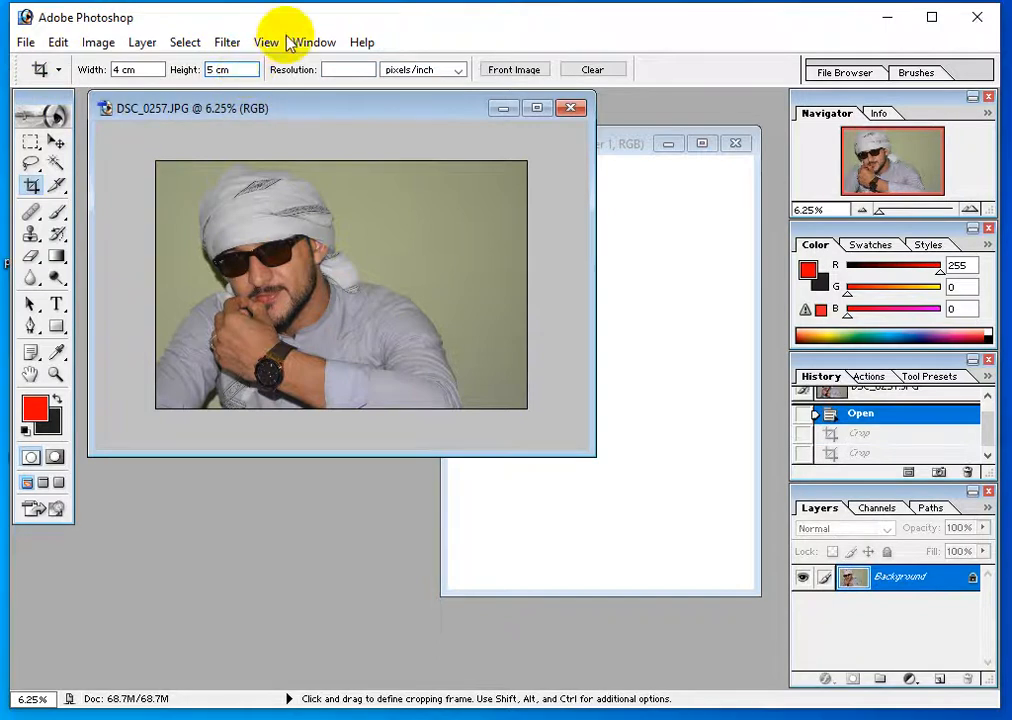
mouse_move(155, 158)
left_mouse_down()
mouse_move(457, 415)
mouse_move(389, 350)
left_mouse_up()
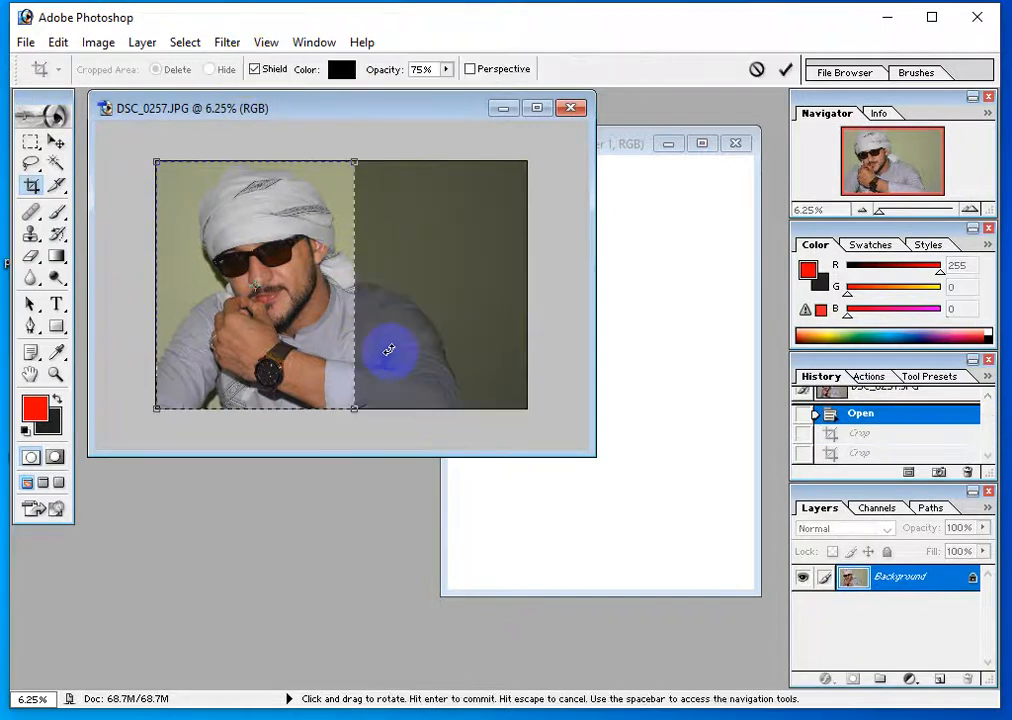
key("Return")
Copy the 4 by 5 cm crop into the A4 document with the Move tool, and undo it
key("v")
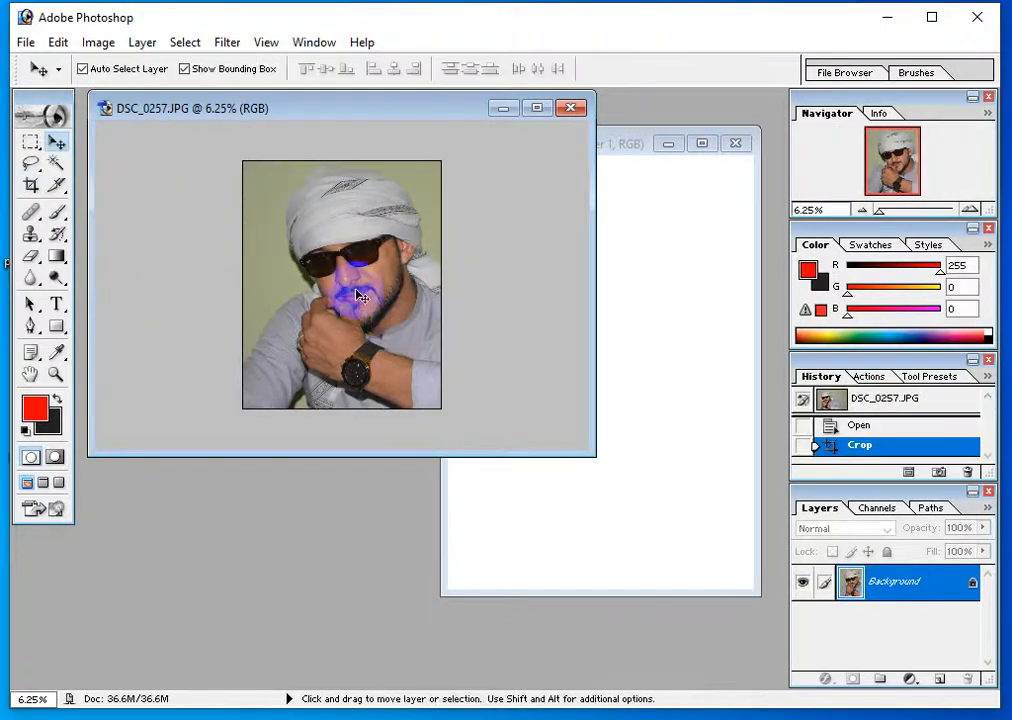
left_click_drag(282, 294, 640, 312)
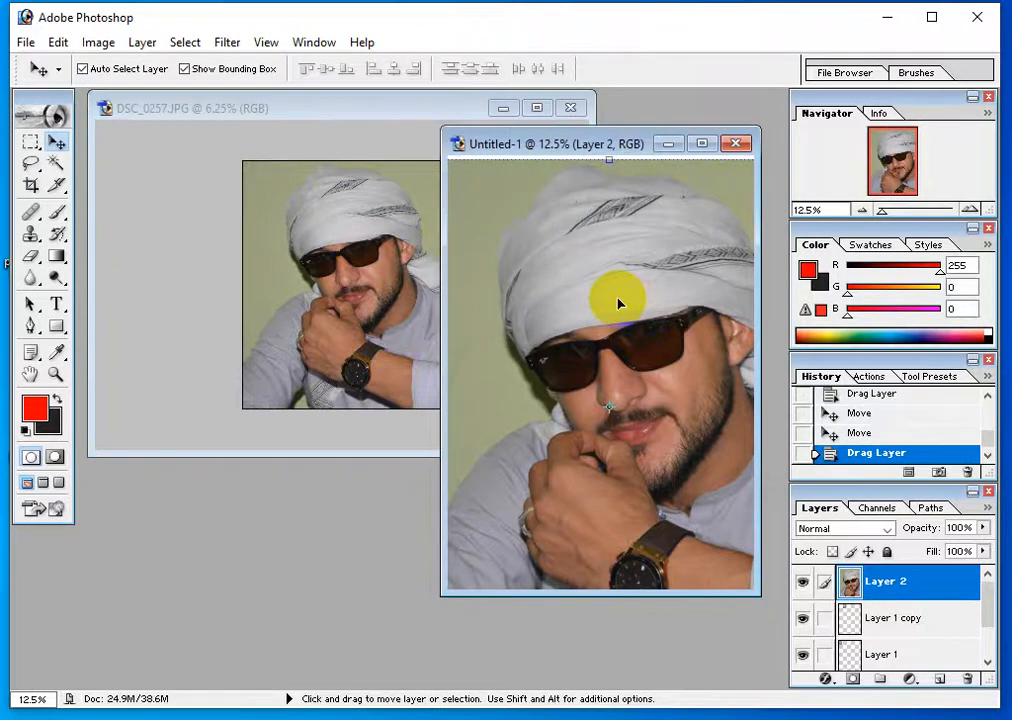
key("ctrl+z")
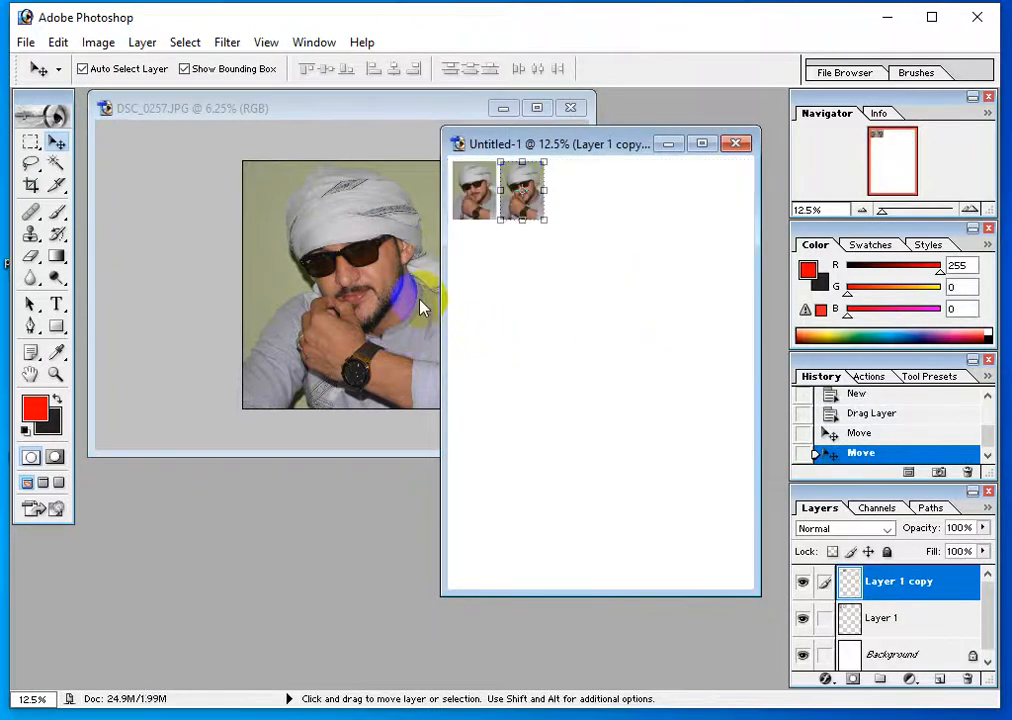
Crop the whole photo again at 4 by 5 cm and 300 pixels/inch, and place it beside the two small portraits in the A4 document
left_click(421, 308)
left_click(31, 185)
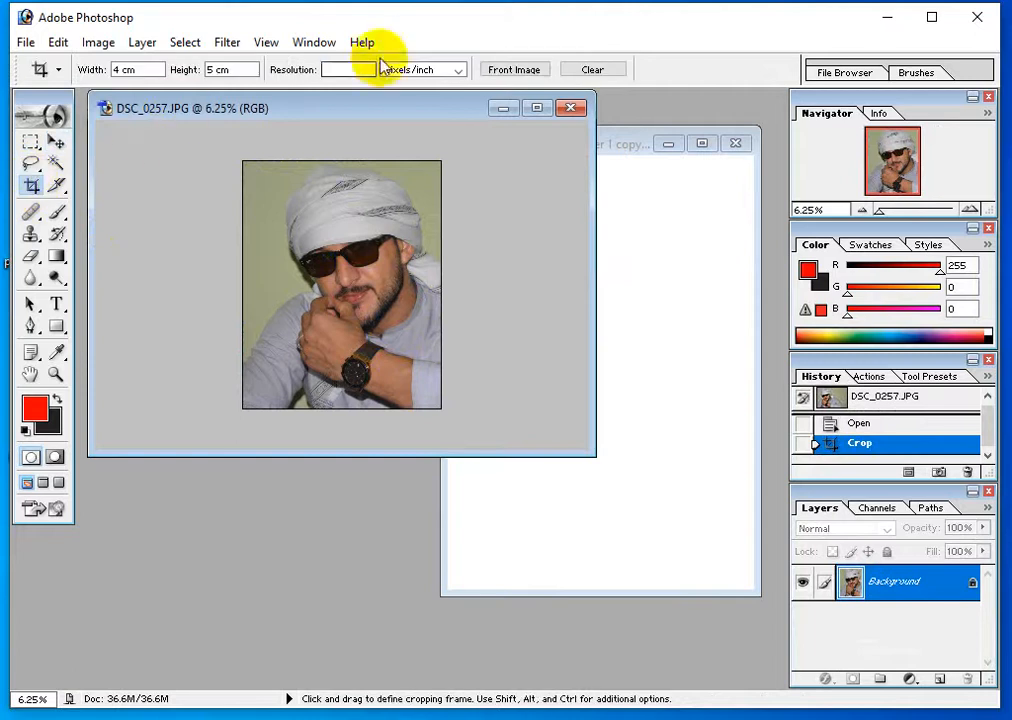
left_click(355, 70)
type("300")
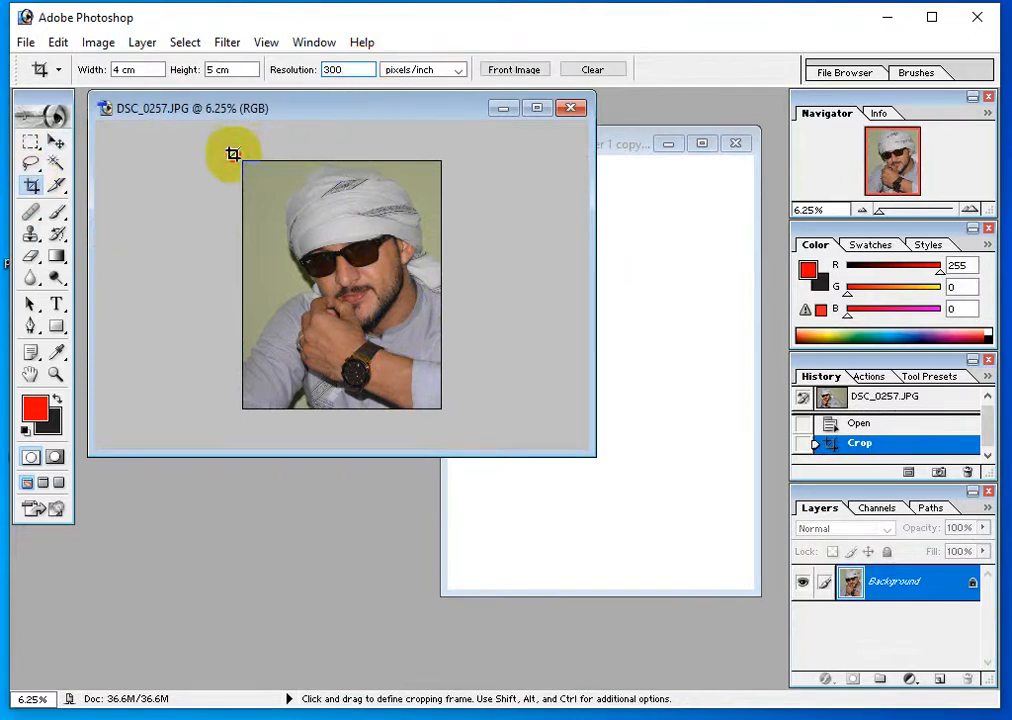
left_click_drag(233, 151, 531, 440)
key("Return")
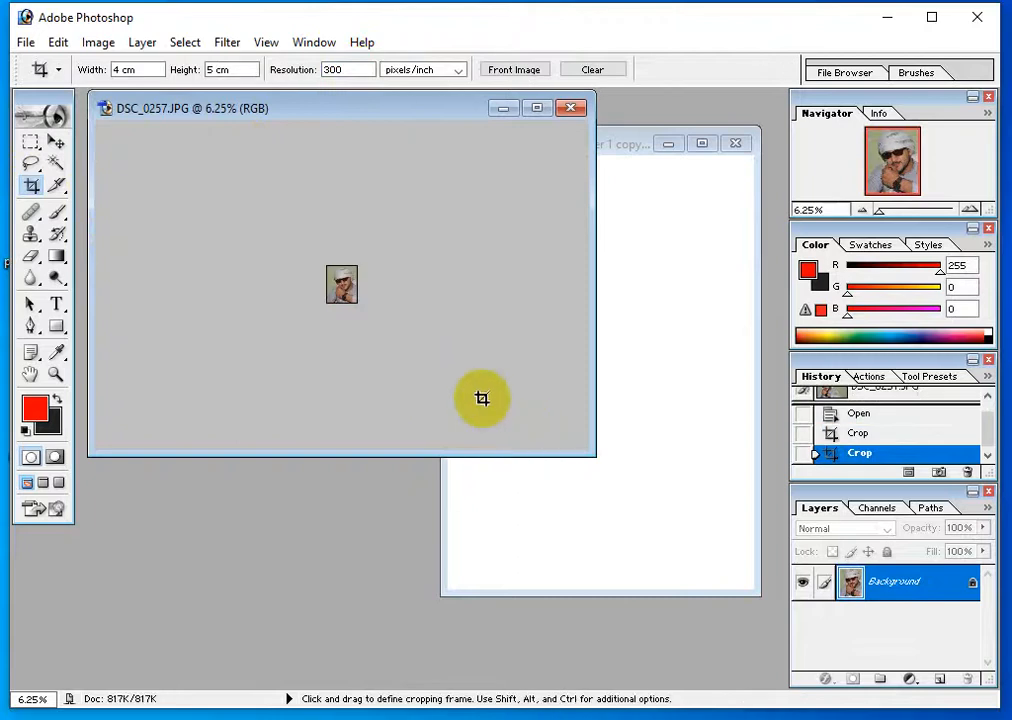
key("v")
left_click_drag(588, 286, 604, 199)
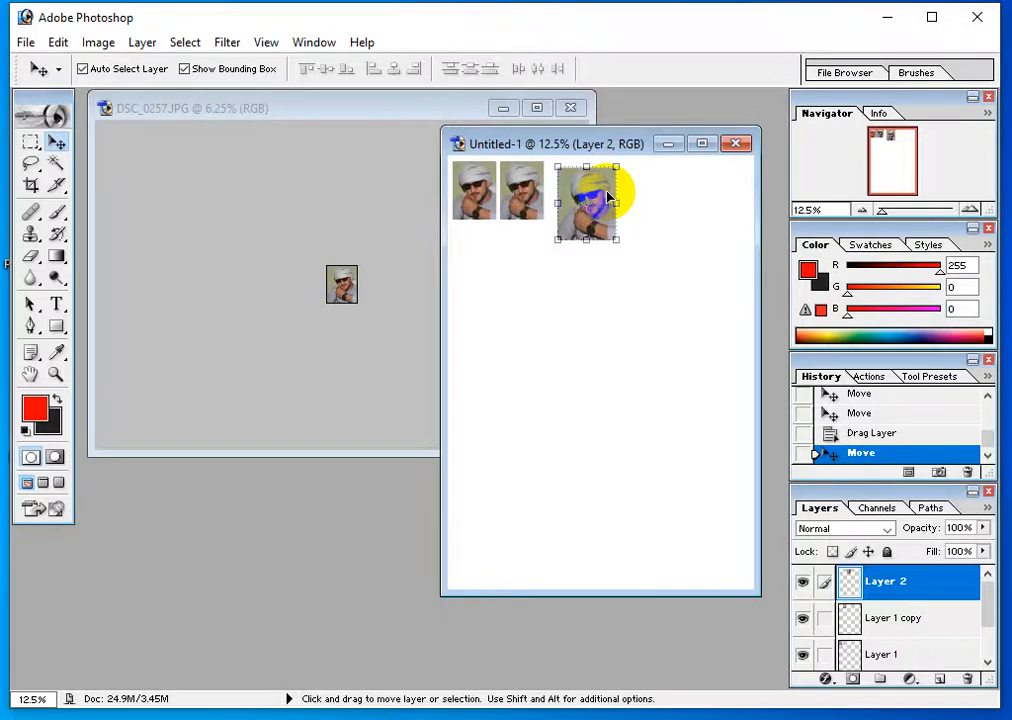
Undo both 4 by 5 cm crops of DSC_0257.JPG
left_click(348, 226)
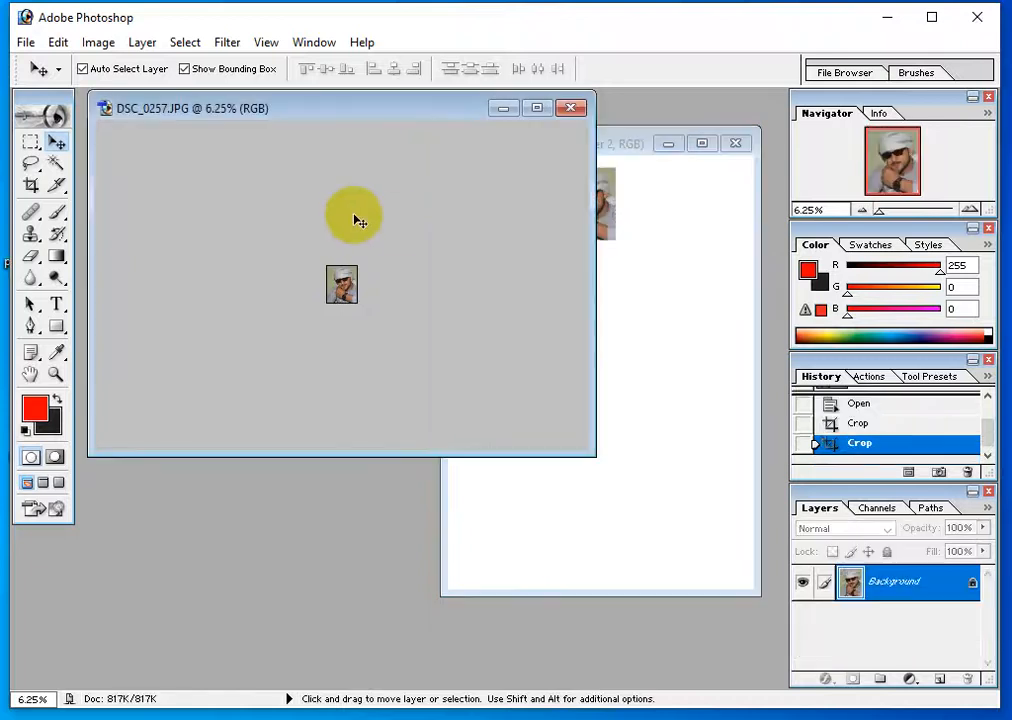
key("ctrl+alt+z")
key("ctrl+alt+z")
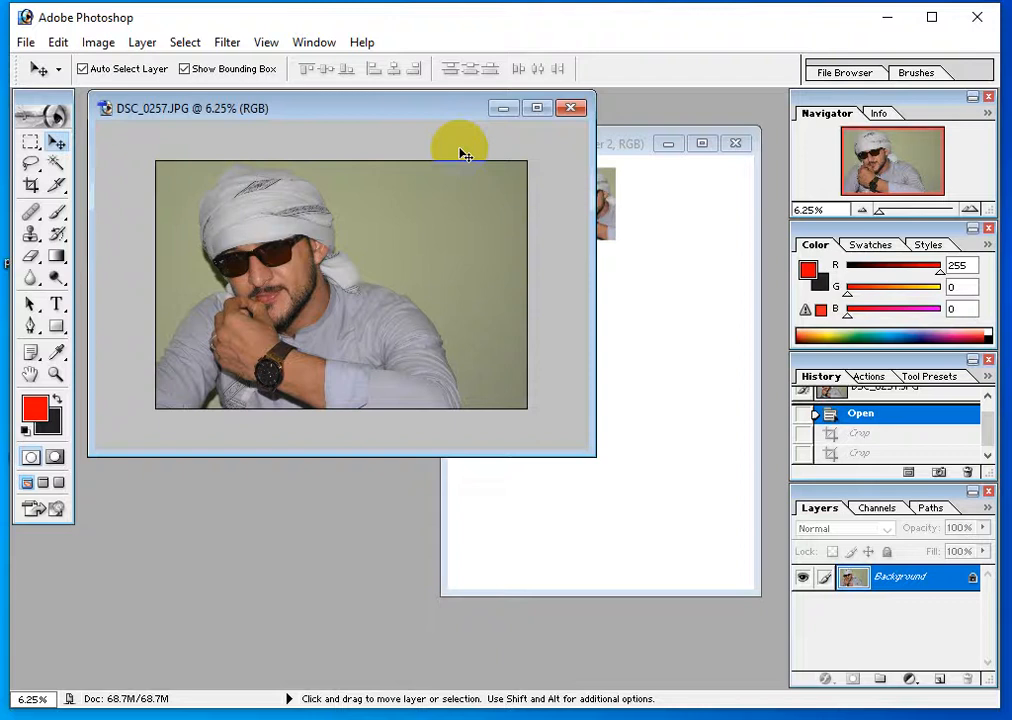
Delete the layers Layer 2, Layer 1 copy and Layer 1 from the A4 document, leaving only its background
left_click_drag(466, 152, 684, 262)
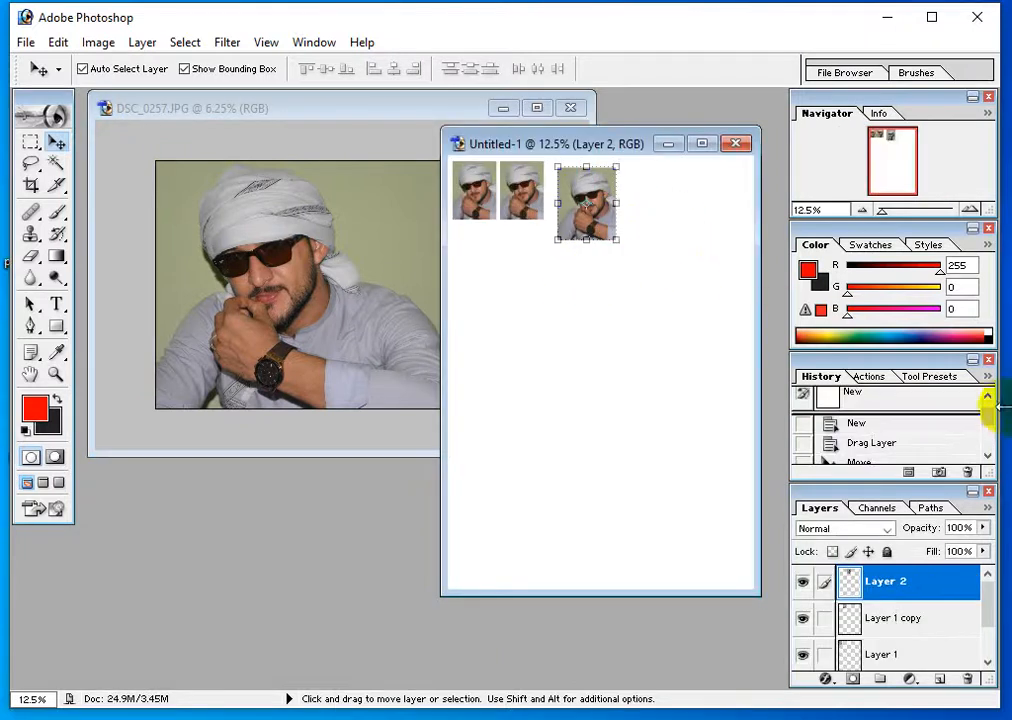
right_click(960, 580)
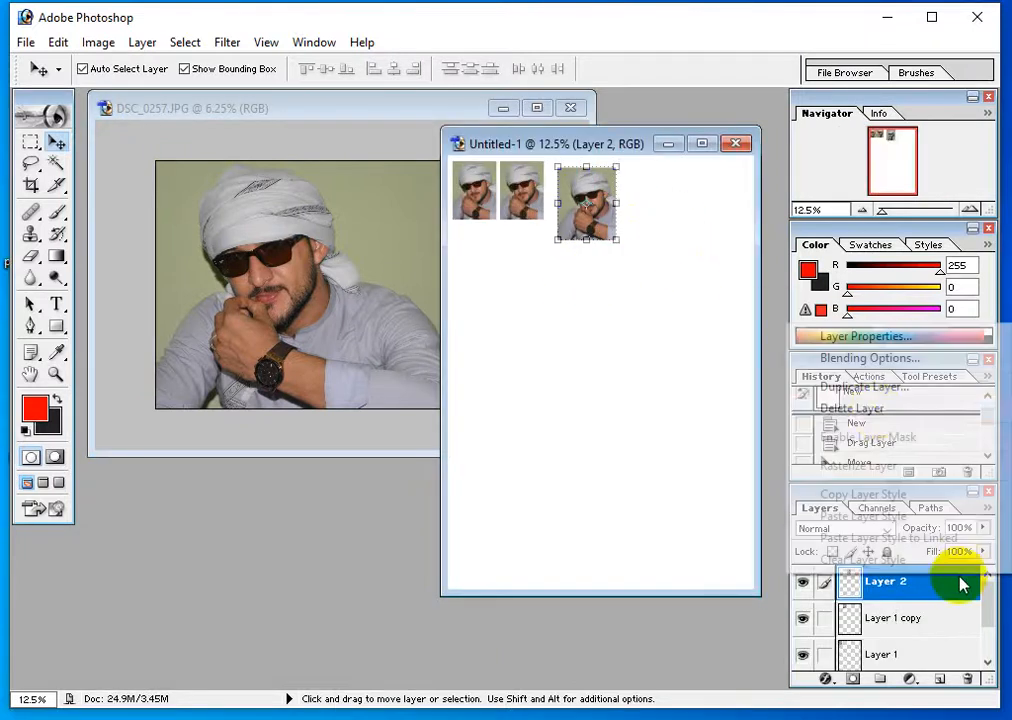
left_click(880, 410)
left_click(478, 285)
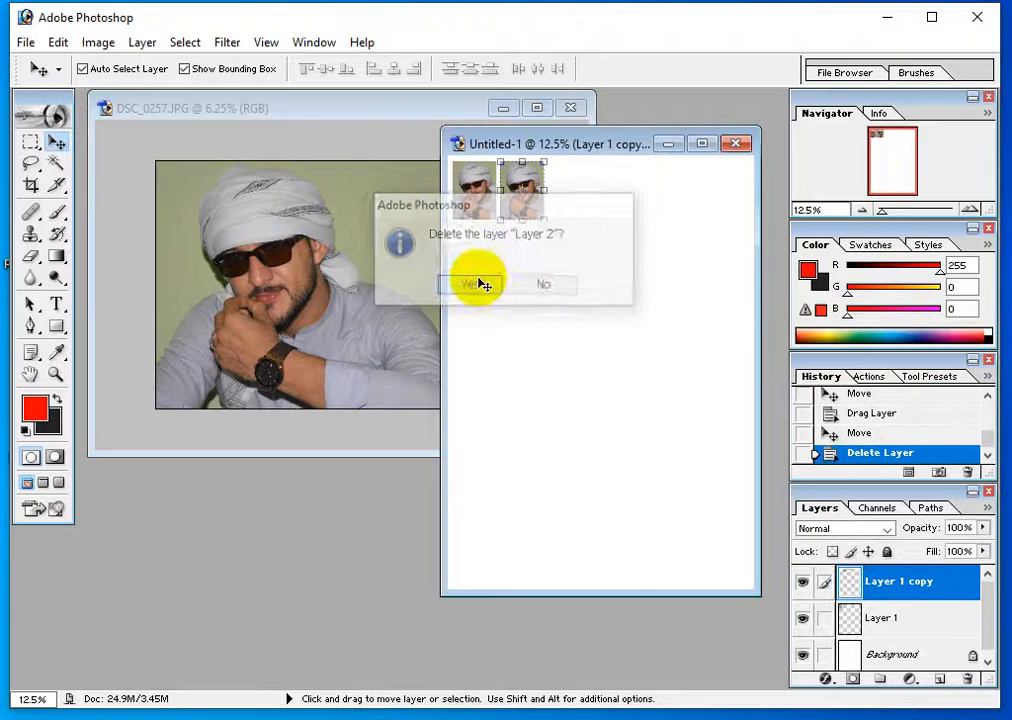
right_click(852, 594)
left_click(845, 425)
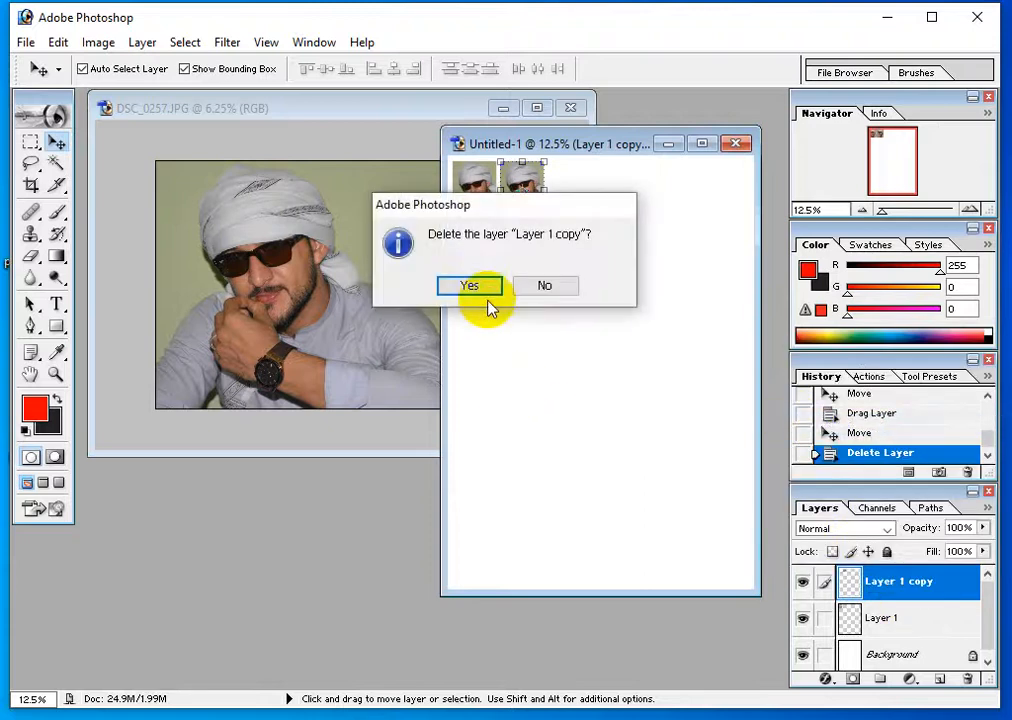
left_click(478, 287)
right_click(893, 596)
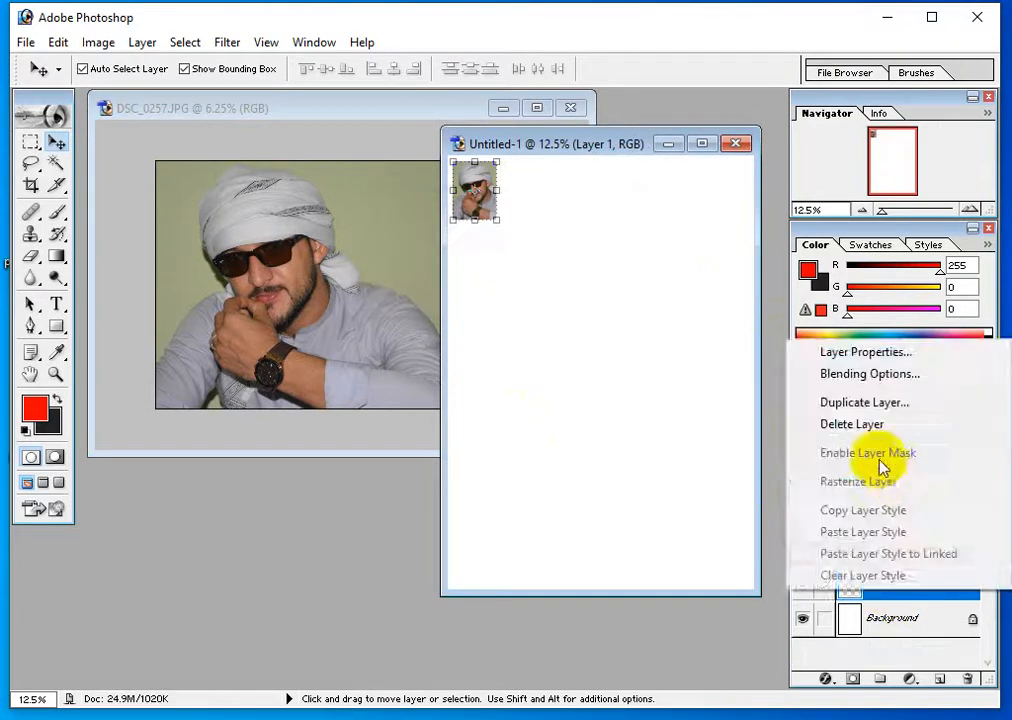
left_click(854, 422)
left_click(468, 285)
Rotate the canvas of DSC_0257.JPG 90° clockwise, and undo the rotation
left_click(325, 244)
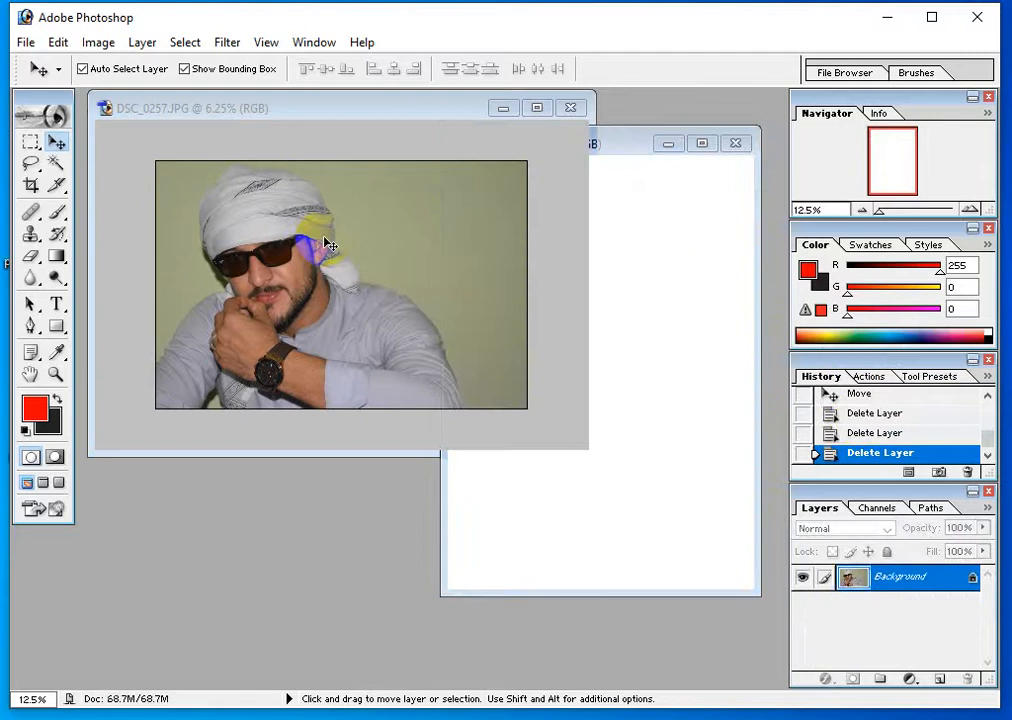
key("ctrl+minus")
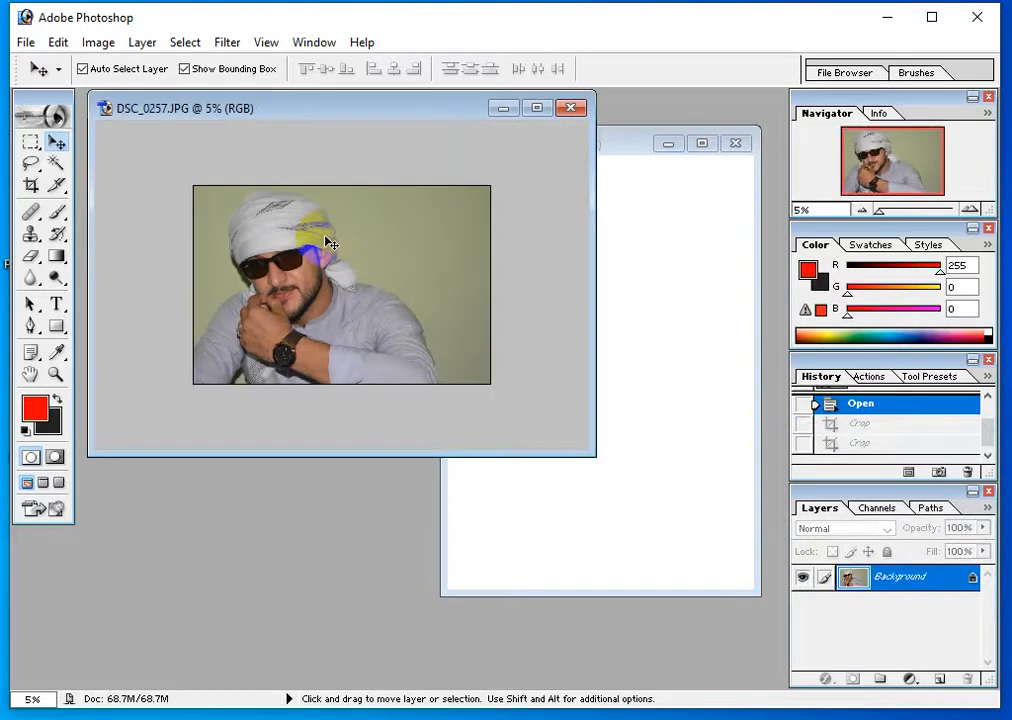
key("alt+i")
key("e")
key("9")
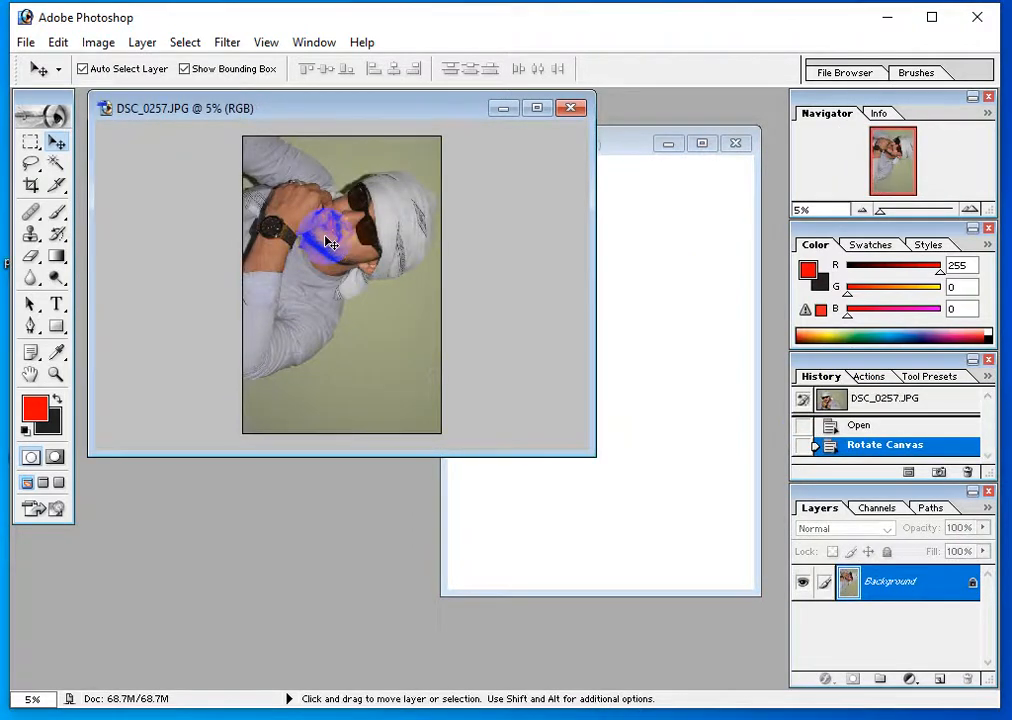
key("ctrl+z")
Rotate the whole canvas of DSC_0257.JPG 90° CW
left_click(92, 44)
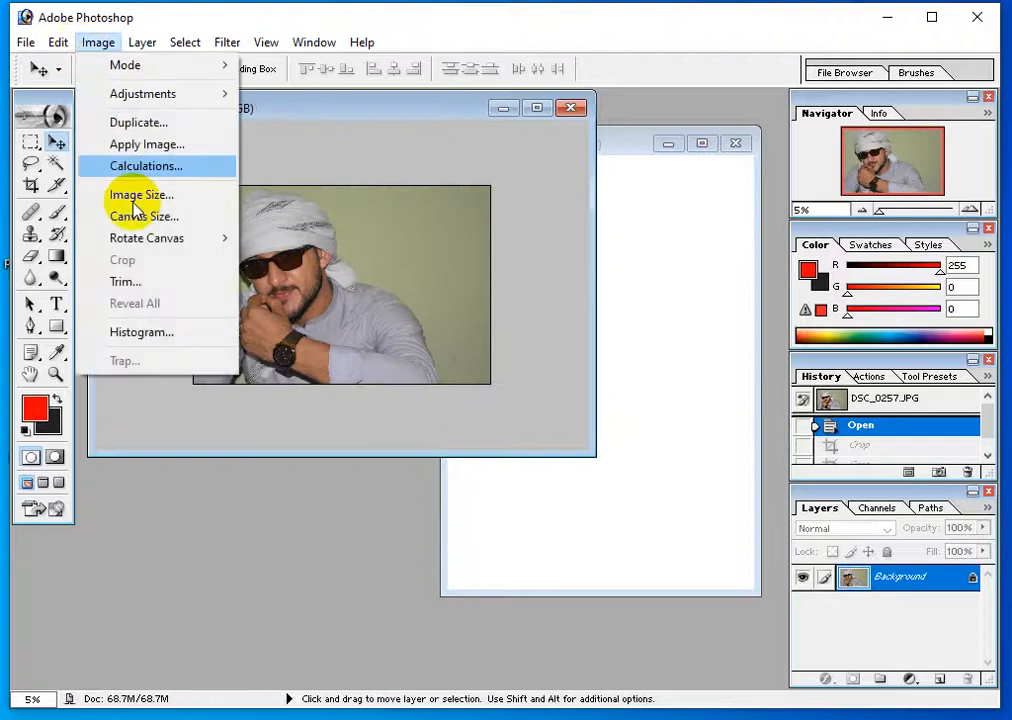
mouse_move(149, 239)
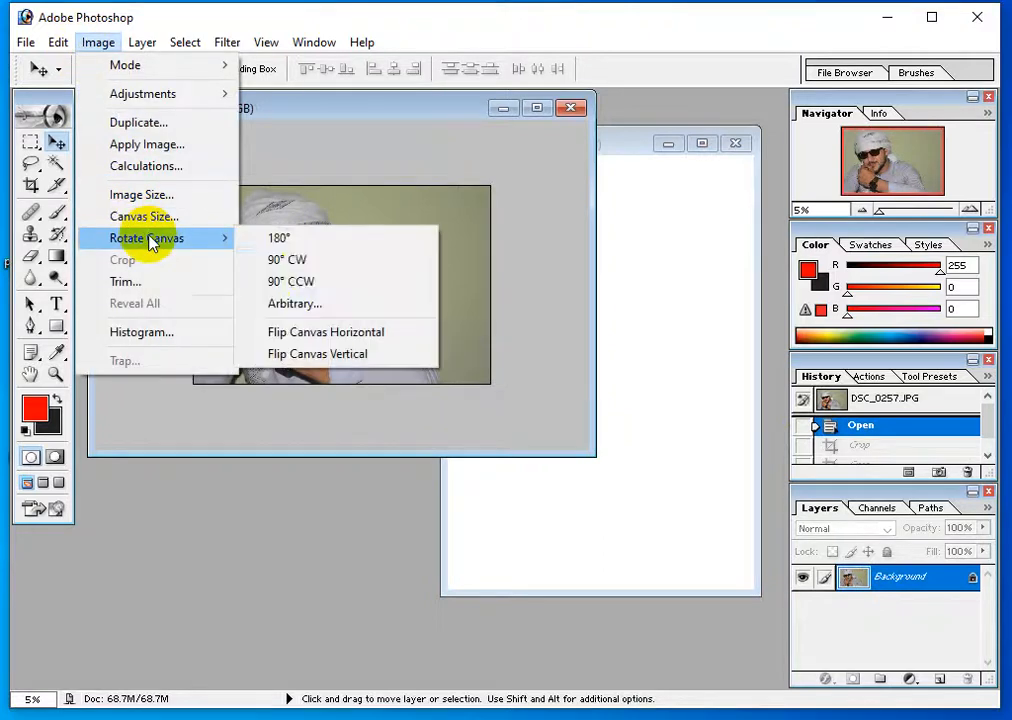
left_click(308, 264)
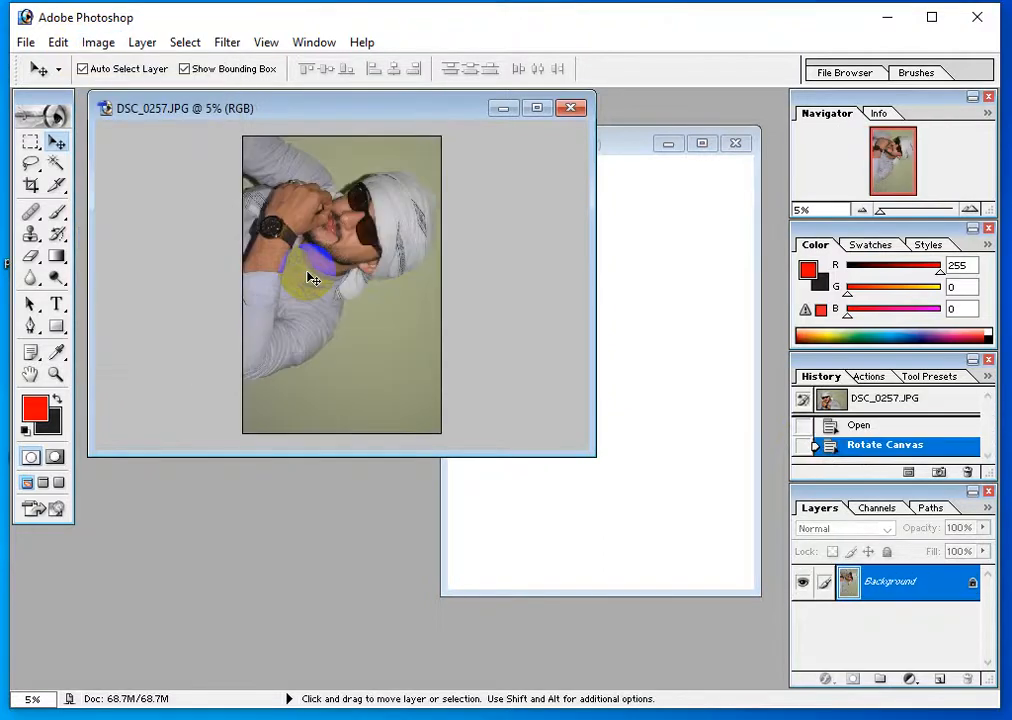
Crop the rotated DSC_0257.JPG to 3.5 by 5.5 in at 300 pixels/inch, with the frame spanning the full height
key("c")
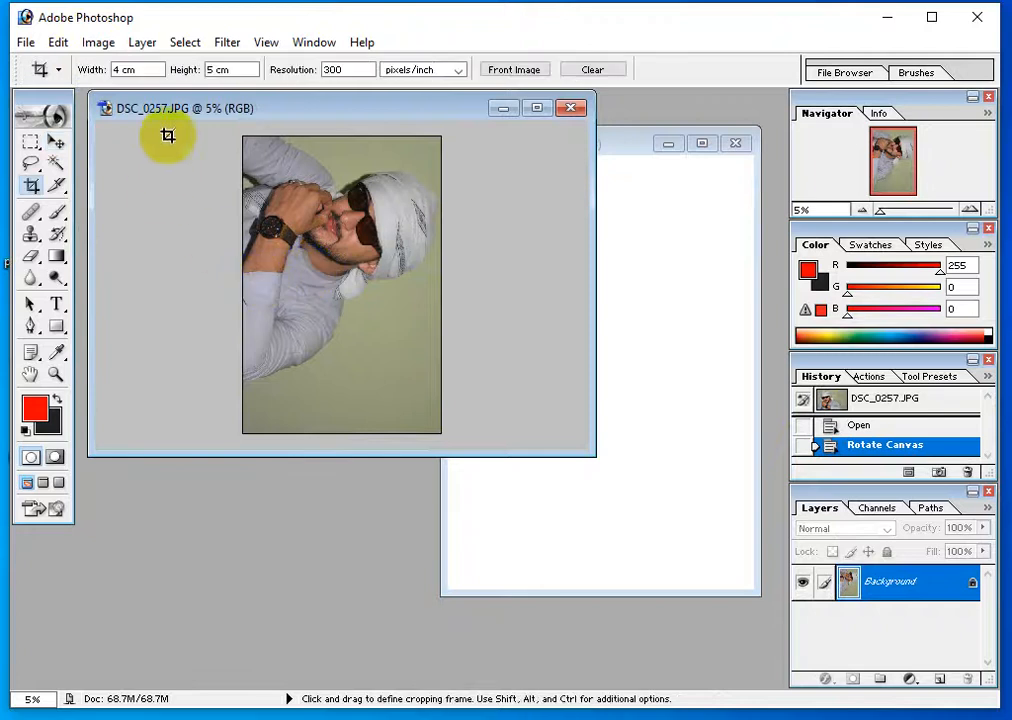
left_click(138, 69)
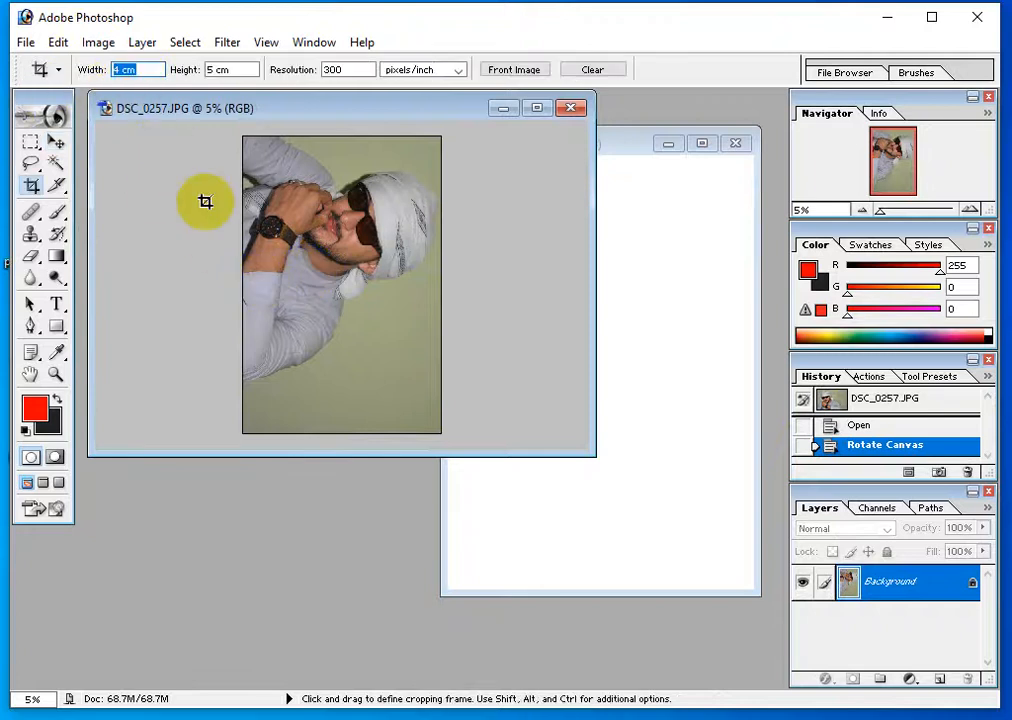
type("3.5 in")
key("Tab")
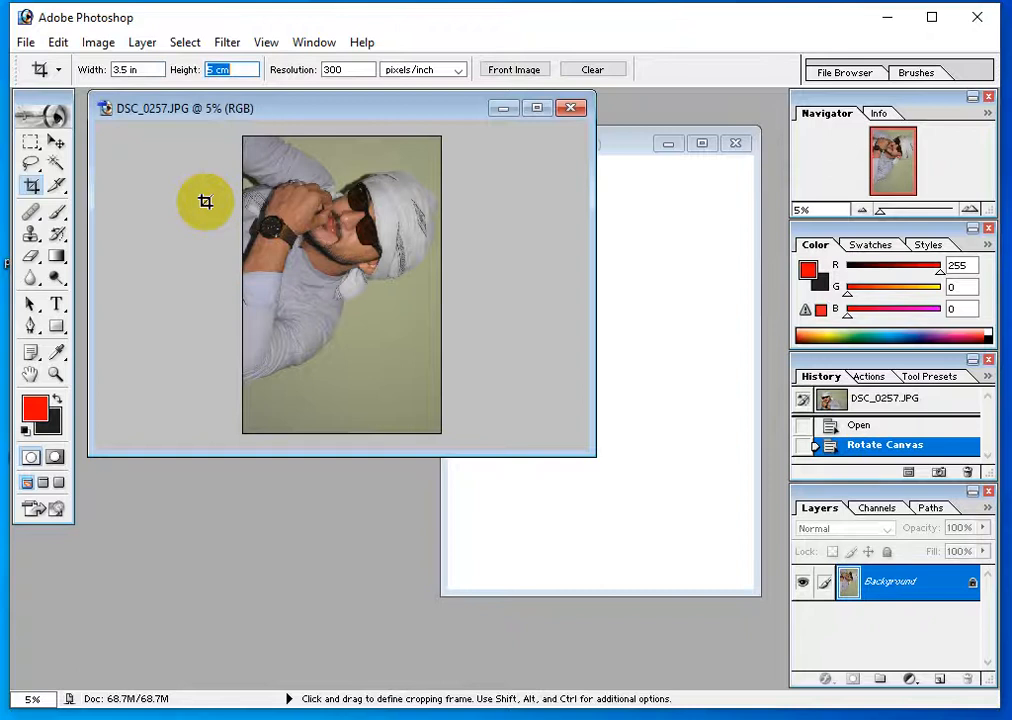
type("5.5 in")
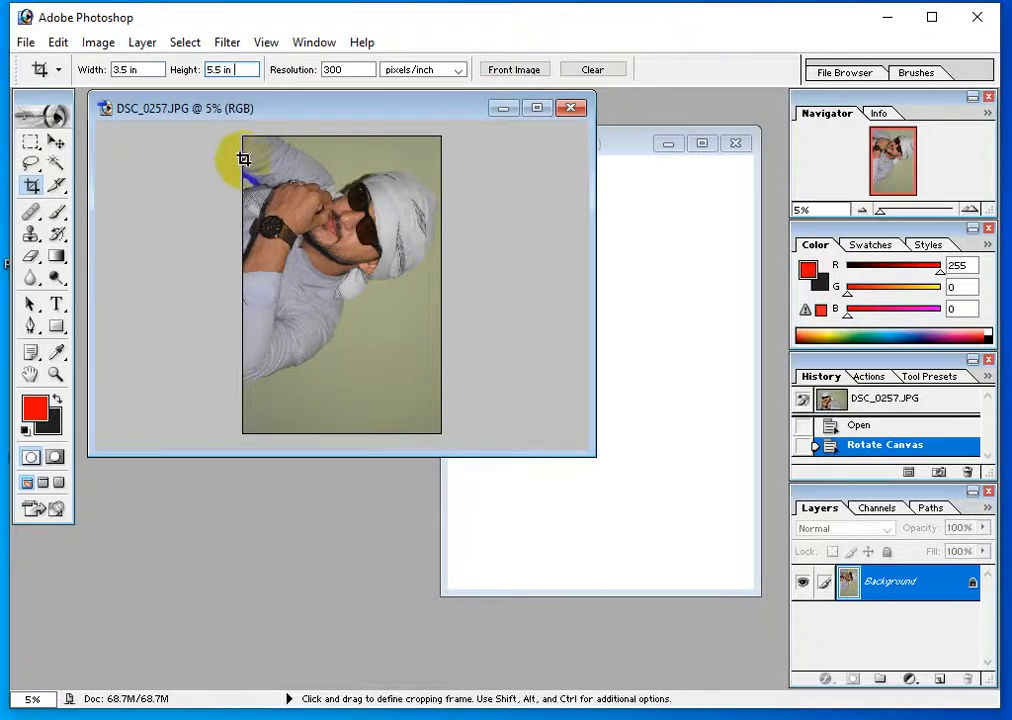
left_click_drag(243, 137, 547, 492)
key("Return")
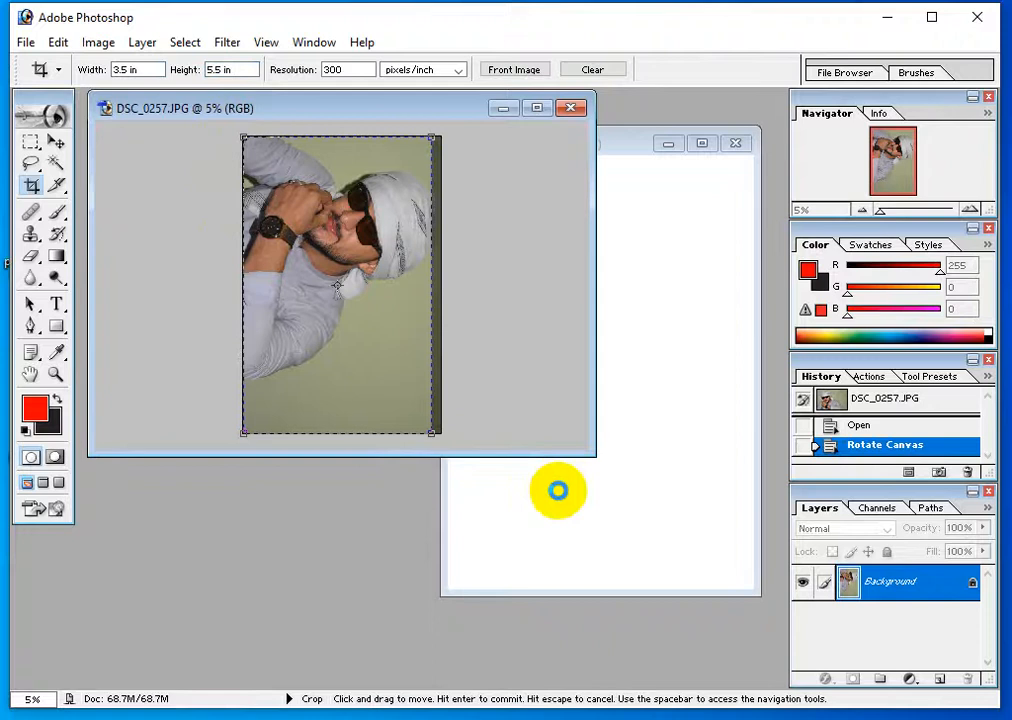
Place a copy of the cropped portrait in the A4 page's upper-left corner, and undo the placement
key("v")
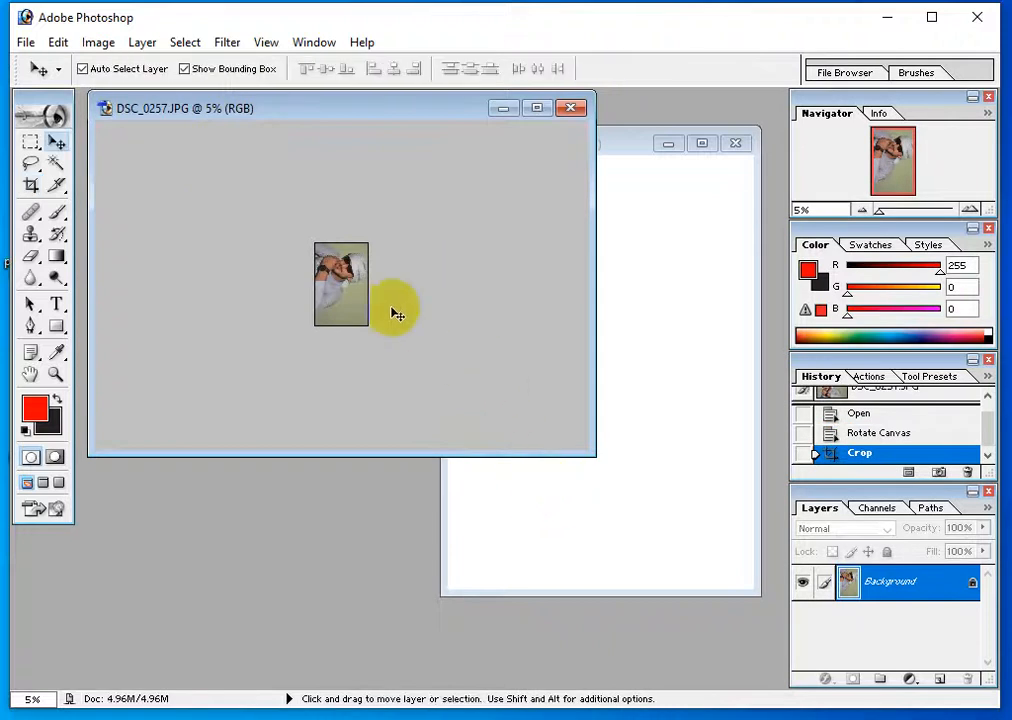
left_click_drag(345, 290, 559, 272)
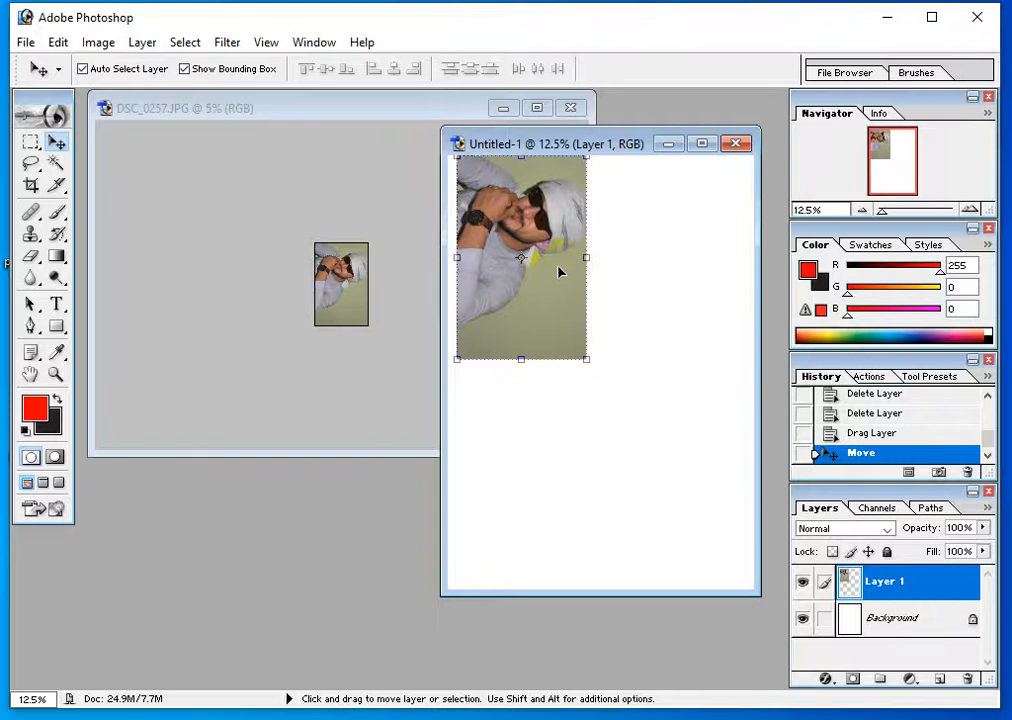
key("ctrl+z")
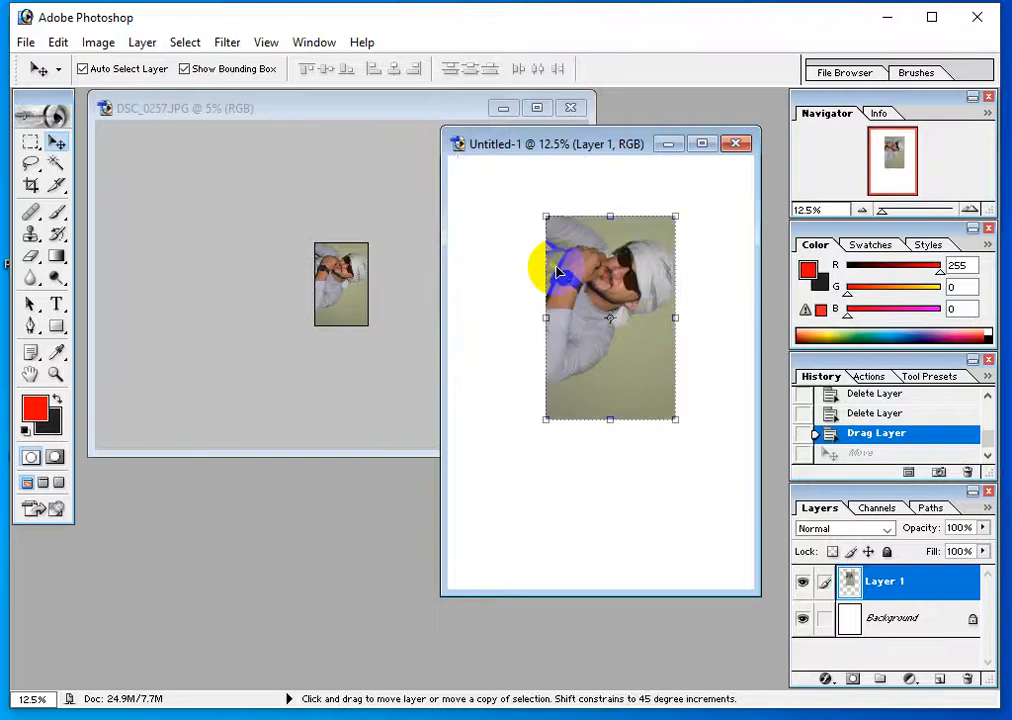
key("ctrl+alt+z")
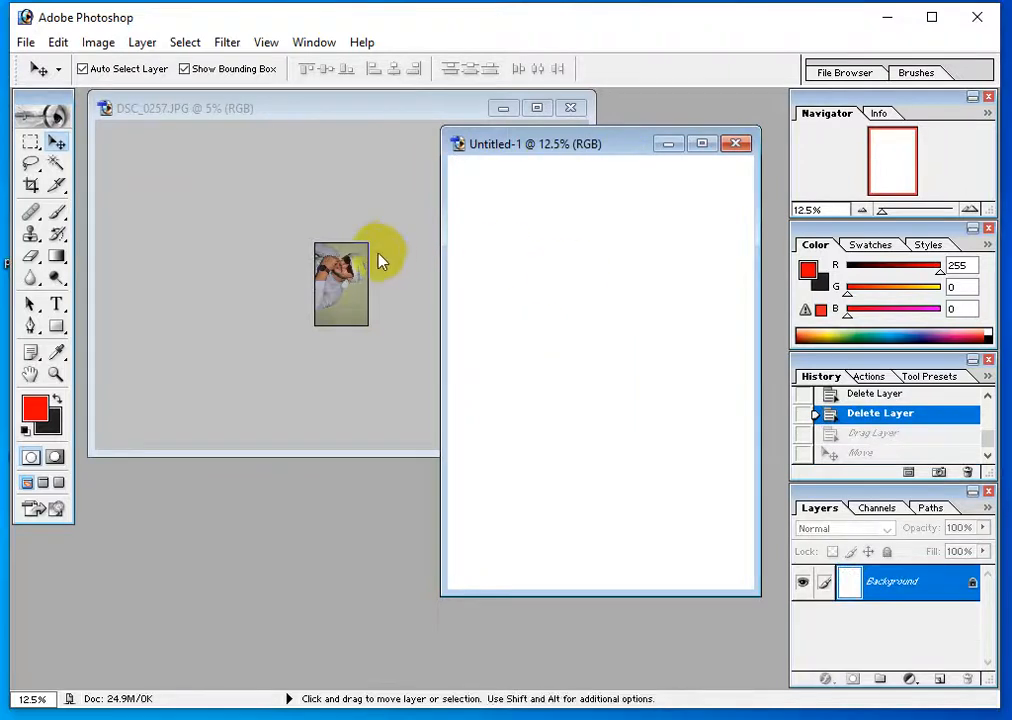
Select the whole canvas of DSC_0257.JPG and look through the Transform options
left_click(242, 175)
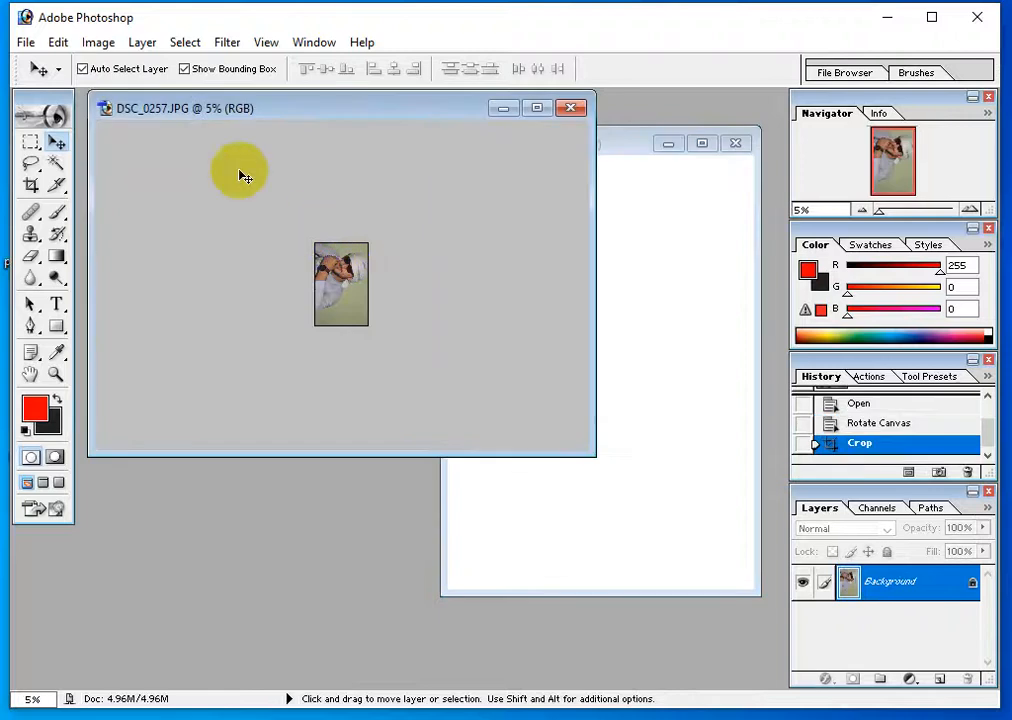
left_click(60, 44)
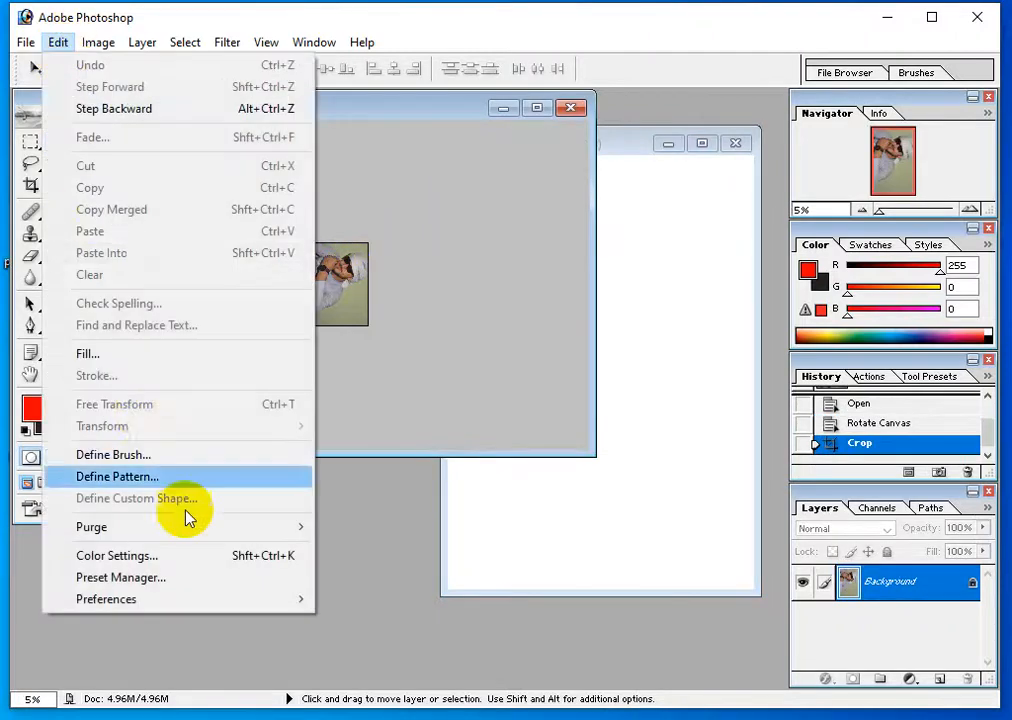
left_click(350, 312)
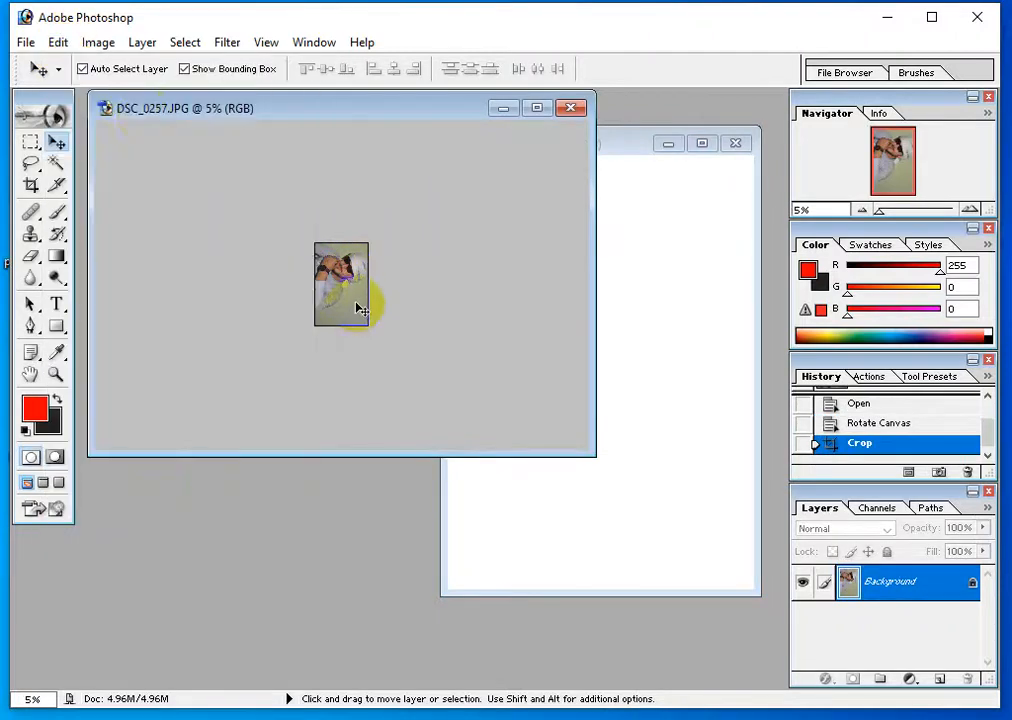
key("ctrl+a")
left_click(60, 42)
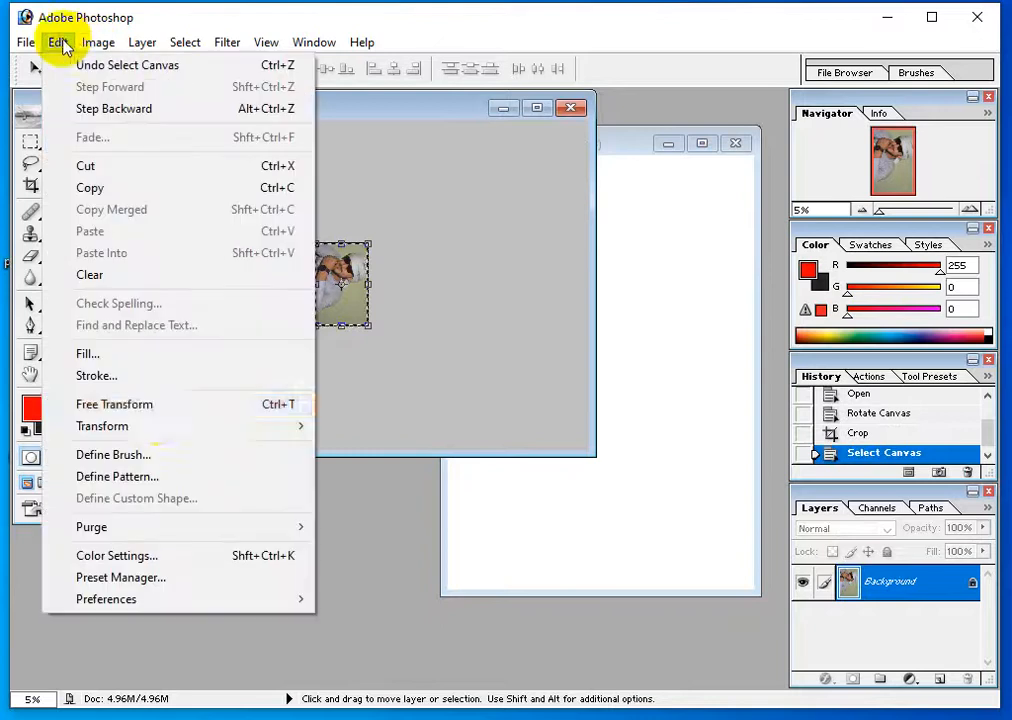
mouse_move(160, 438)
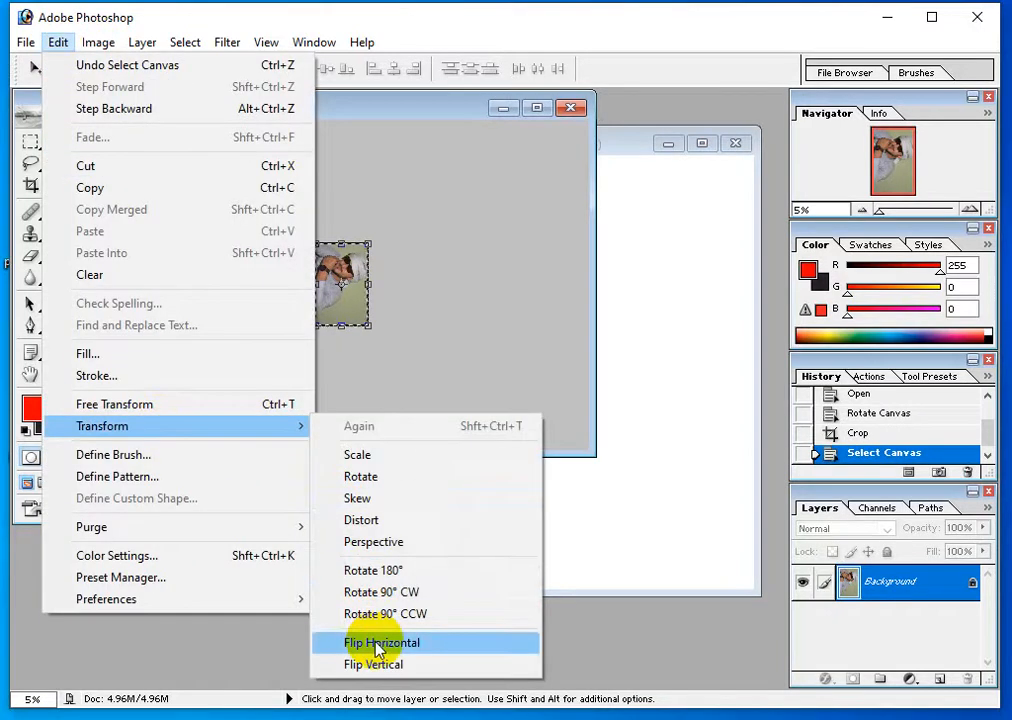
left_click(380, 142)
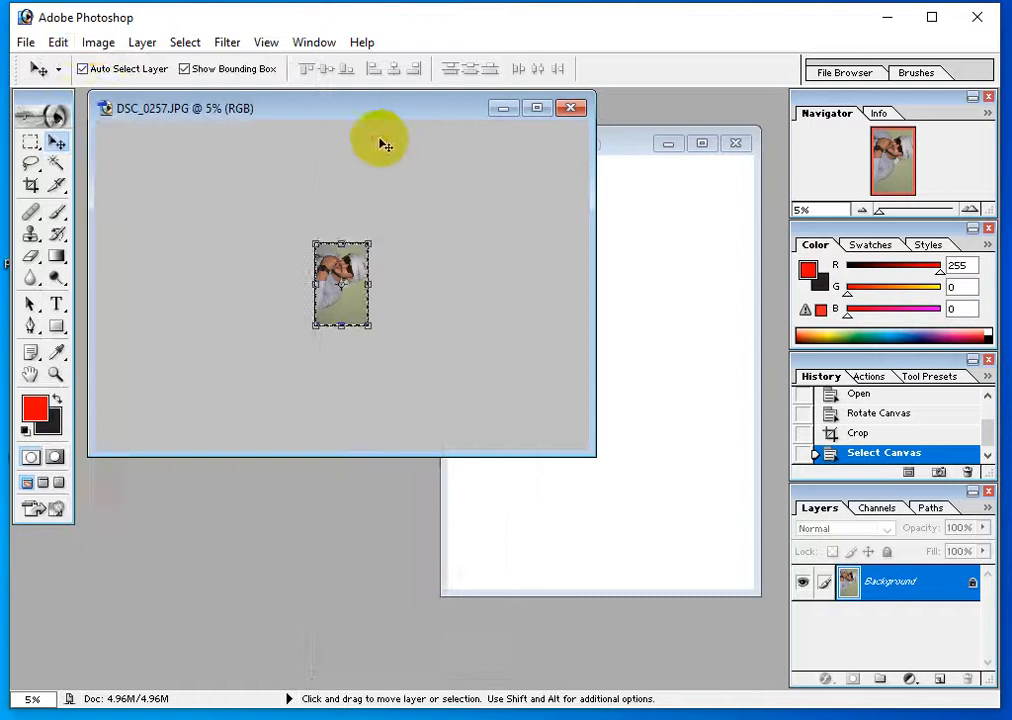
Rotate the whole canvas of the cropped DSC_0257.JPG 90° CCW
left_click(99, 44)
mouse_move(172, 240)
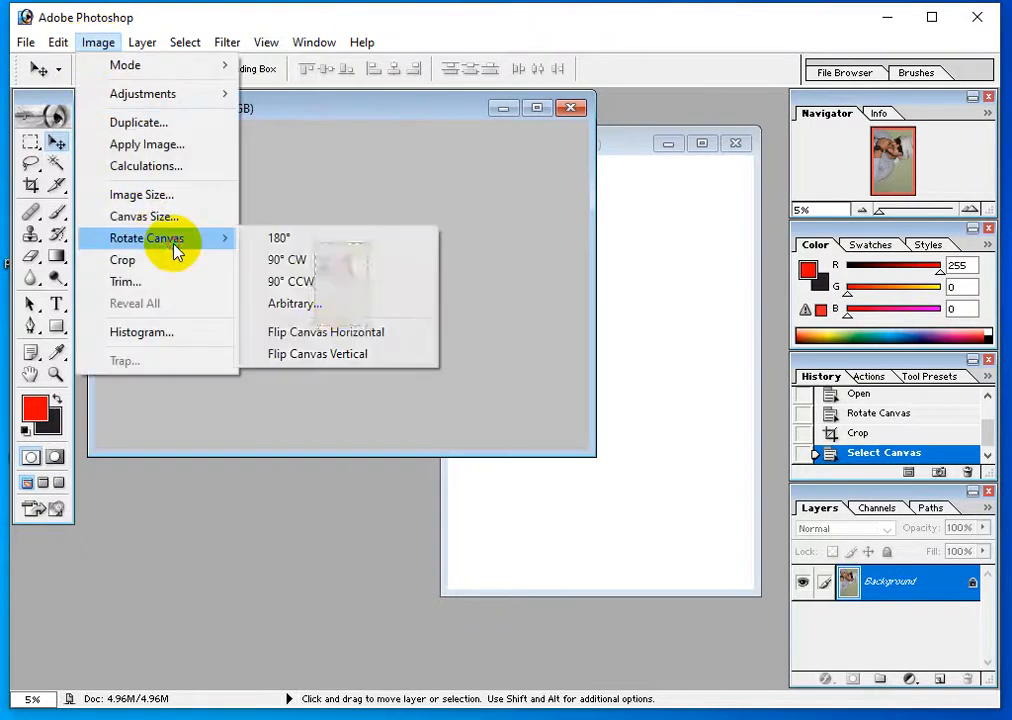
left_click(316, 282)
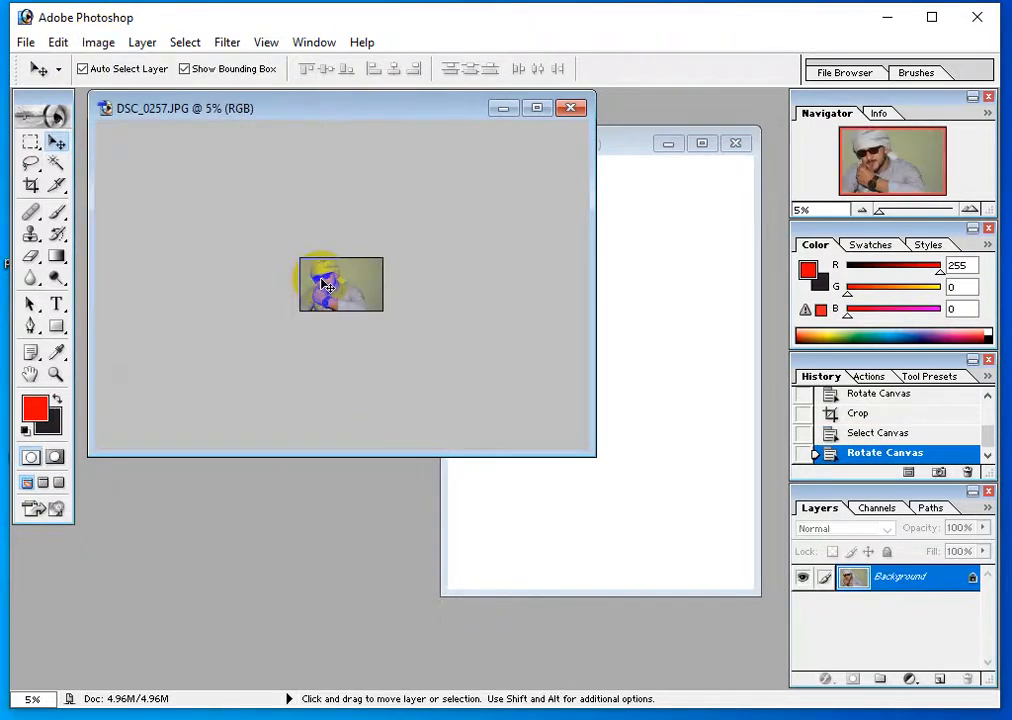
left_click_drag(325, 287, 339, 253)
left_click(515, 290)
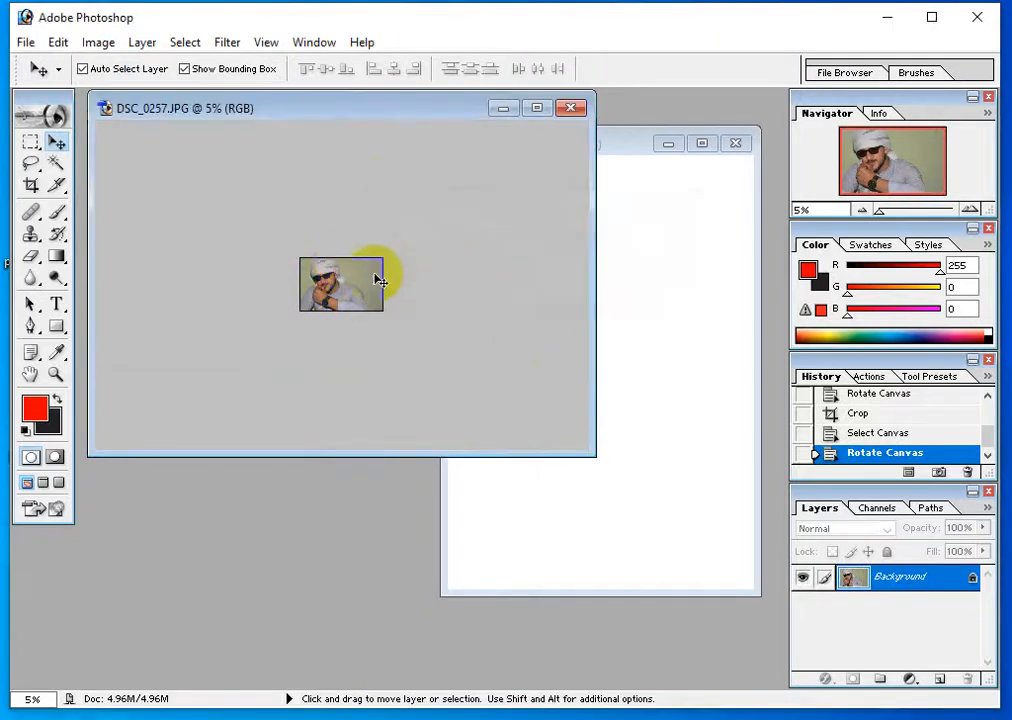
Set the Crop tool's size to 6 in wide and 8 in high for DSC_0257.JPG
key("z")
left_click(384, 318)
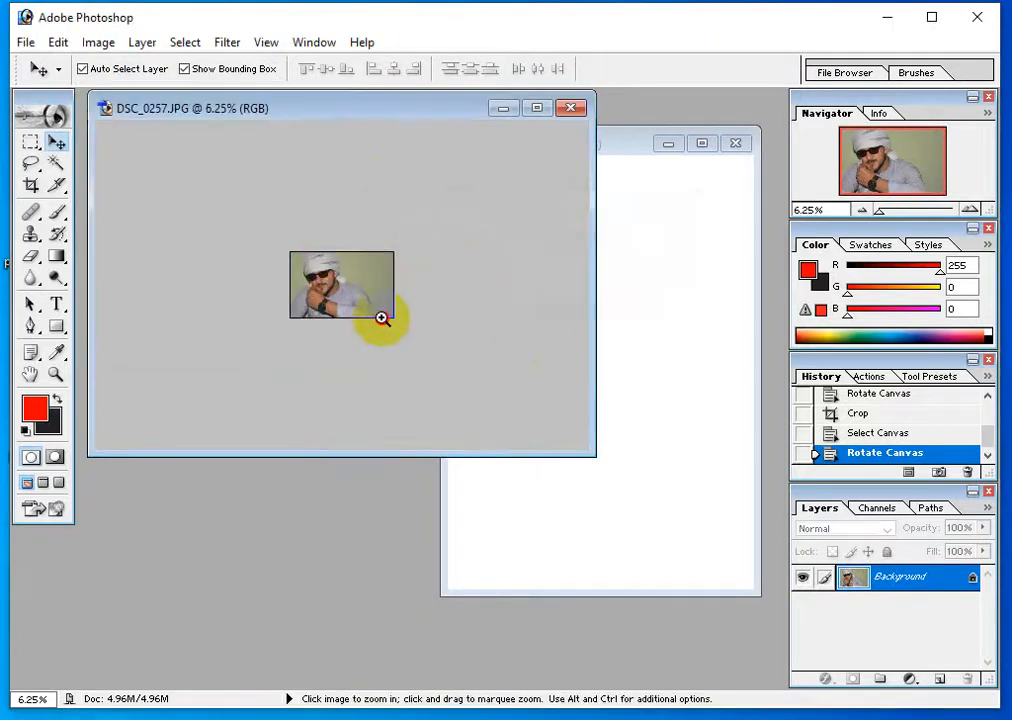
left_click(382, 315)
left_click(382, 315)
key("v")
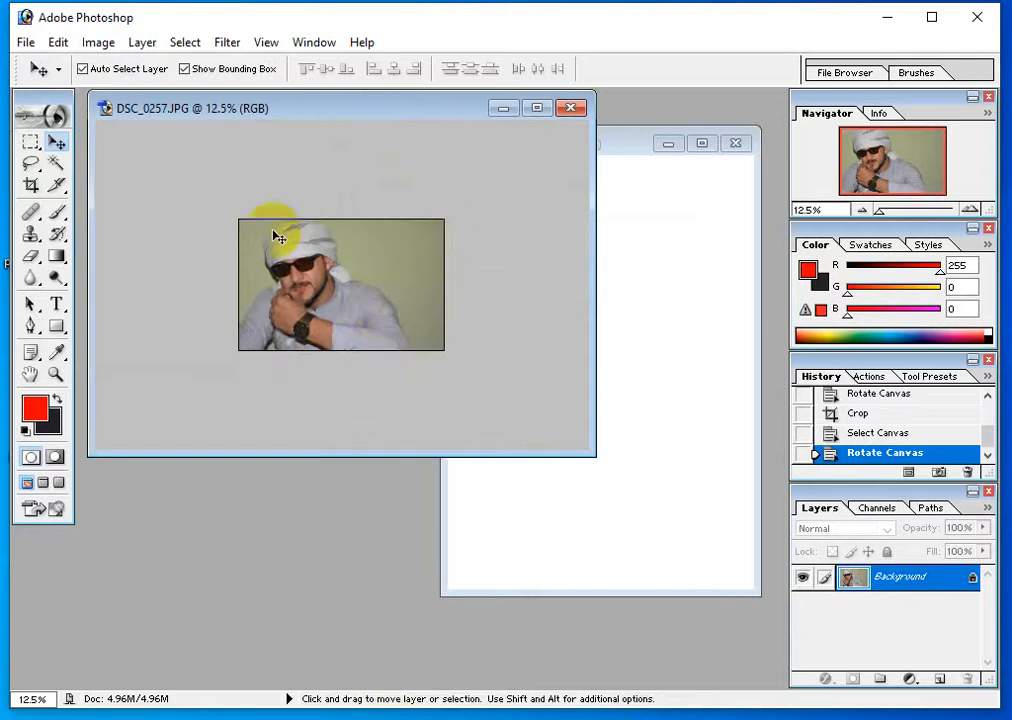
left_click(31, 164)
left_click(31, 186)
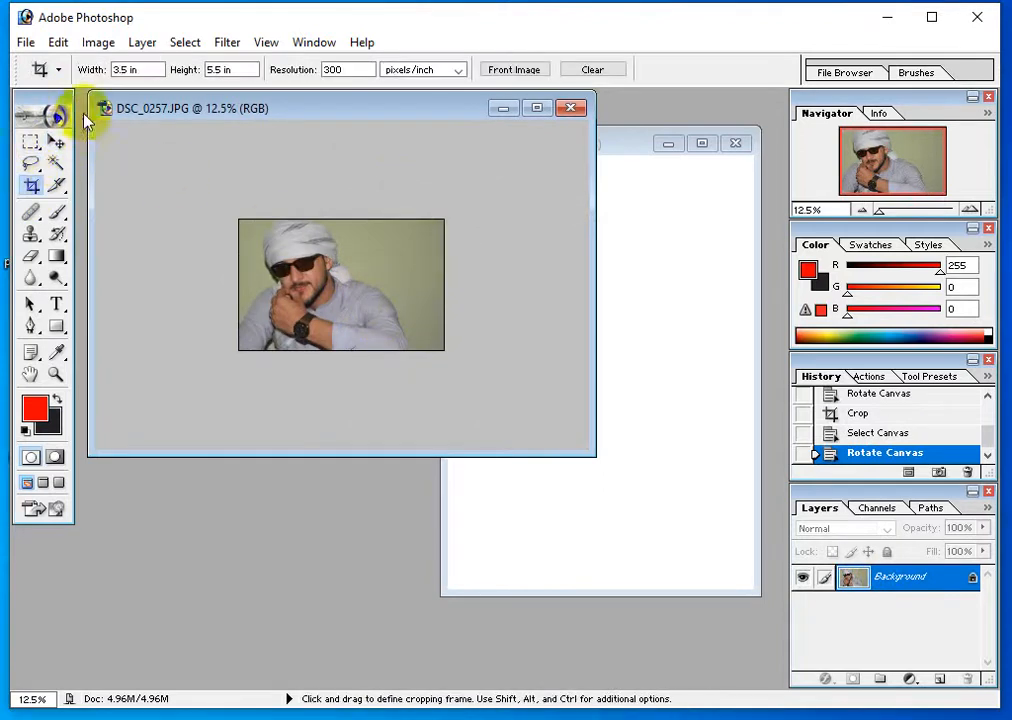
left_click(129, 69)
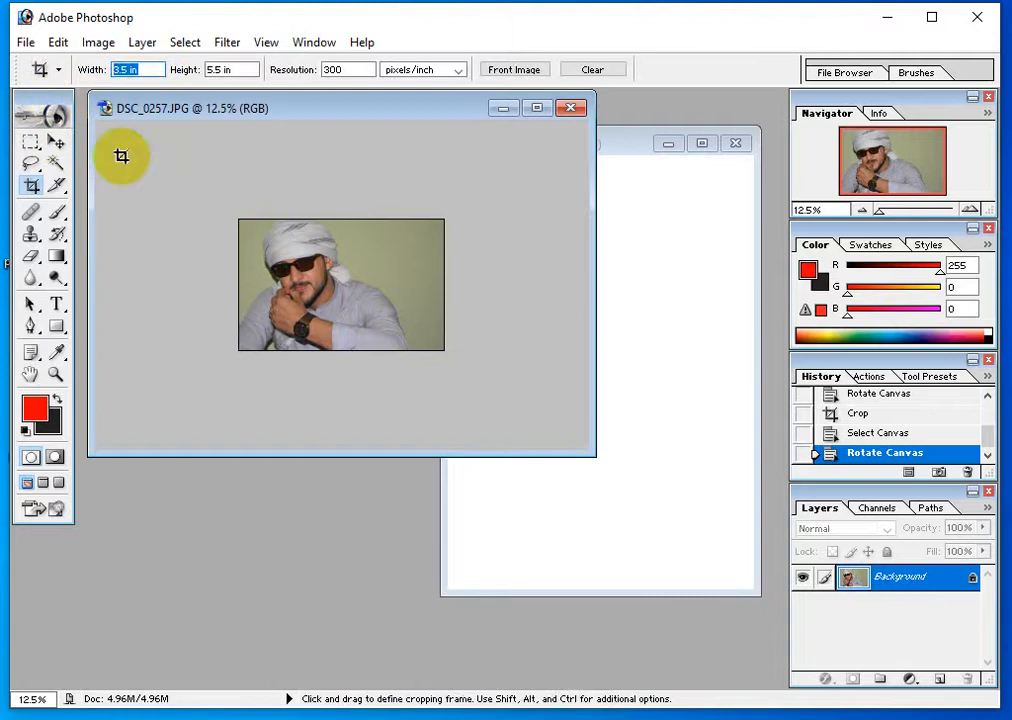
key("Tab")
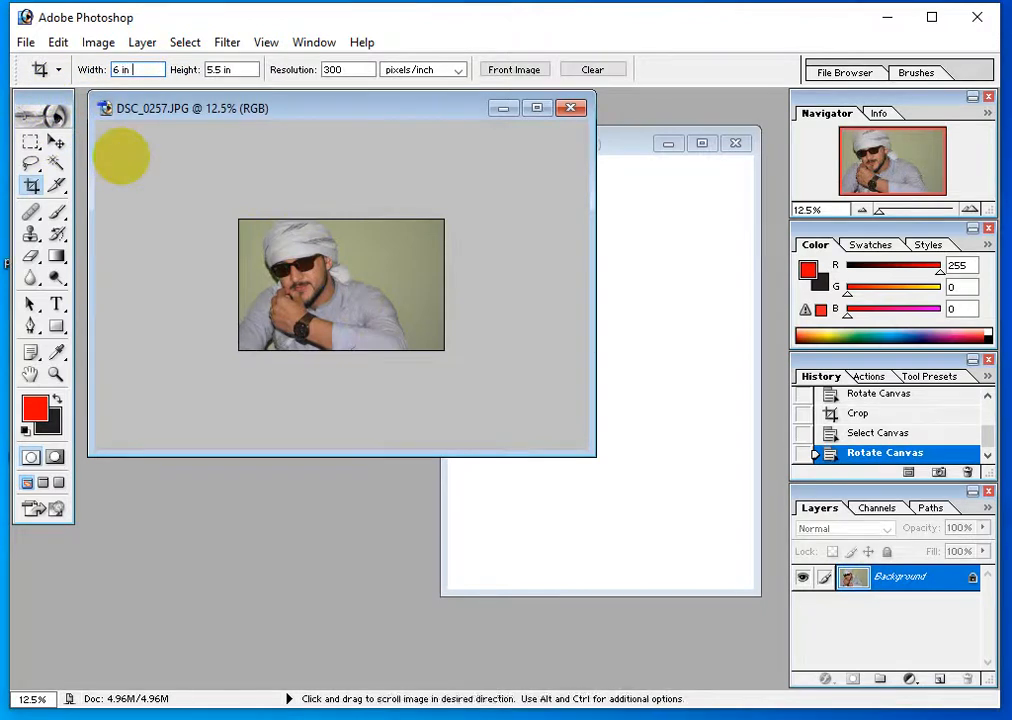
type("8 in")
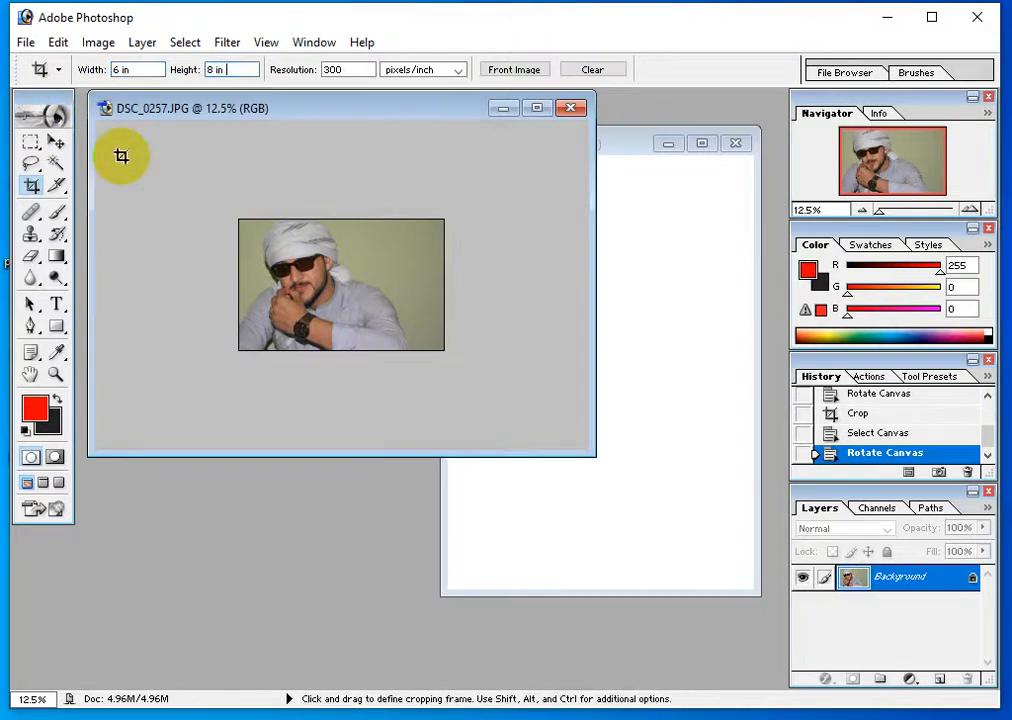
left_click_drag(187, 201, 468, 409)
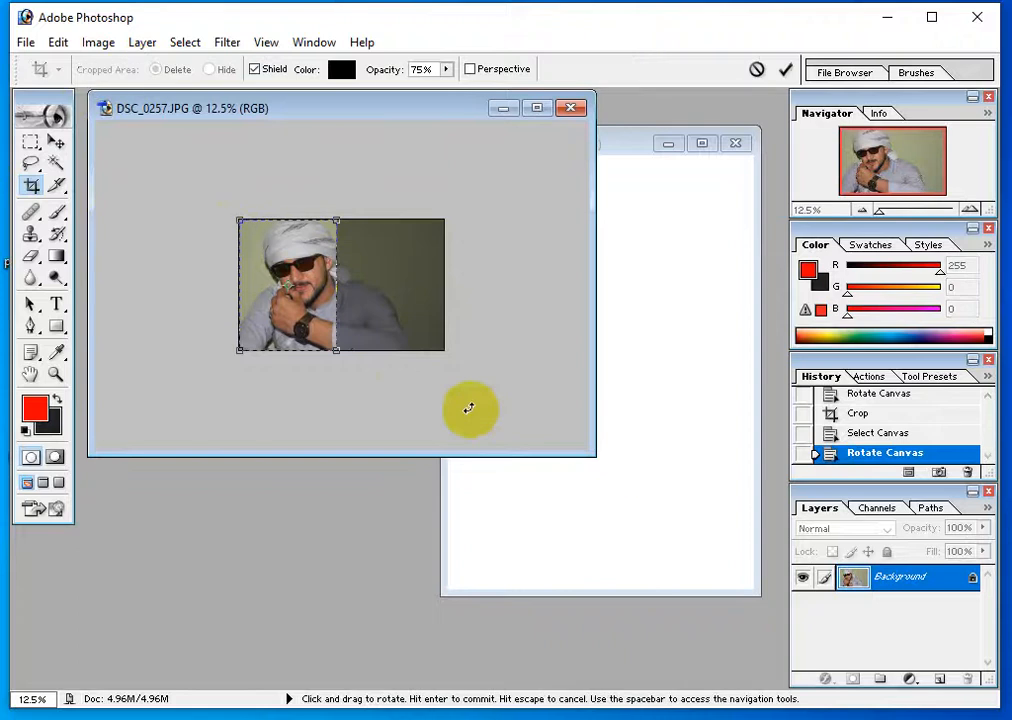
right_click(262, 285)
left_click(284, 316)
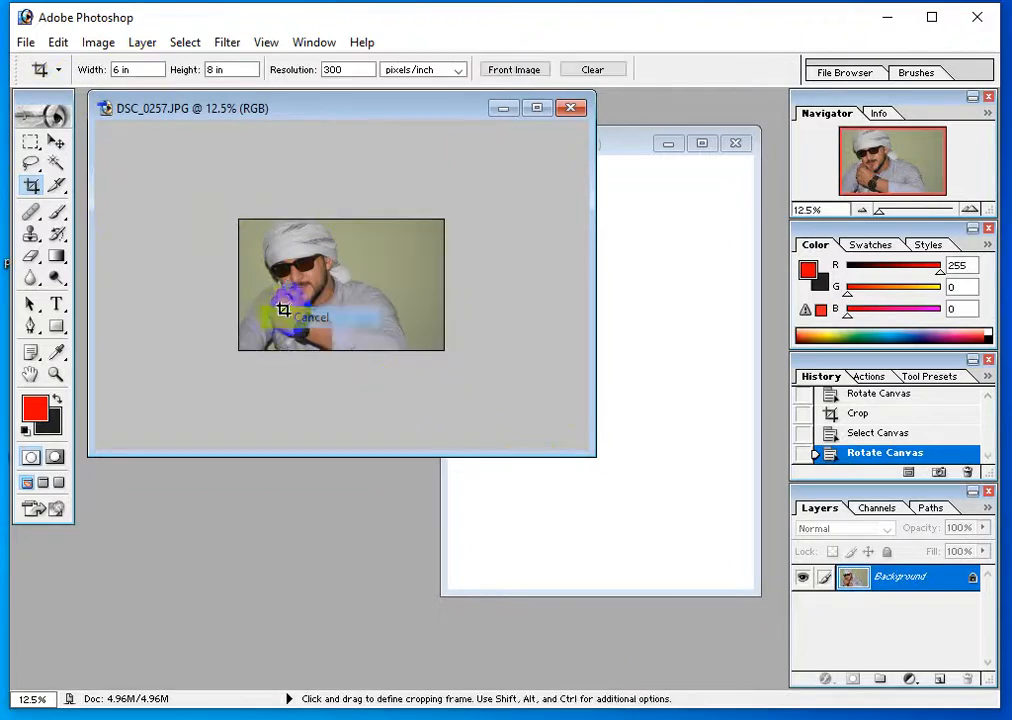
Rotate the canvas of DSC_0257.JPG 90° CW and crop the portrait to 6 by 8 in
left_click(98, 42)
mouse_move(224, 246)
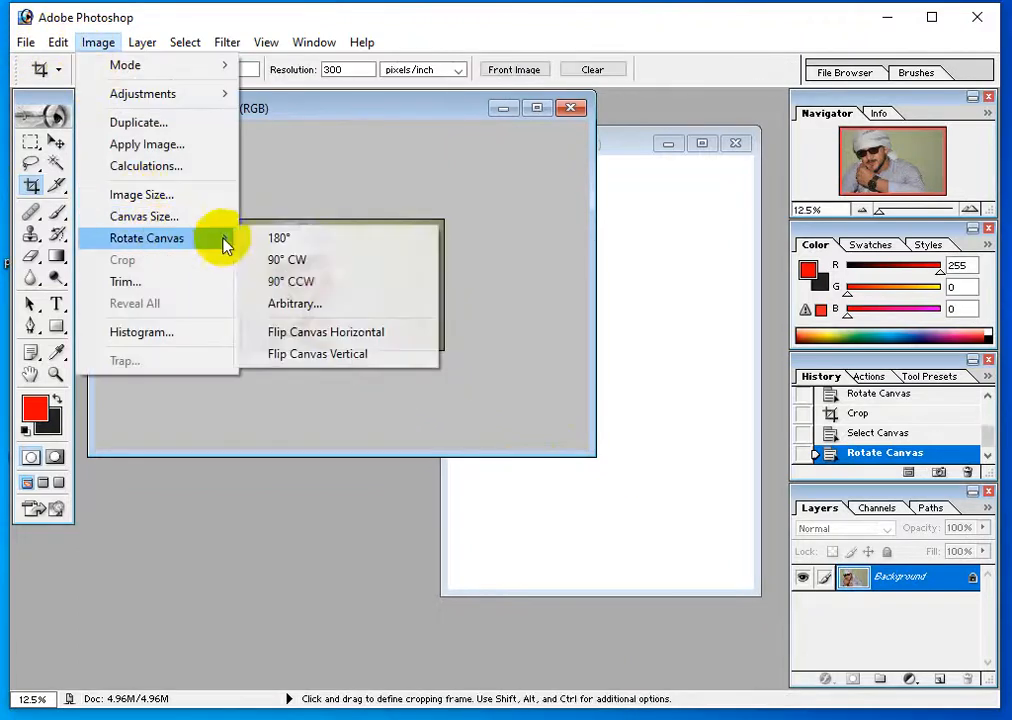
left_click(338, 261)
left_click_drag(274, 163, 470, 422)
double_click(474, 418)
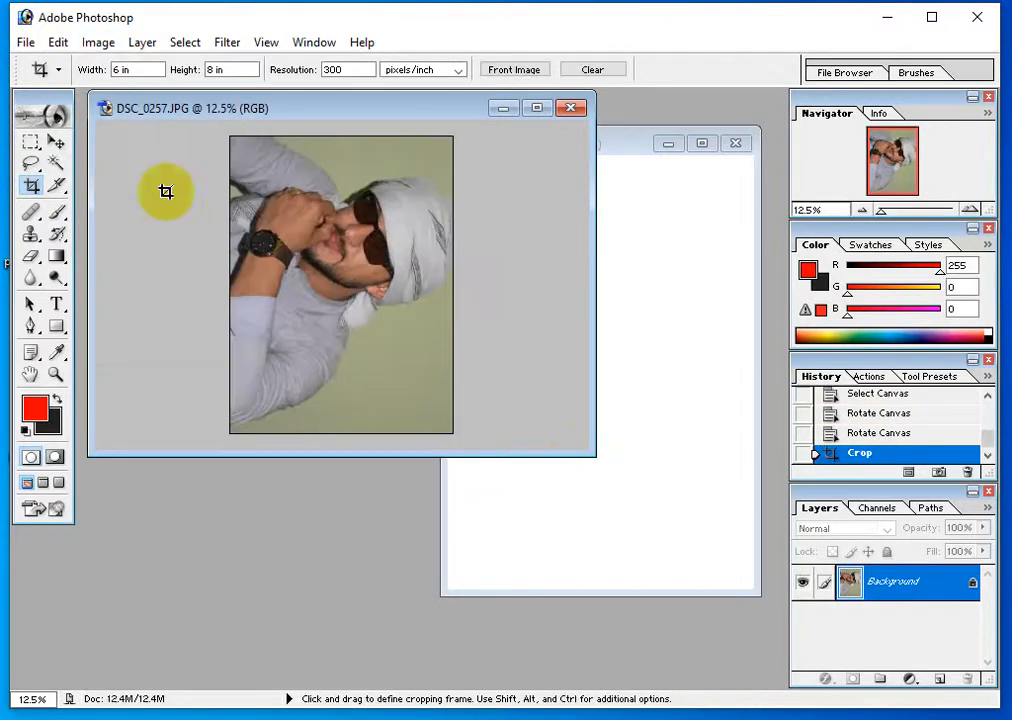
Rotate the canvas of the 6 by 8 in crop another 90° clockwise so it lies in landscape format
left_click(92, 51)
key("e")
key("9")
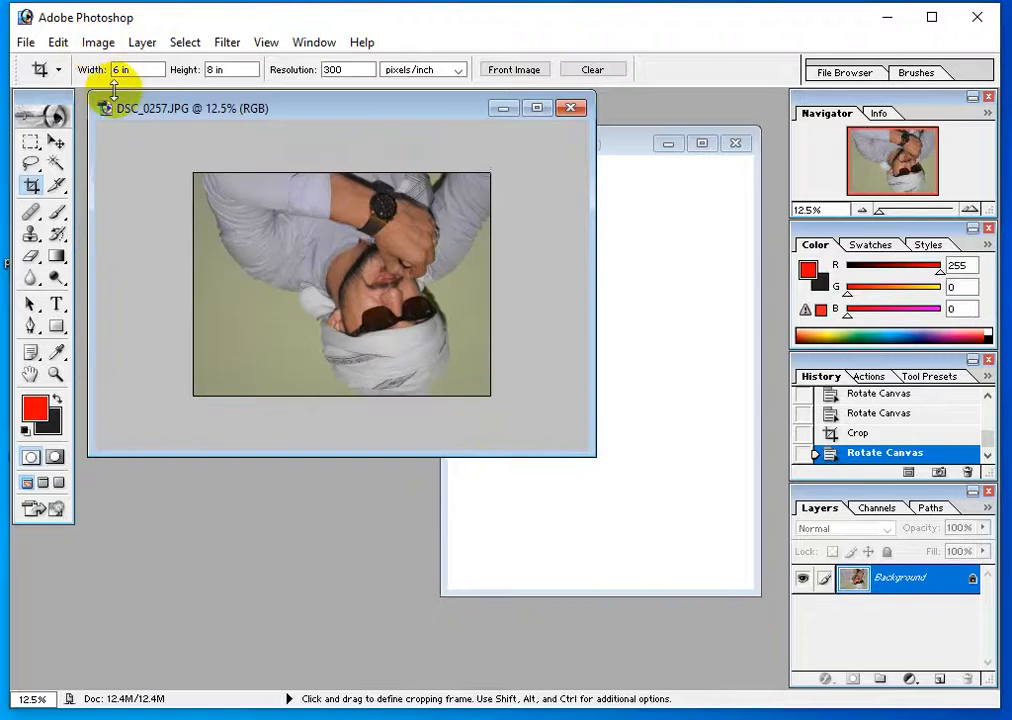
Copy the landscape portrait onto the A4 page's upper half and nudge it slightly right and up
key("v")
left_click_drag(312, 228, 562, 222)
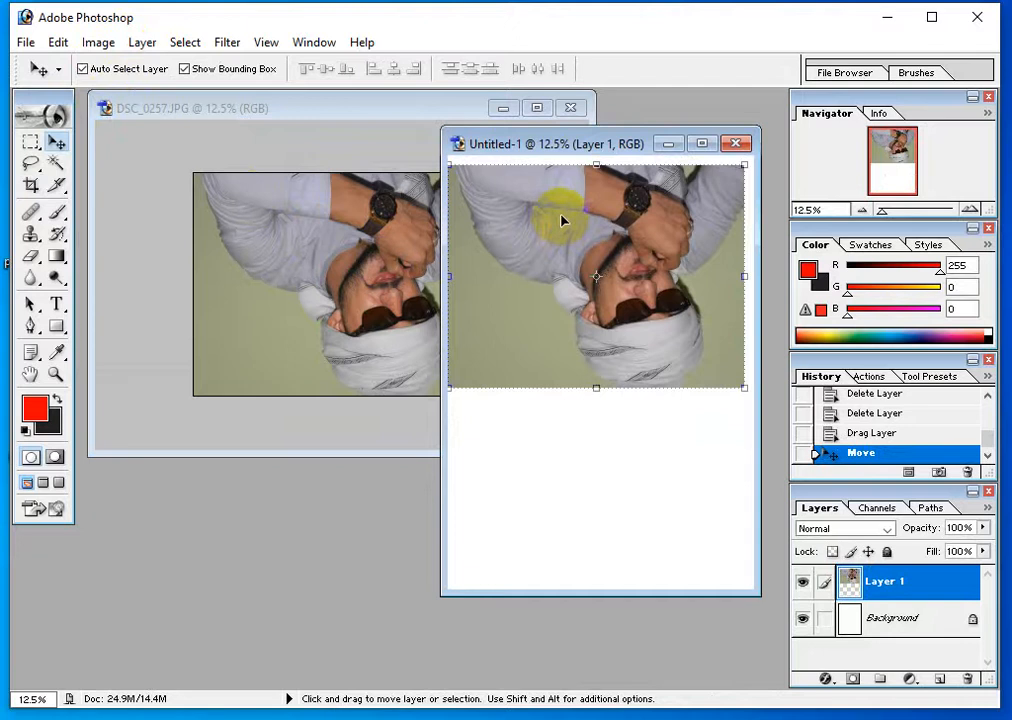
key("shift+Right")
key("shift+Right")
key("shift+Right")
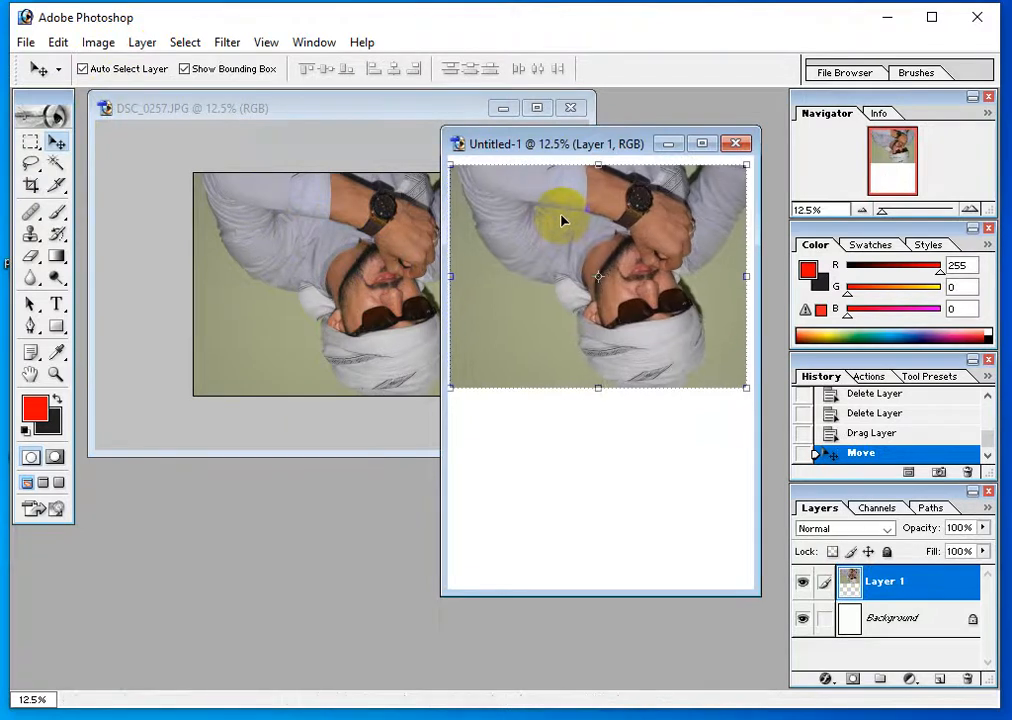
key("shift+Up")
key("shift+Up")
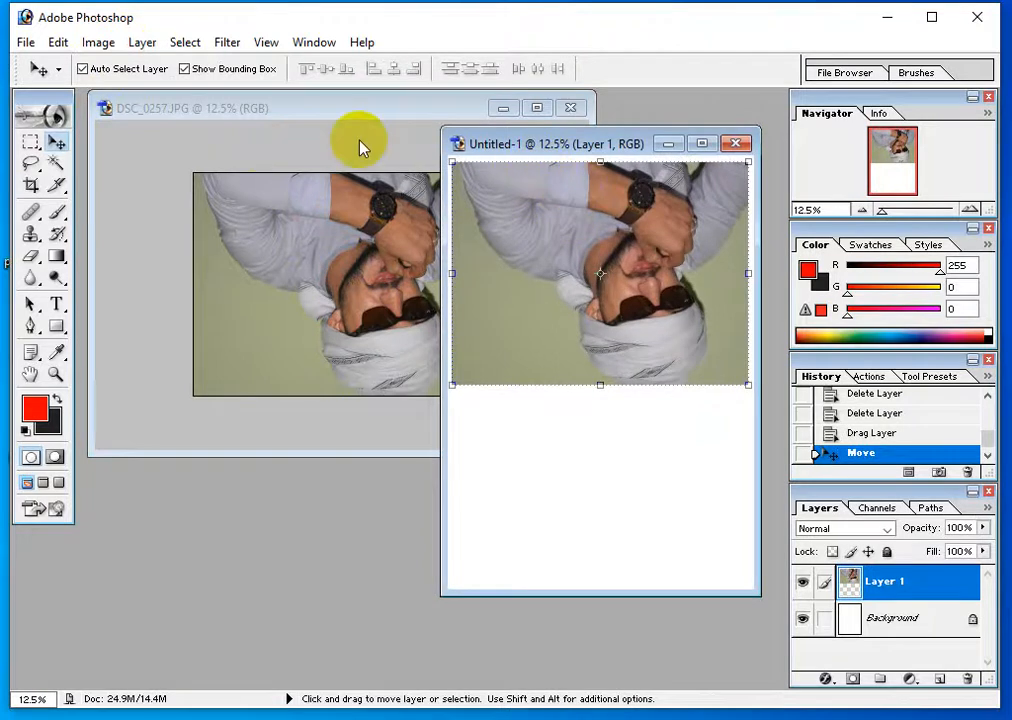
Undo the last canvas rotation and the 6 by 8 in crop of DSC_0257.JPG
left_click(318, 222)
key("ctrl+alt+z")
key("ctrl+alt+z")
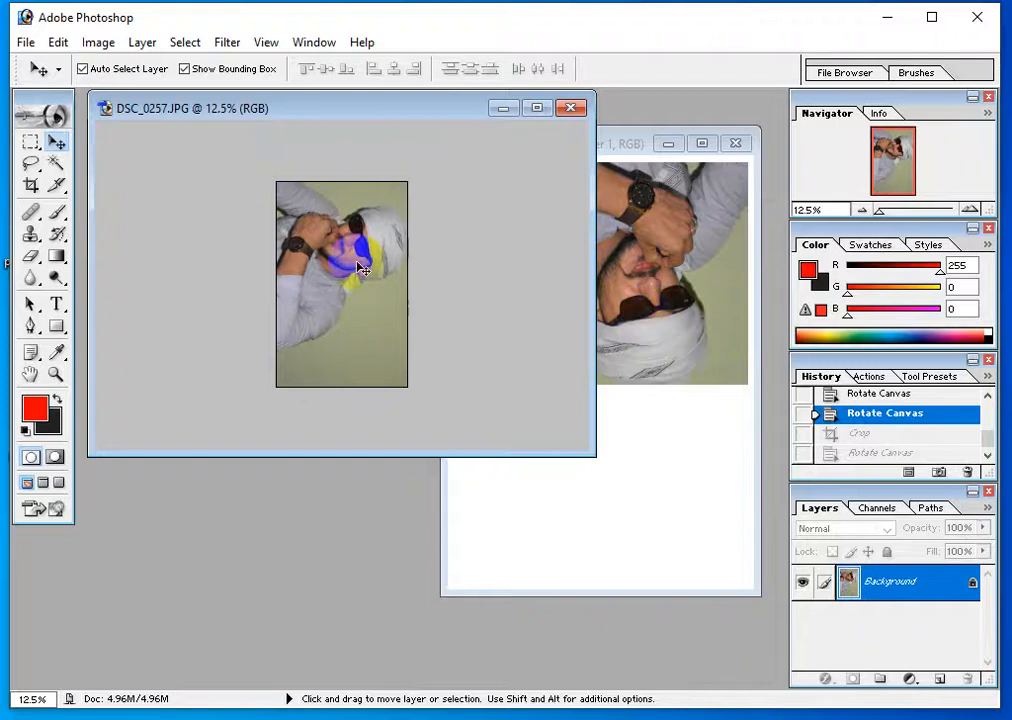
Crop the portrait in DSC_0257.JPG to 8 by 11 in at 300 pixels/inch
left_click(32, 185)
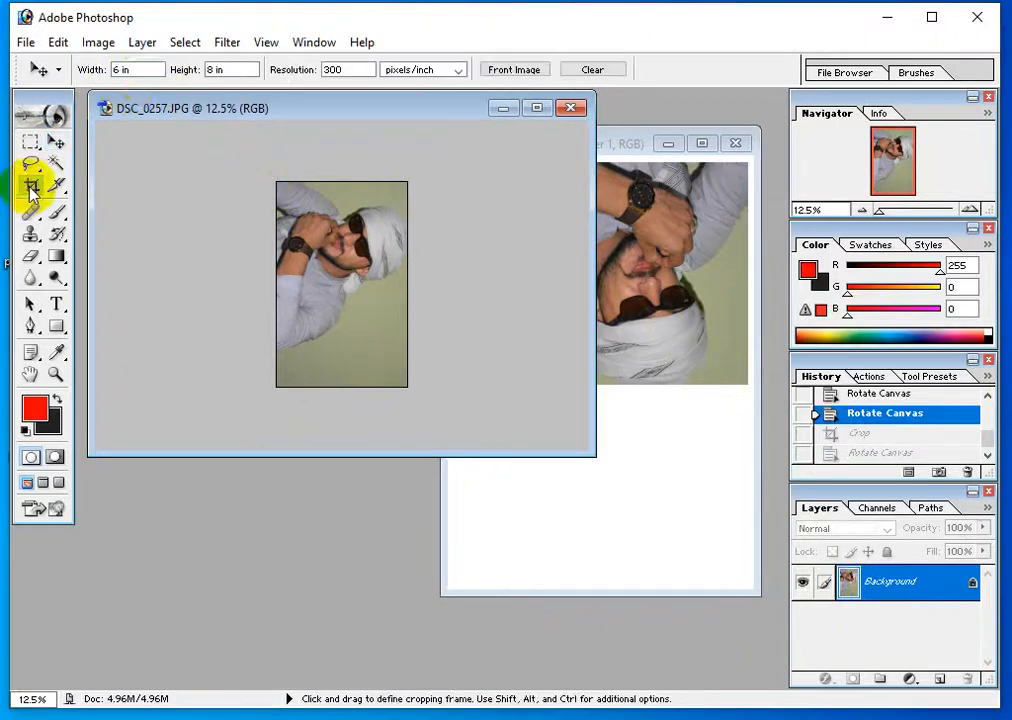
left_click(128, 70)
type("8 u")
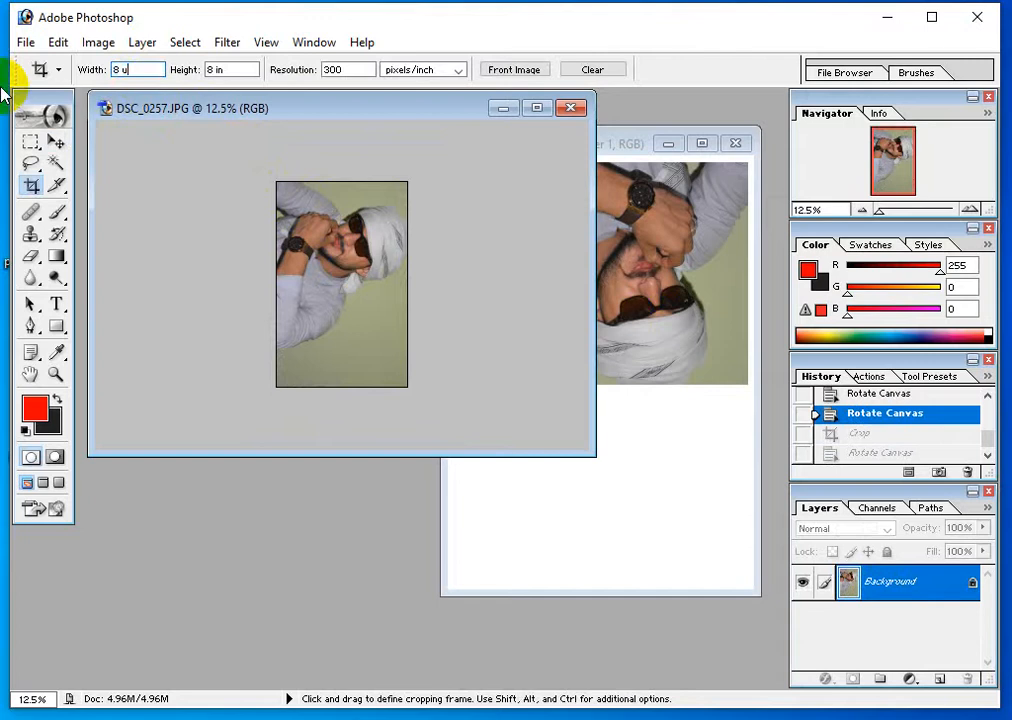
type("b")
key("Tab")
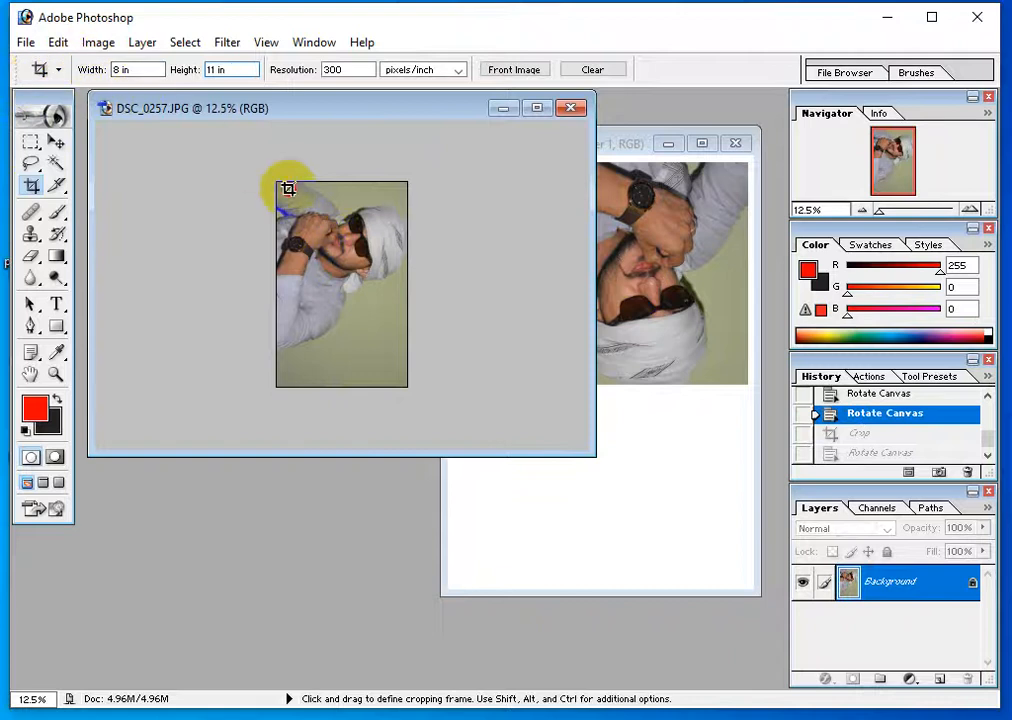
left_click_drag(279, 184, 603, 556)
key("Return")
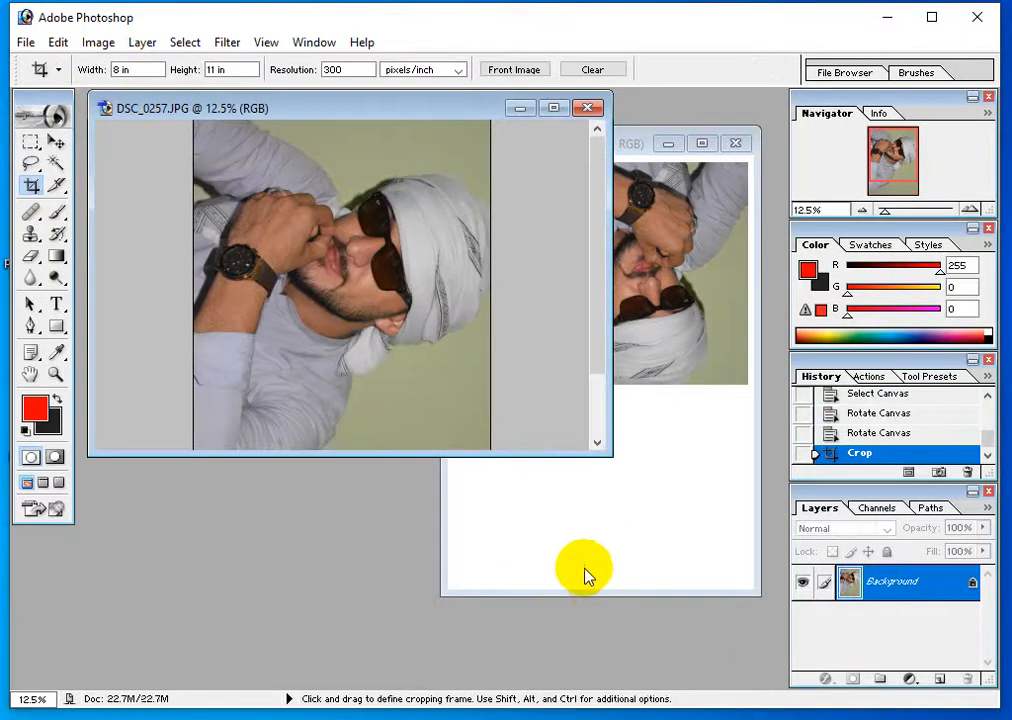
Copy the 8 by 11 in portrait onto the A4 page, over the landscape portrait, and show the whole page
key("v")
left_click_drag(527, 490, 639, 305)
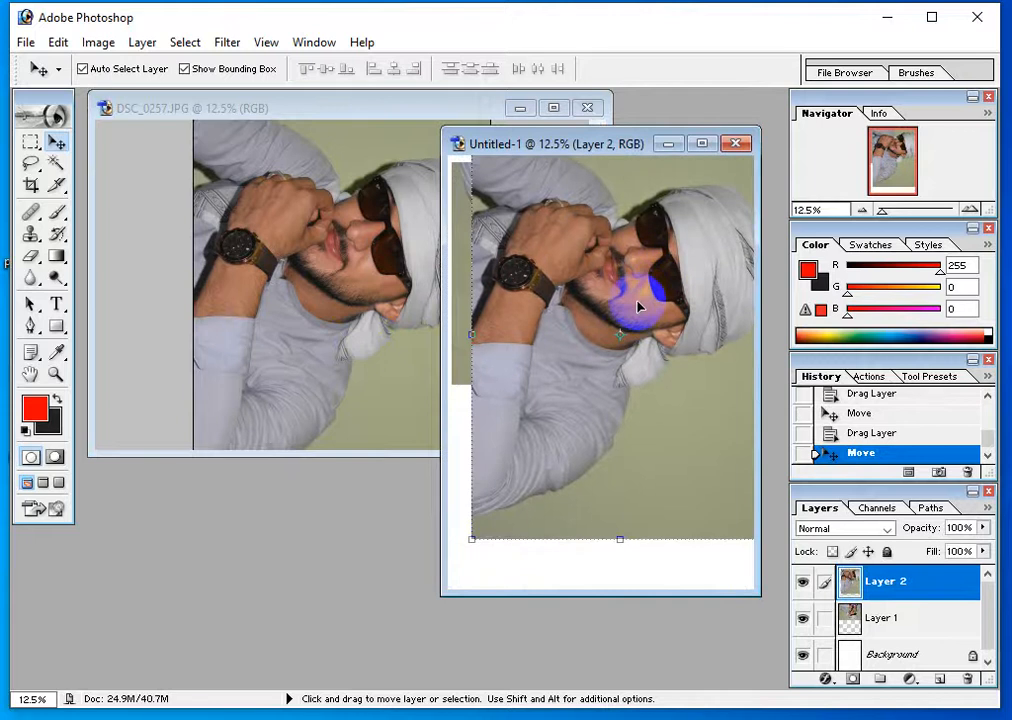
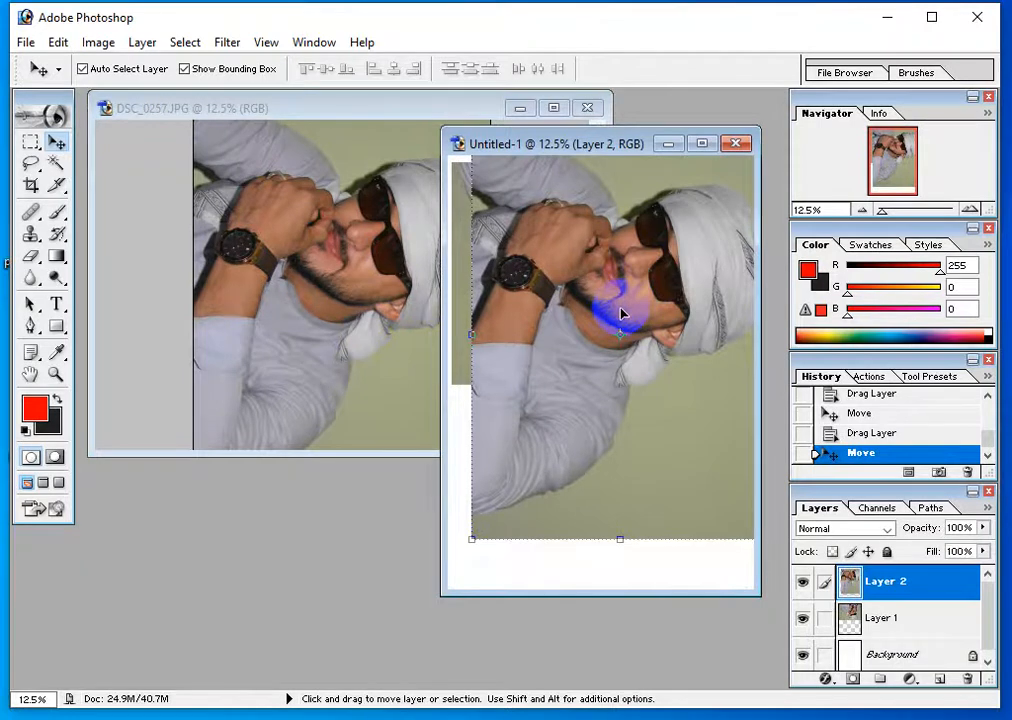
key("ctrl+minus")
key("ctrl+minus")
Return to DSC_0257.JPG, fit the whole portrait in view and activate the Crop tool
left_click(223, 346)
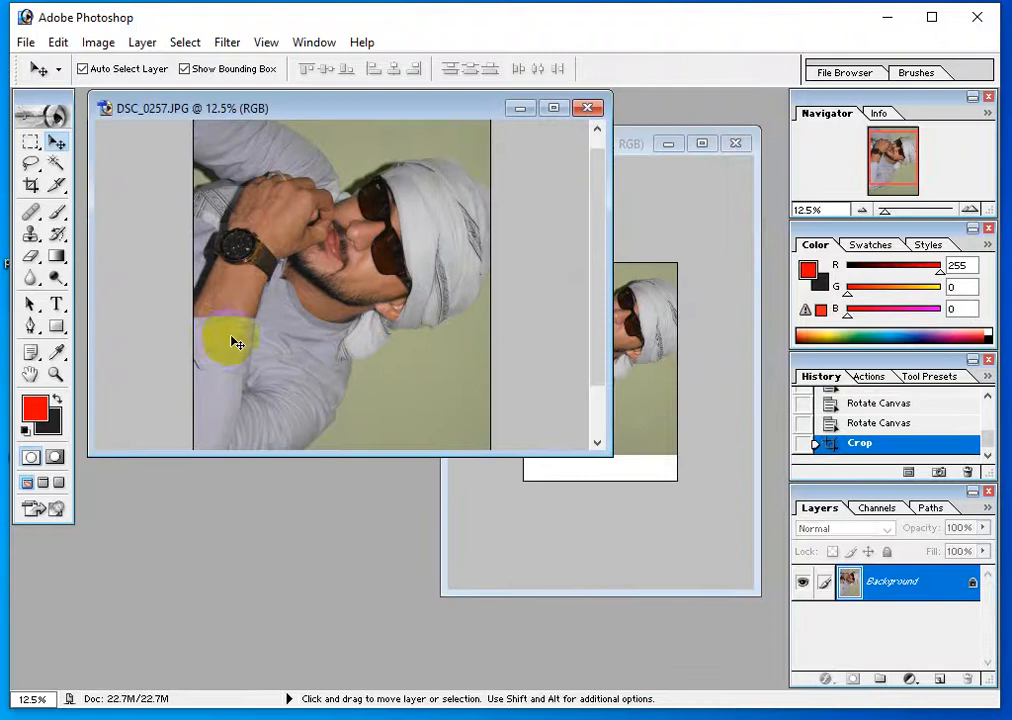
key("ctrl+minus")
left_click(33, 185)
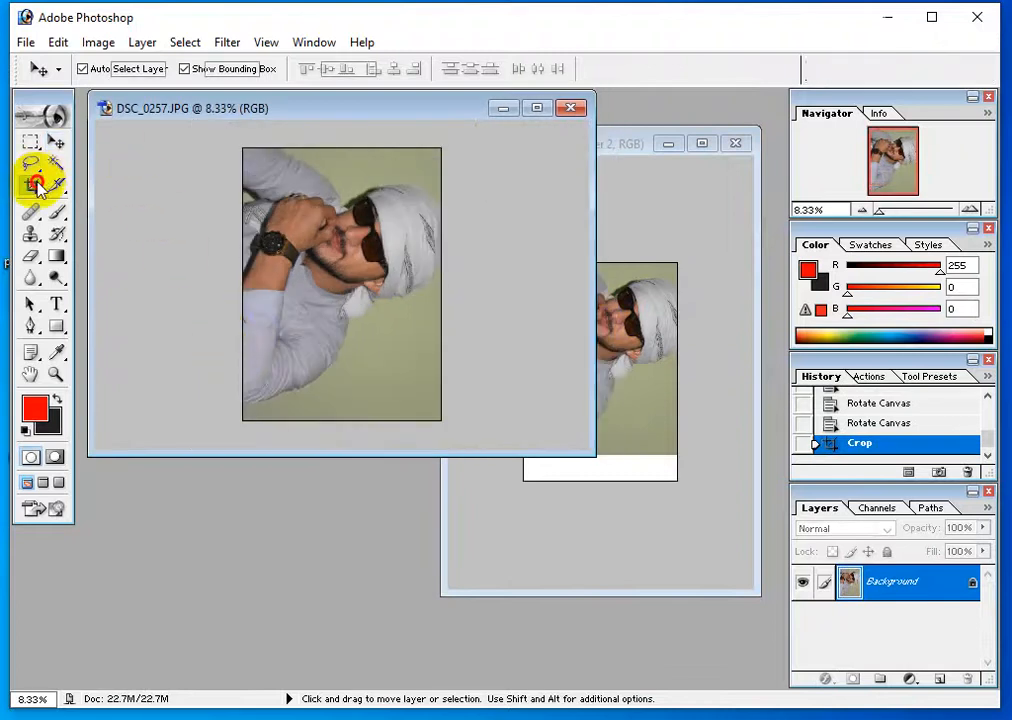
Set the Crop tool to a width of 27.9 cm and a height of 29 cm
left_click(134, 69)
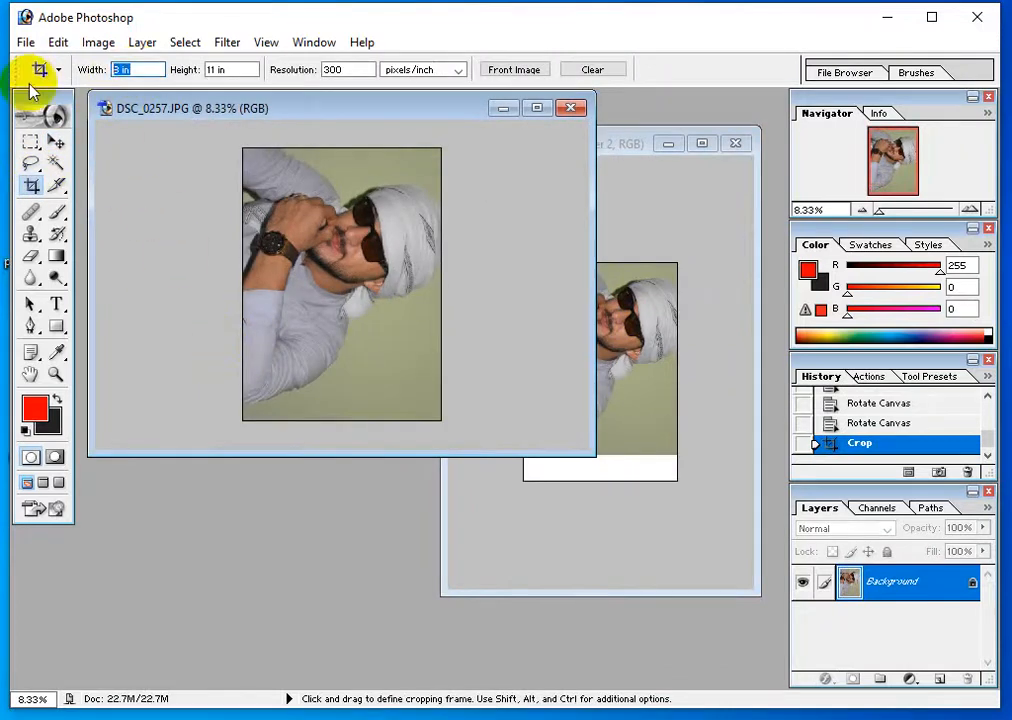
type("27 c")
key("Return")
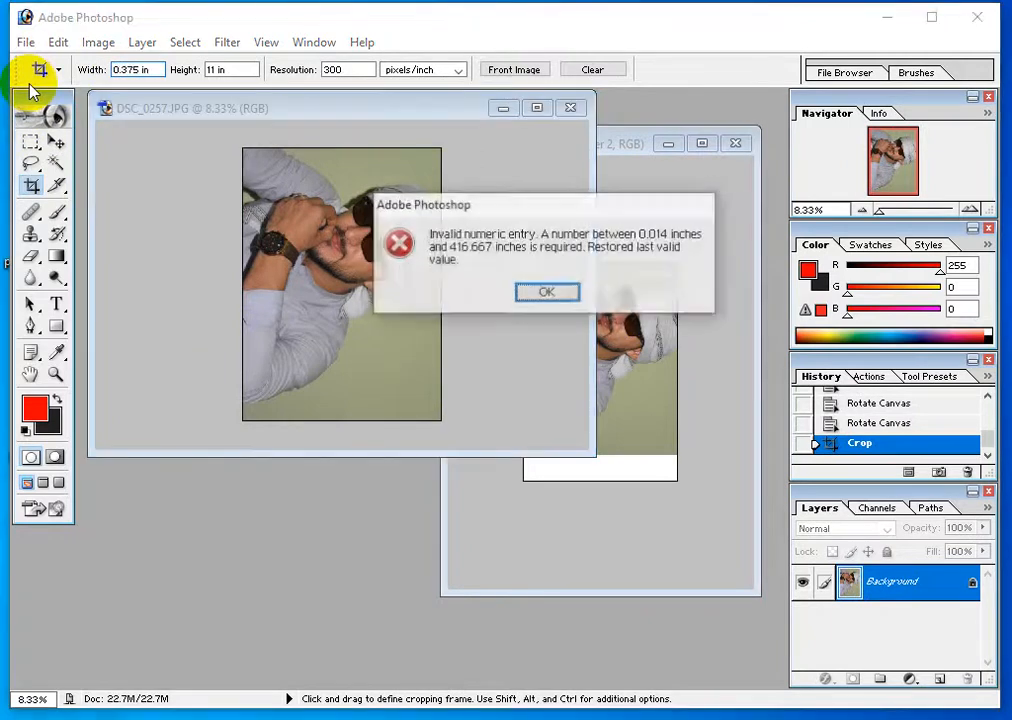
key("Return")
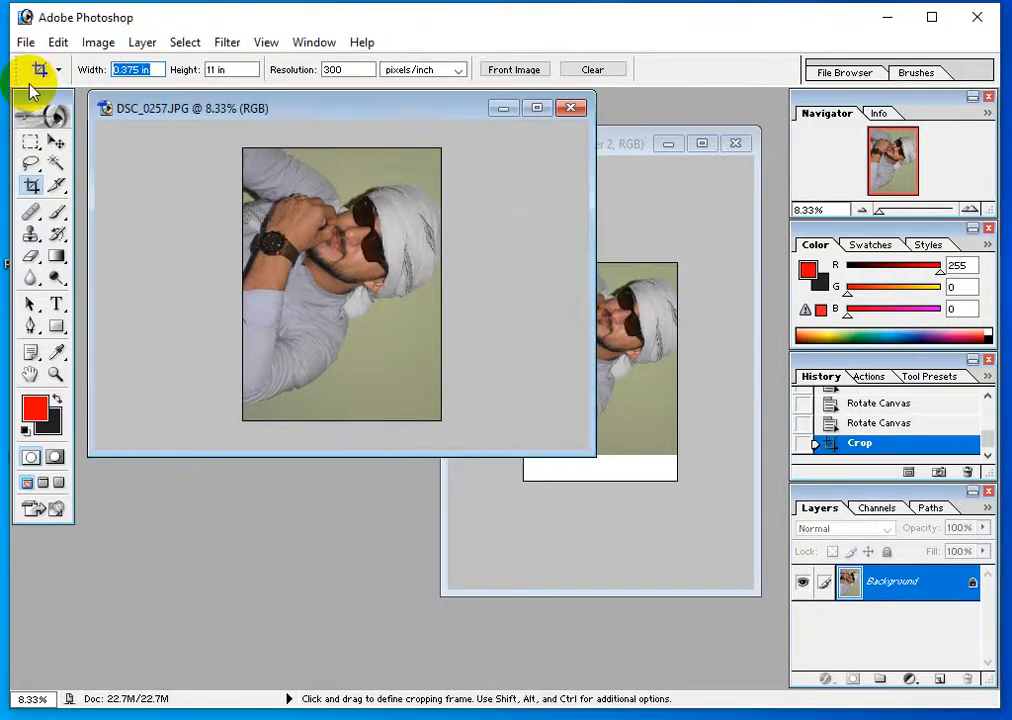
type("27.9")
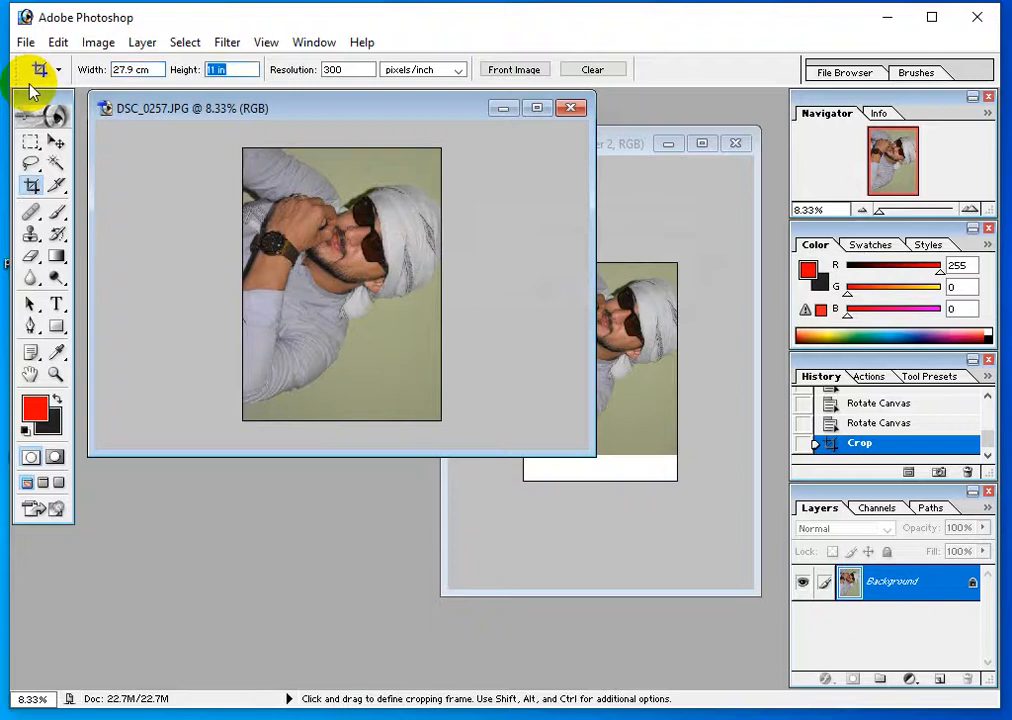
type("29")
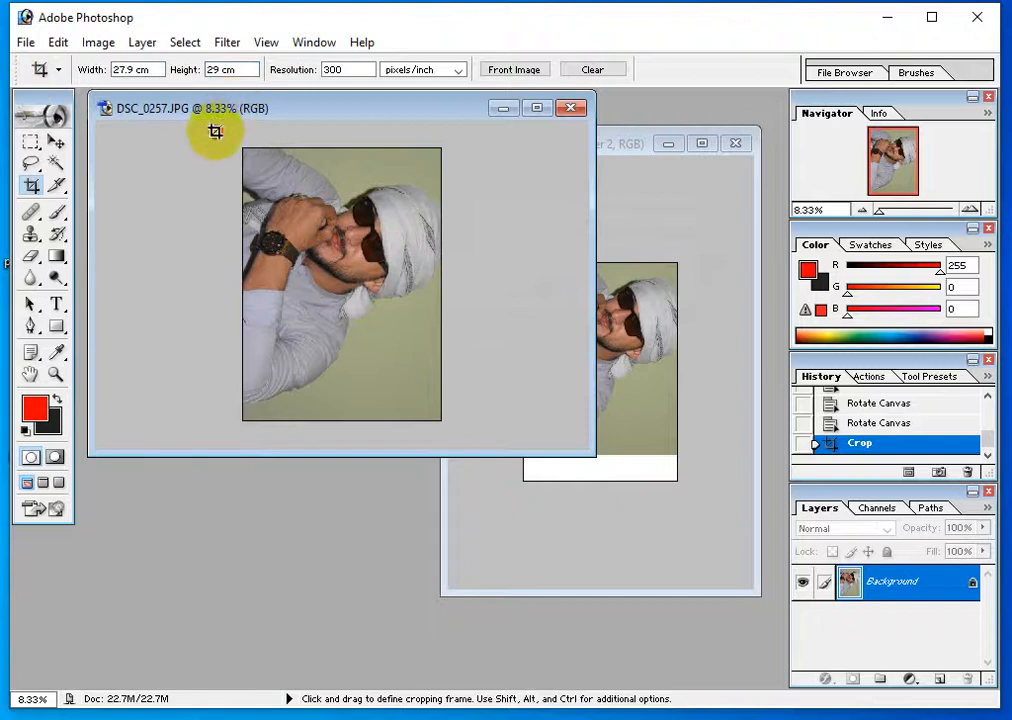
mouse_move(215, 131)
left_mouse_down()
mouse_move(508, 456)
mouse_move(482, 382)
left_mouse_up()
right_click(397, 260)
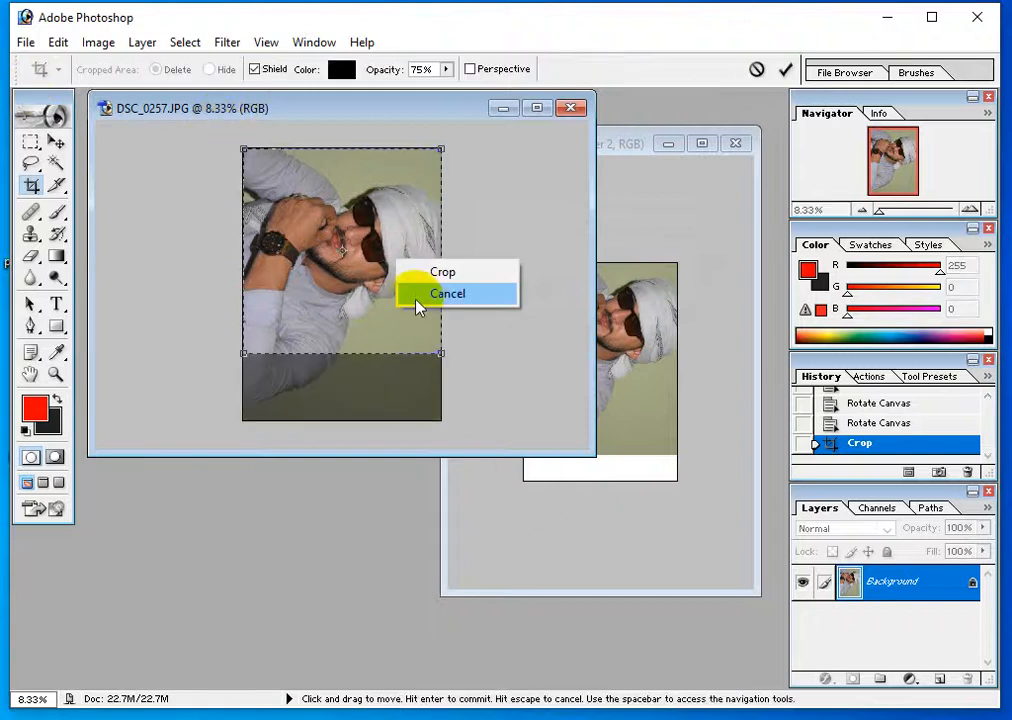
left_click(420, 290)
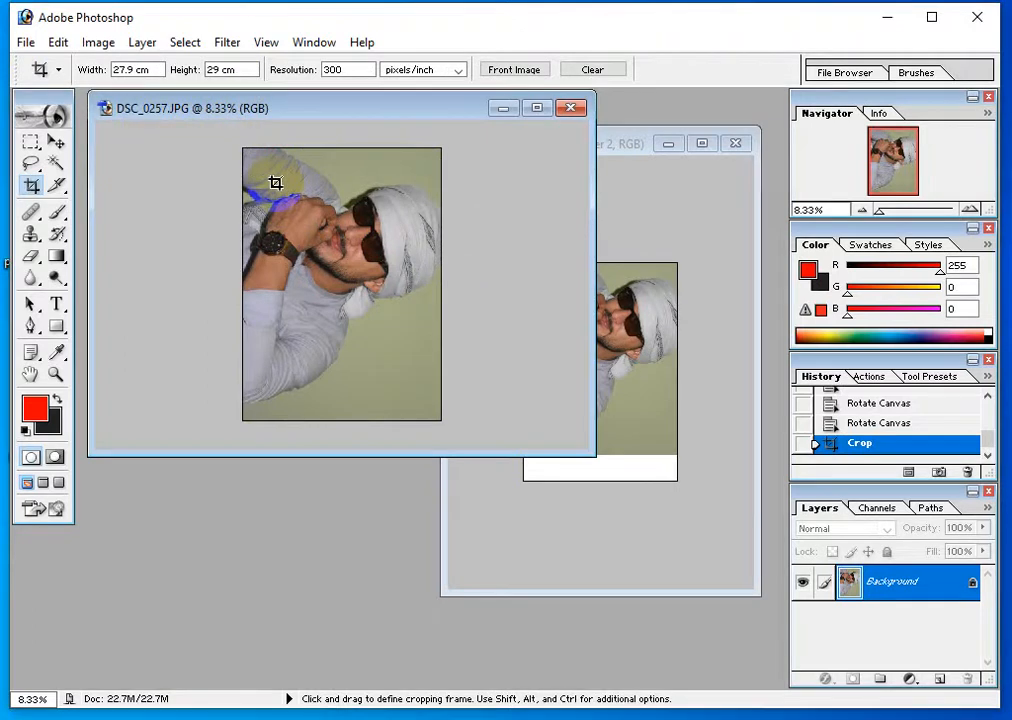
Step back and forth through the photo's history of crops and canvas rotations
key("ctrl+alt+z")
key("ctrl+alt+z")
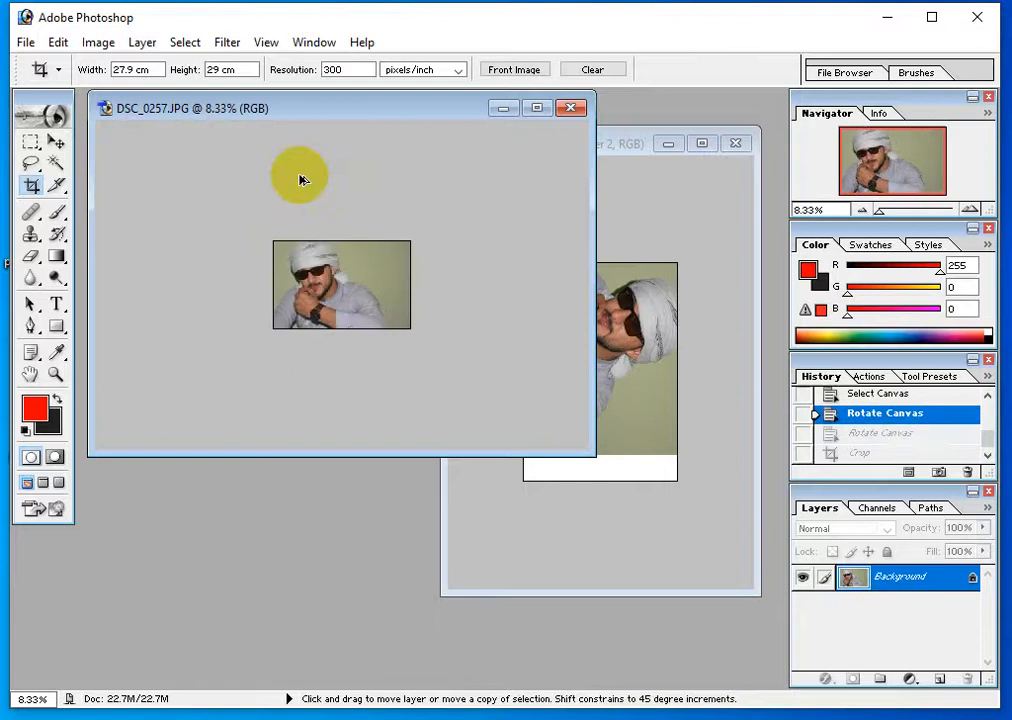
key("ctrl+shift+z")
key("ctrl+shift+z")
key("ctrl+shift+z")
key("ctrl+shift+z")
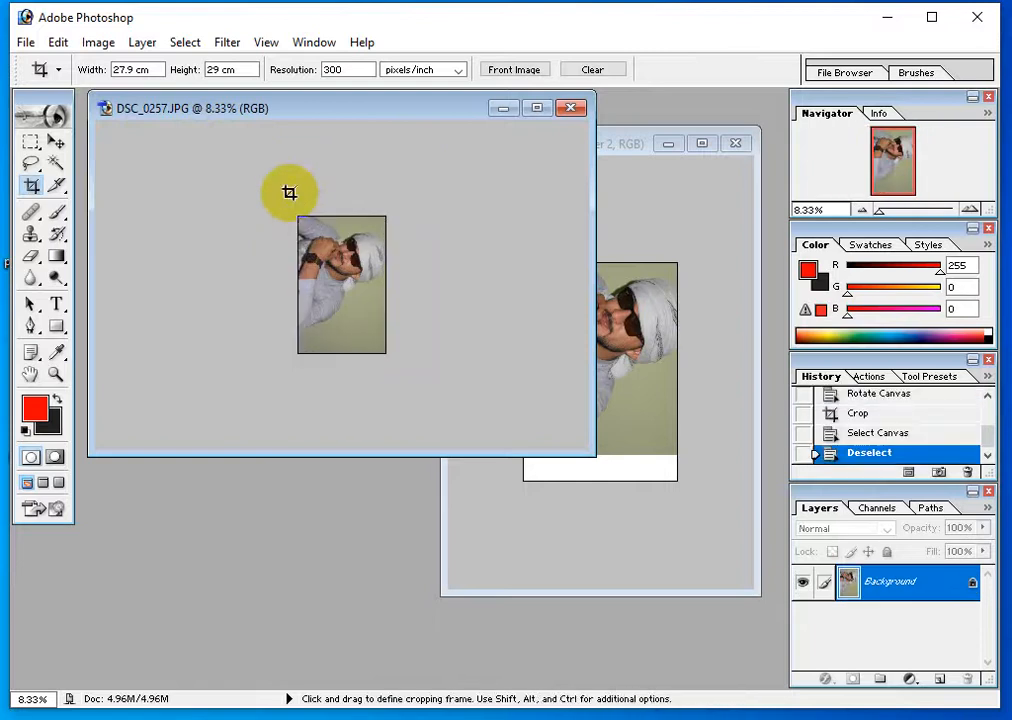
key("super+f")
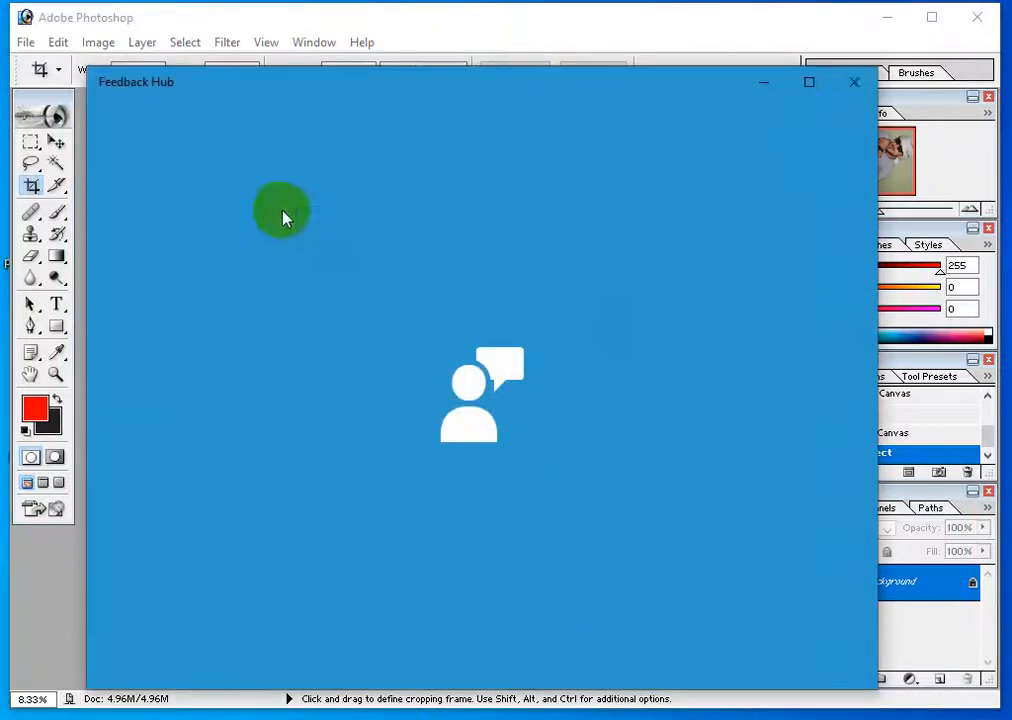
key("super+v")
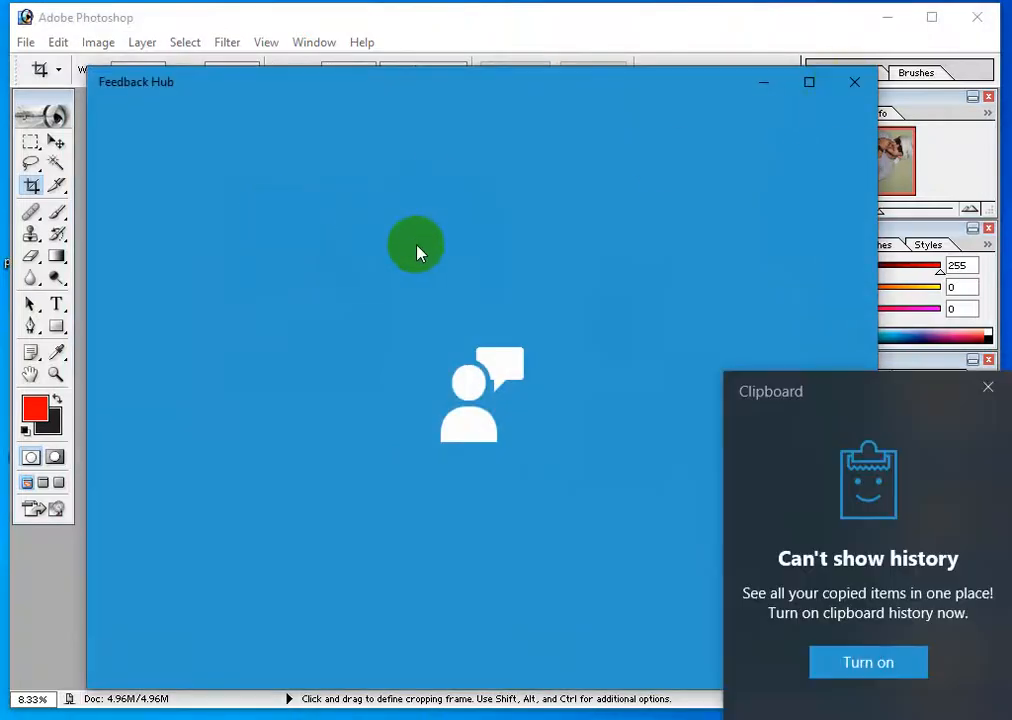
left_click(848, 95)
left_click(855, 82)
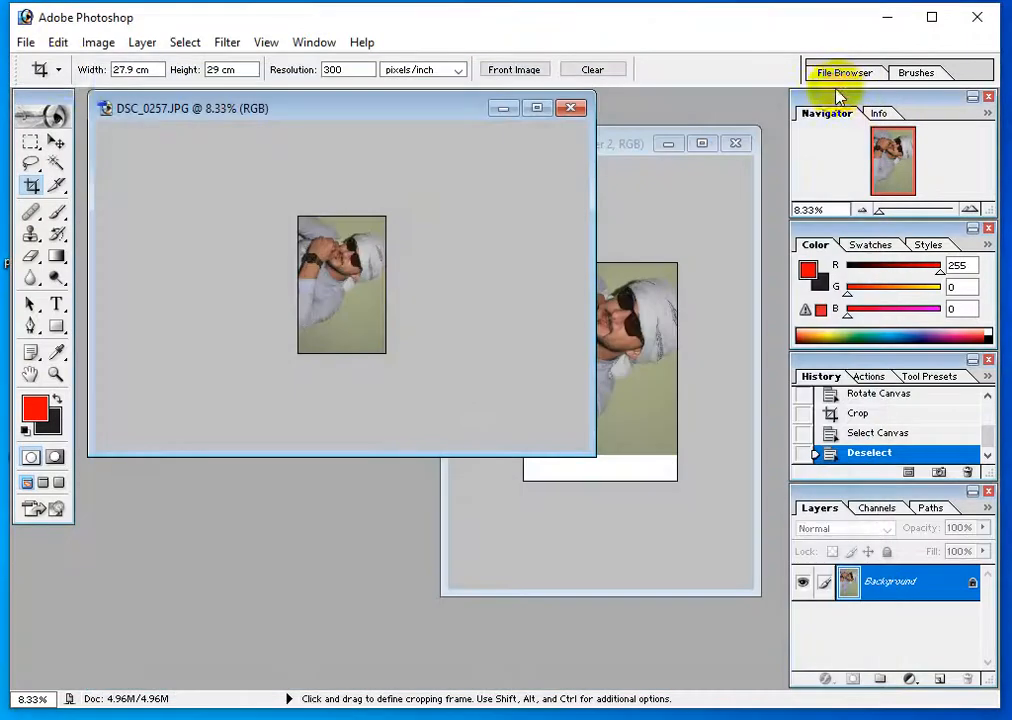
Revert DSC_0257.JPG to its saved version and maximize its document window
left_click(25, 42)
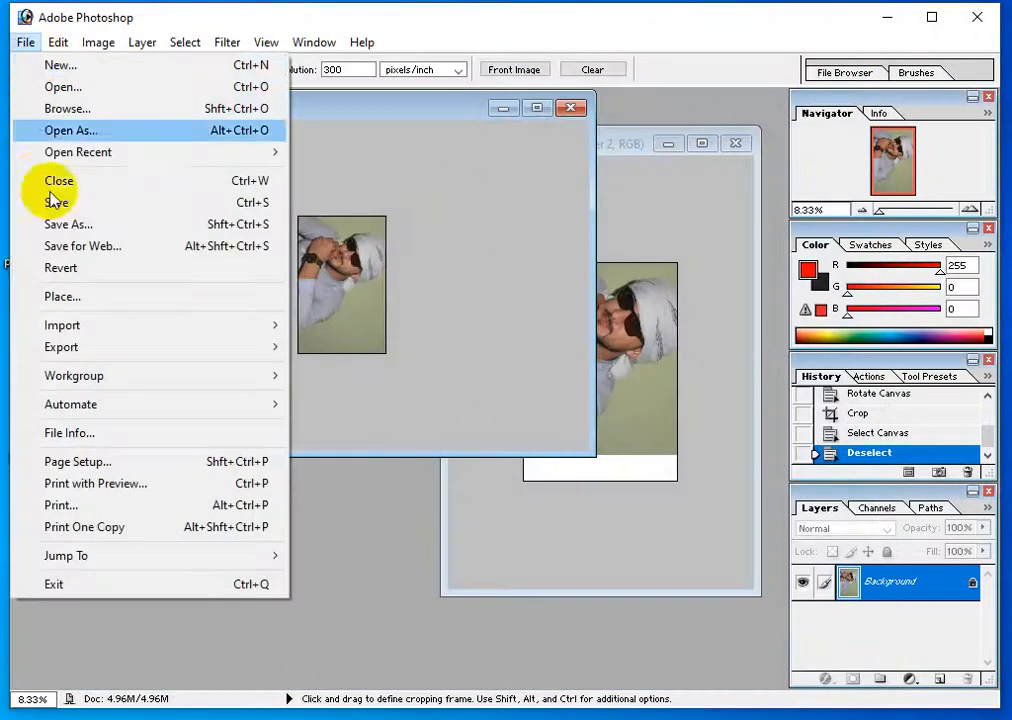
left_click(62, 268)
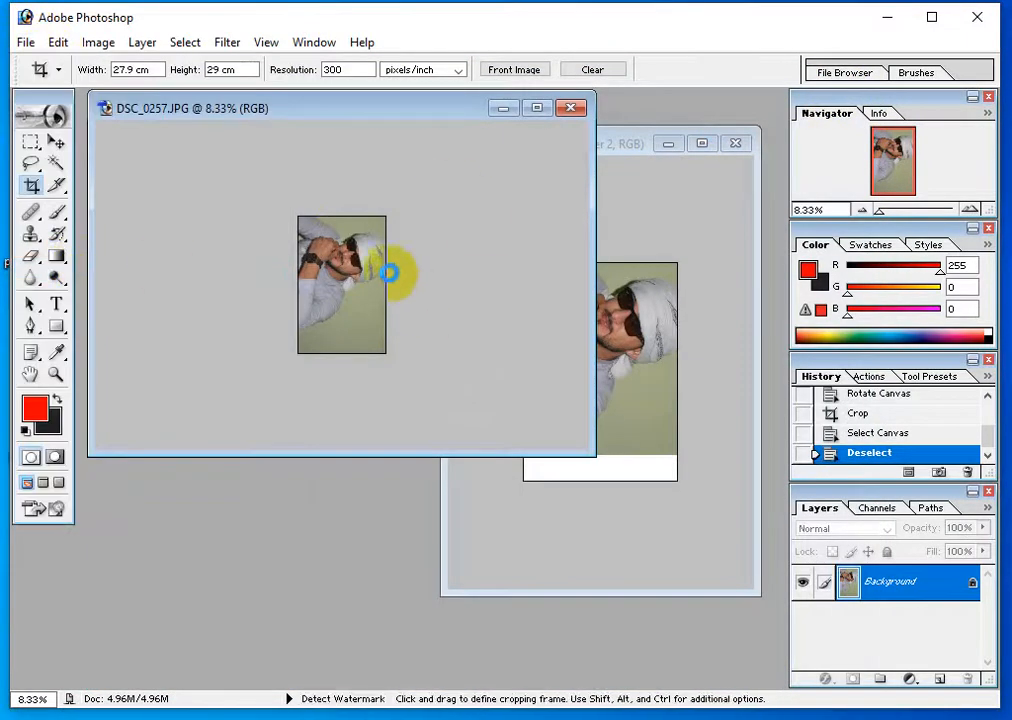
left_click(537, 107)
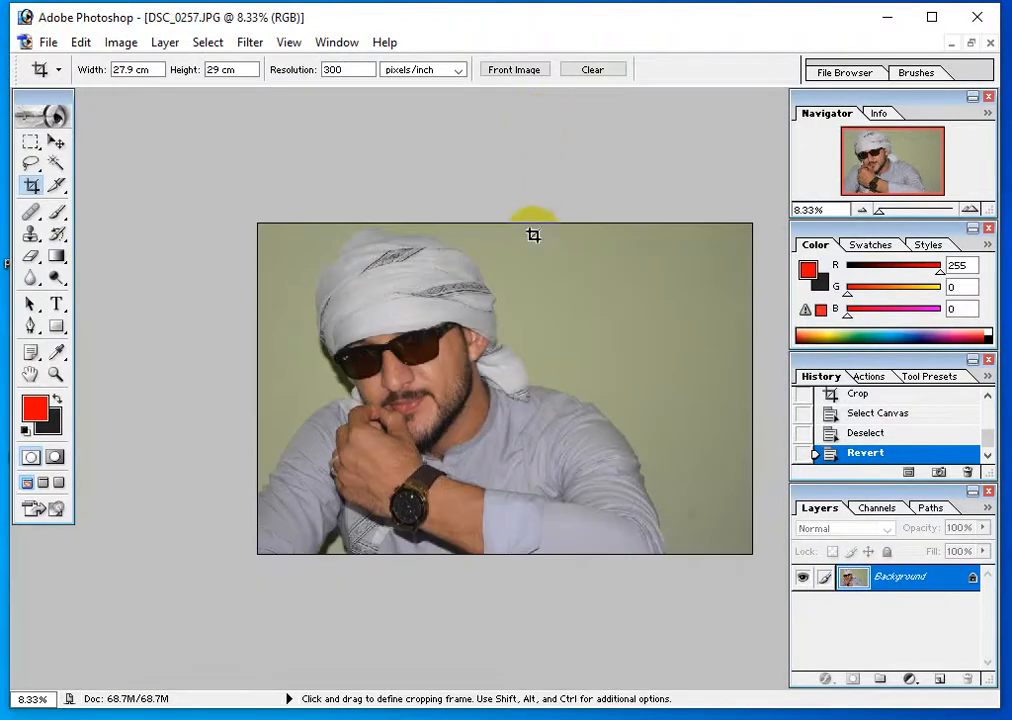
Try brightening the portrait with an RGB Curves adjustment of input 114 to output 143, and undo it
key("z")
left_click(468, 318)
left_click(469, 321, "ctrl")
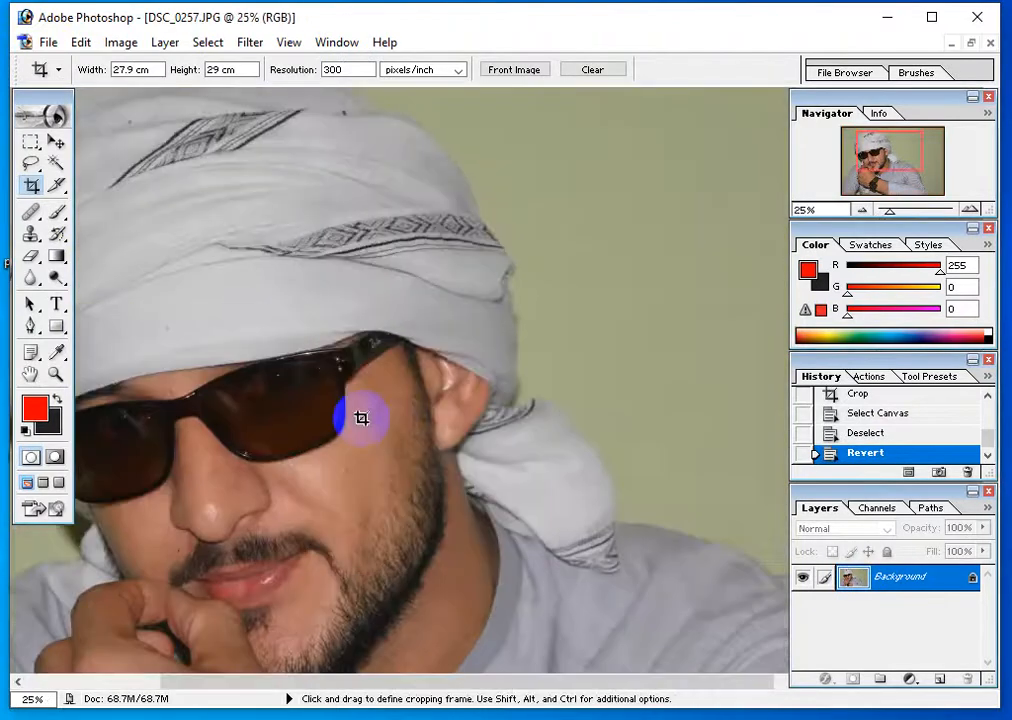
left_click_drag(361, 418, 455, 195)
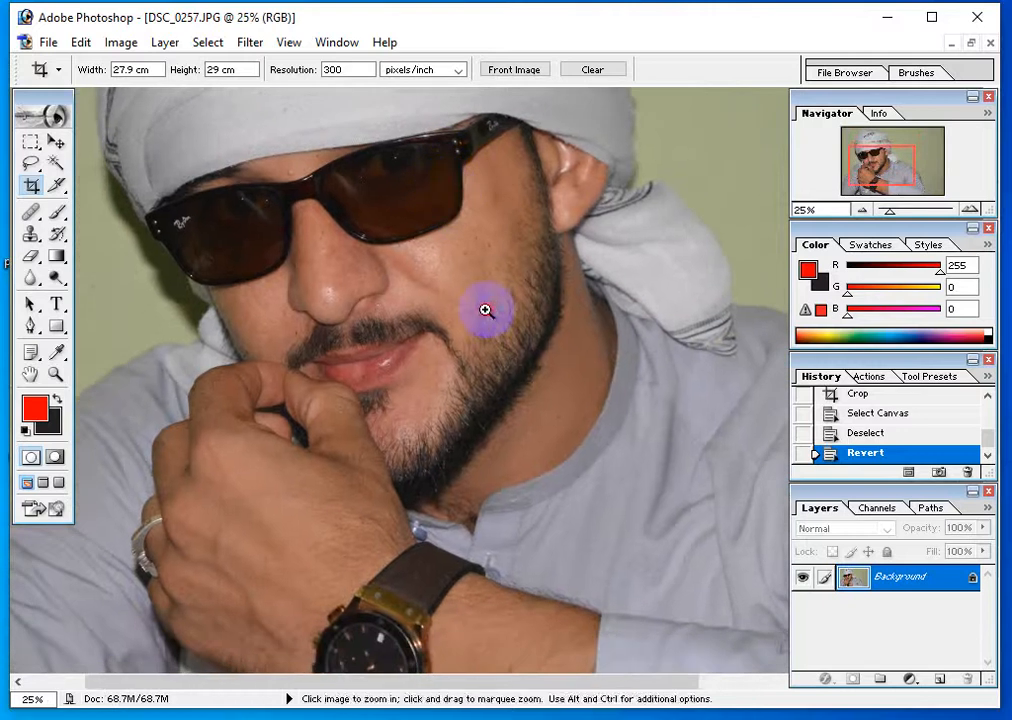
left_click(486, 308, "ctrl")
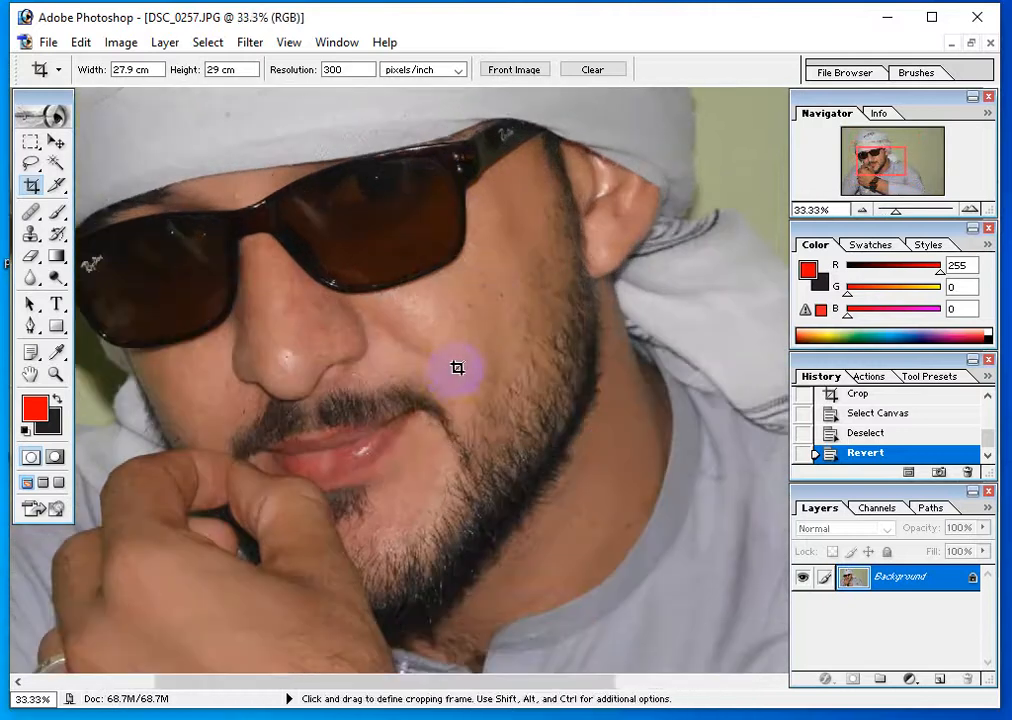
left_click(457, 368, "ctrl+alt")
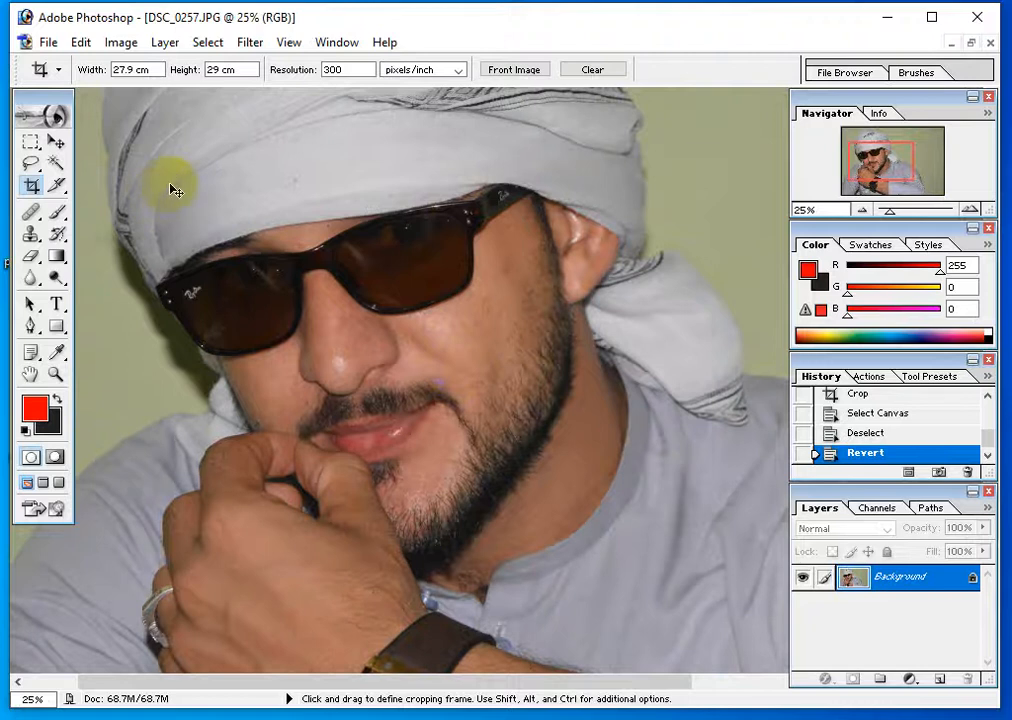
key("ctrl+m")
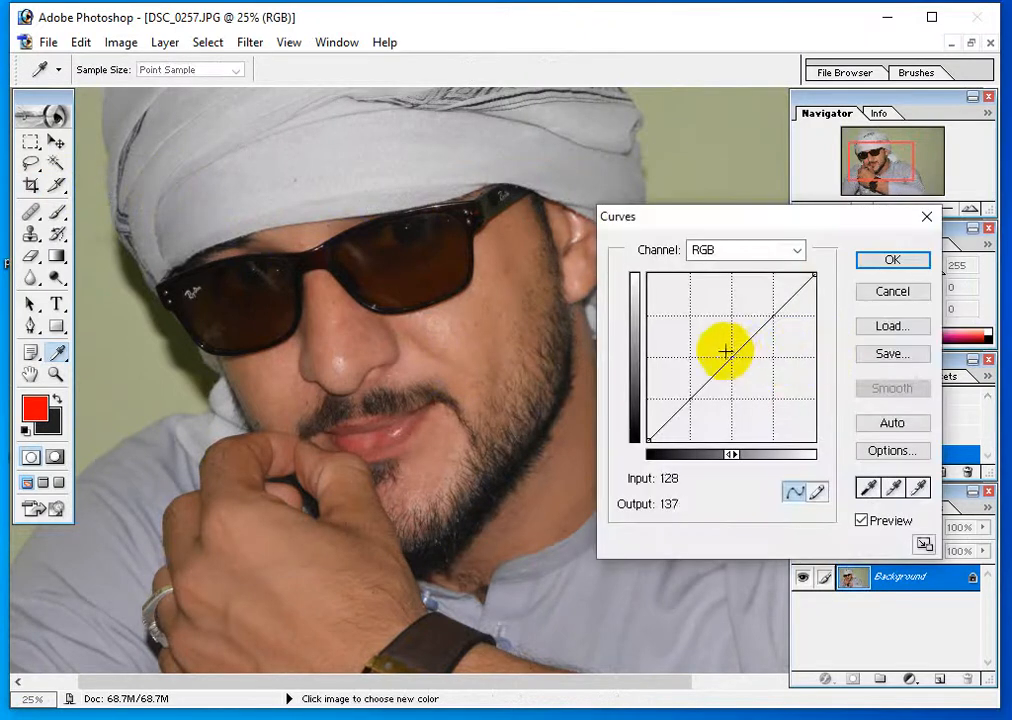
left_click_drag(725, 351, 720, 350)
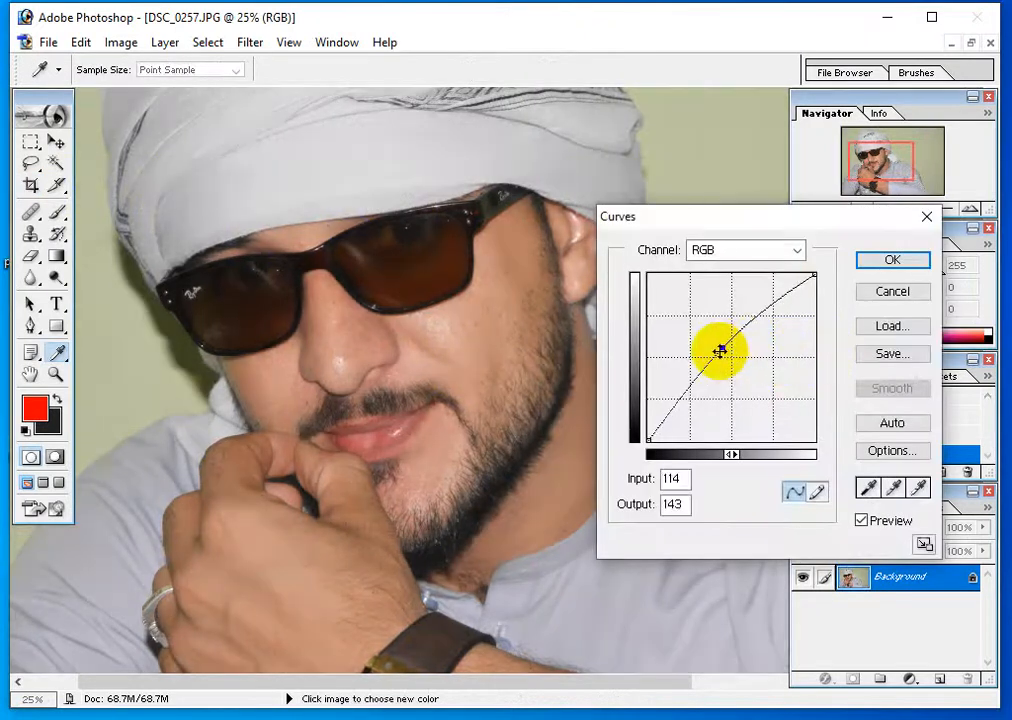
key("Return")
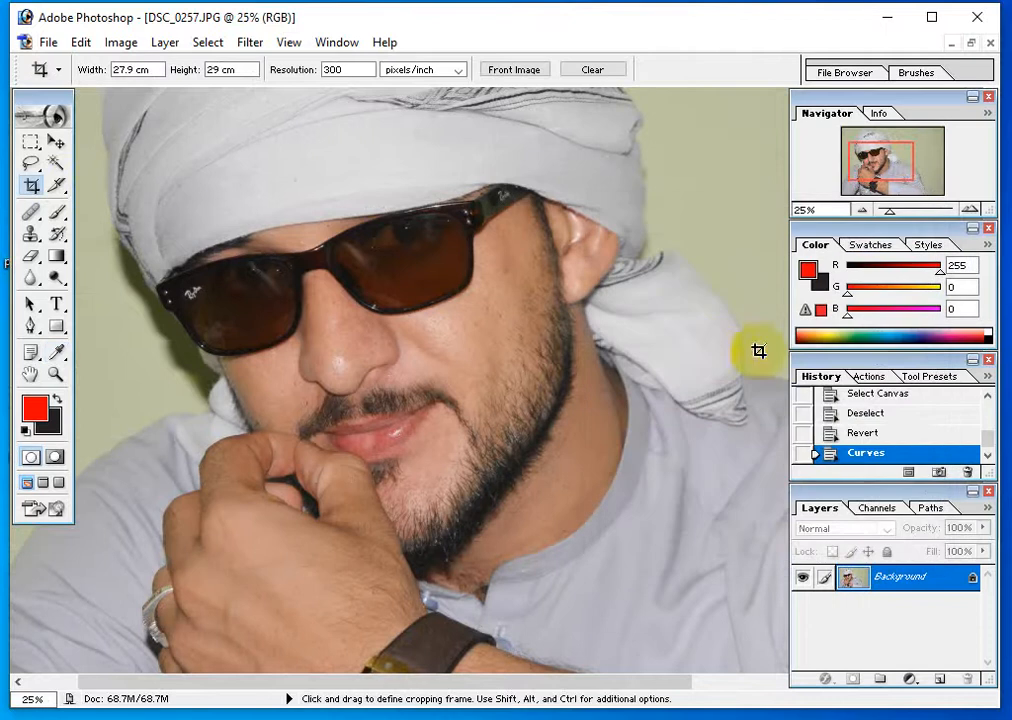
key("ctrl+z")
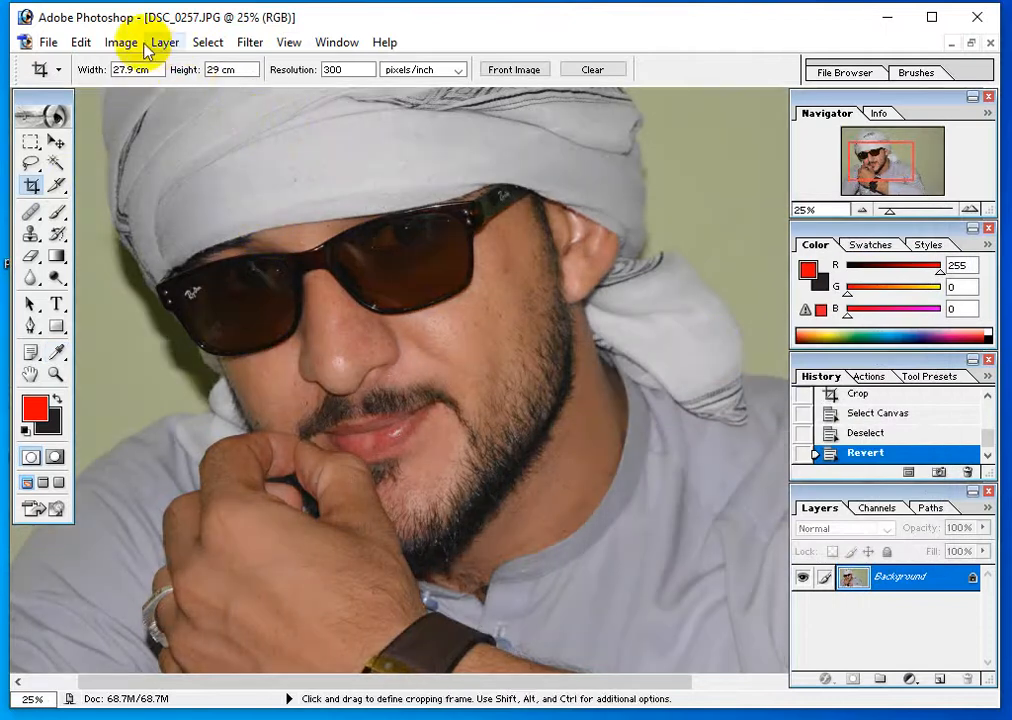
Brighten the portrait with an RGB Curves adjustment that maps input 114 to output 138
left_click(120, 42)
mouse_move(185, 99)
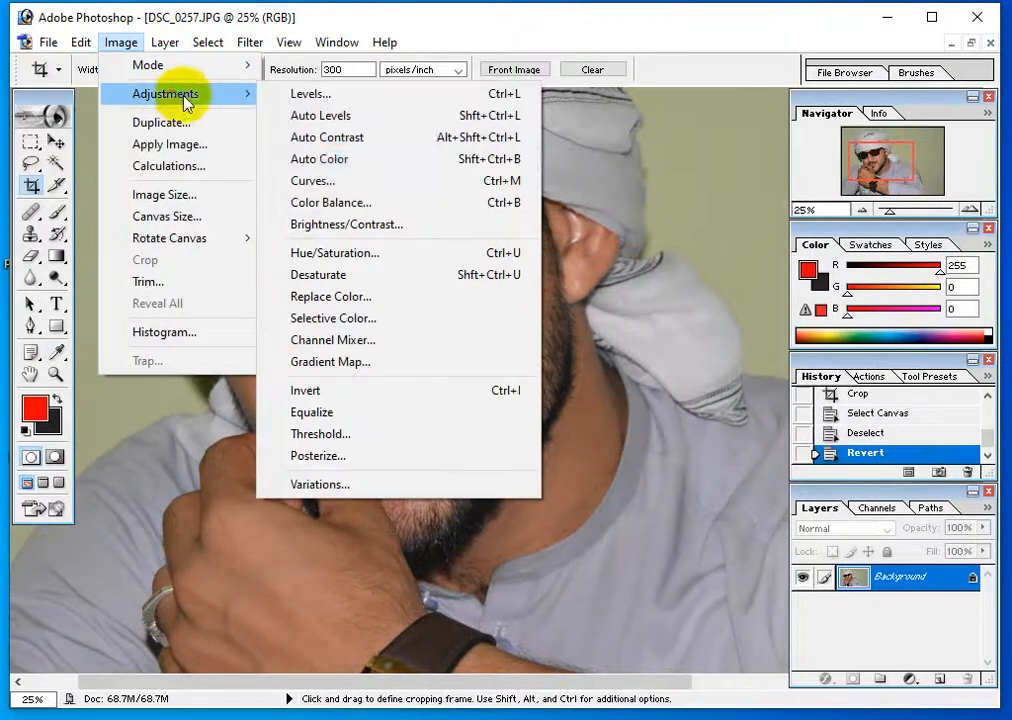
left_click(452, 190)
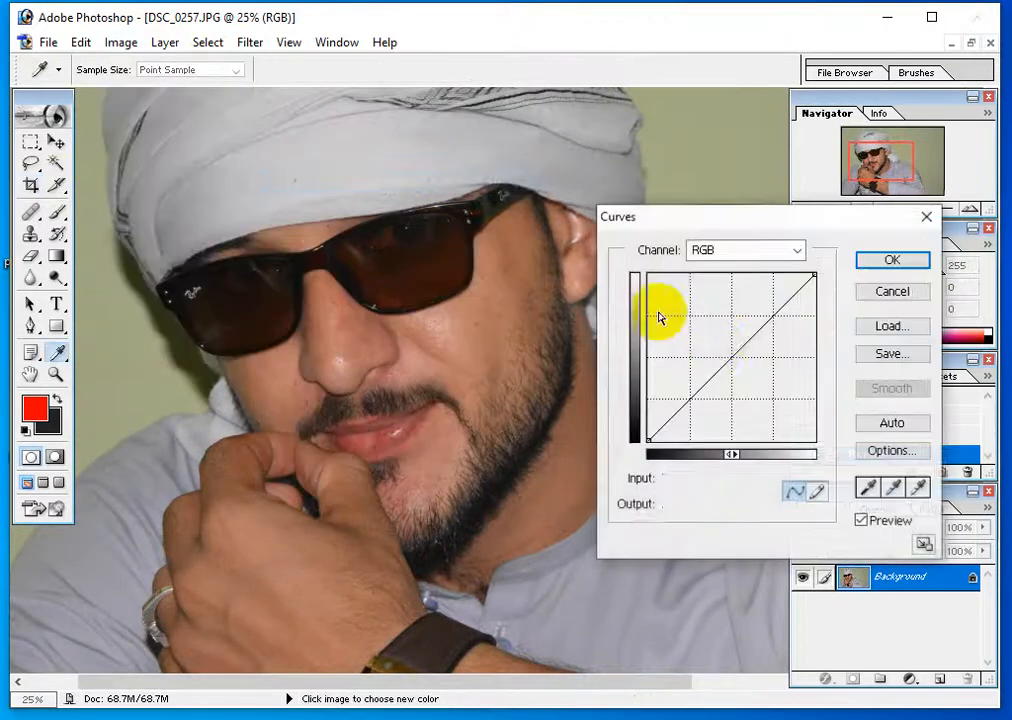
left_click(721, 349)
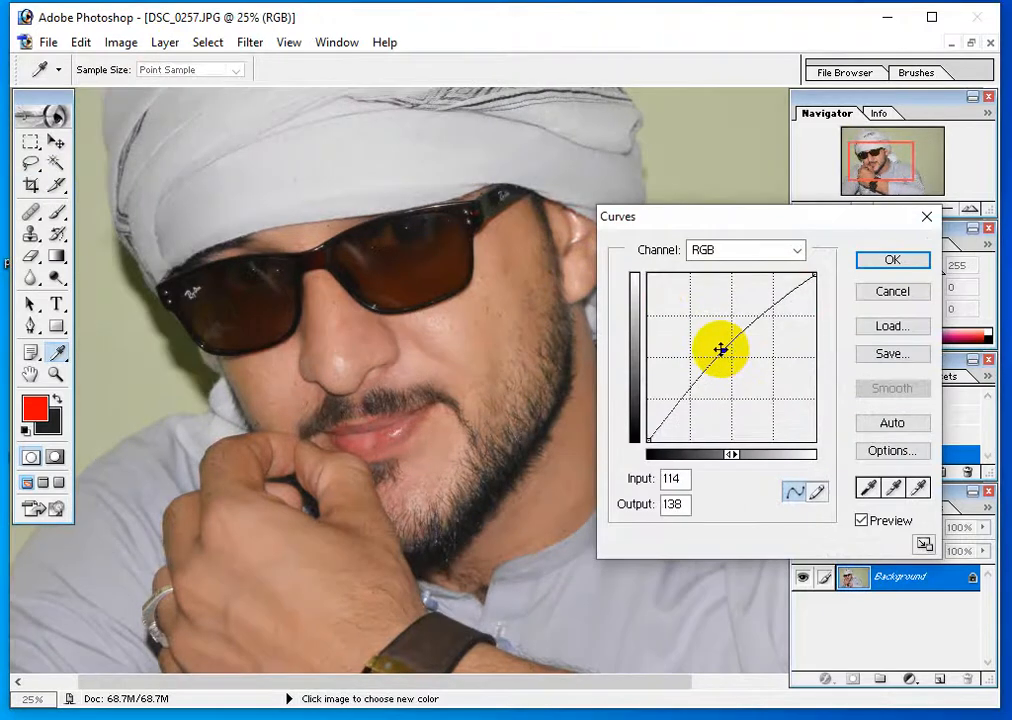
key("Return")
key("c")
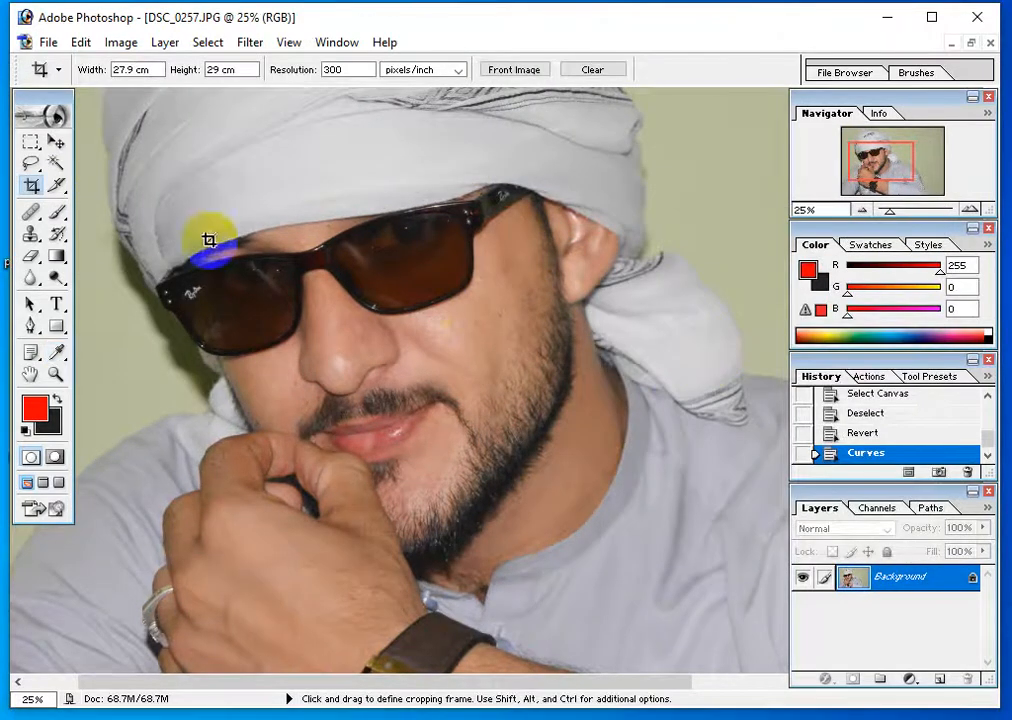
Choose the Brush tool and enlarge its tip to 500 px over the man's cheek
left_click(58, 214)
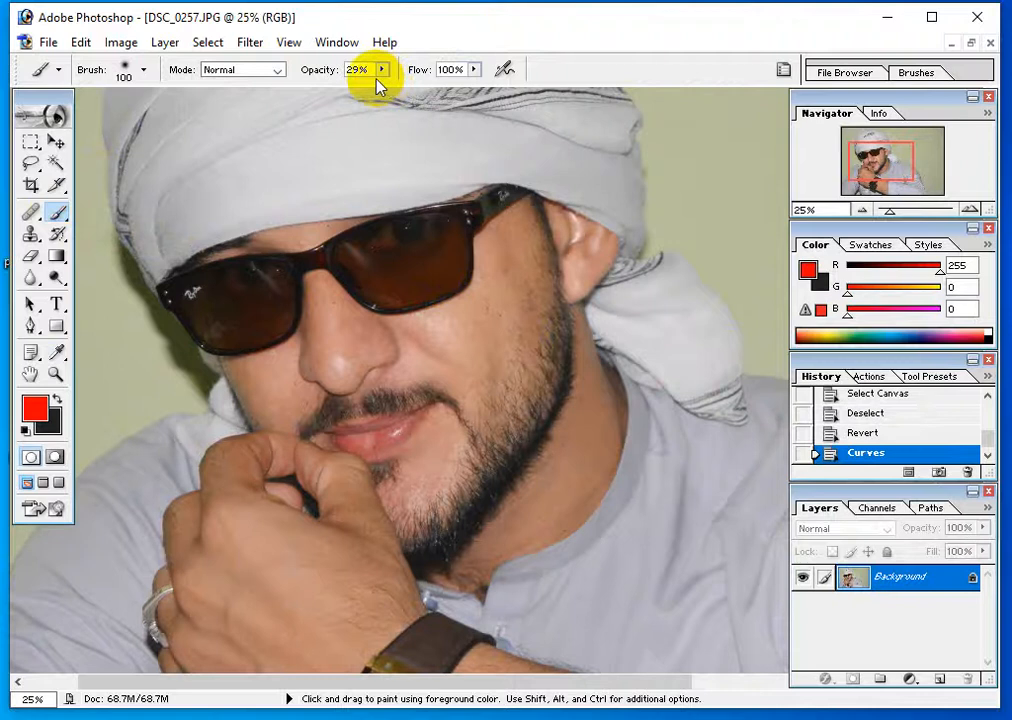
left_click(515, 320, "ctrl")
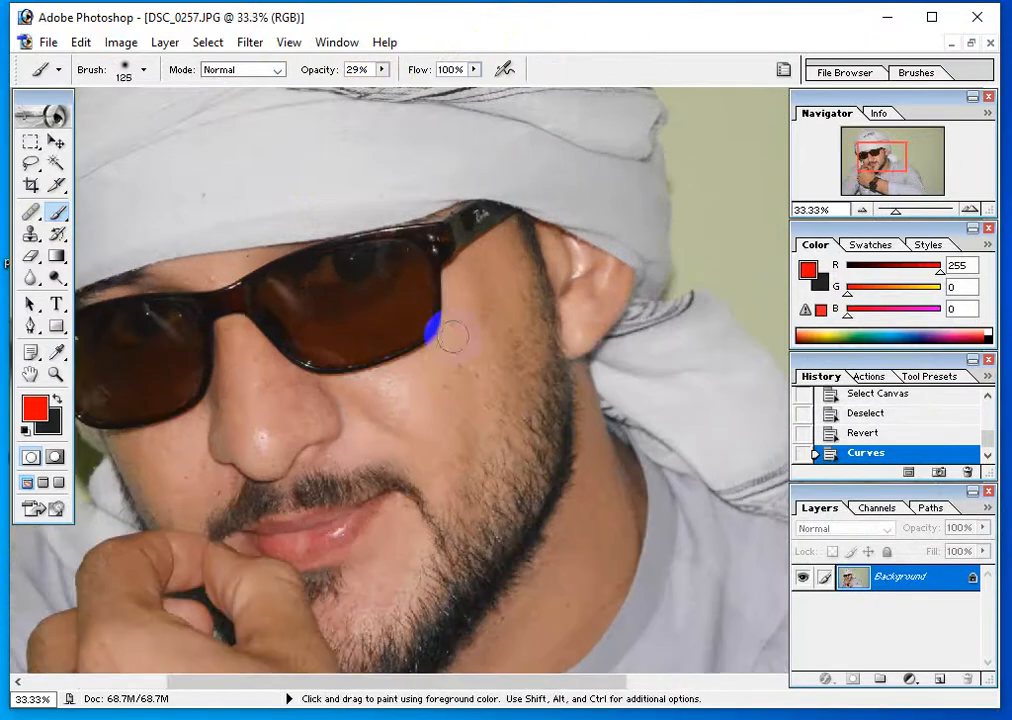
key("bracketright")
key("bracketright")
key("bracketright")
key("bracketright")
key("bracketright")
key("bracketright")
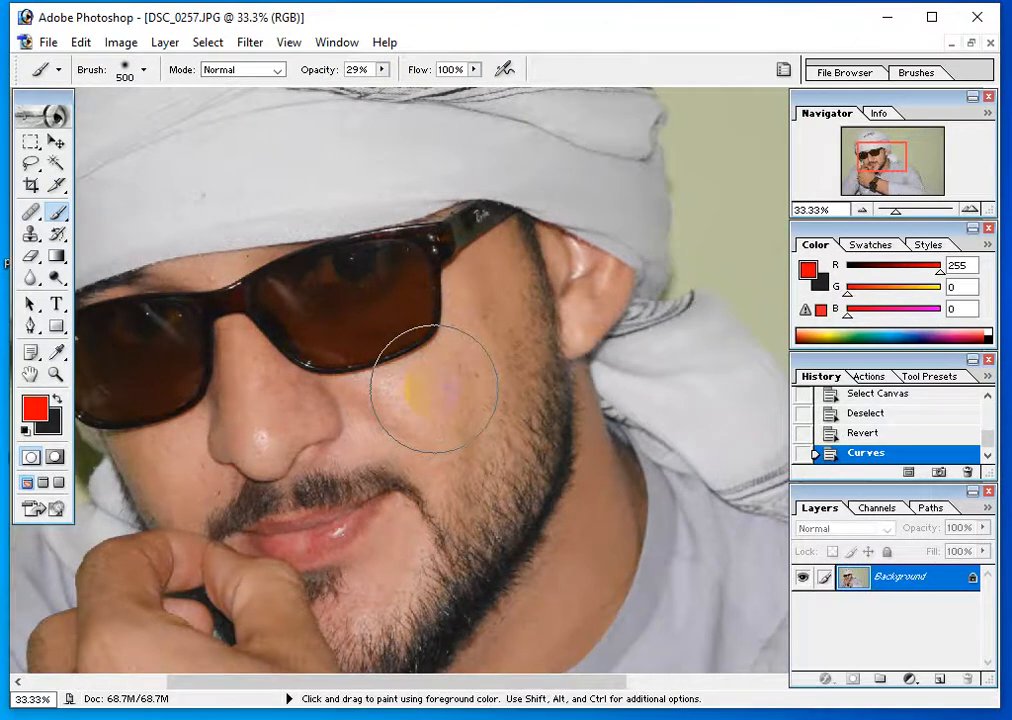
Set the brush's master diameter to 394 px
right_click(436, 388)
left_click(504, 421)
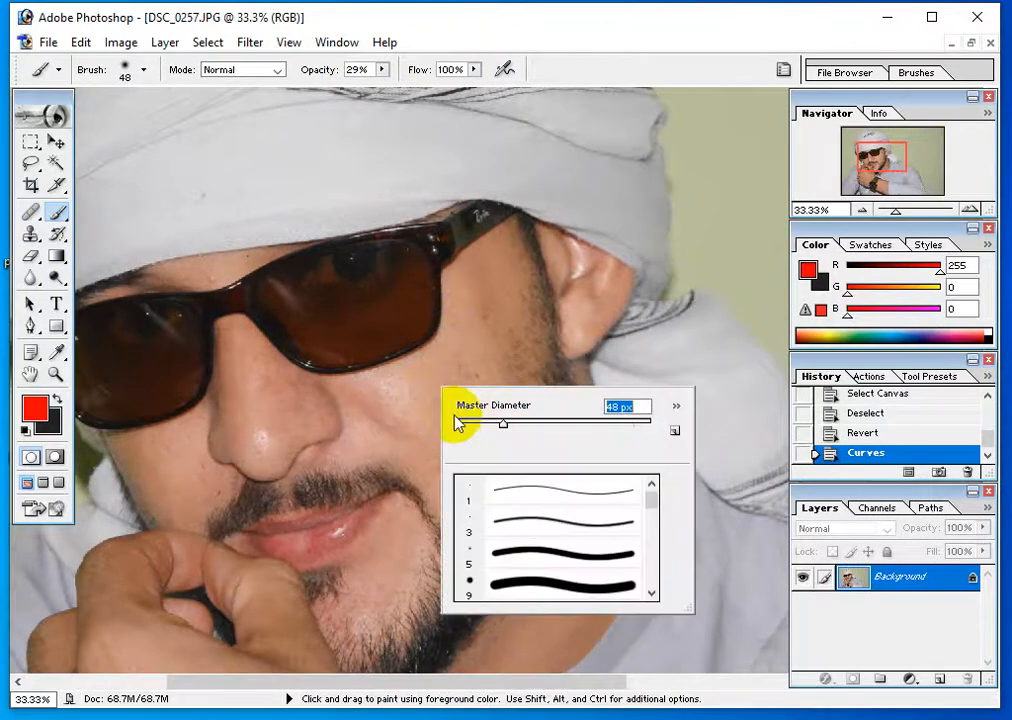
left_click_drag(529, 424, 585, 429)
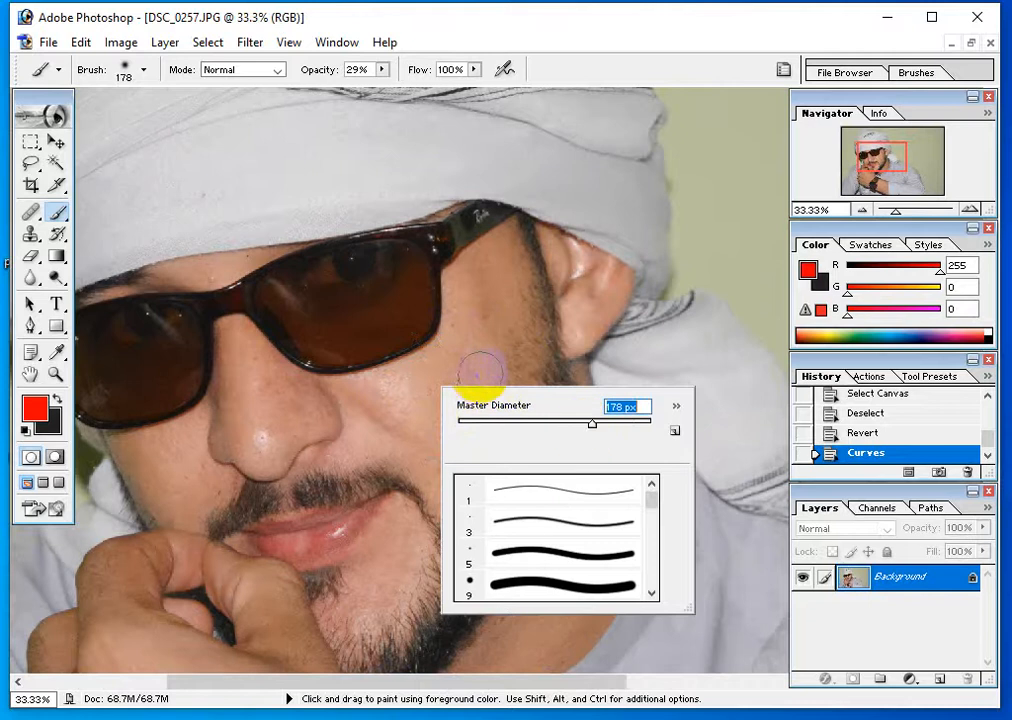
left_click(620, 425)
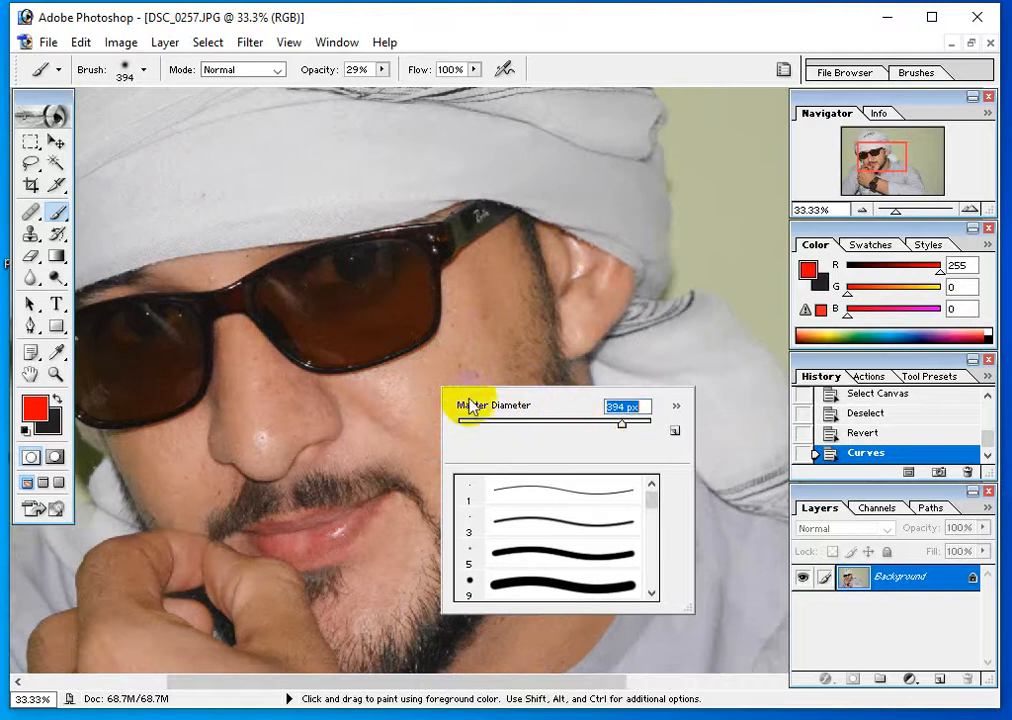
Dab the red foreground color onto the cheek below the sunglasses at 29% opacity, and undo it
left_click(413, 393)
left_click(411, 395)
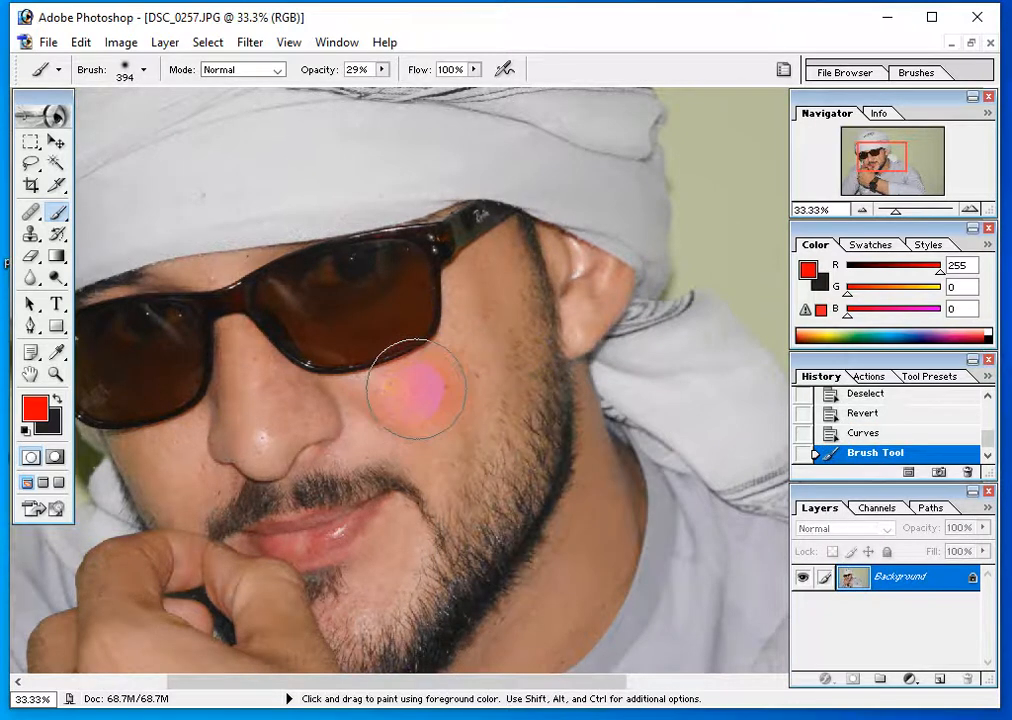
key("ctrl+z")
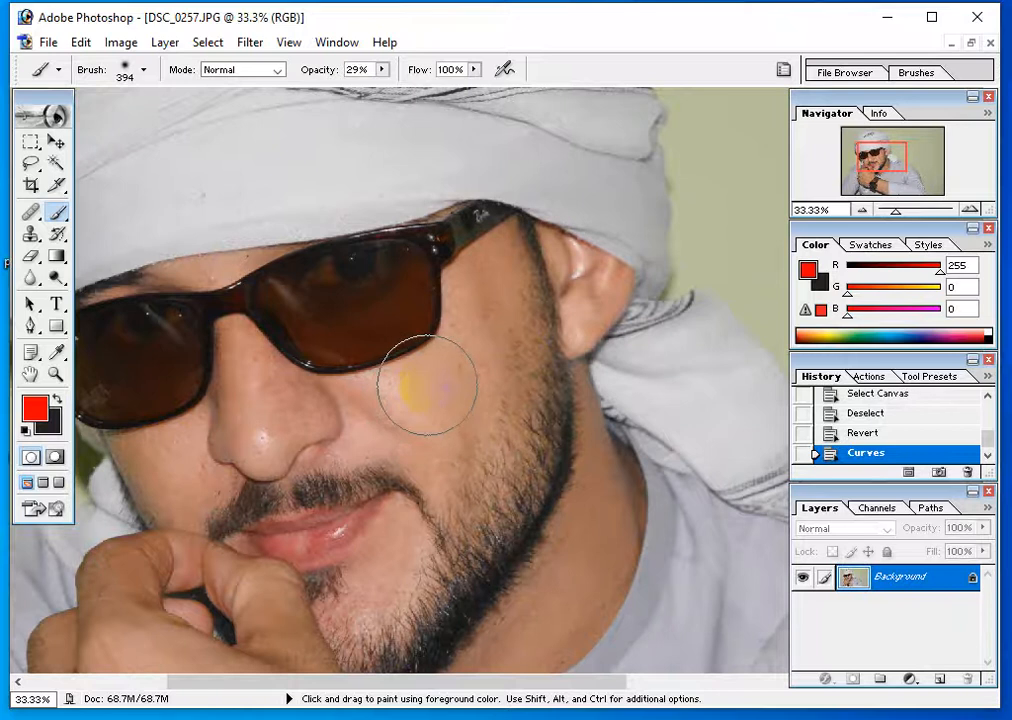
Reduce the brush tip to 250 px and sample the light skin tone from the cheek as foreground color (R 215, G 167, B 151)
key("bracketleft")
key("bracketleft")
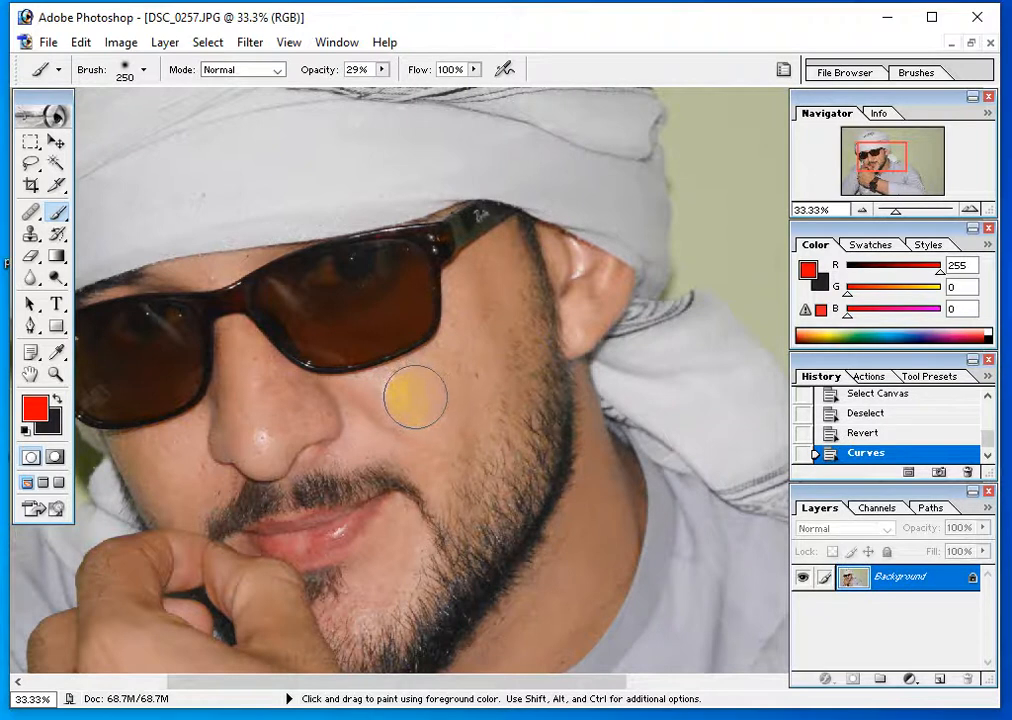
left_click(419, 396, "alt")
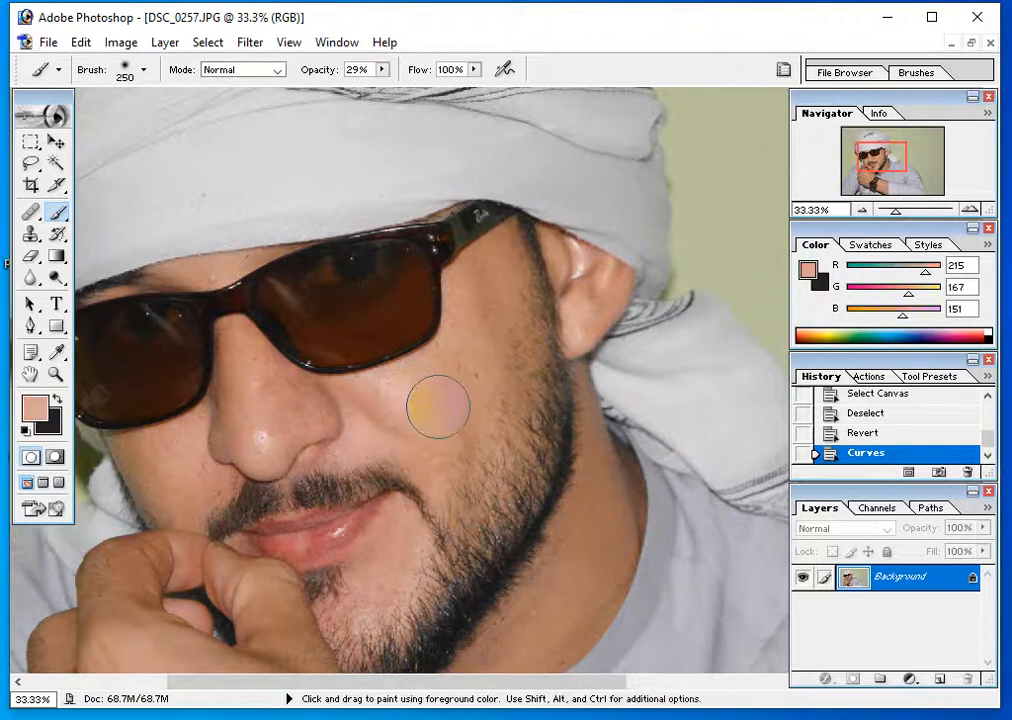
Paint the sampled skin tone over the cheek and temple beside the sunglasses, and undo the stroke along the beard
left_click_drag(440, 402, 491, 288)
left_click_drag(492, 264, 475, 340)
mouse_move(461, 385)
left_mouse_down()
mouse_move(455, 432)
mouse_move(391, 418)
mouse_move(366, 398)
left_mouse_up()
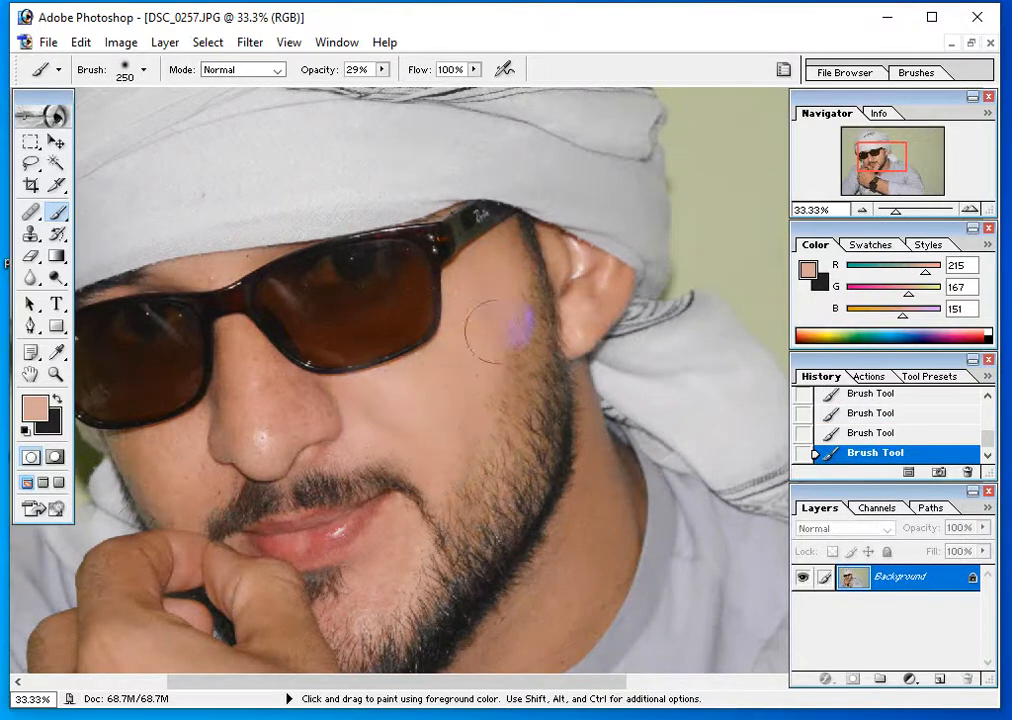
mouse_move(541, 298)
left_mouse_down()
mouse_move(545, 340)
mouse_move(497, 452)
left_mouse_up()
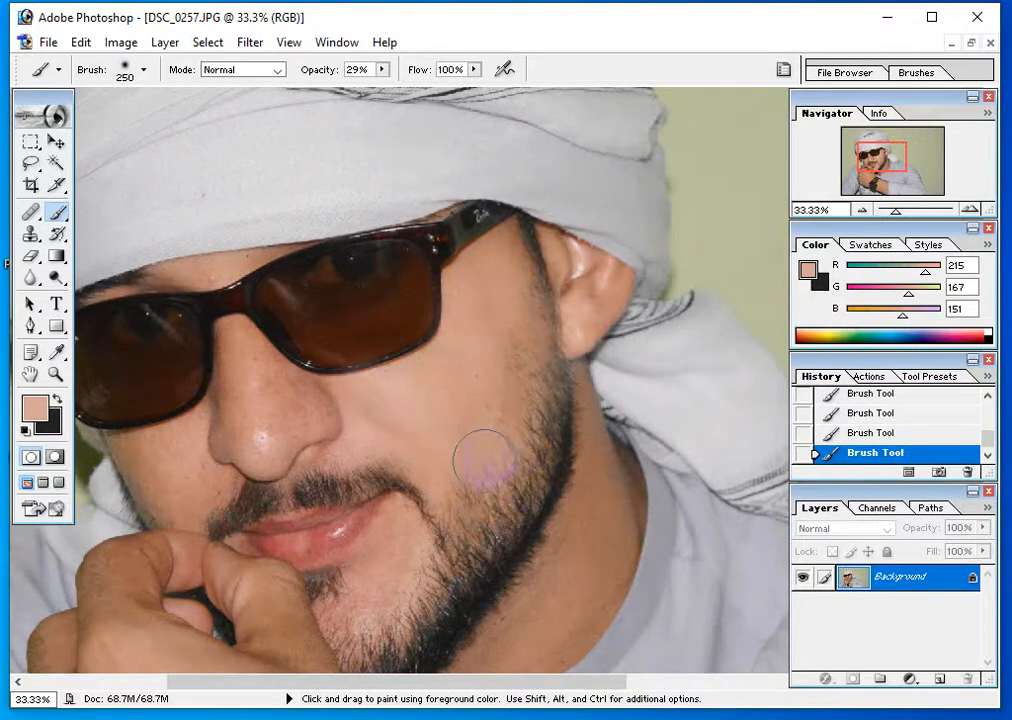
key("ctrl+z")
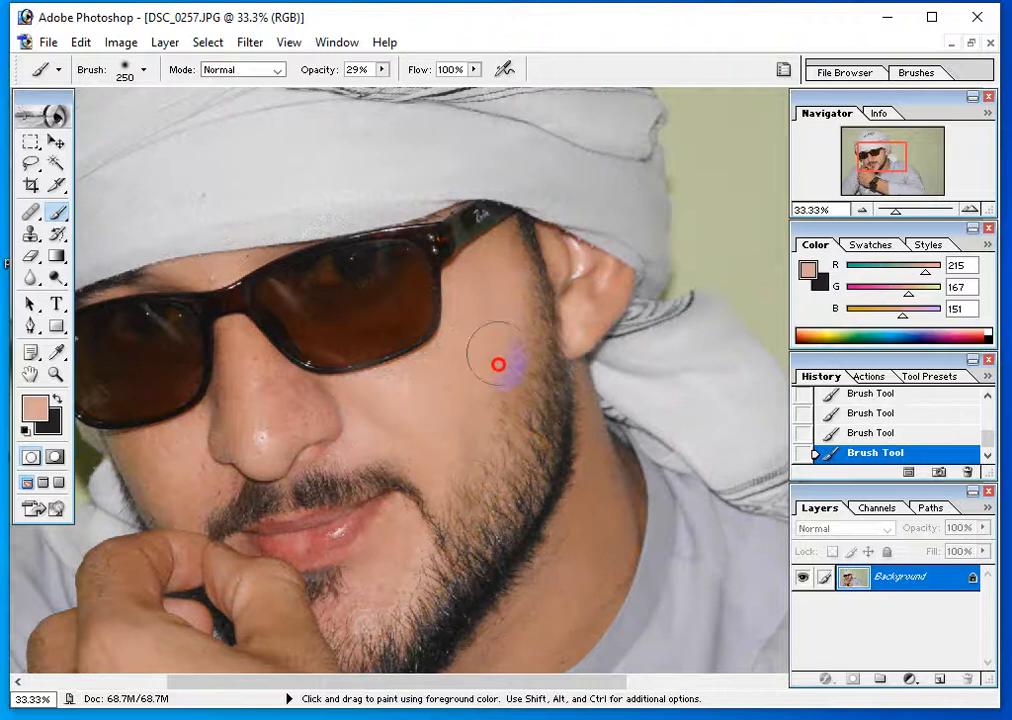
Paint the skin tone over the other cheek and the fingers near the mouth at 29% opacity
mouse_move(280, 379)
left_mouse_down()
mouse_move(237, 366)
mouse_move(216, 416)
mouse_move(497, 289)
left_mouse_up()
key("space")
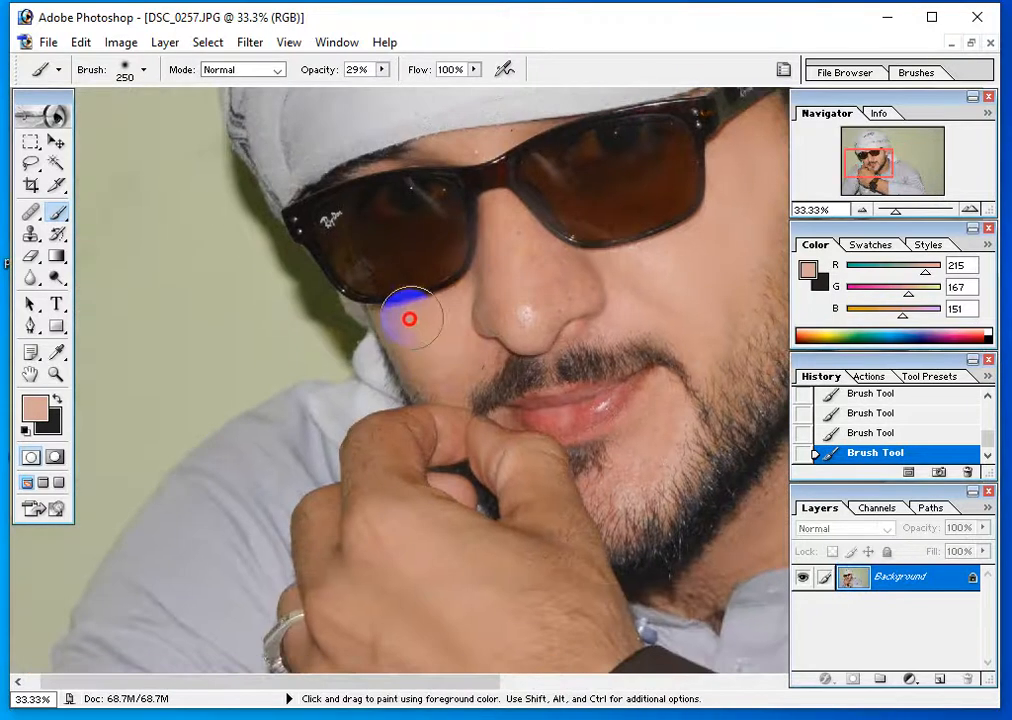
key("space")
left_click_drag(446, 356, 396, 270)
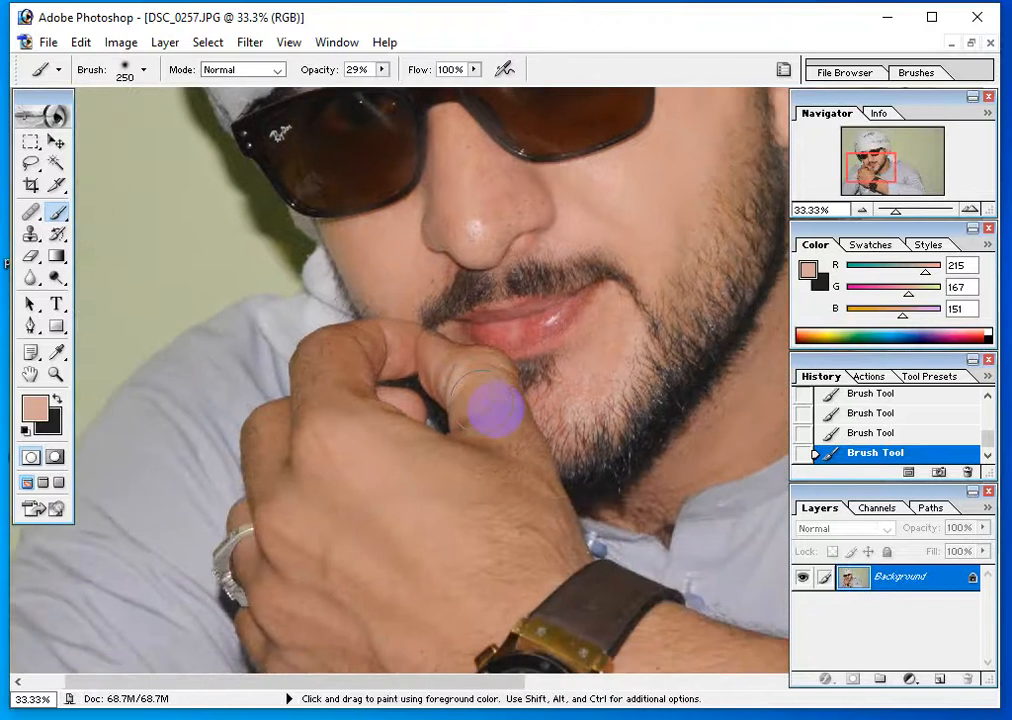
left_click_drag(501, 435, 466, 436)
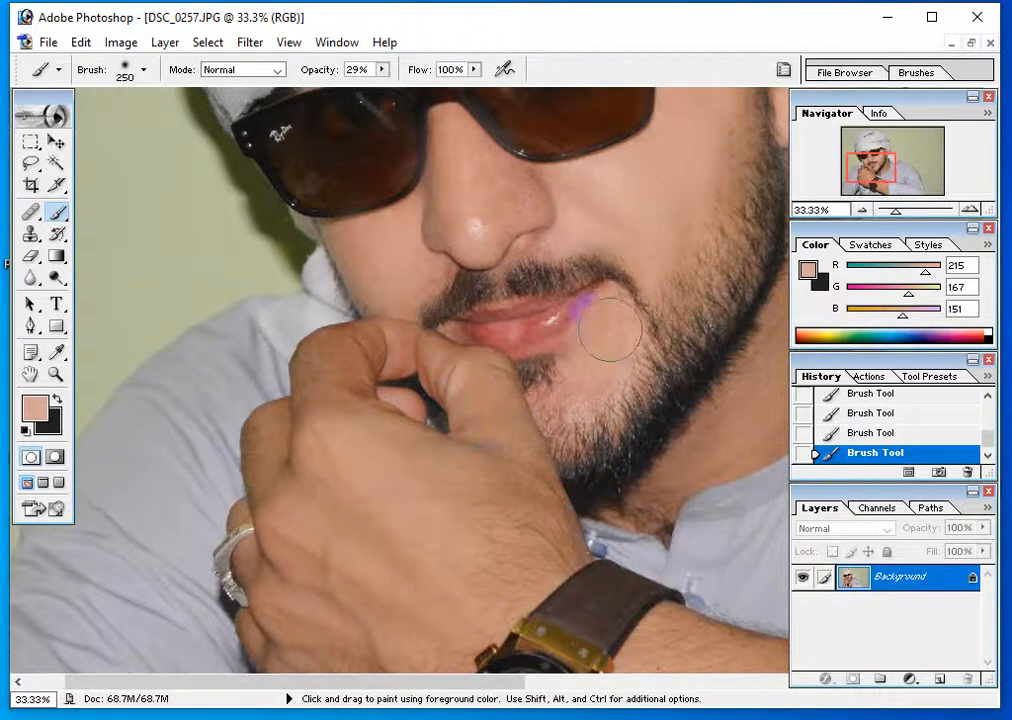
Try a skin-tone brush stroke over the sunglasses lens nearest the visible ear, and undo it
key("space")
left_click_drag(484, 264, 385, 406)
left_click_drag(488, 224, 464, 270)
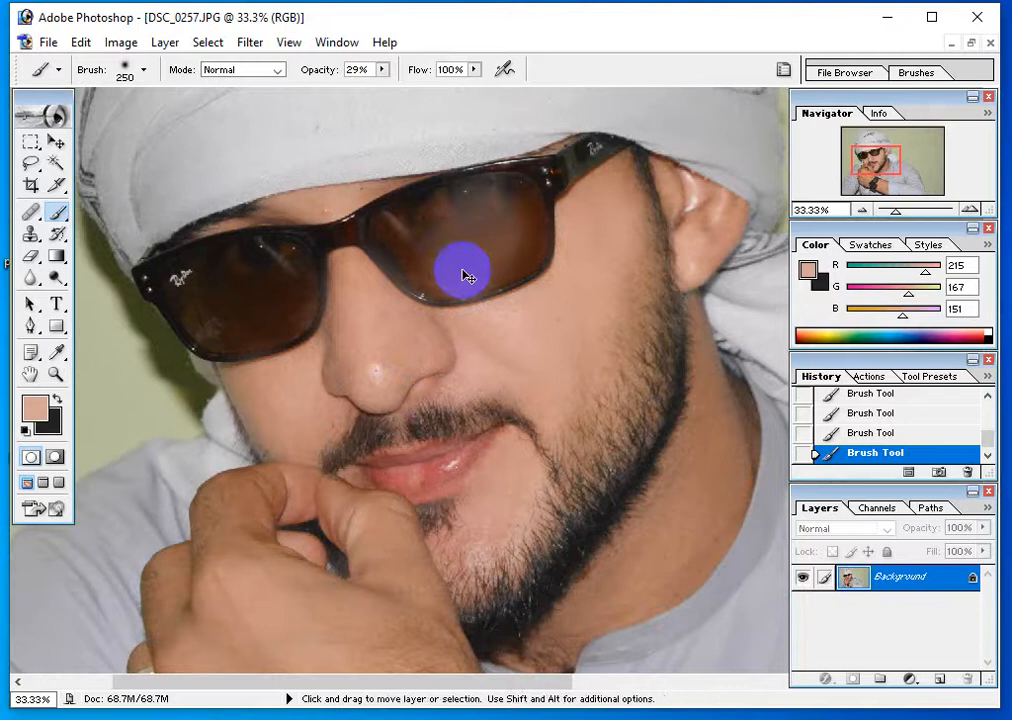
key("ctrl+z")
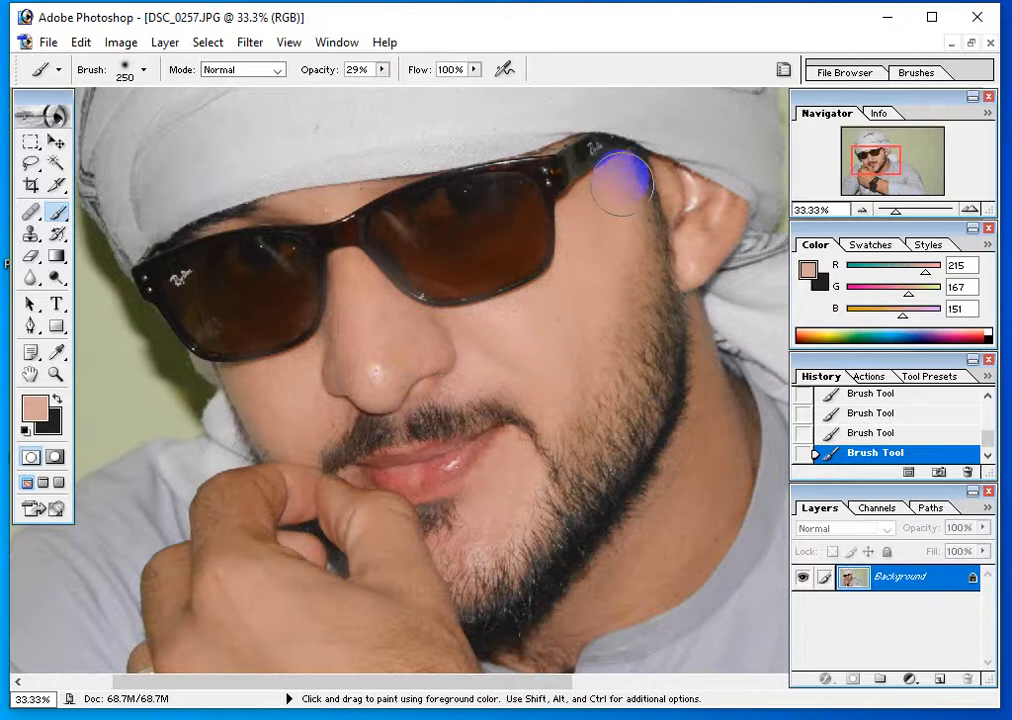
Brush the skin tone over the neck just below the beard line
key("space")
mouse_move(653, 433)
left_mouse_down()
mouse_move(662, 373)
mouse_move(621, 271)
left_mouse_up()
left_click(620, 349)
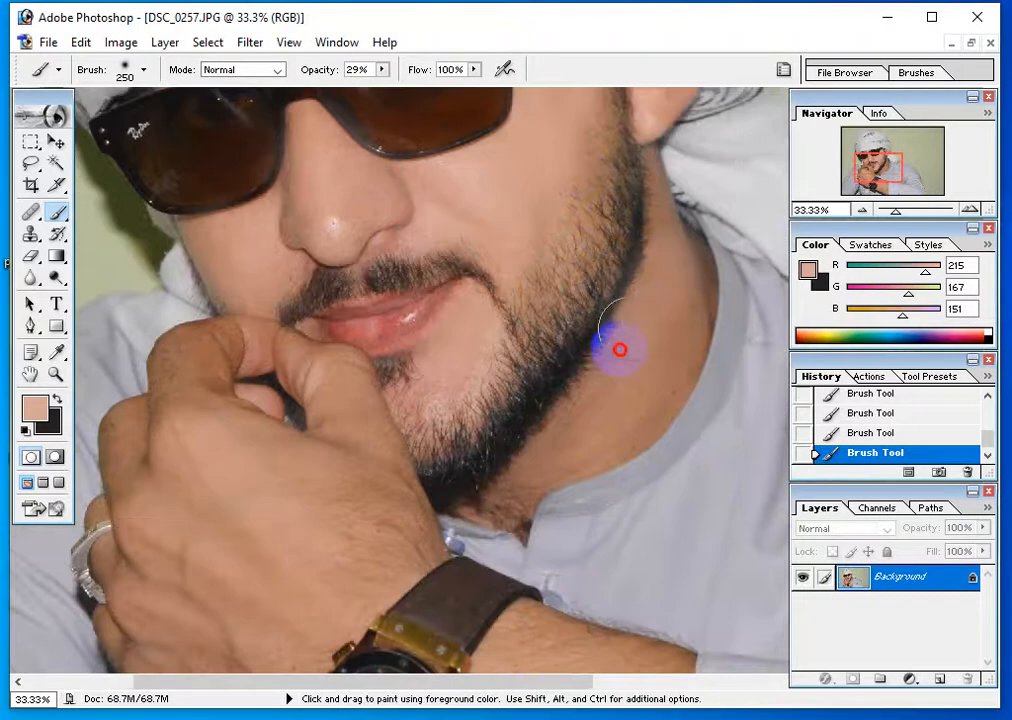
mouse_move(620, 349)
left_mouse_down()
mouse_move(529, 460)
mouse_move(578, 448)
left_mouse_up()
key("space")
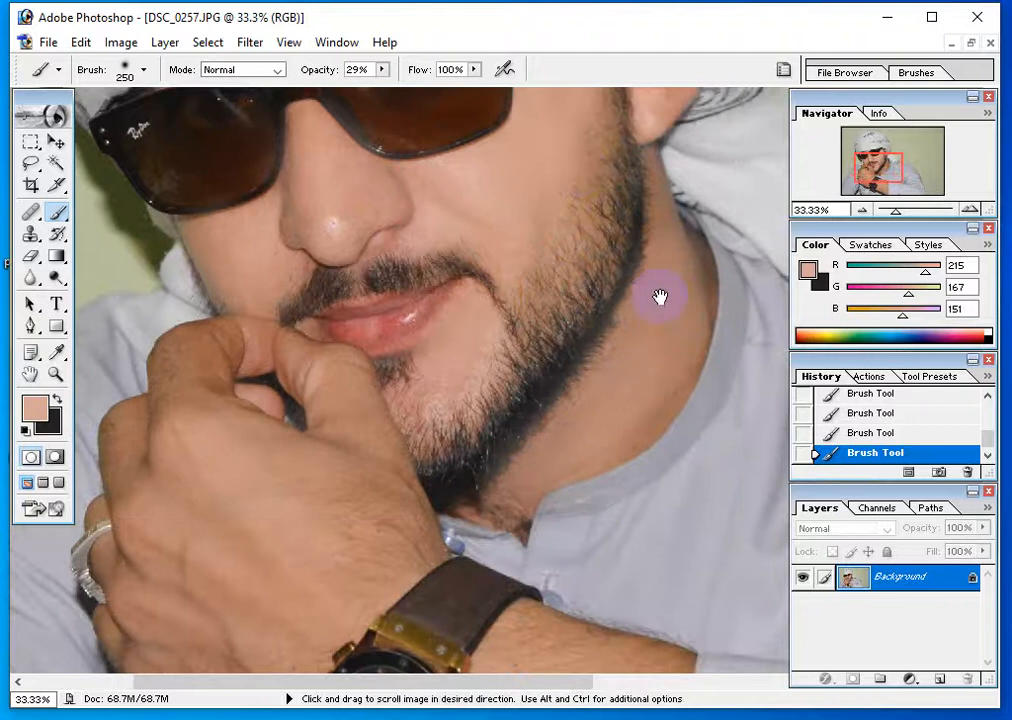
left_click_drag(660, 294, 590, 389)
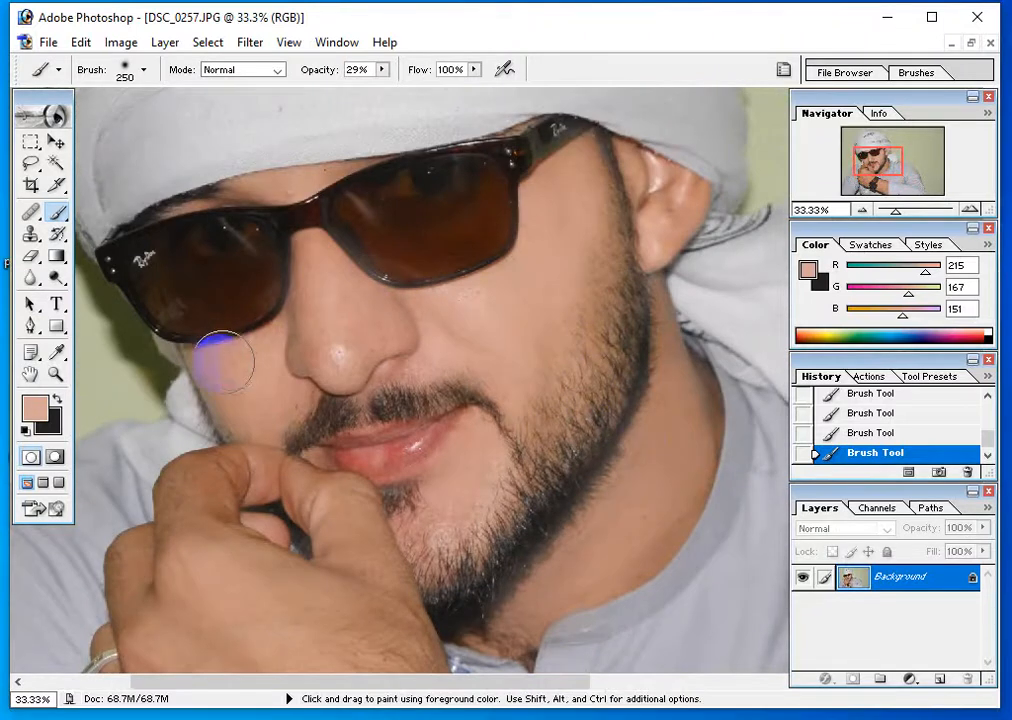
Brush the skin tone over the nose and the cheek above the raised hand, and undo the last stroke
key("space")
left_click_drag(232, 398, 312, 283)
left_click(267, 357)
left_click_drag(267, 357, 285, 388)
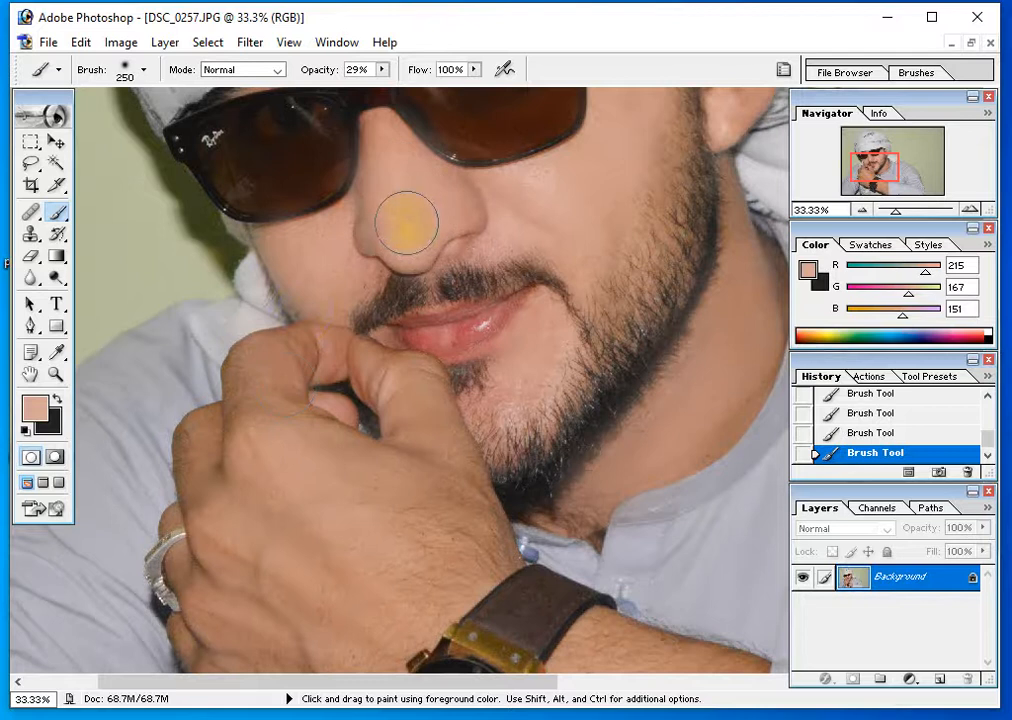
key("ctrl+z")
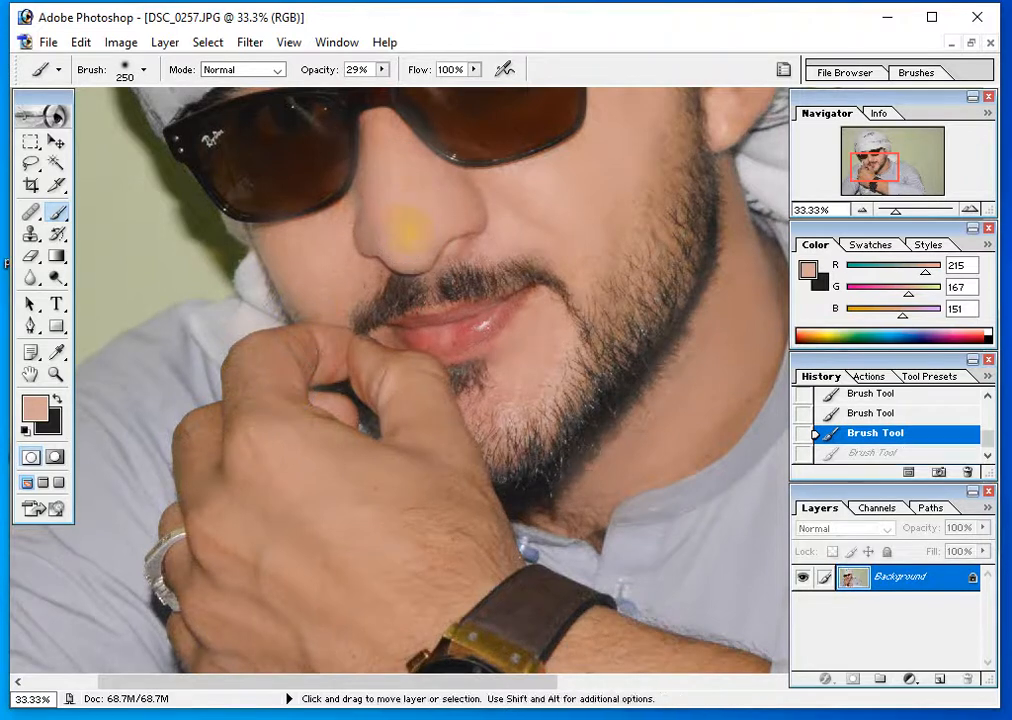
Select the nose and both cheeks with the Magic Wand at tolerance 22, adding each area to the selection
key("space")
left_click_drag(418, 212, 401, 282)
key("ctrl+minus")
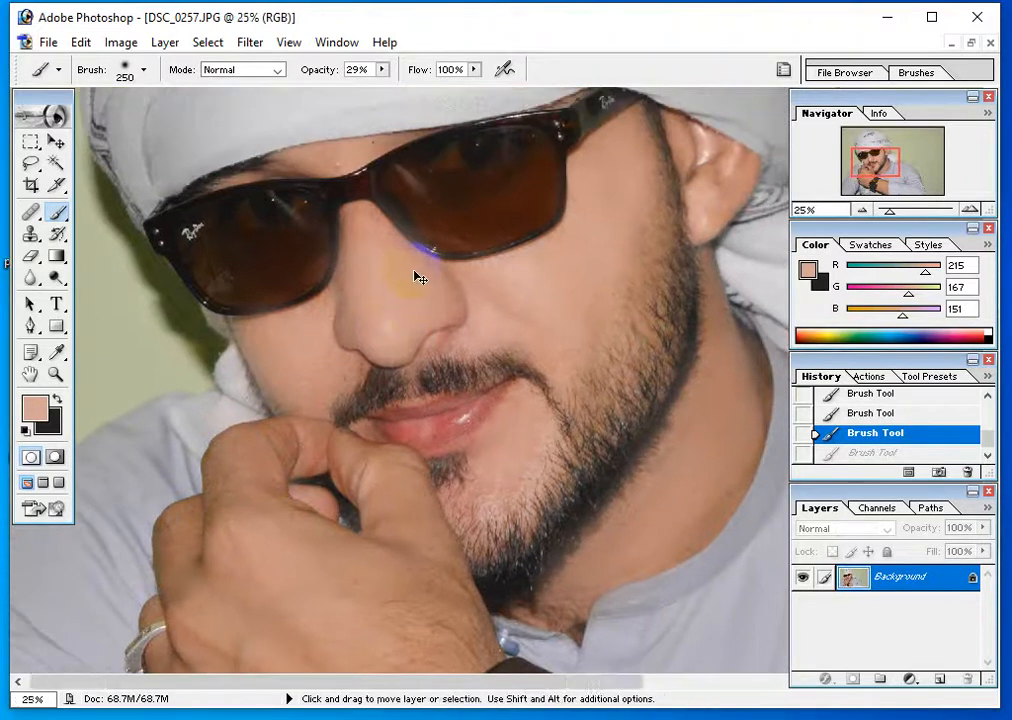
left_click(56, 163)
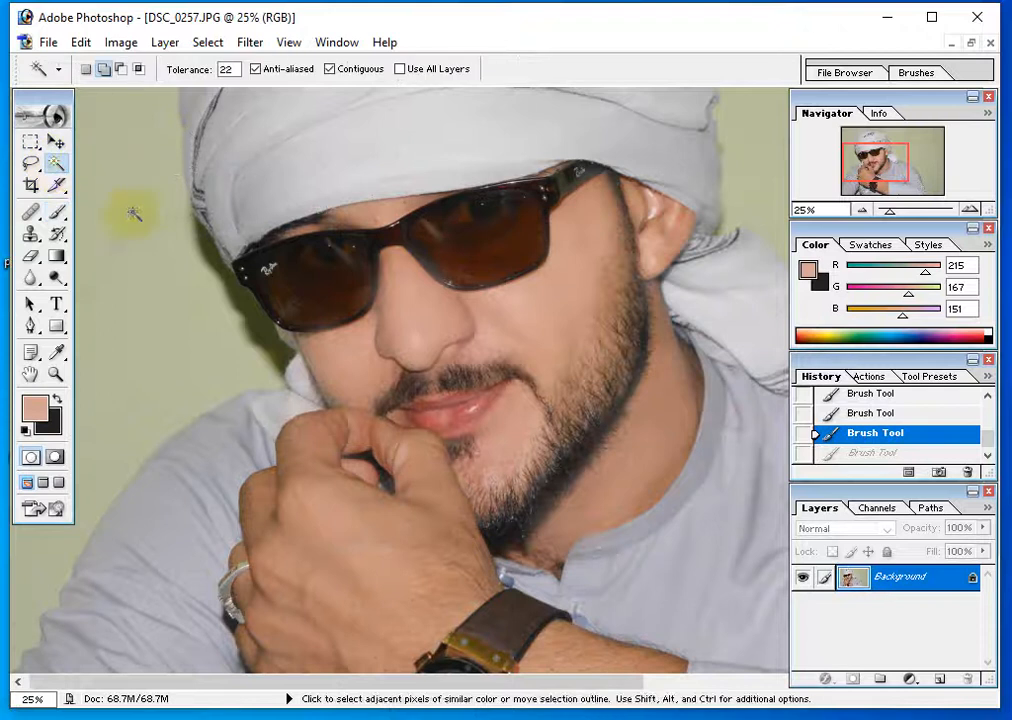
left_click(368, 298)
left_click(408, 335)
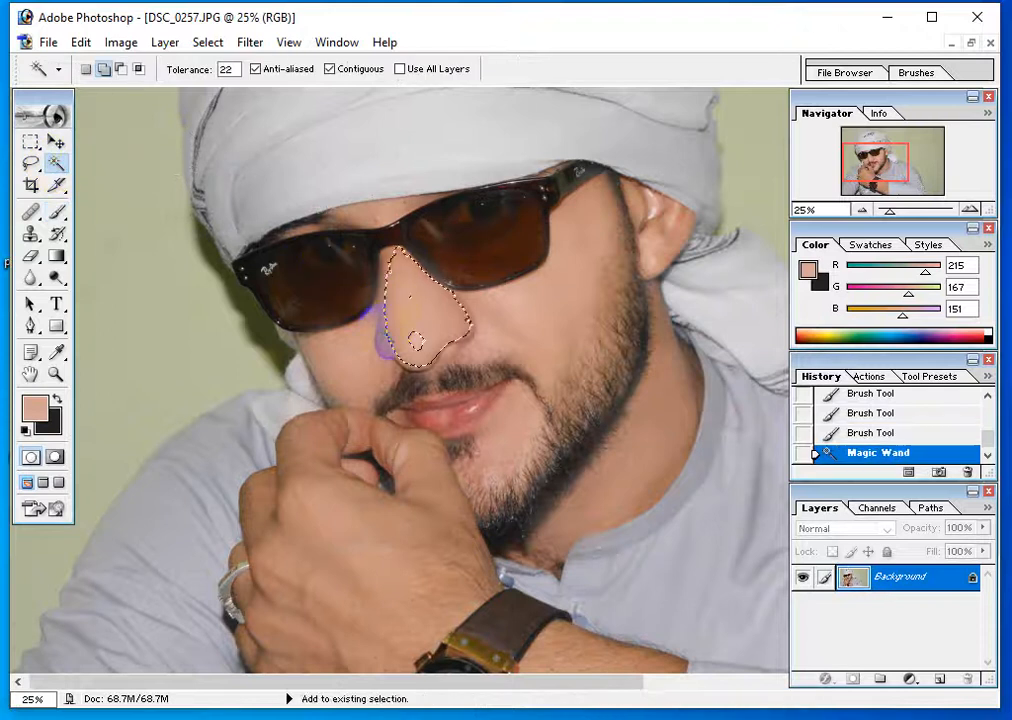
left_click(370, 343)
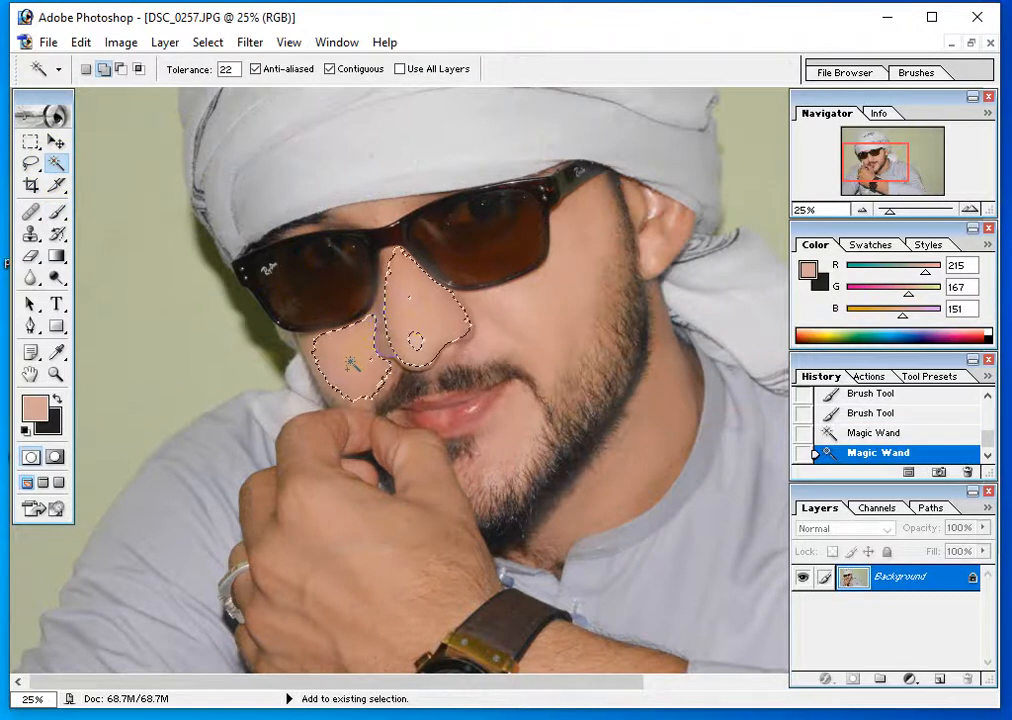
left_click(354, 362)
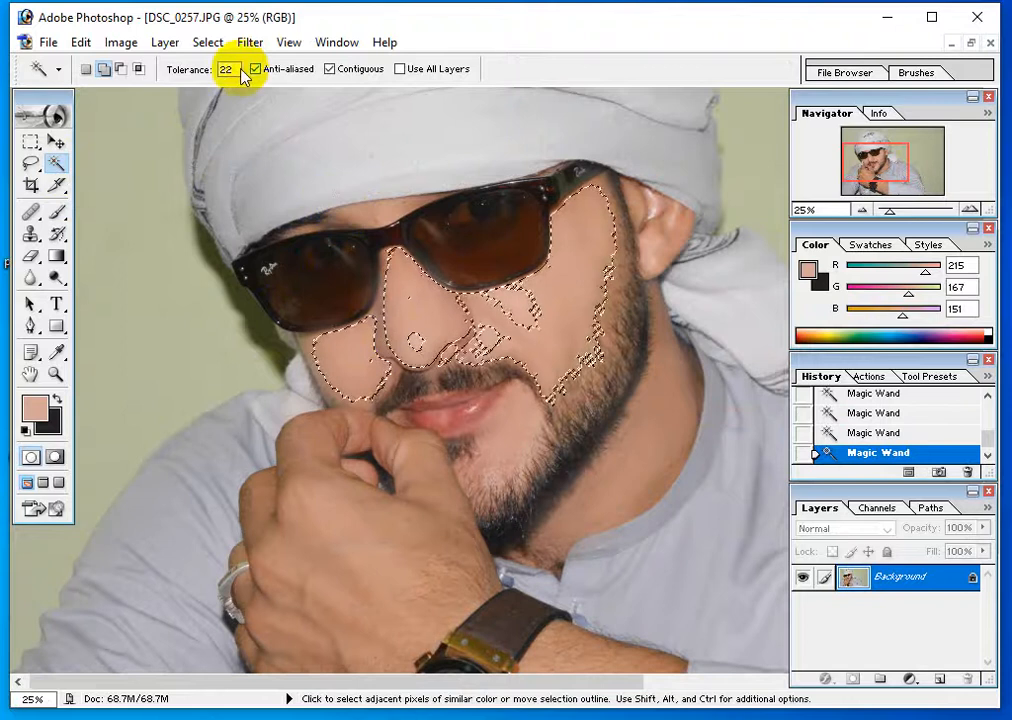
Raise the Magic Wand tolerance to 44 and extend the selection across the remaining cheek skin and the neck
left_click_drag(237, 70, 180, 75)
type("44")
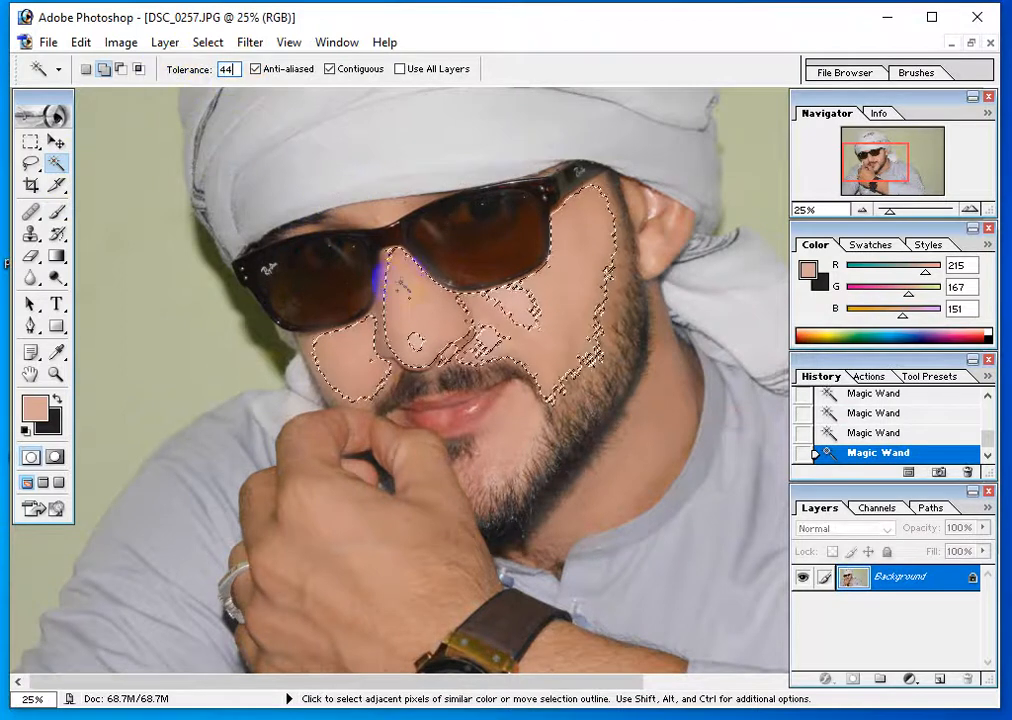
left_click(525, 330)
left_click(583, 463, "shift")
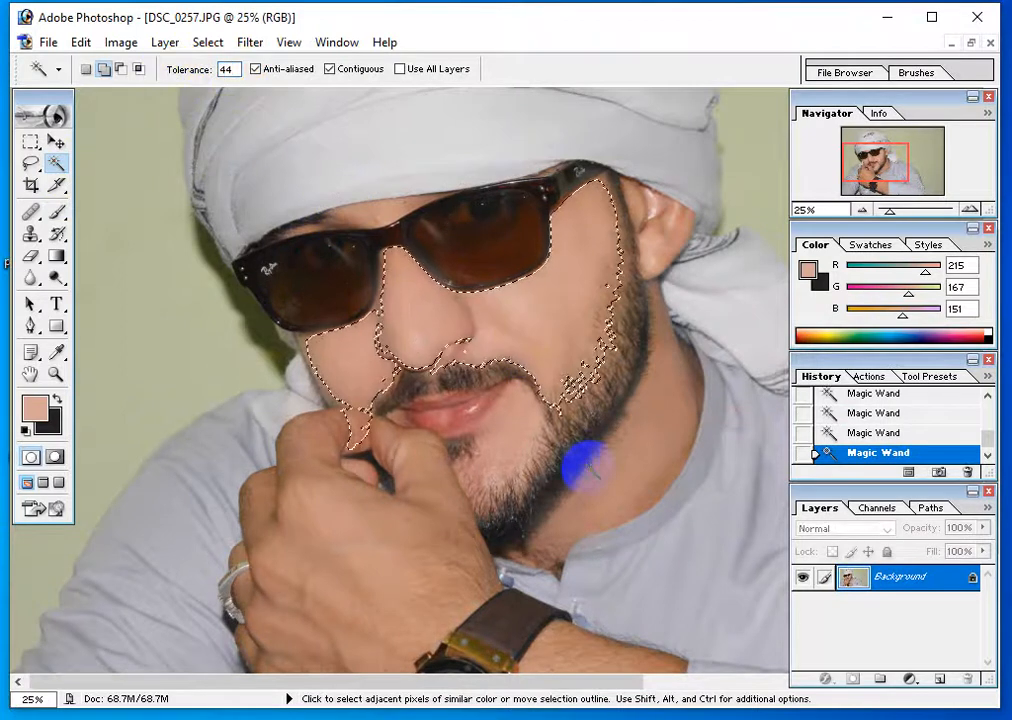
Add the hand, the ringed finger, the forehead above the sunglasses and the forearm beside the watch to the selection
left_click(411, 544, "shift")
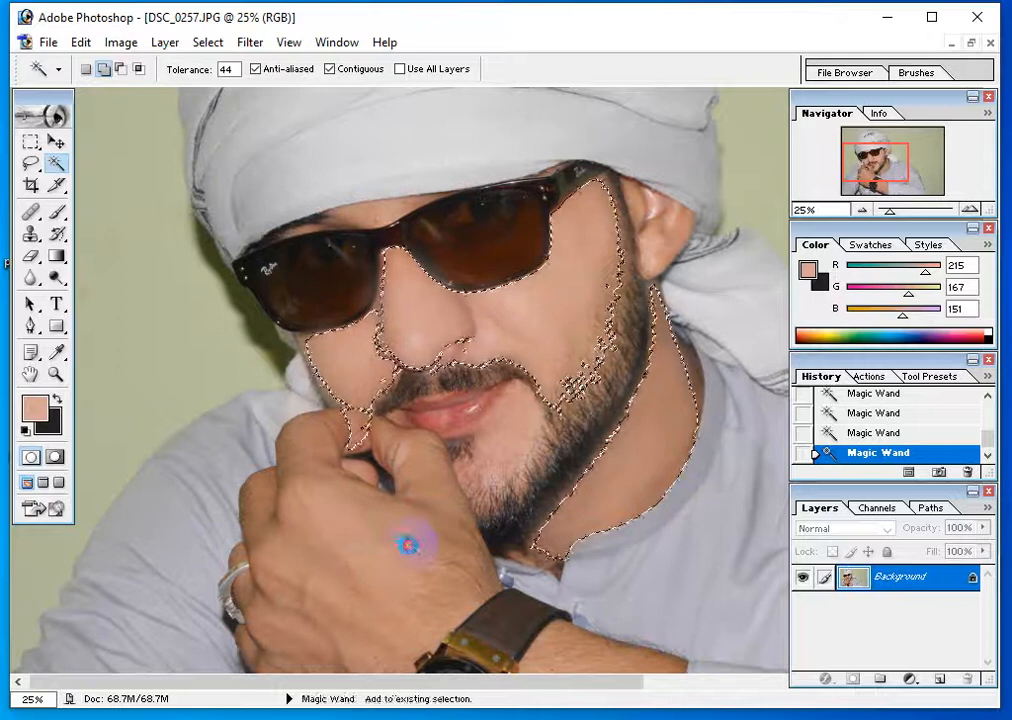
left_click(252, 557, "shift")
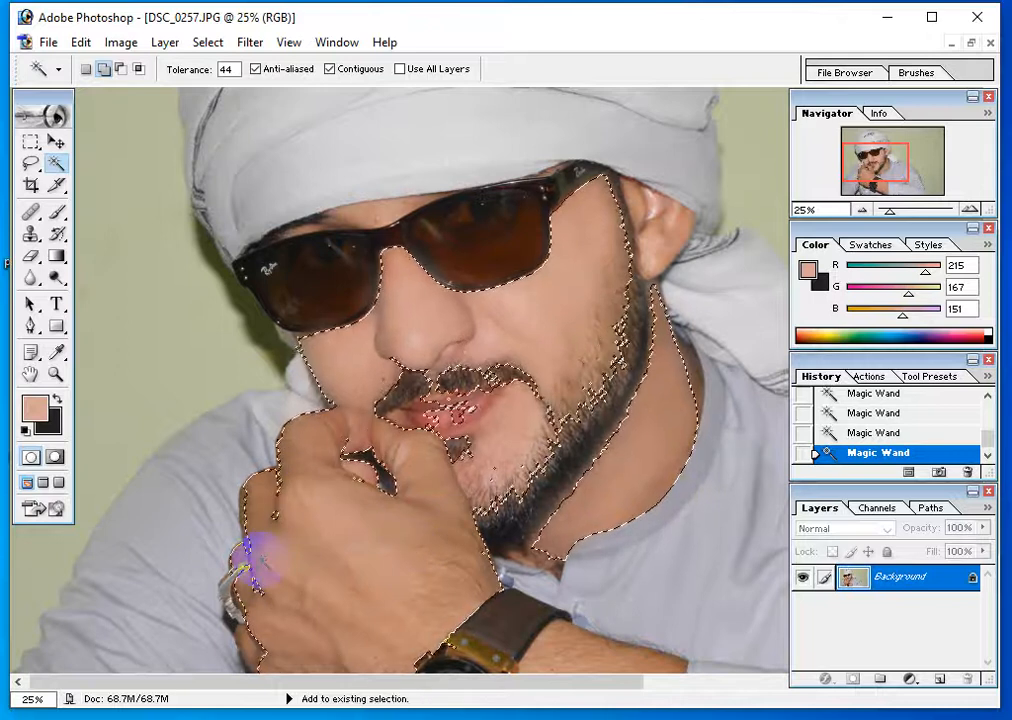
left_click(396, 217, "shift")
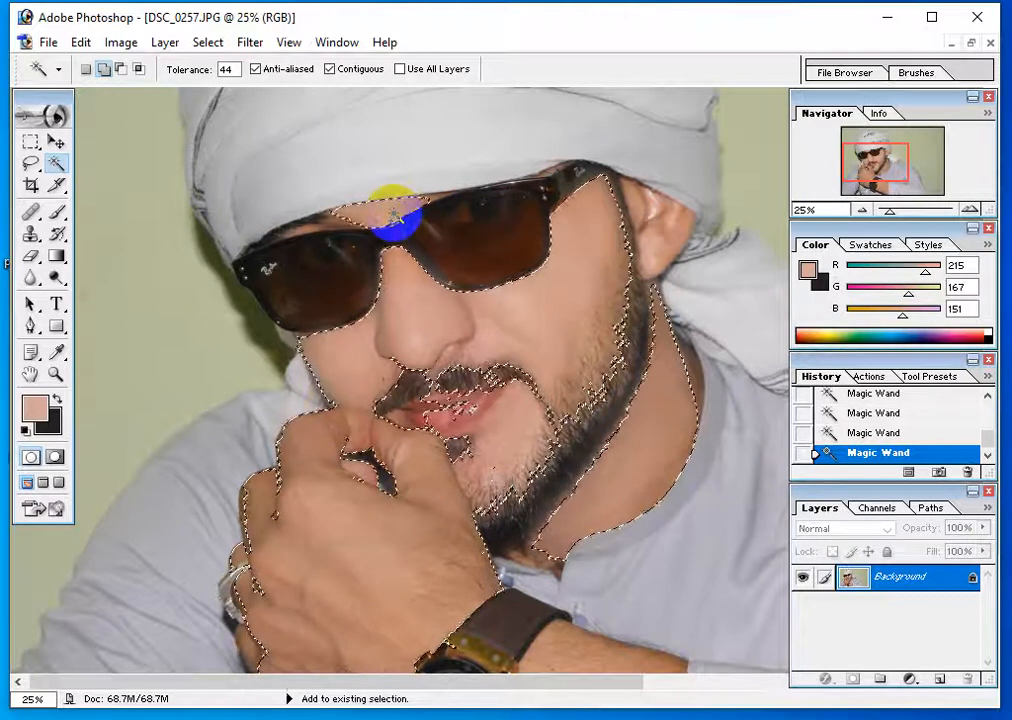
left_click_drag(440, 264, 360, 86)
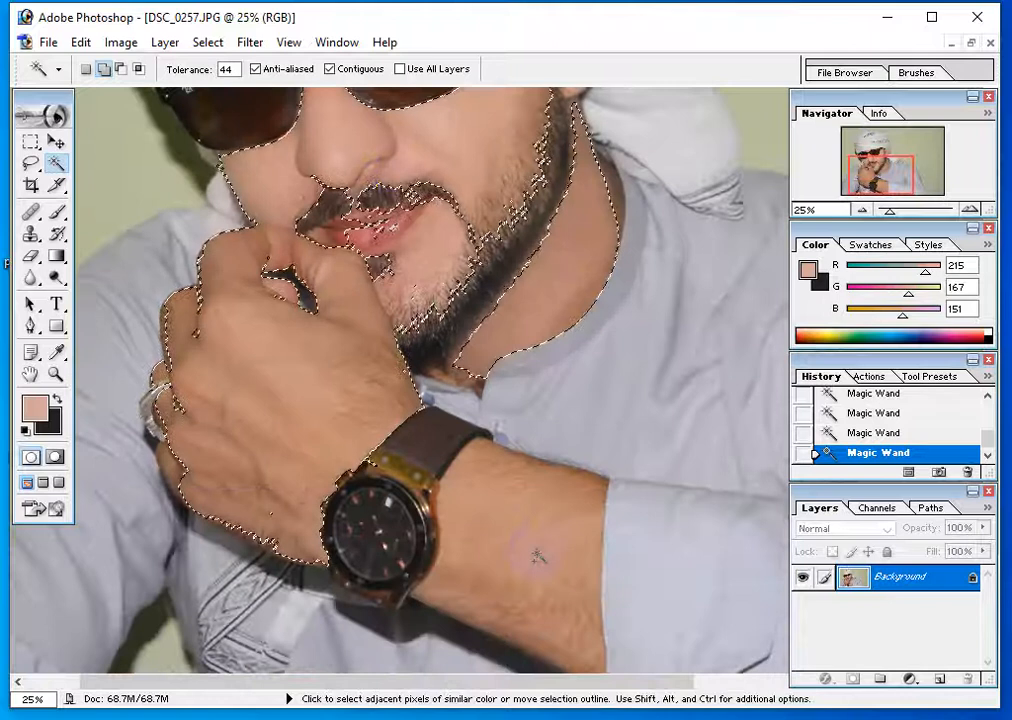
left_click(518, 545, "shift")
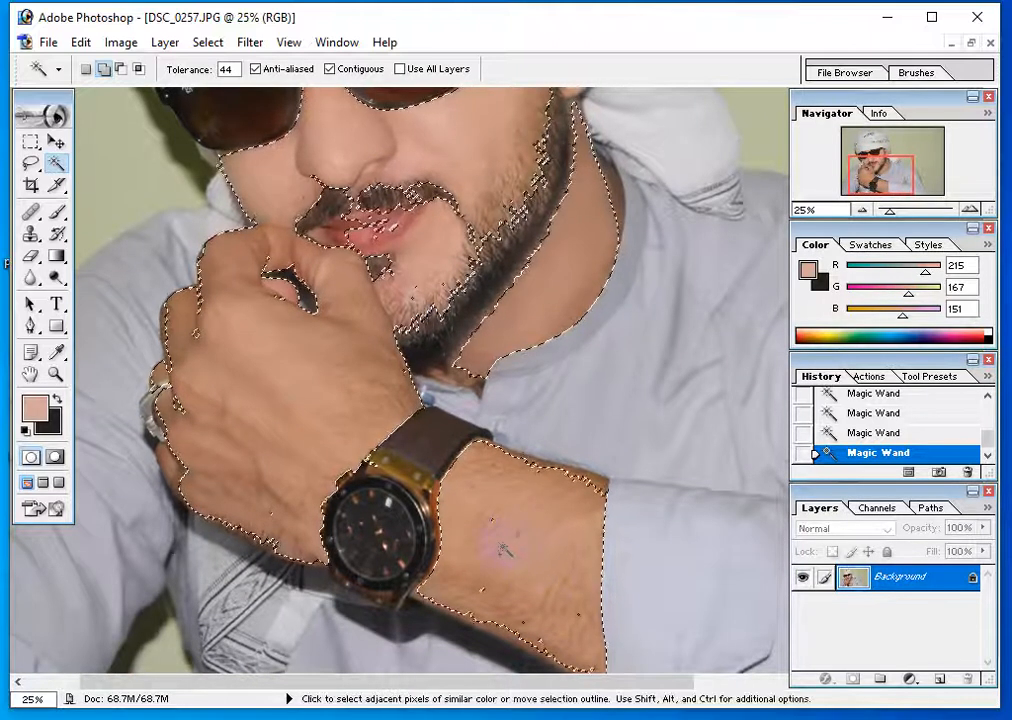
Feather the skin selection by 5 pixels
left_click_drag(410, 335, 463, 452)
key("ctrl+alt+d")
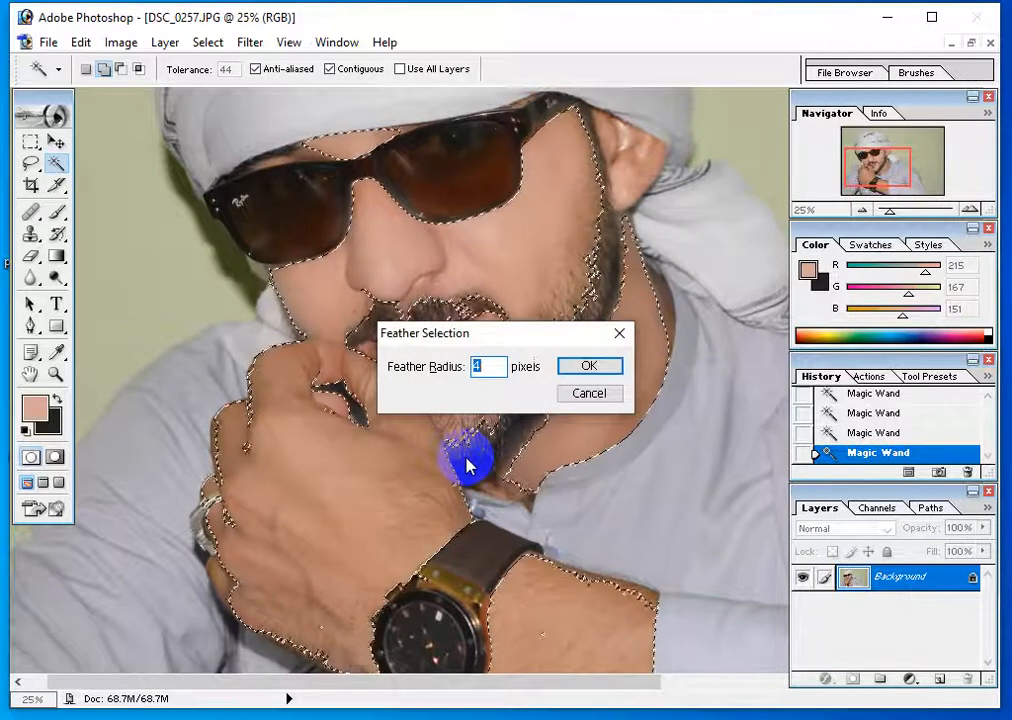
type("5")
key("Return")
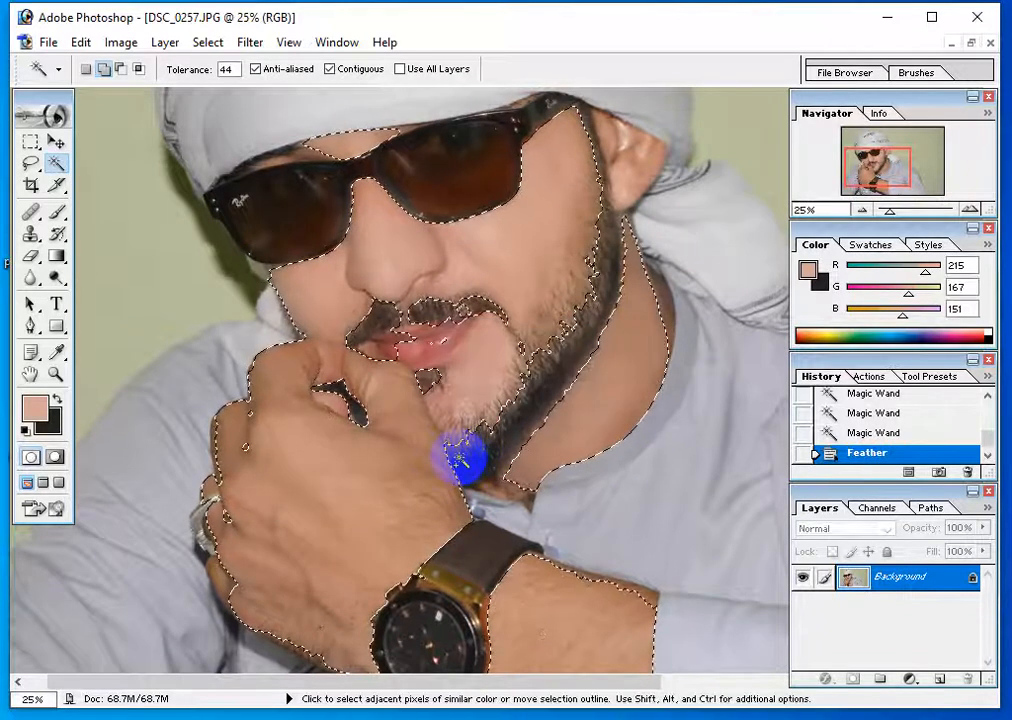
Start the Smart Blur filter on the selected skin and frame the face in its preview at 20% zoom
left_click(250, 42)
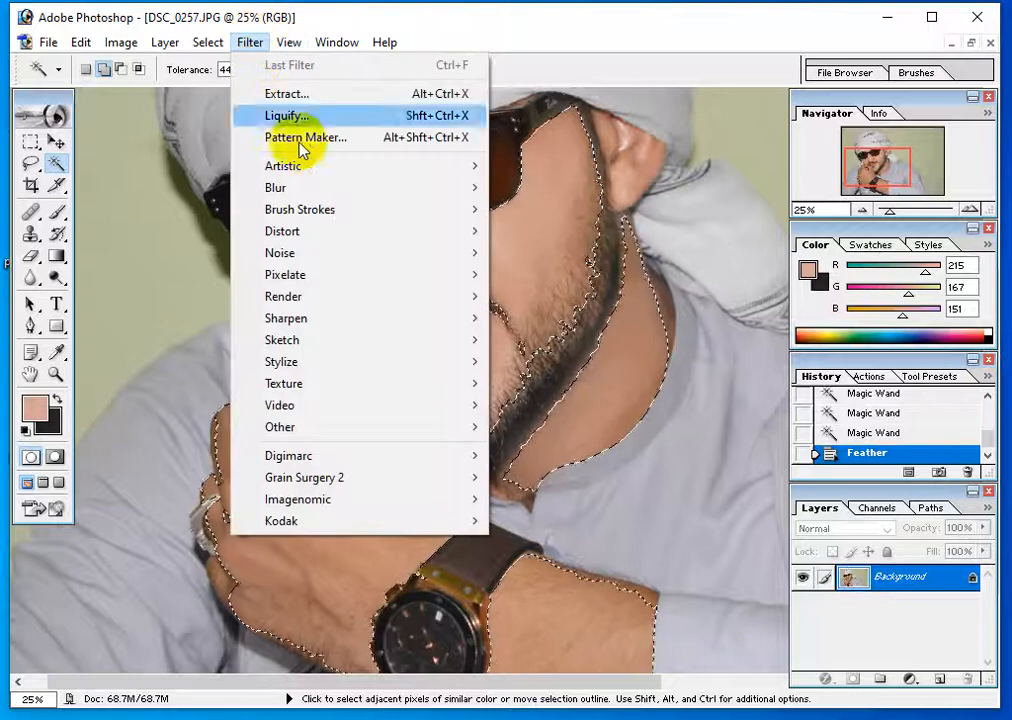
mouse_move(307, 190)
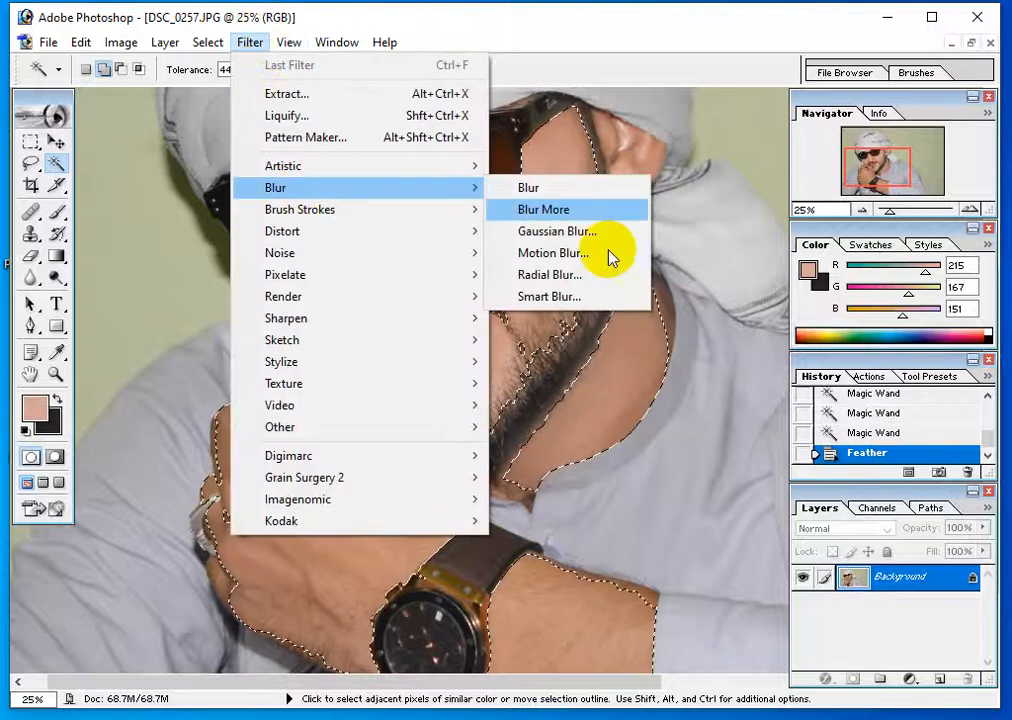
left_click(570, 300)
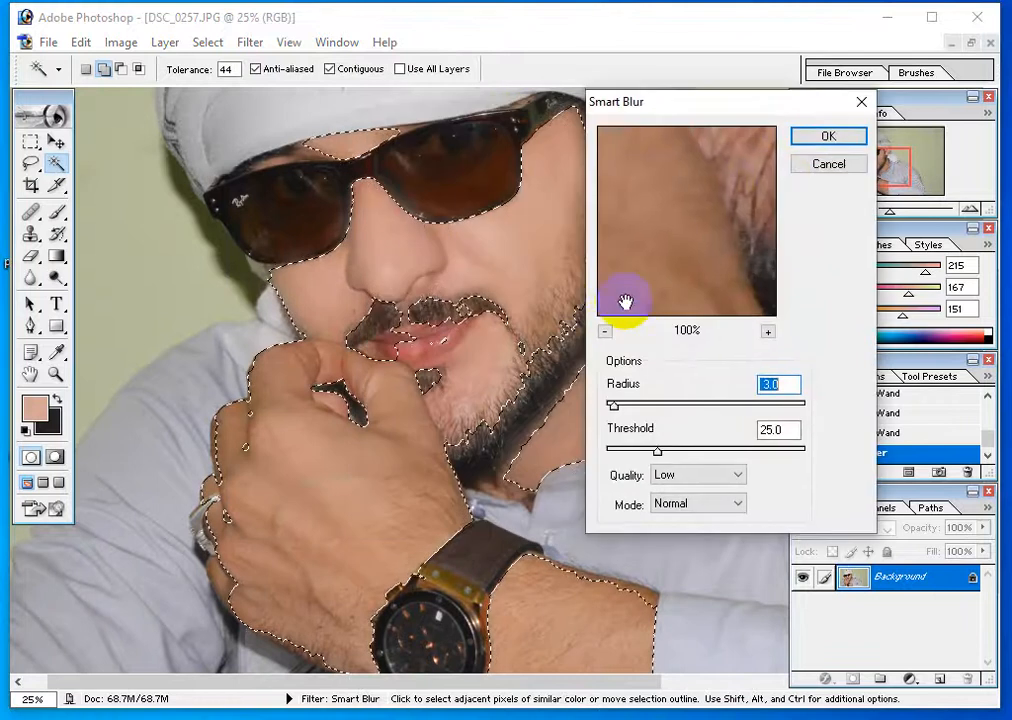
left_click(607, 333)
left_click(607, 333)
left_click(607, 333)
left_click(607, 333)
left_click_drag(700, 212, 681, 288)
left_click_drag(713, 184, 702, 262)
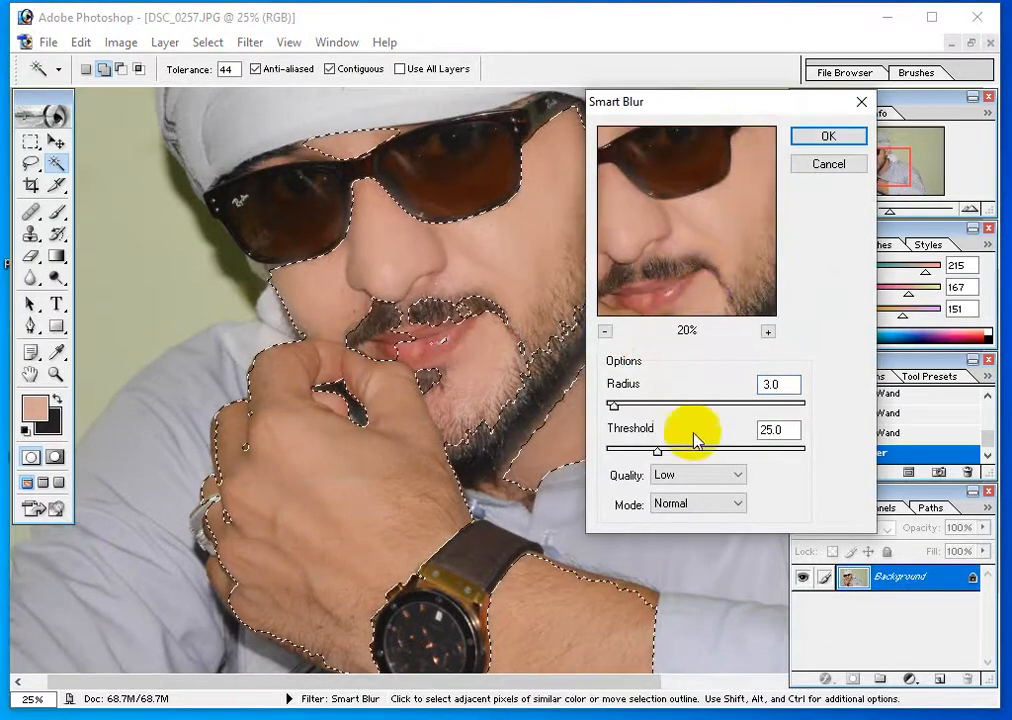
Try Smart Blur on the selected skin with threshold 79.4 and radius 65.4, and dismiss the filter without applying it
left_click(711, 452)
left_click(764, 449)
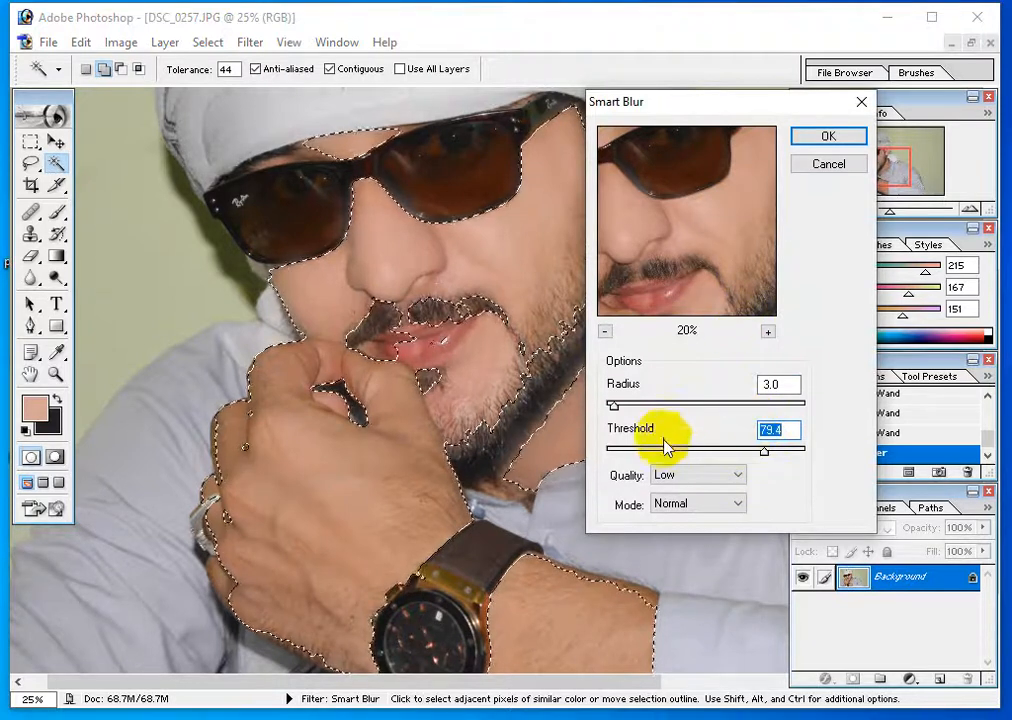
left_click_drag(698, 408, 748, 410)
left_click_drag(730, 271, 739, 247)
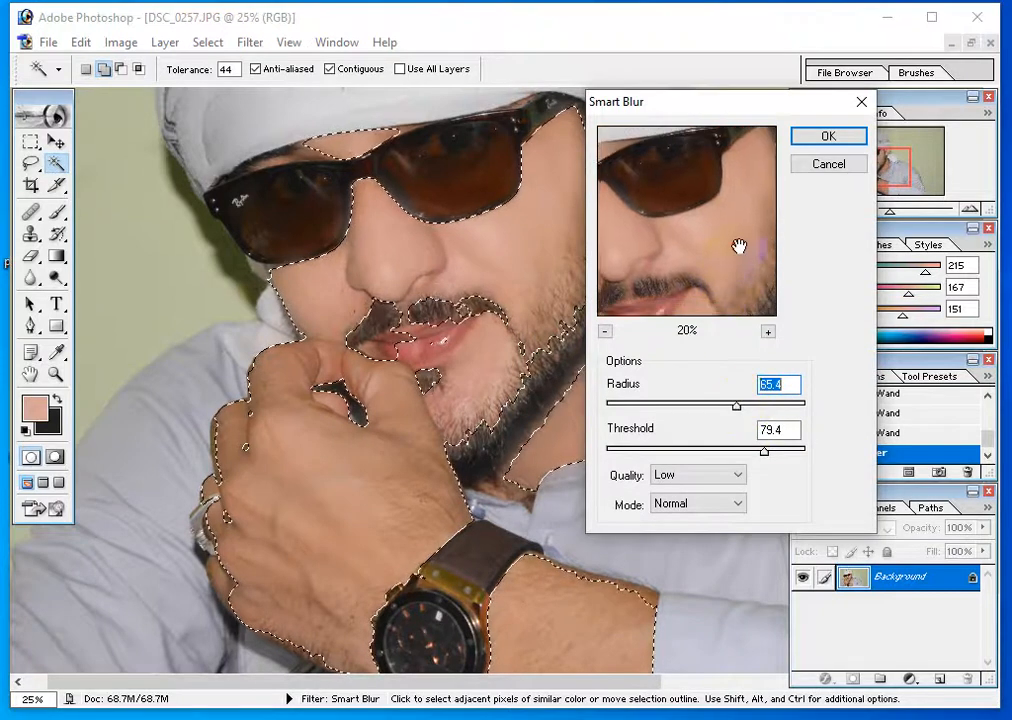
left_click(828, 166)
Try Grain Surgery 2 Remove Grain with 221% noise reduction, previewing the face at 25% zoom, and dismiss the filter without applying it
left_click(255, 42)
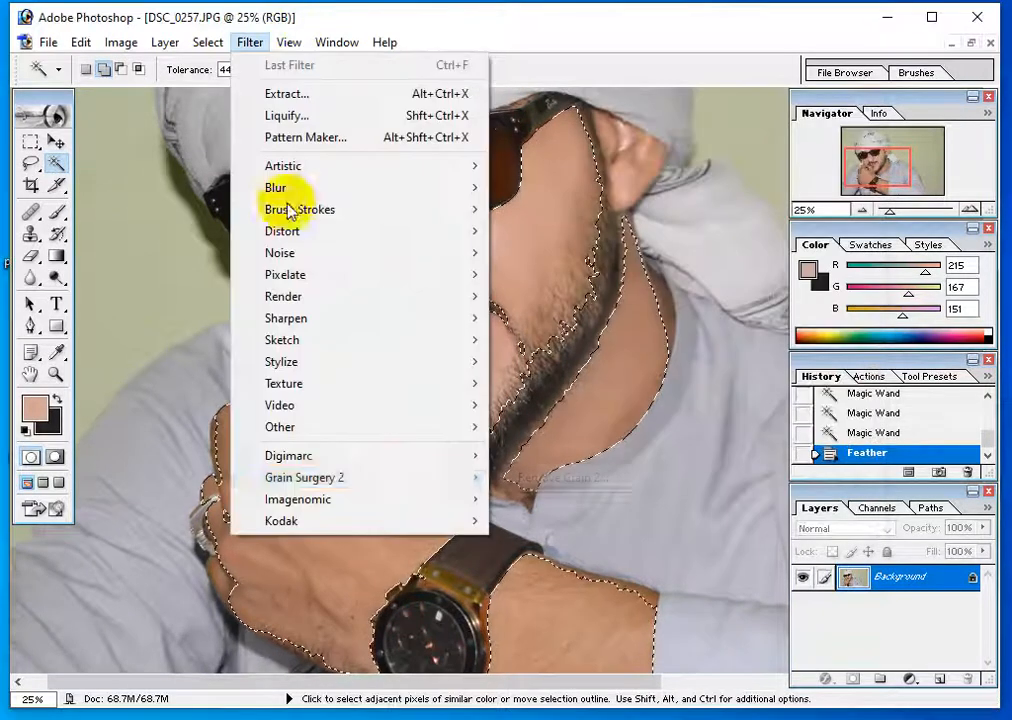
mouse_move(442, 470)
left_click(522, 478)
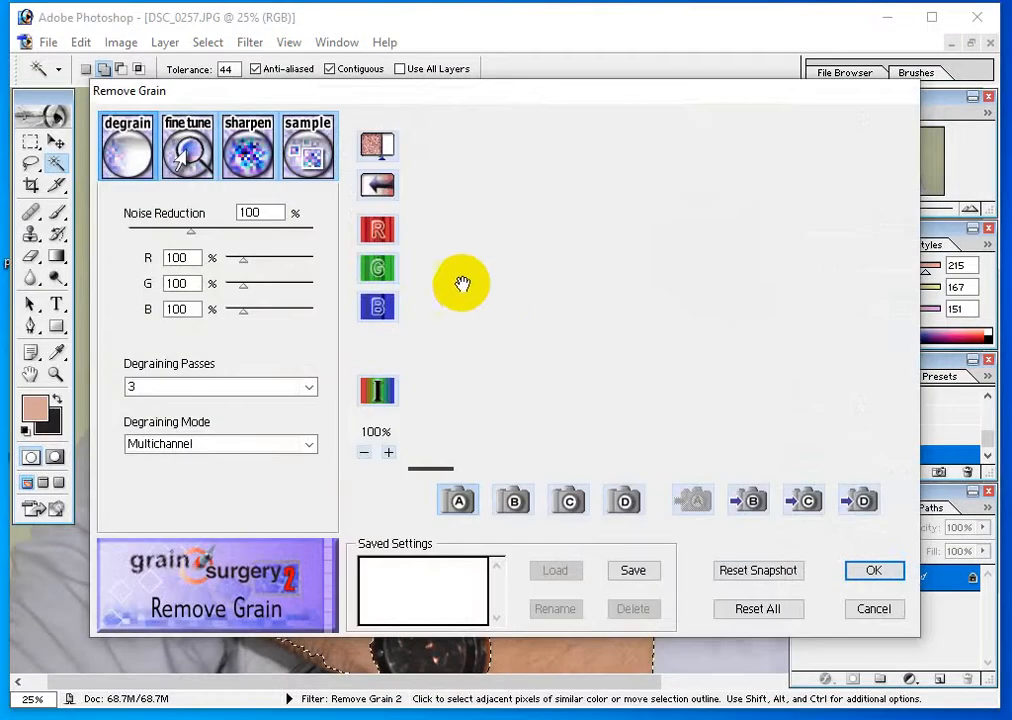
left_click_drag(553, 248, 644, 307)
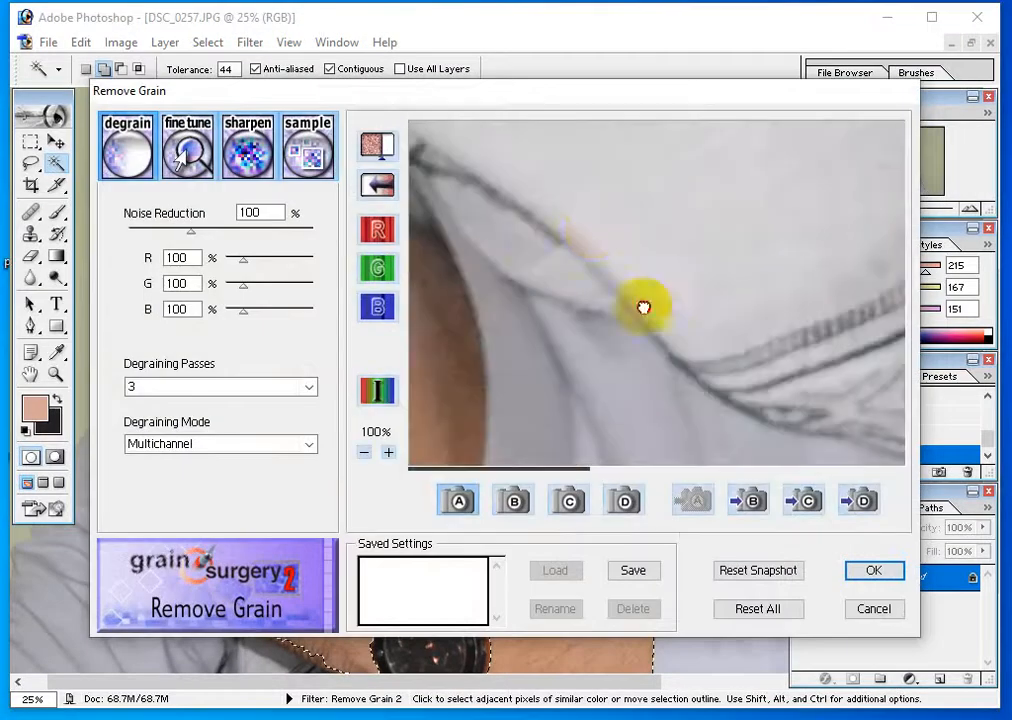
left_click_drag(567, 269, 691, 420)
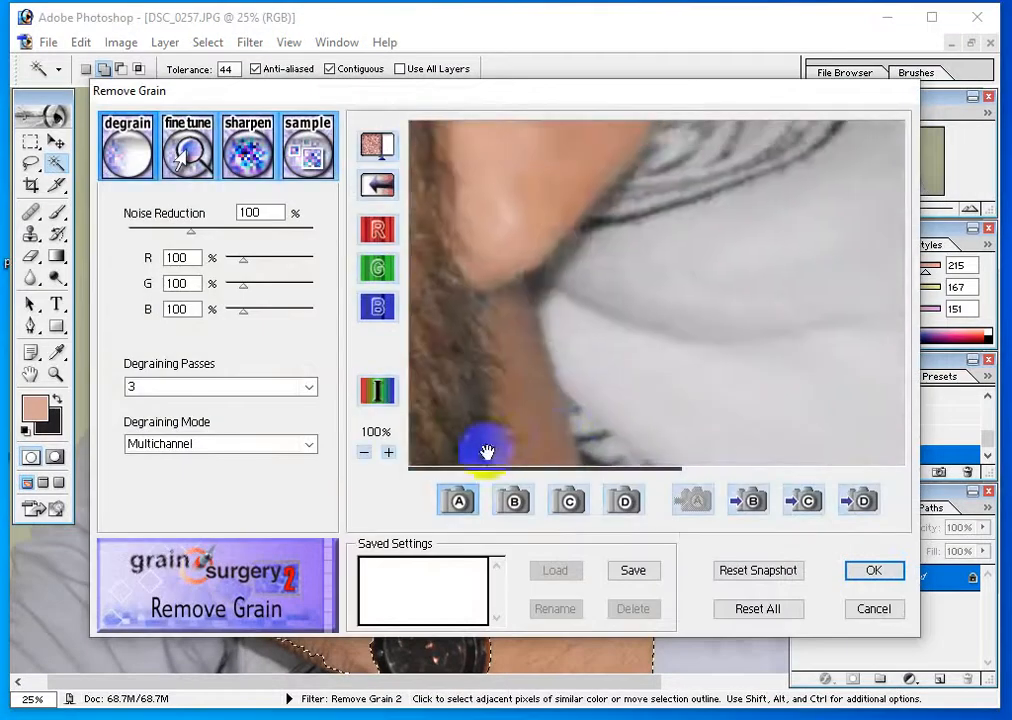
left_click(365, 455)
left_click(365, 455)
left_click(365, 455)
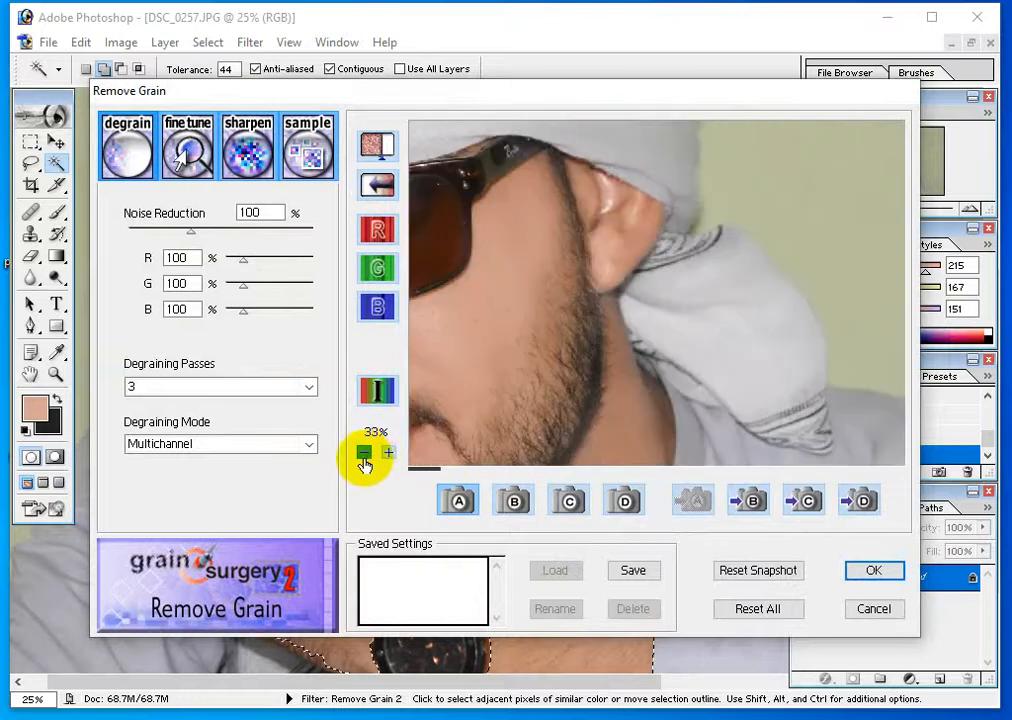
left_click(365, 455)
left_click_drag(547, 355, 684, 253)
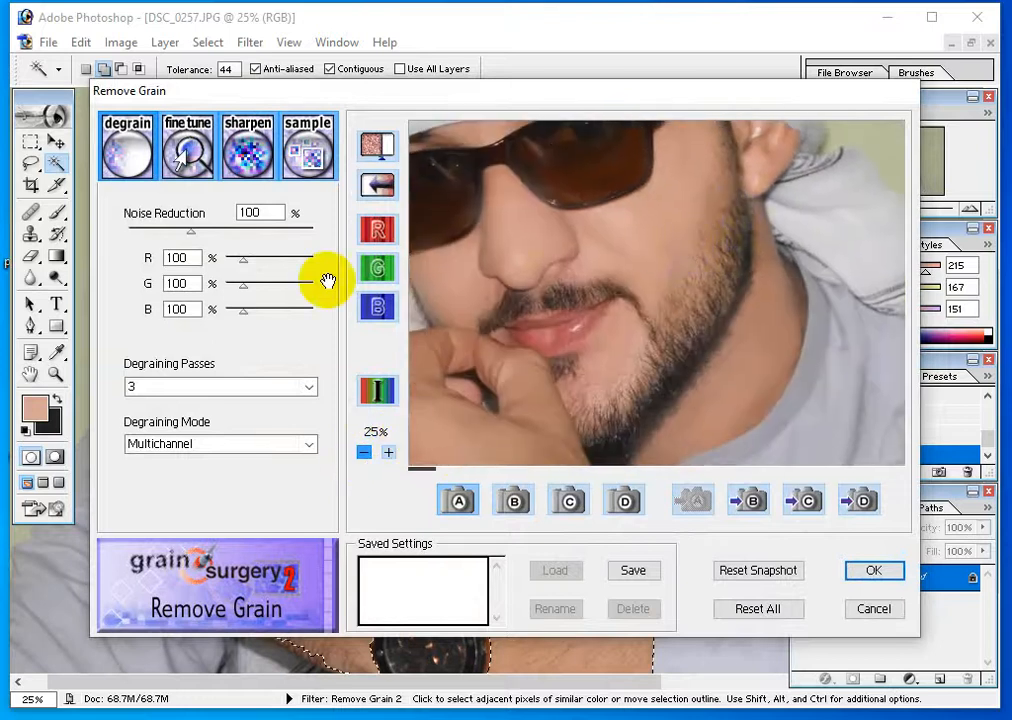
left_click(266, 214)
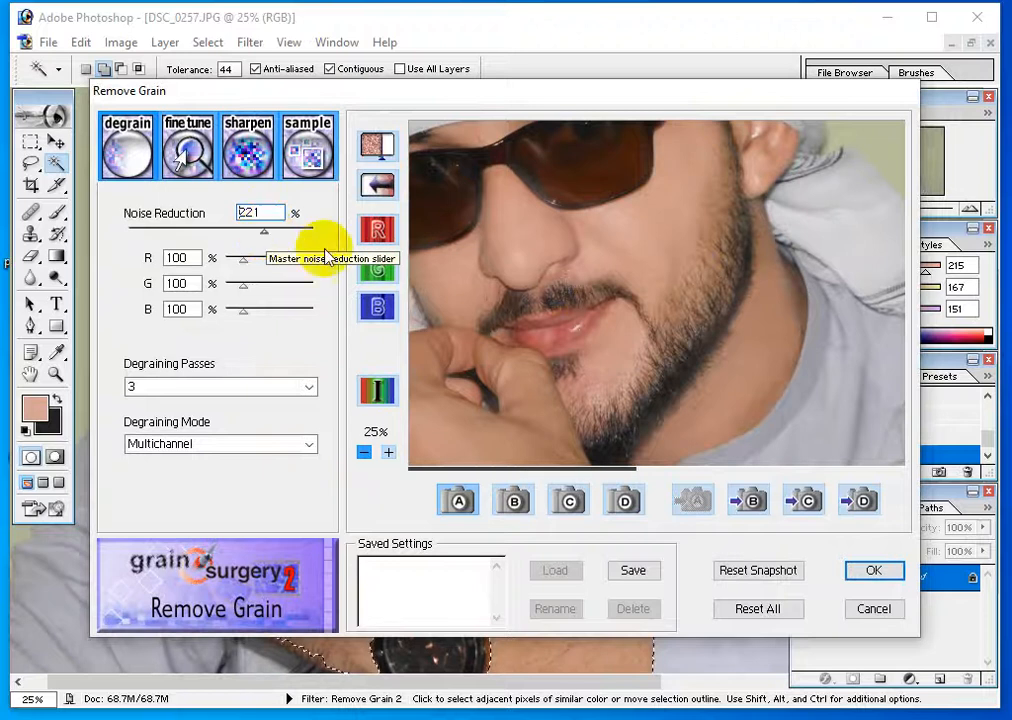
left_click(878, 612)
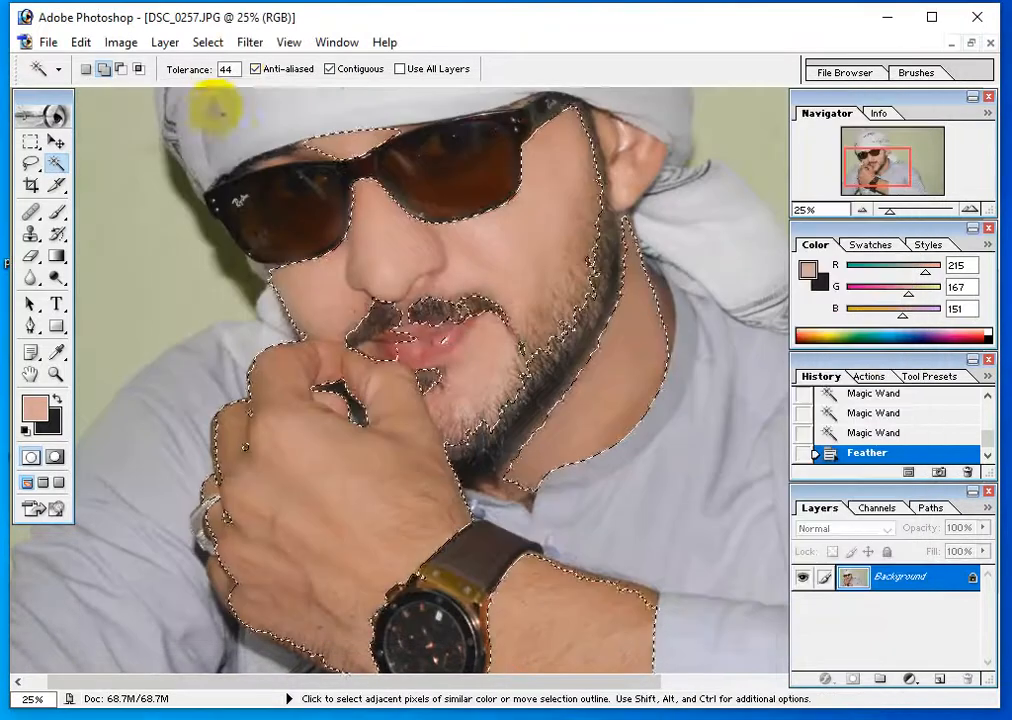
Apply Kodak's DIGITAL GEM Airbrush Professional filter to the selected skin with Medium detail 0 and Coarse detail 0
left_click(250, 42)
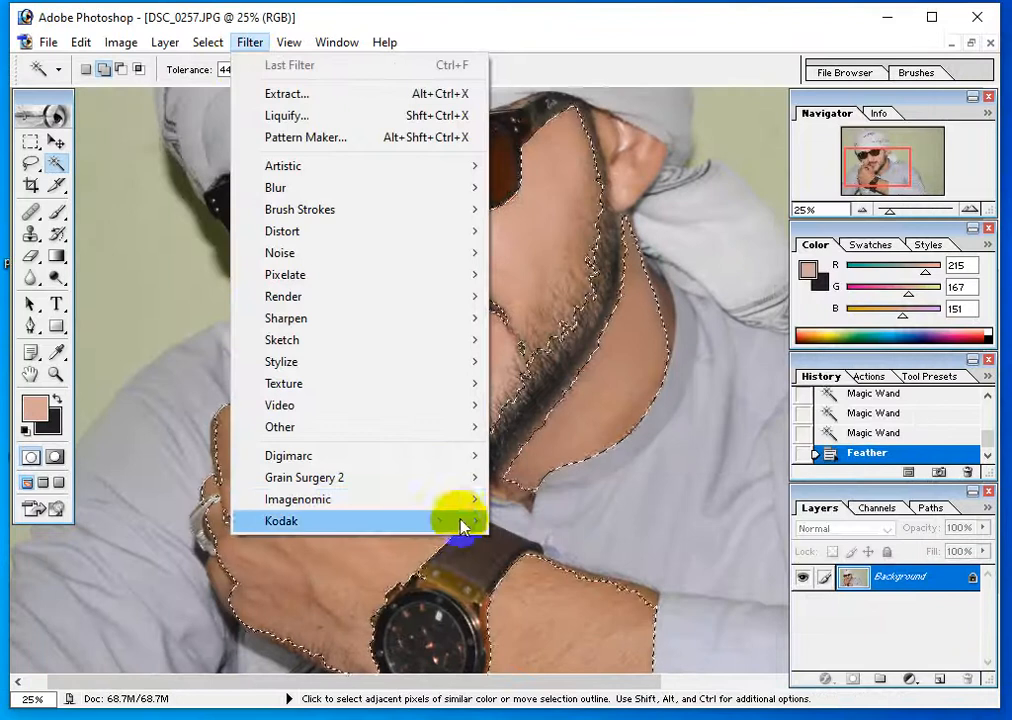
mouse_move(485, 522)
left_click(520, 523)
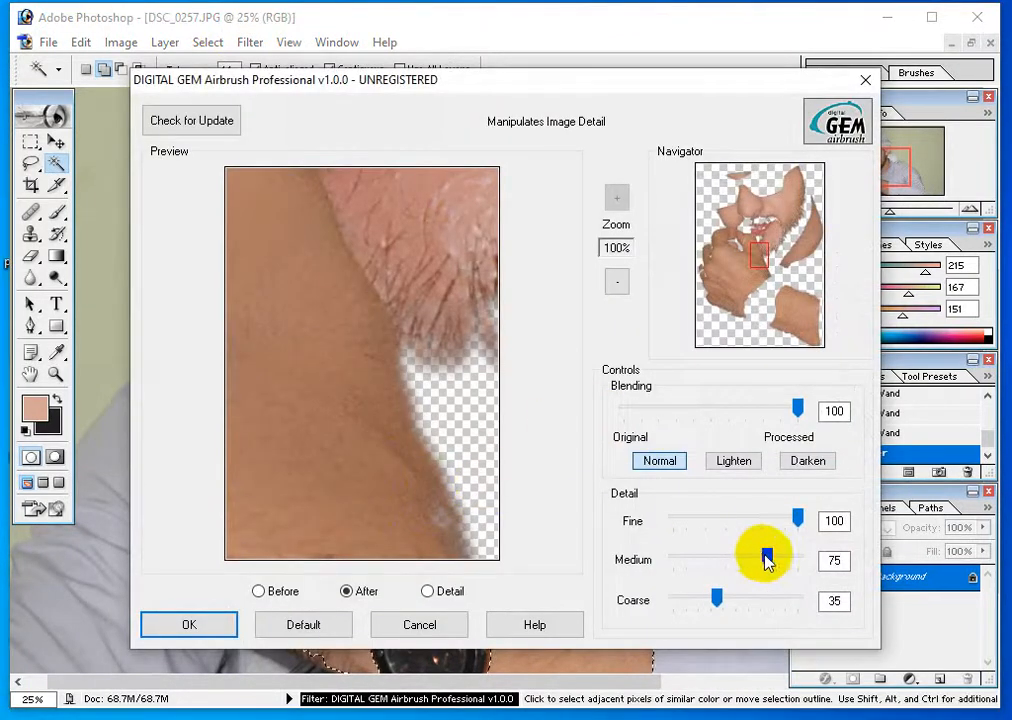
left_click_drag(767, 557, 673, 564)
left_click_drag(716, 598, 645, 605)
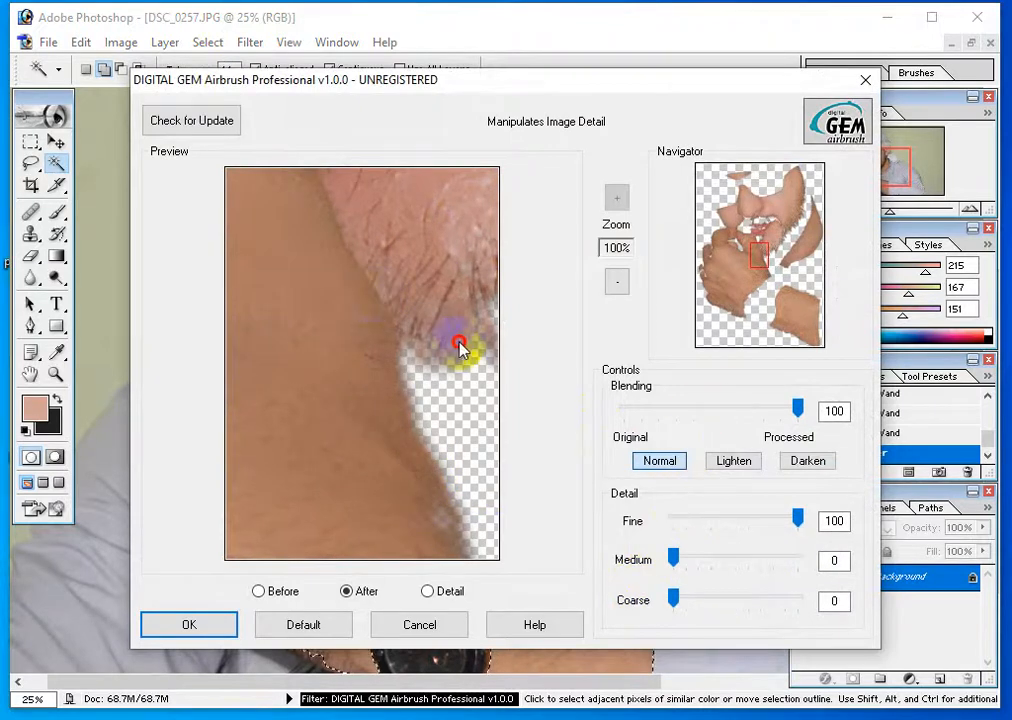
left_click(616, 283)
left_click(616, 283)
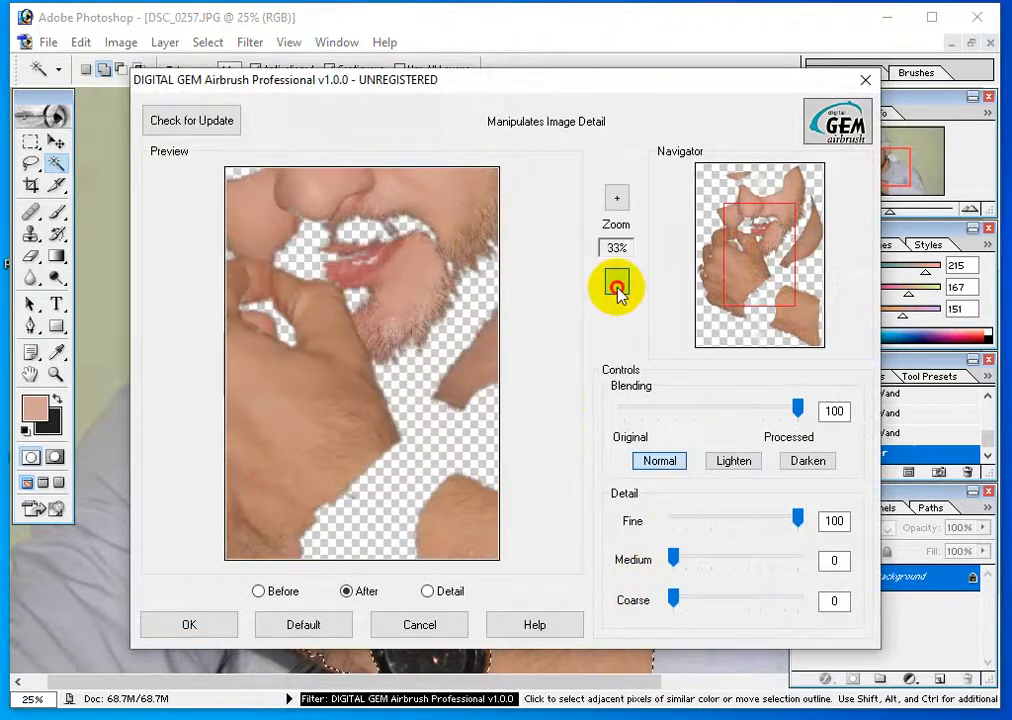
left_click(616, 283)
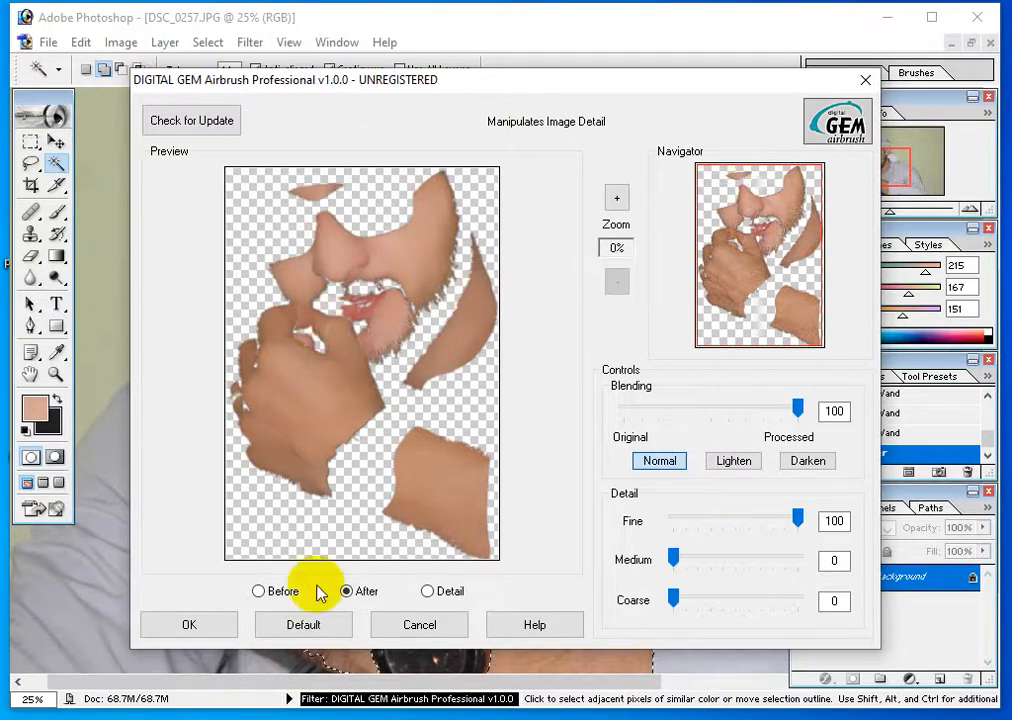
left_click(212, 628)
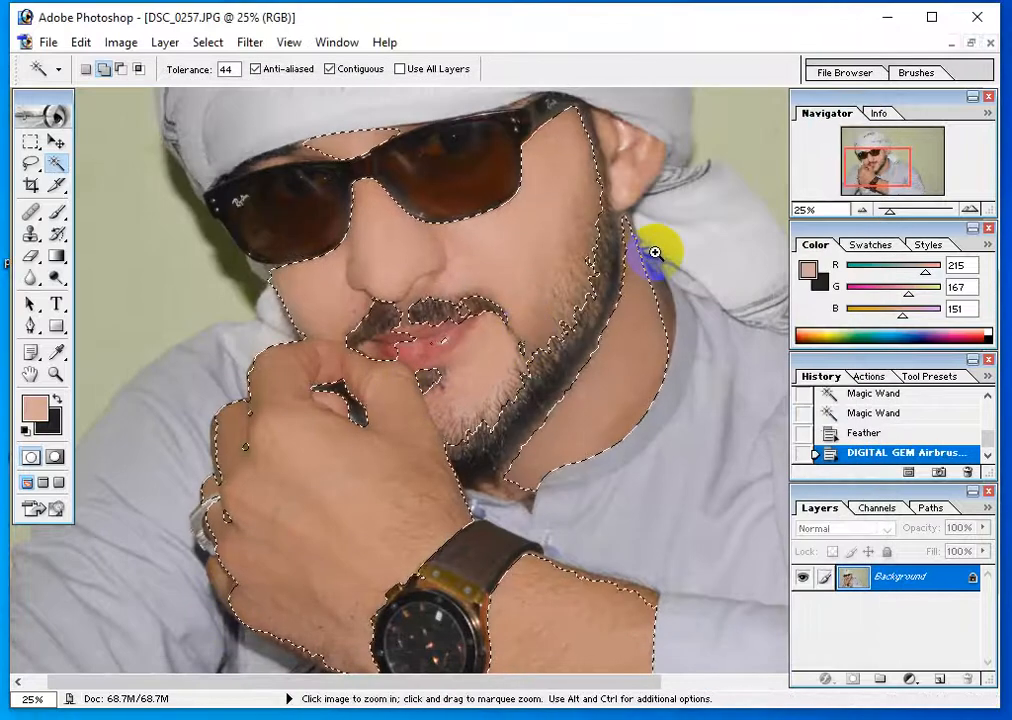
Examine the face at 33.33% zoom, comparing the skin with and without the airbrush filter
left_click(574, 266)
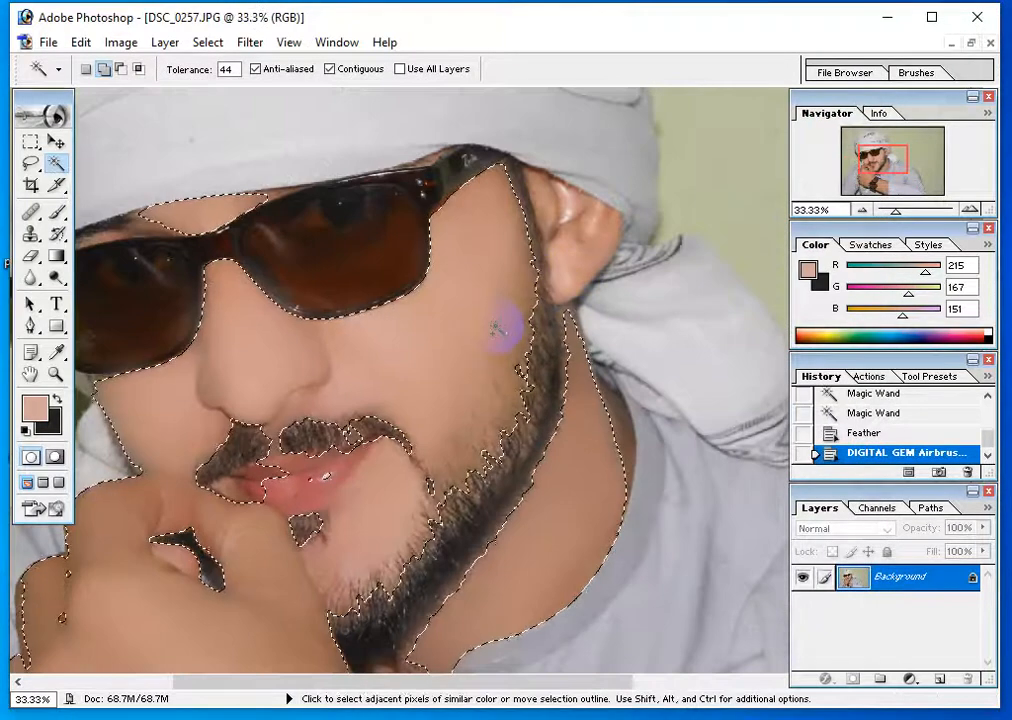
key("ctrl+z")
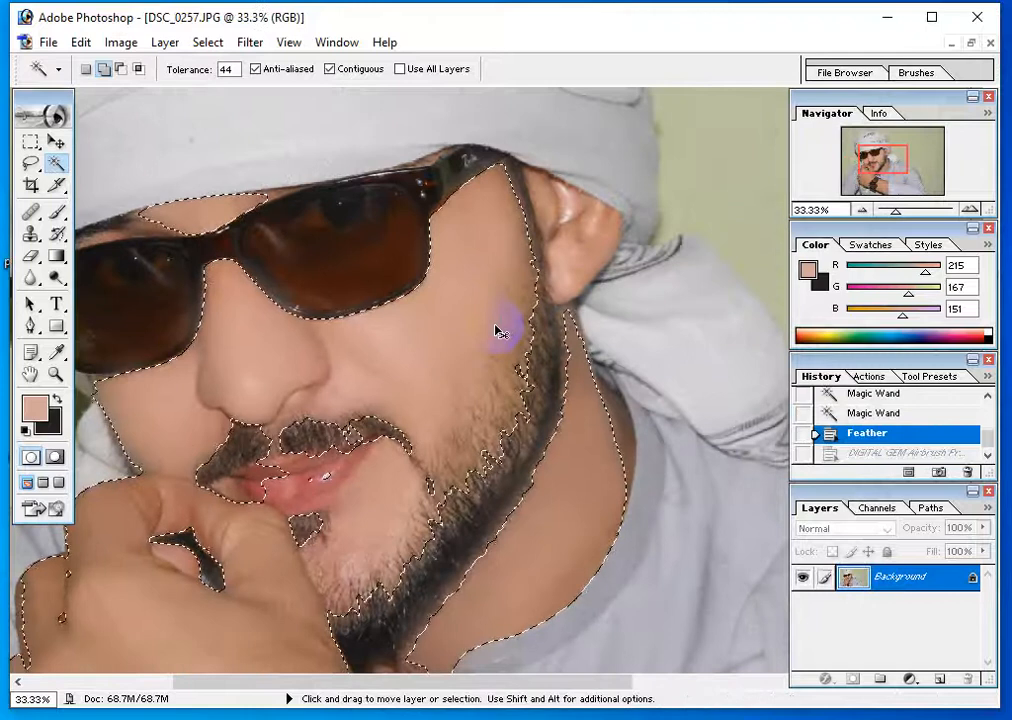
key("ctrl+z")
key("ctrl+z")
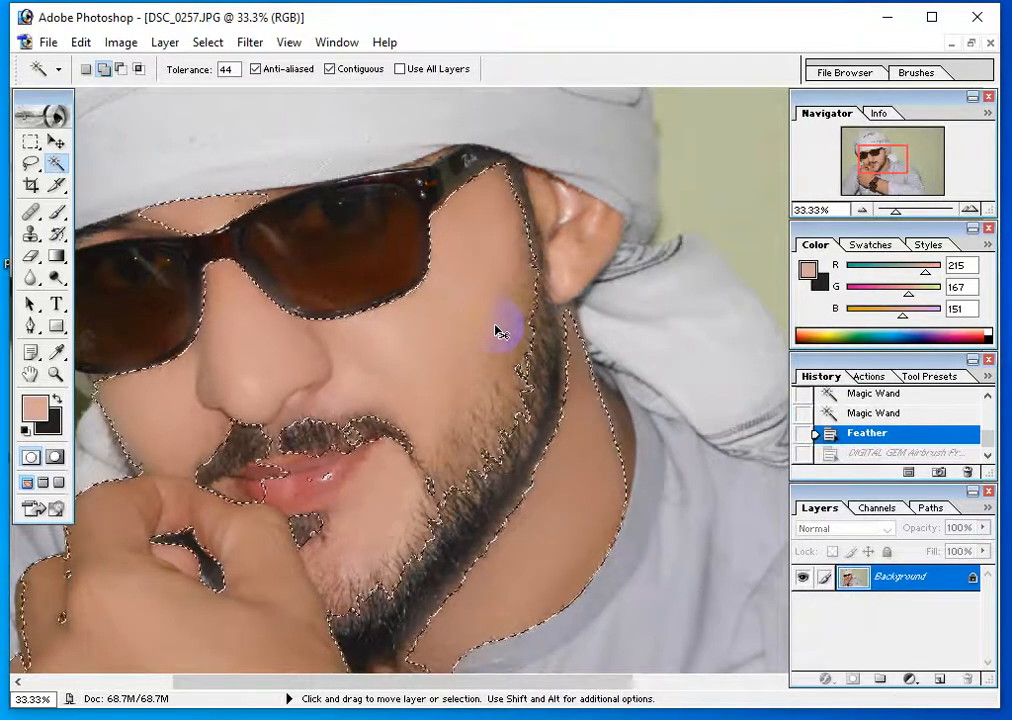
key("ctrl+z")
key("ctrl+z")
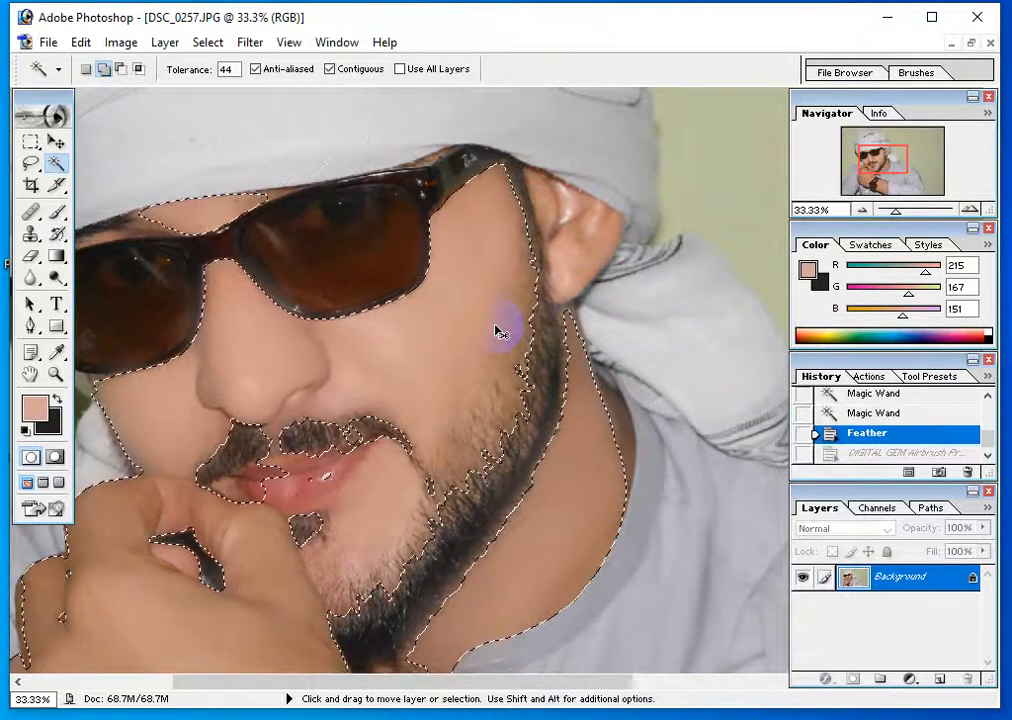
key("ctrl+z")
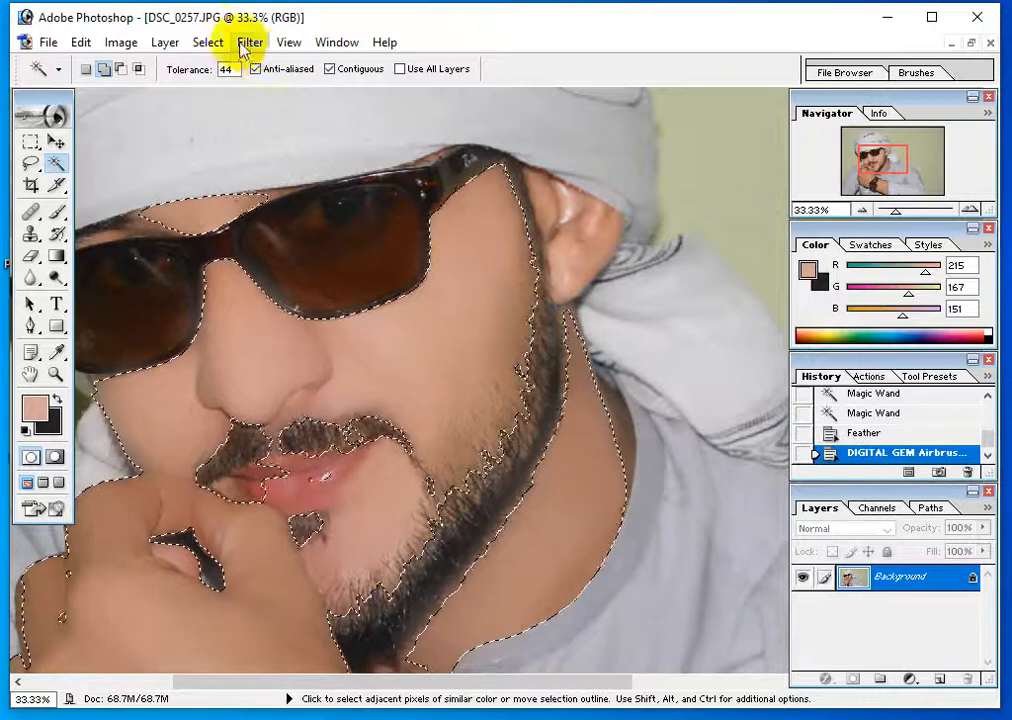
Apply Imagenomic's Noiseware Professional filter with the Default settings to the selected skin, and clear the selection
left_click(250, 42)
mouse_move(458, 501)
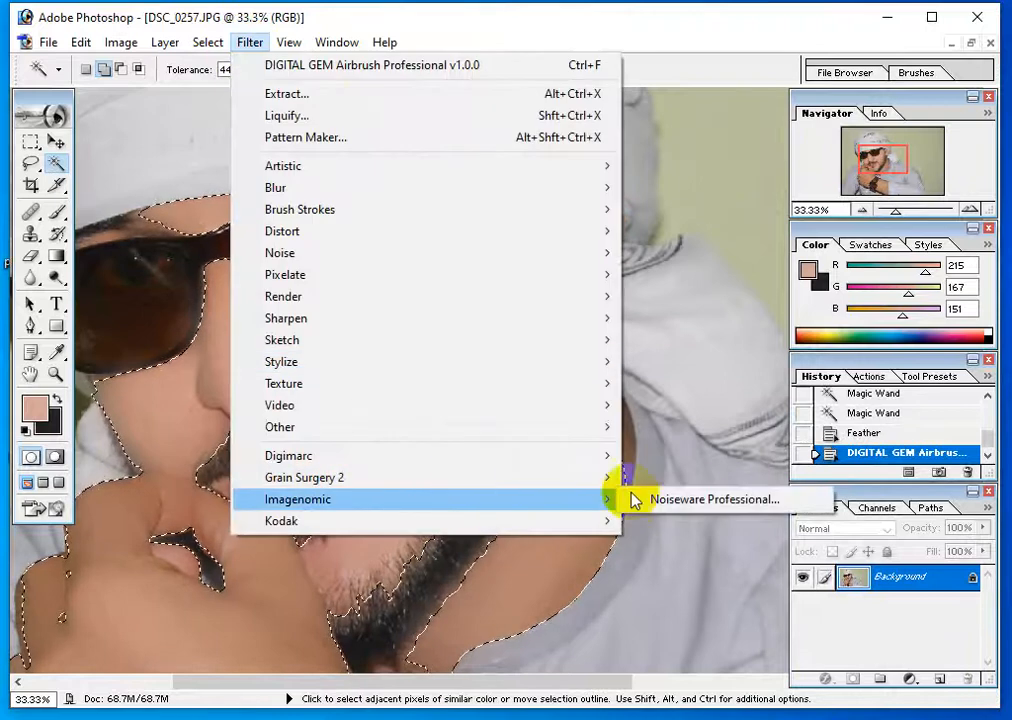
left_click(689, 499)
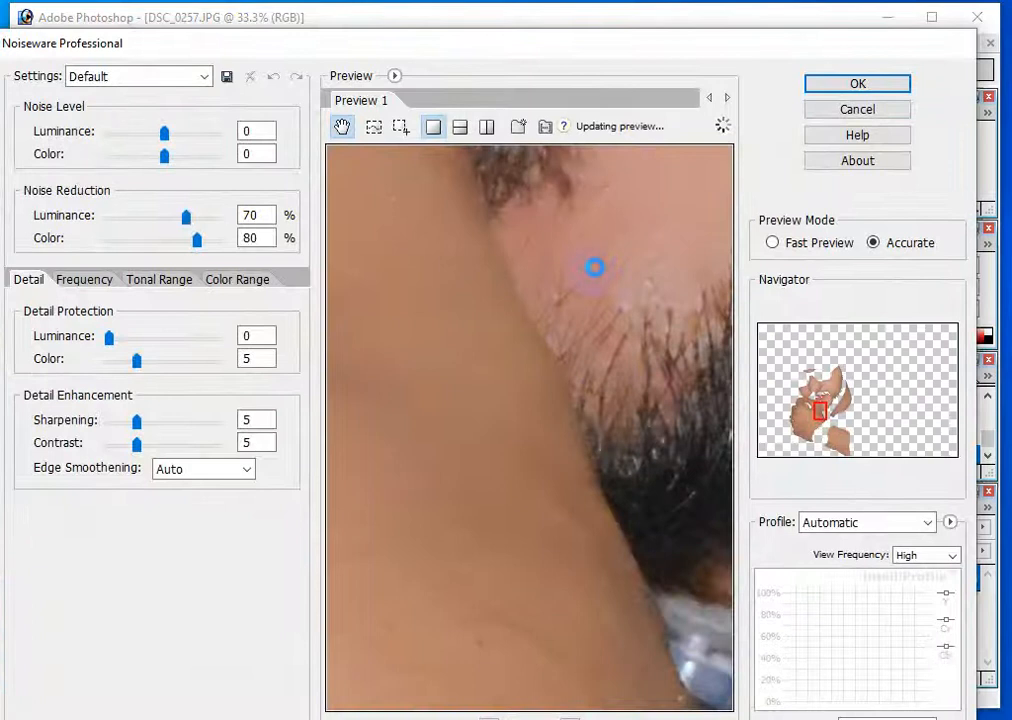
left_click_drag(594, 273, 498, 564)
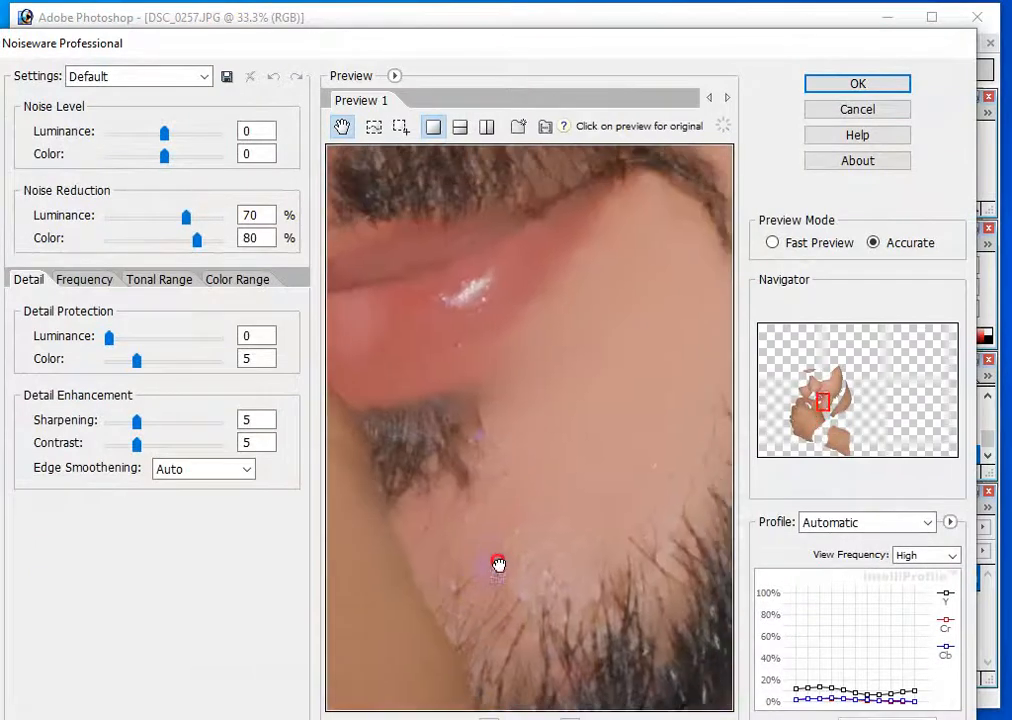
left_click(842, 92)
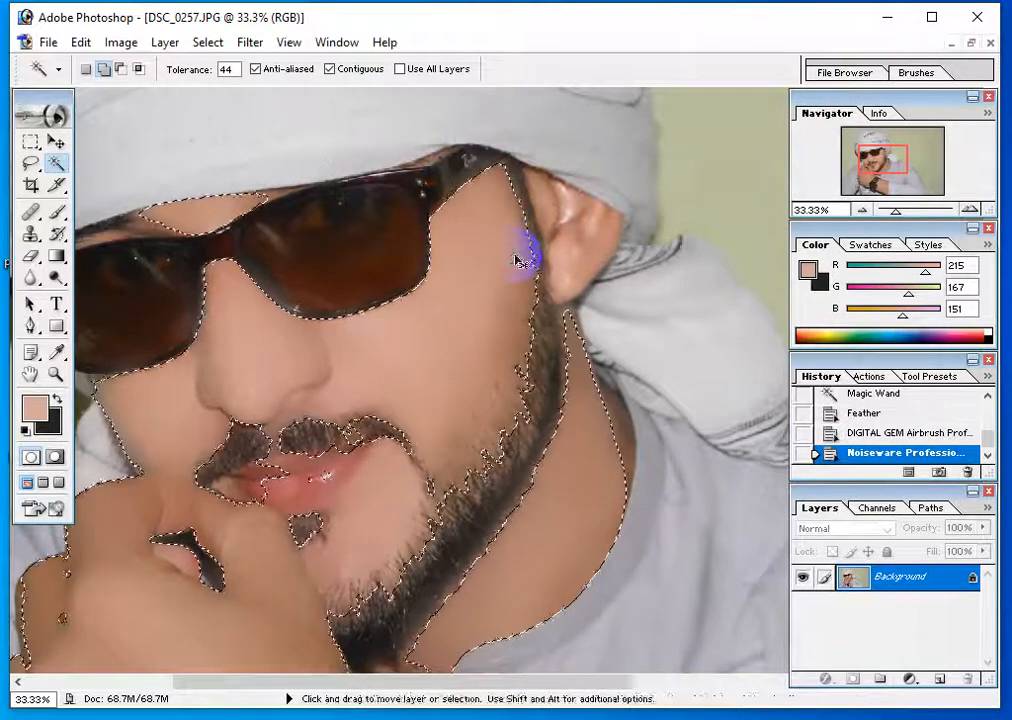
key("ctrl+minus")
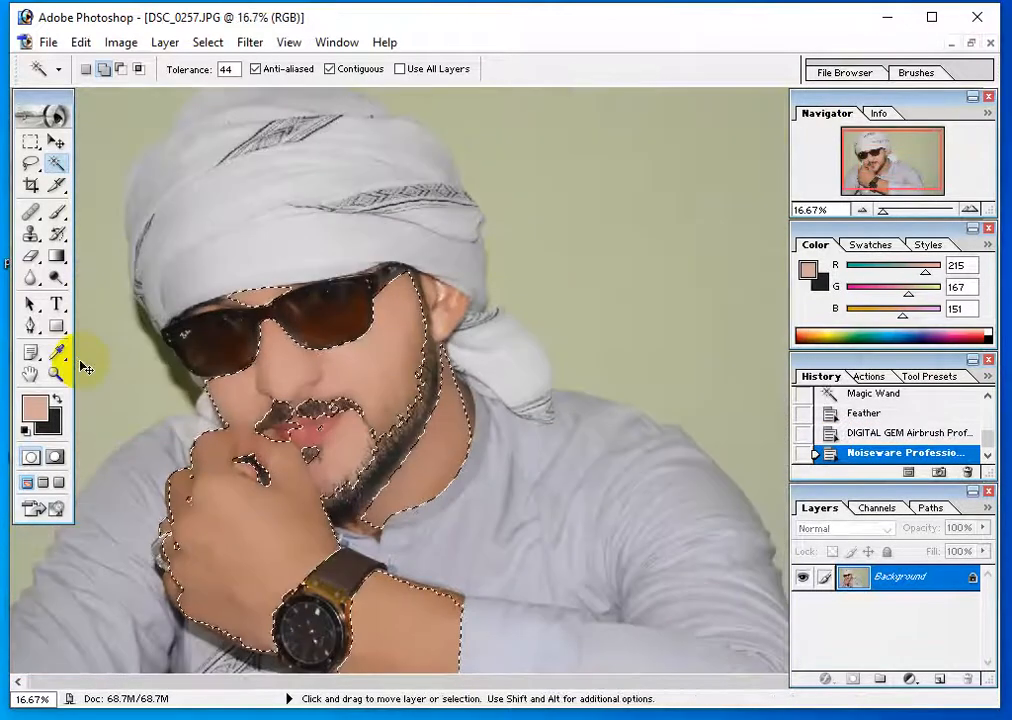
key("ctrl+d")
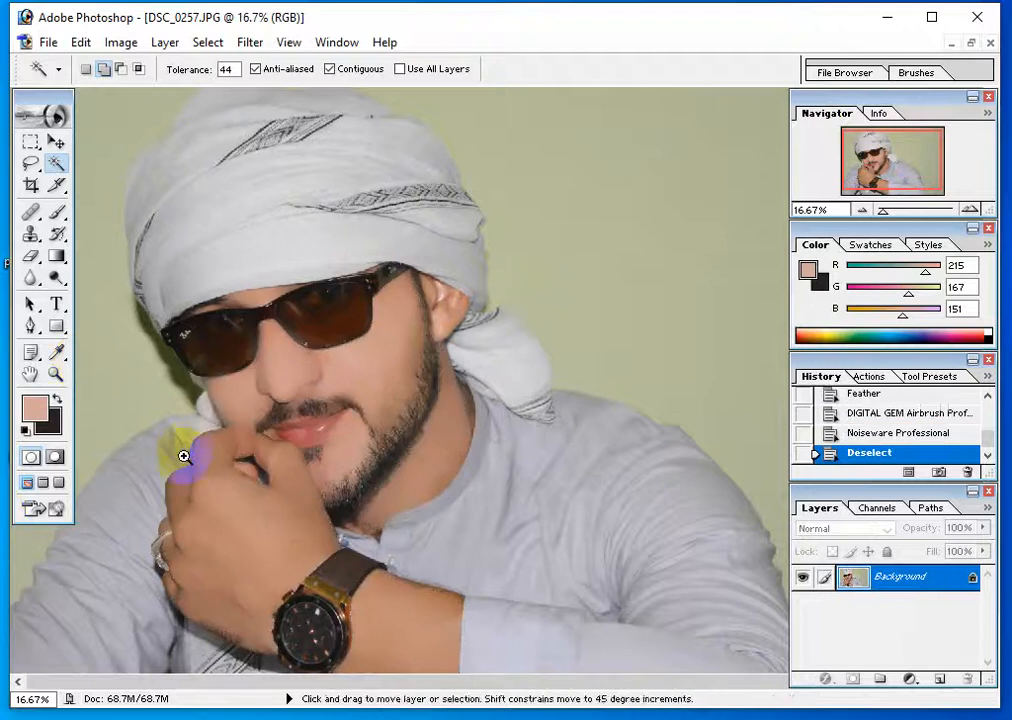
Remove the bright highlight on the lower lip with the Clone Stamp, sampling clean lip color beside it
left_click(187, 451, "ctrl")
left_click(221, 434, "ctrl")
left_click_drag(590, 359, 196, 474)
left_click(232, 390, "ctrl")
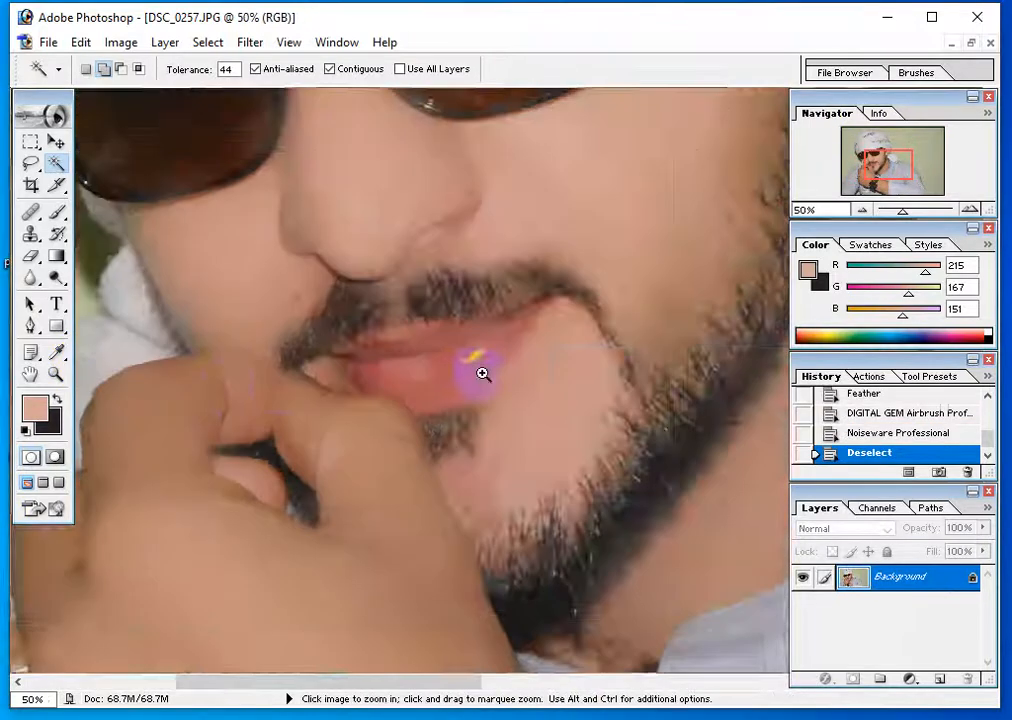
left_click_drag(682, 359, 314, 398)
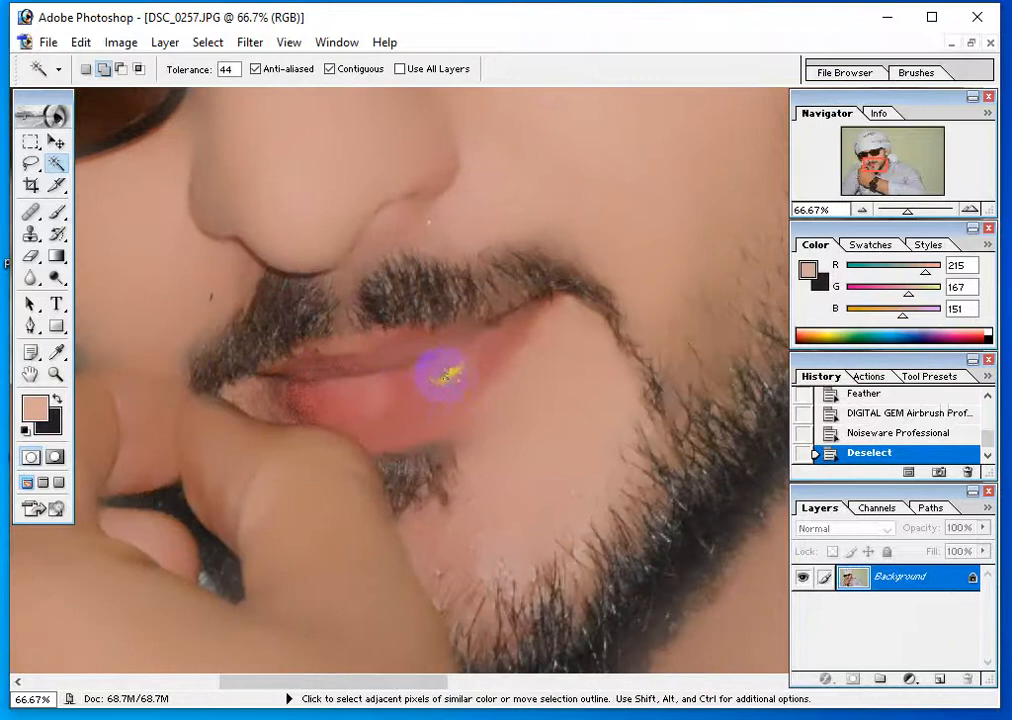
left_click(31, 233)
left_click(398, 388, "ctrl")
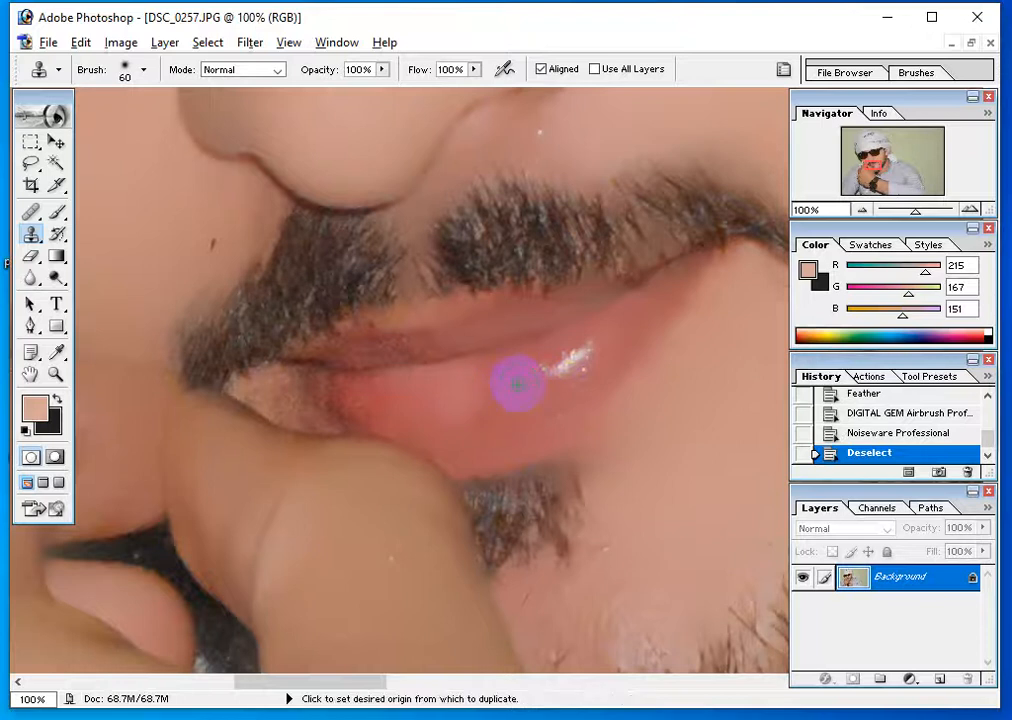
left_click(515, 384, "alt")
left_click_drag(547, 361, 542, 384)
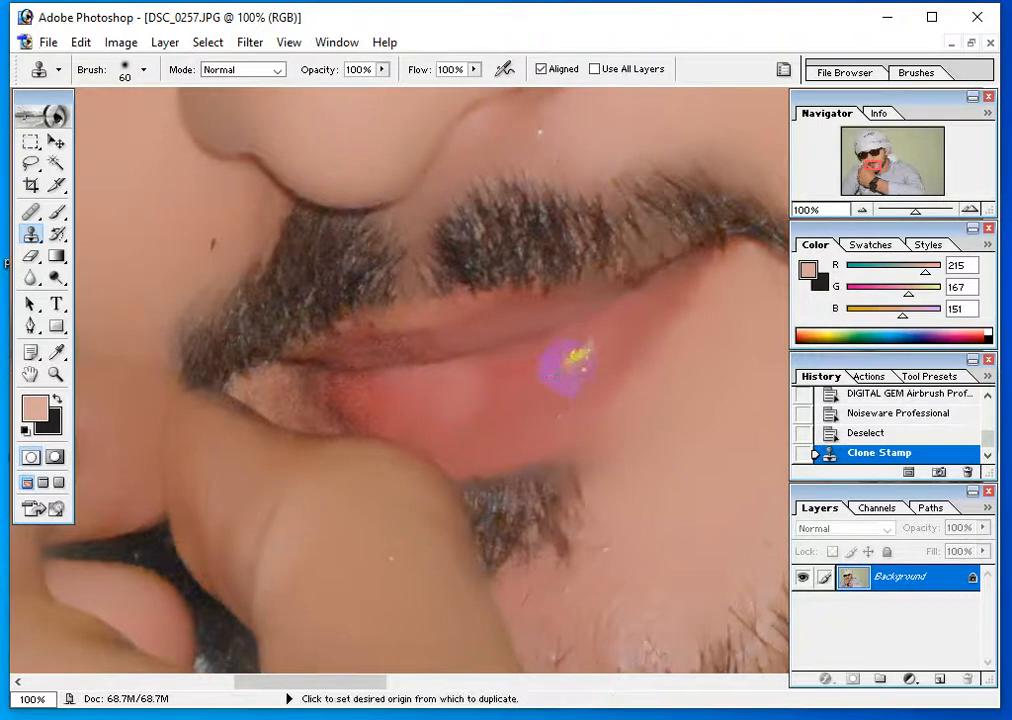
left_click(576, 355)
left_click(592, 343)
left_click(413, 343)
Reduce the Clone Stamp brush to 50 and clone clean skin over the dark cheek spot and the white speck below the nostril
left_click_drag(319, 333, 414, 412)
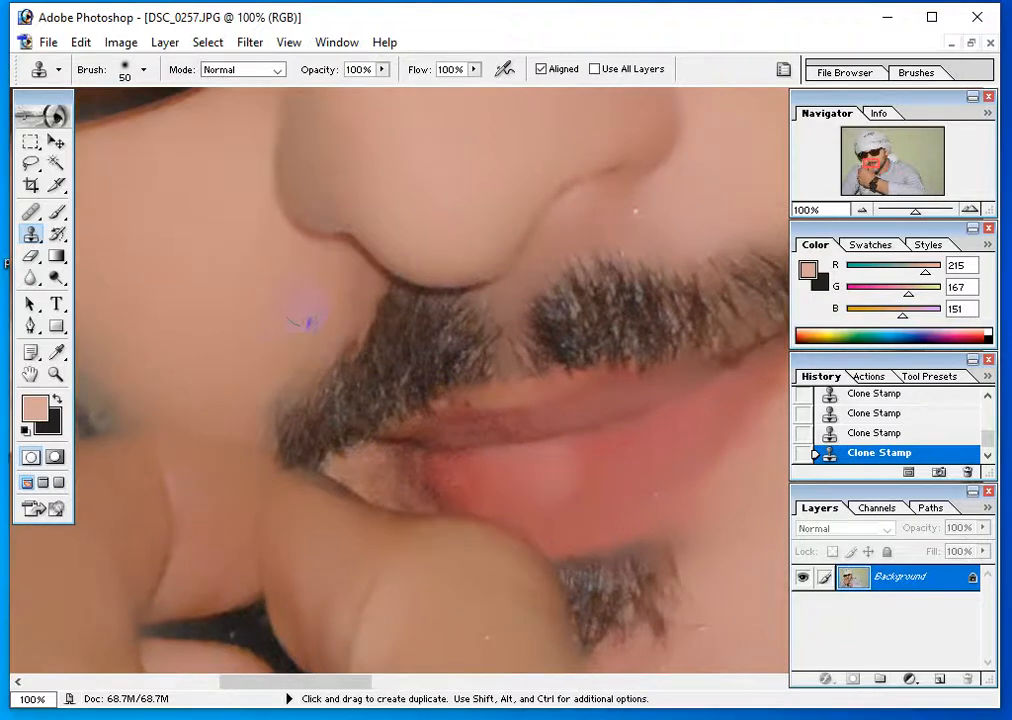
left_click(308, 296, "alt")
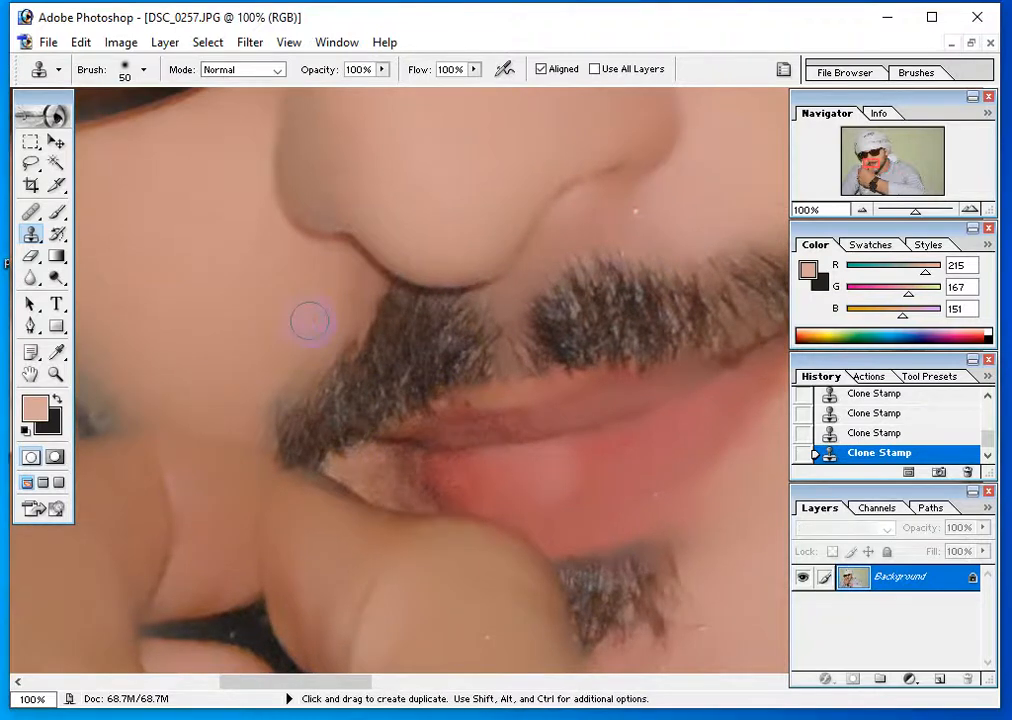
left_click_drag(463, 296, 485, 352)
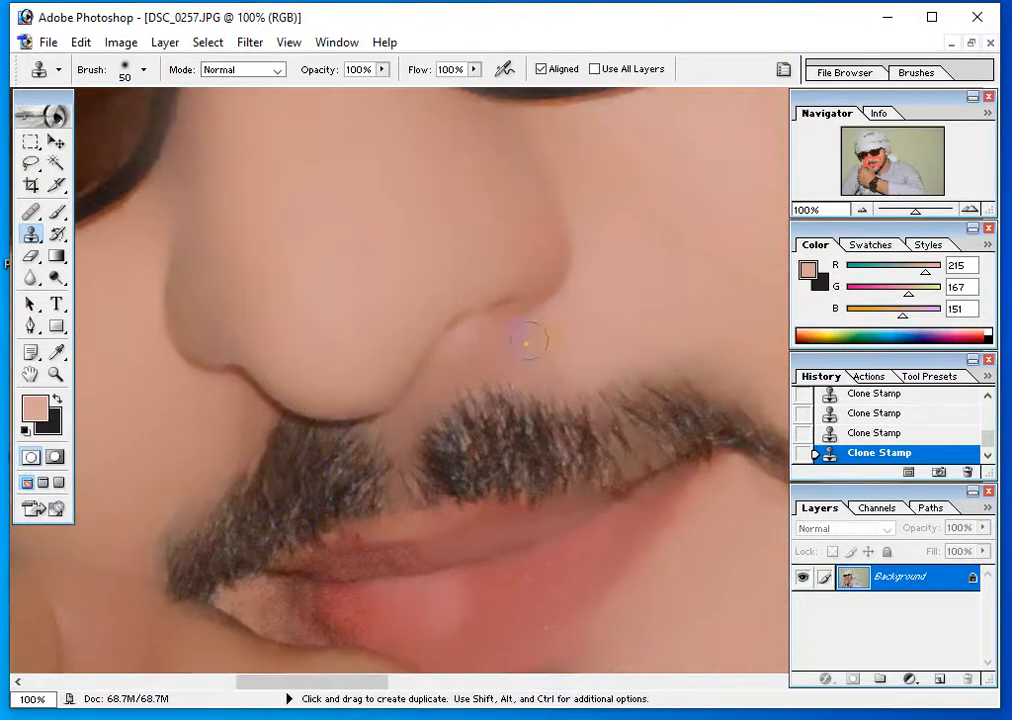
left_click(547, 334, "alt")
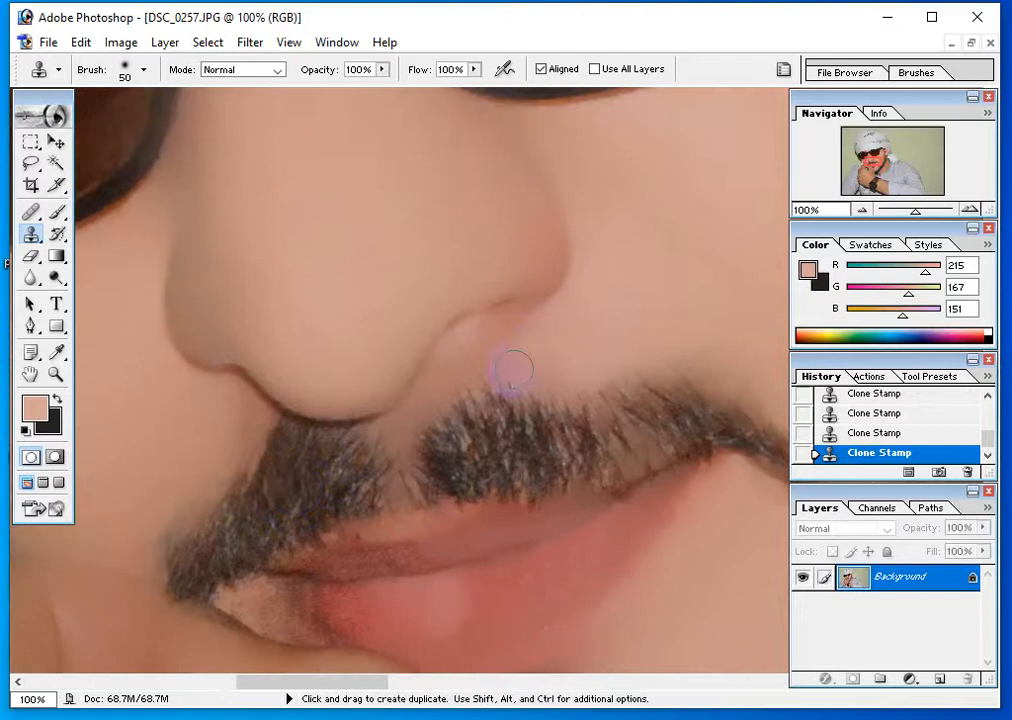
Examine the whole retouched portrait, then the face, hand and clothing at 16.67% zoom
key("ctrl+minus")
key("ctrl+minus")
key("ctrl+minus")
key("ctrl+minus")
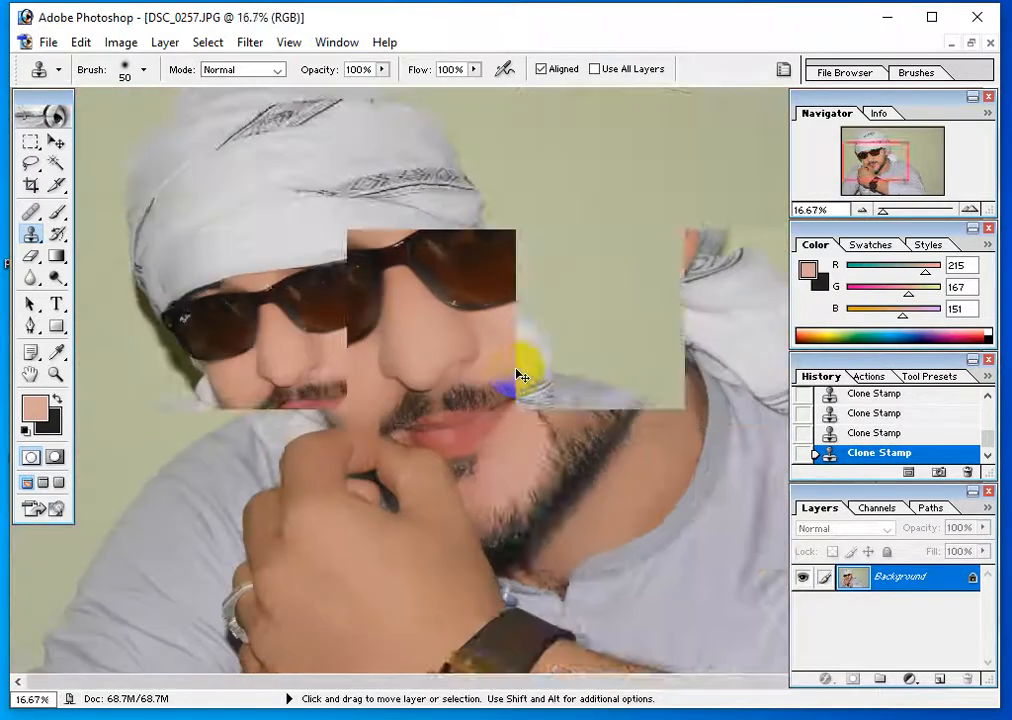
key("ctrl+minus")
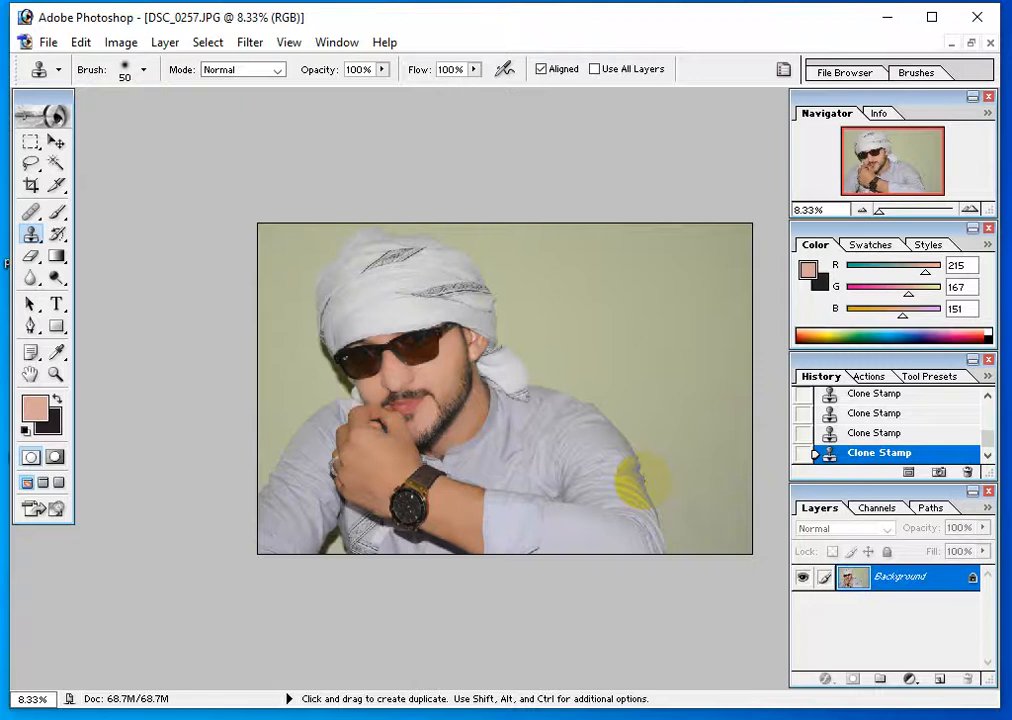
left_click(700, 413, "ctrl")
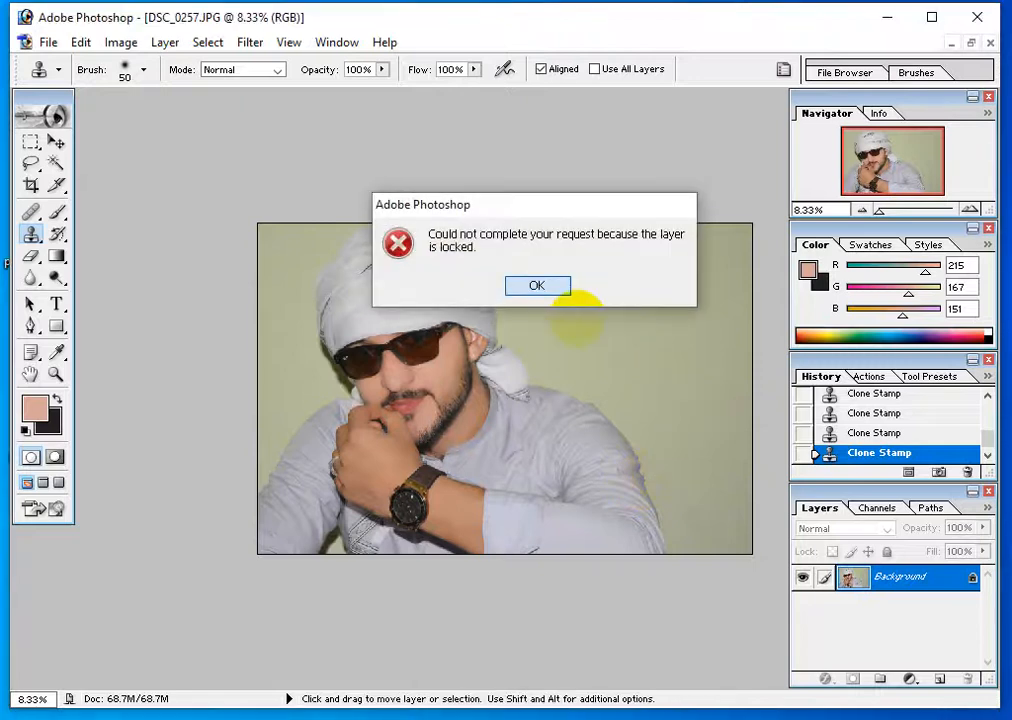
left_click(535, 284)
left_click(479, 416, "ctrl")
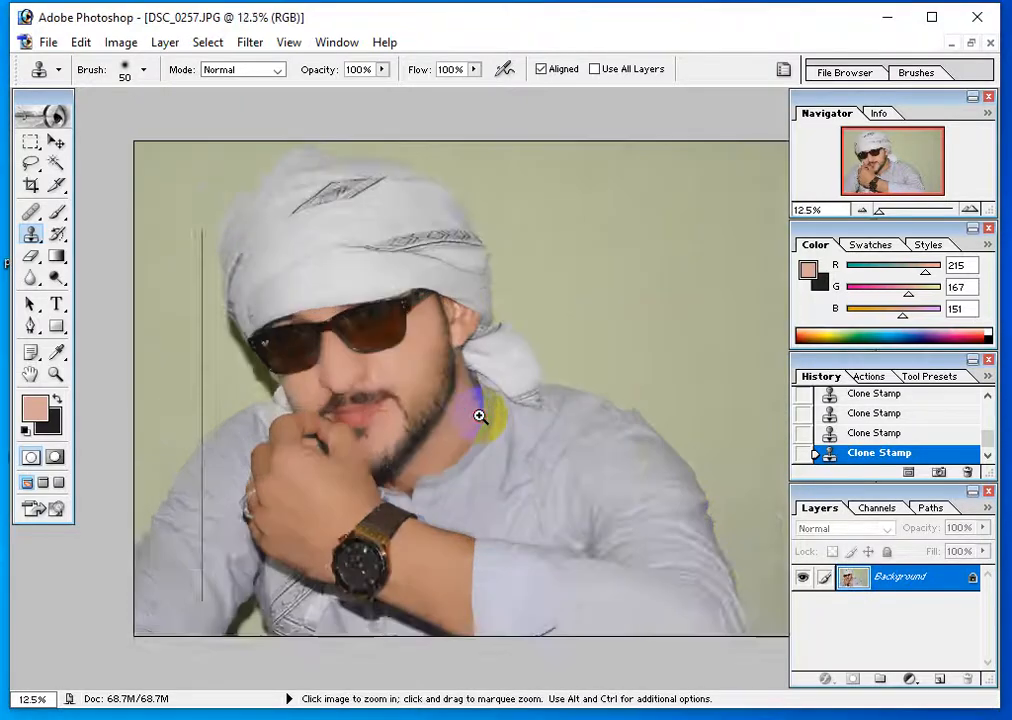
left_click(482, 416, "ctrl")
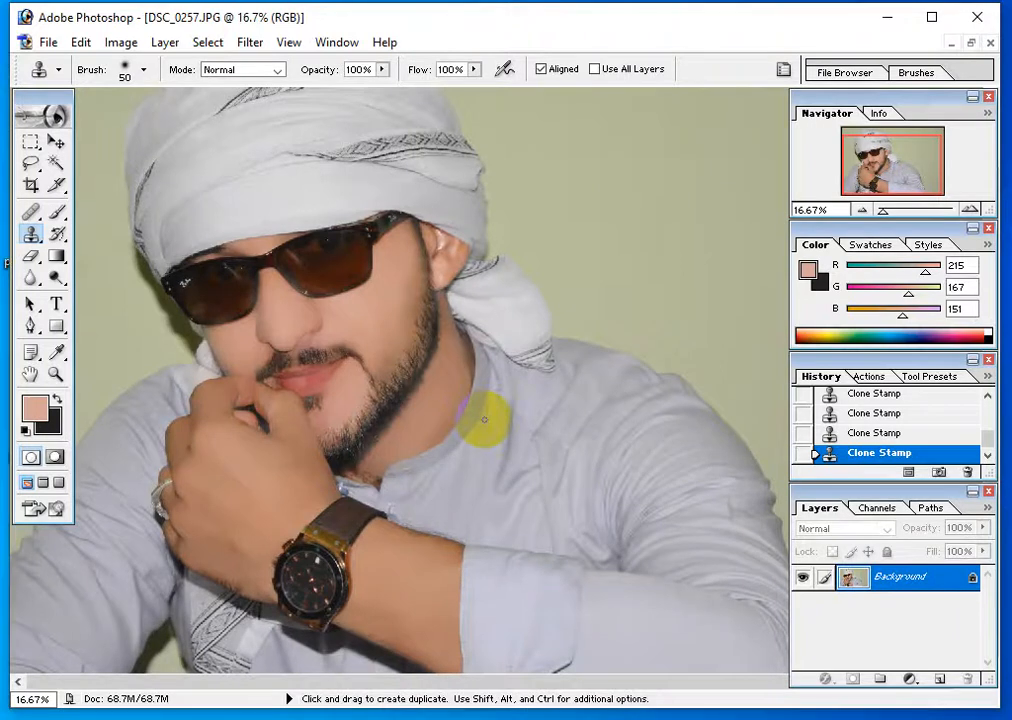
Set the photo's brightness to +6 and moderately increase its contrast with the Brightness/Contrast adjustment
left_click(128, 42)
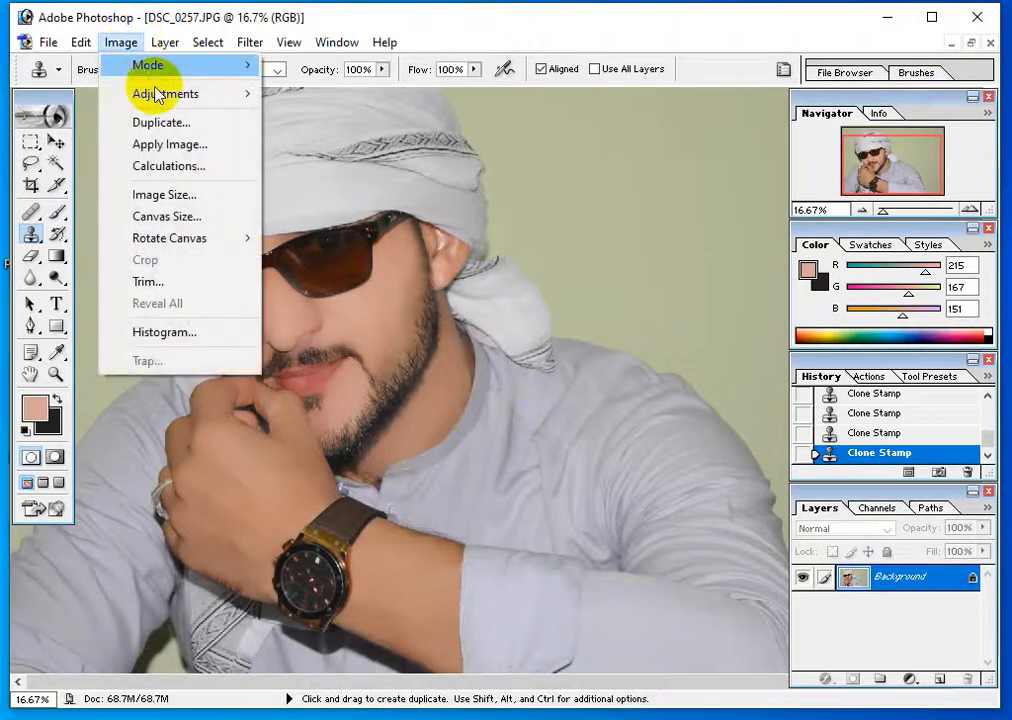
mouse_move(183, 101)
left_click(418, 222)
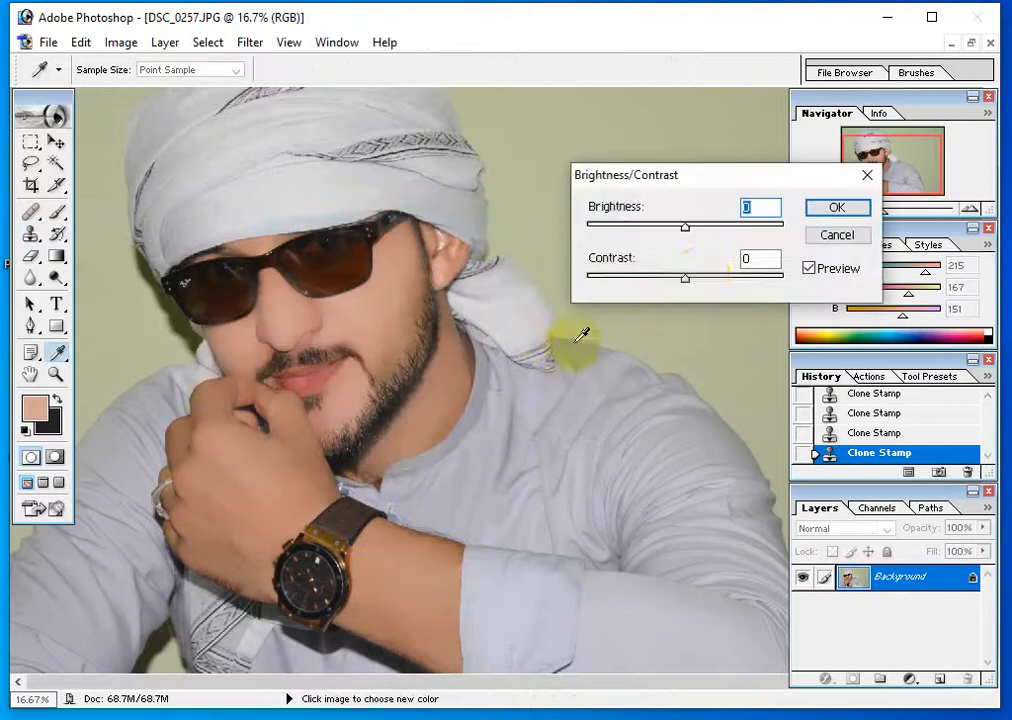
left_click(705, 277)
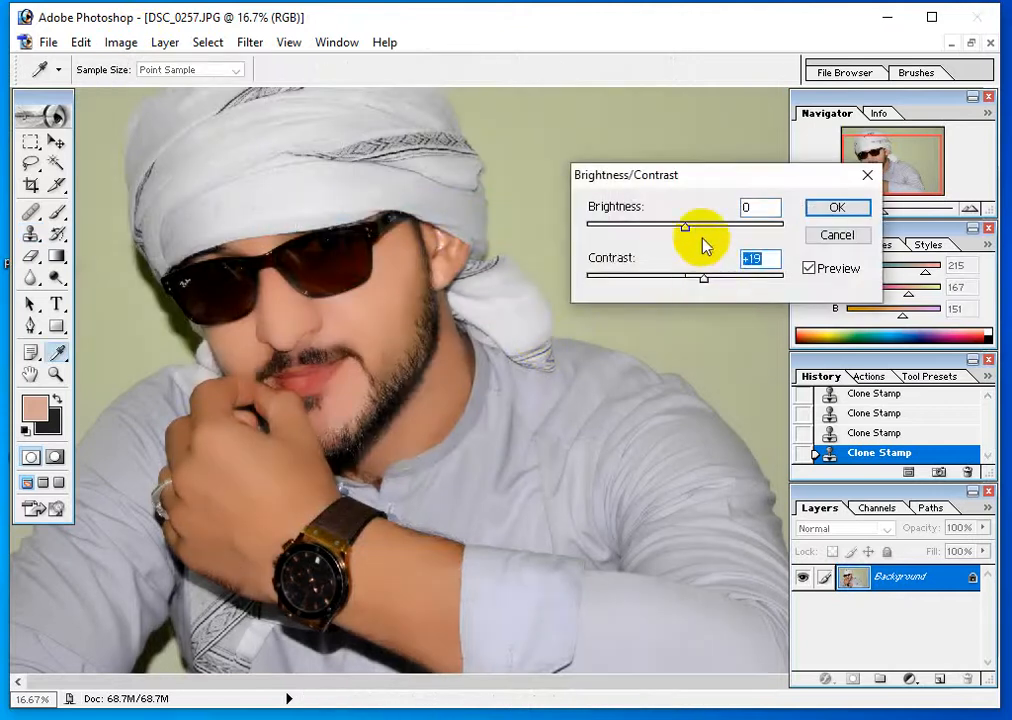
left_click(692, 228)
left_click(700, 276)
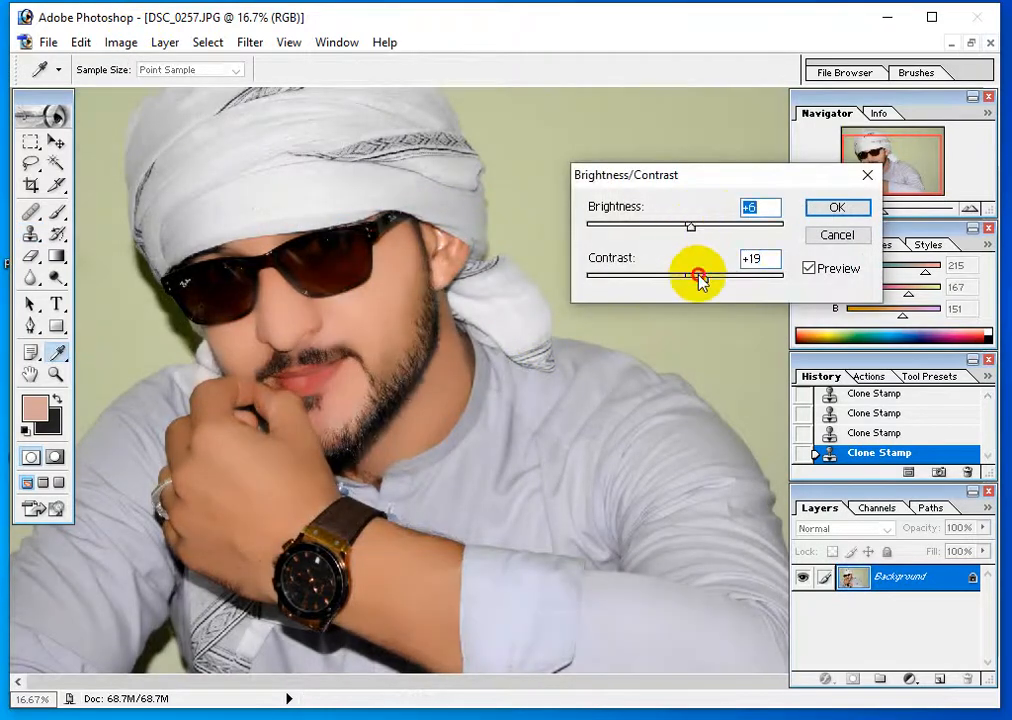
left_click(820, 208)
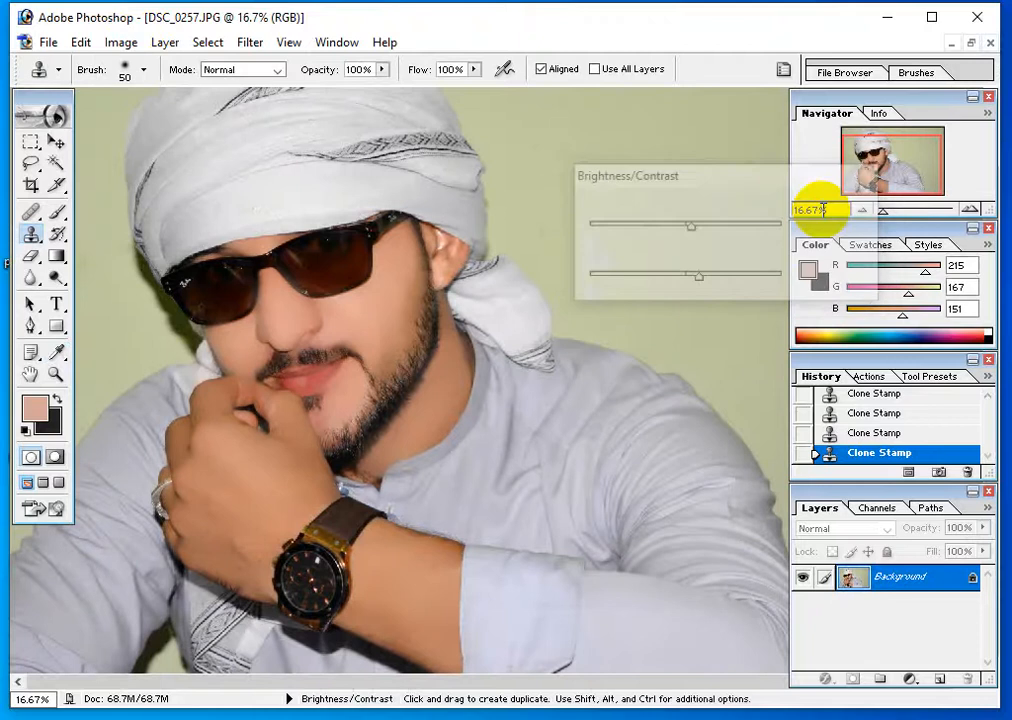
Compare the retouched face and hand with the original by reverting to the saved photo and undoing the revert
key("ctrl+minus")
key("ctrl+minus")
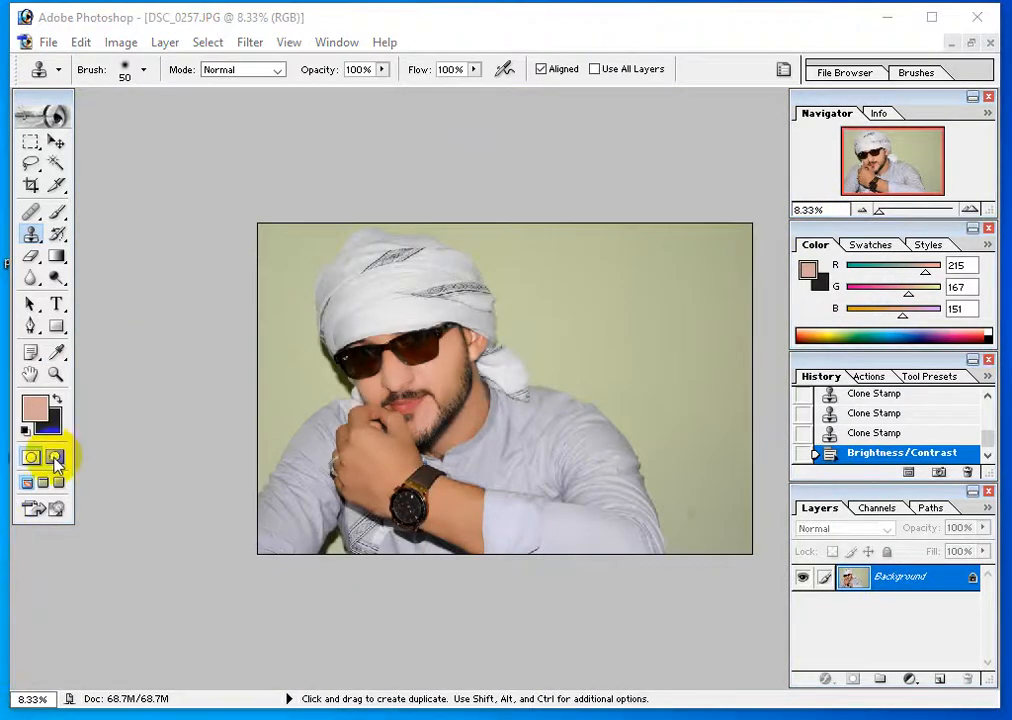
left_click(343, 411, "ctrl")
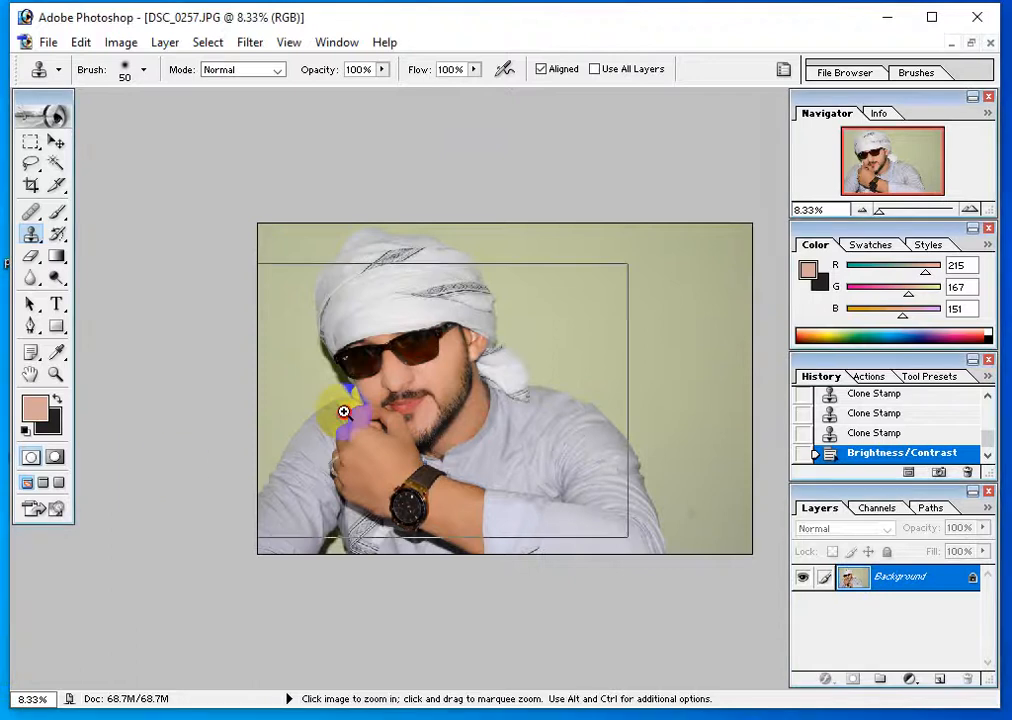
left_click(345, 411, "ctrl")
left_click(350, 407, "ctrl")
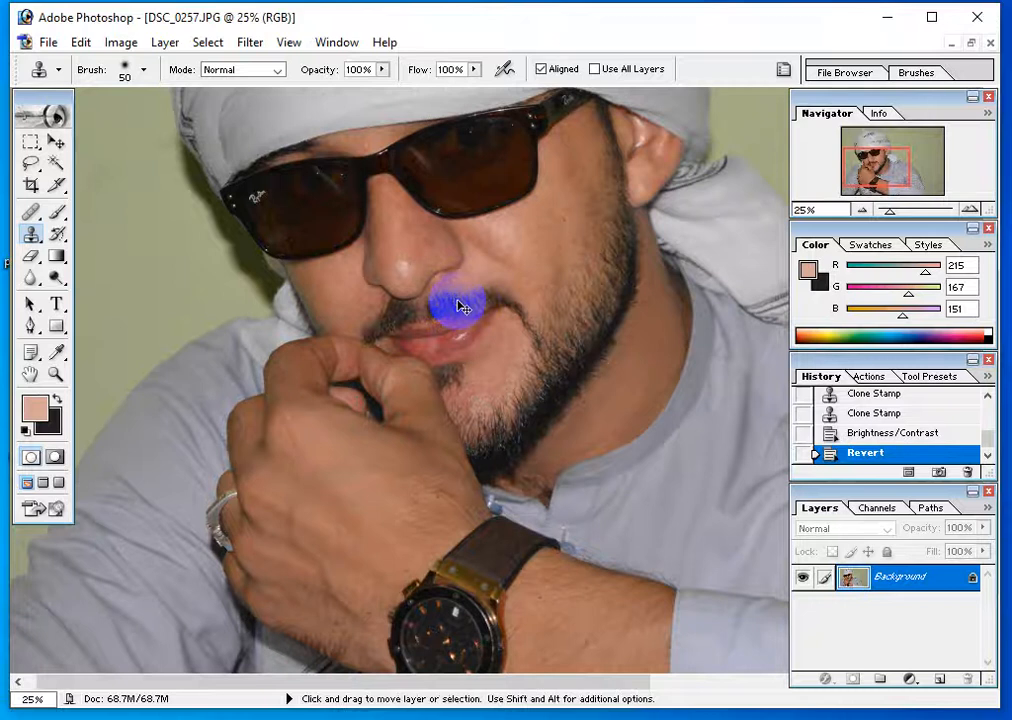
key("ctrl+z")
key("ctrl+z")
key("ctrl+z")
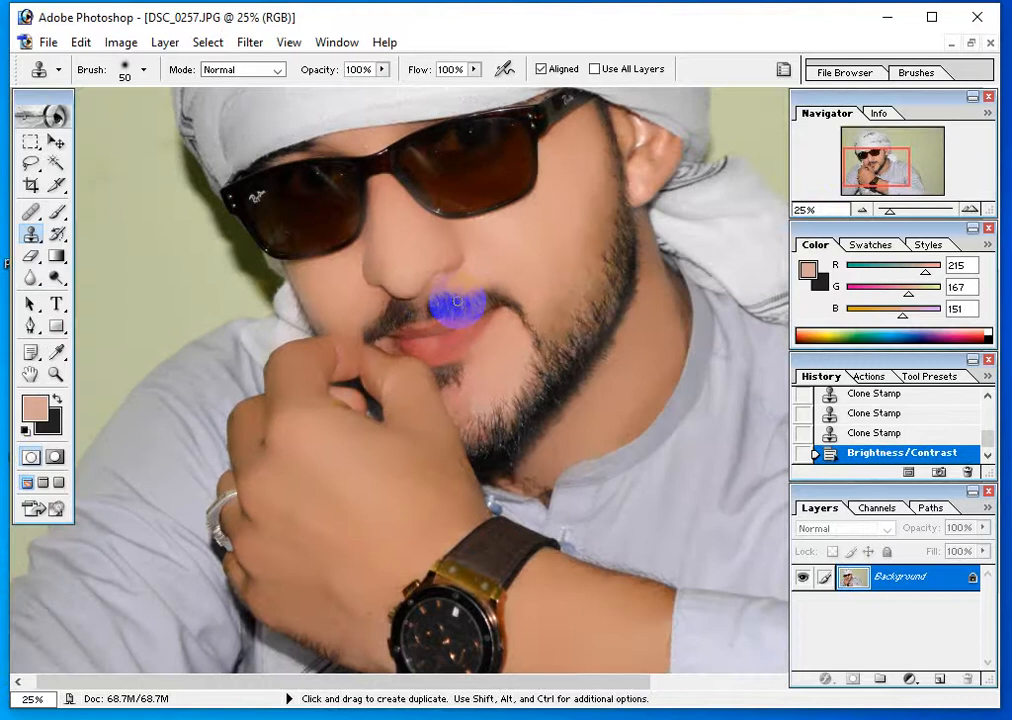
key("ctrl+minus")
key("ctrl+minus")
key("ctrl+minus")
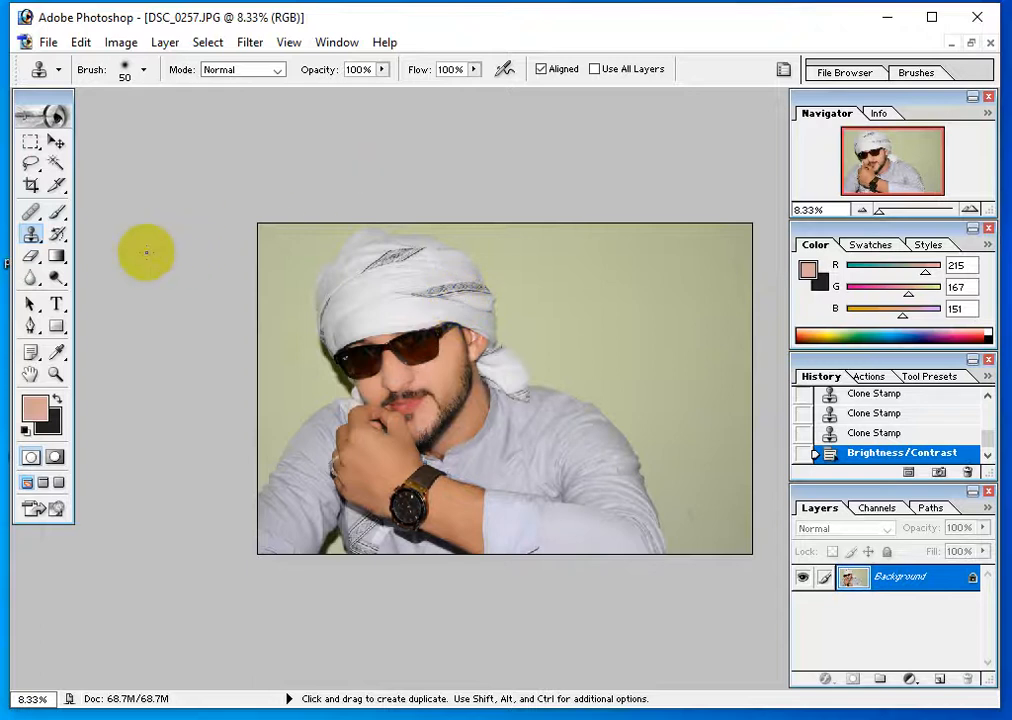
Select the entire plain wall behind the man with the Magic Wand at a tolerance of 22 and feather the selection
left_click(55, 163)
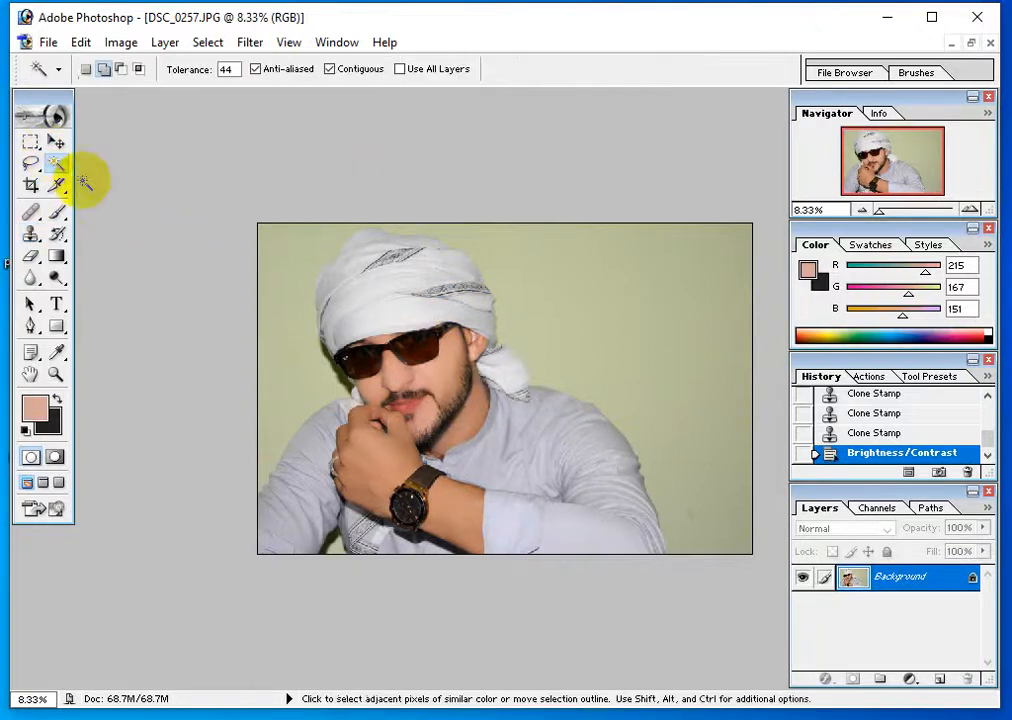
left_click(267, 289)
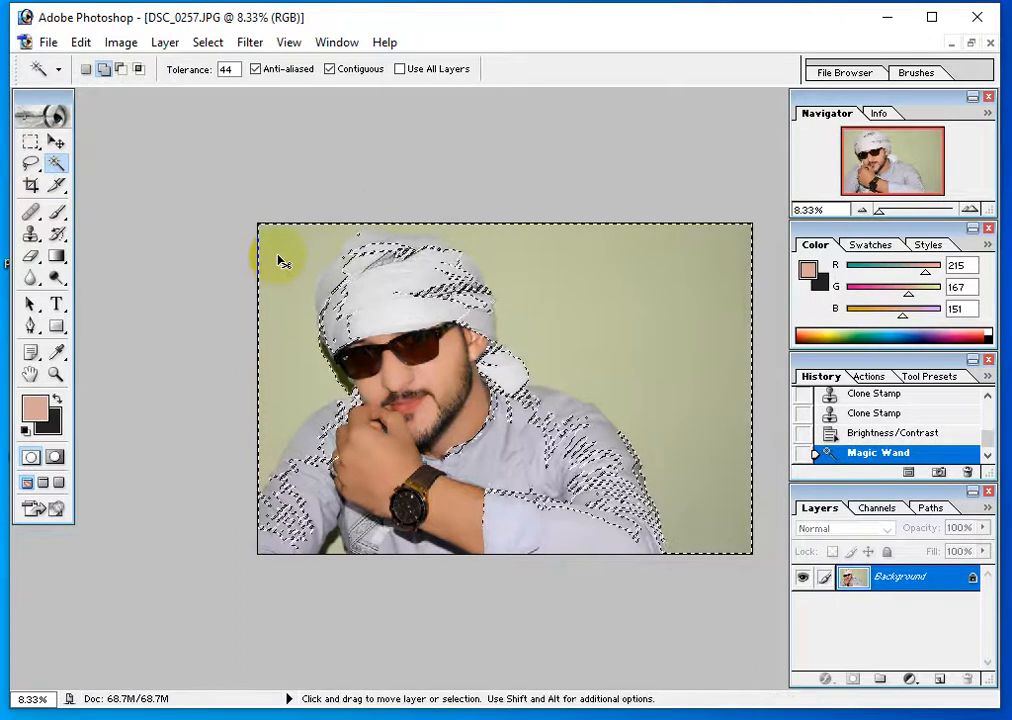
key("ctrl+d")
left_click(227, 69)
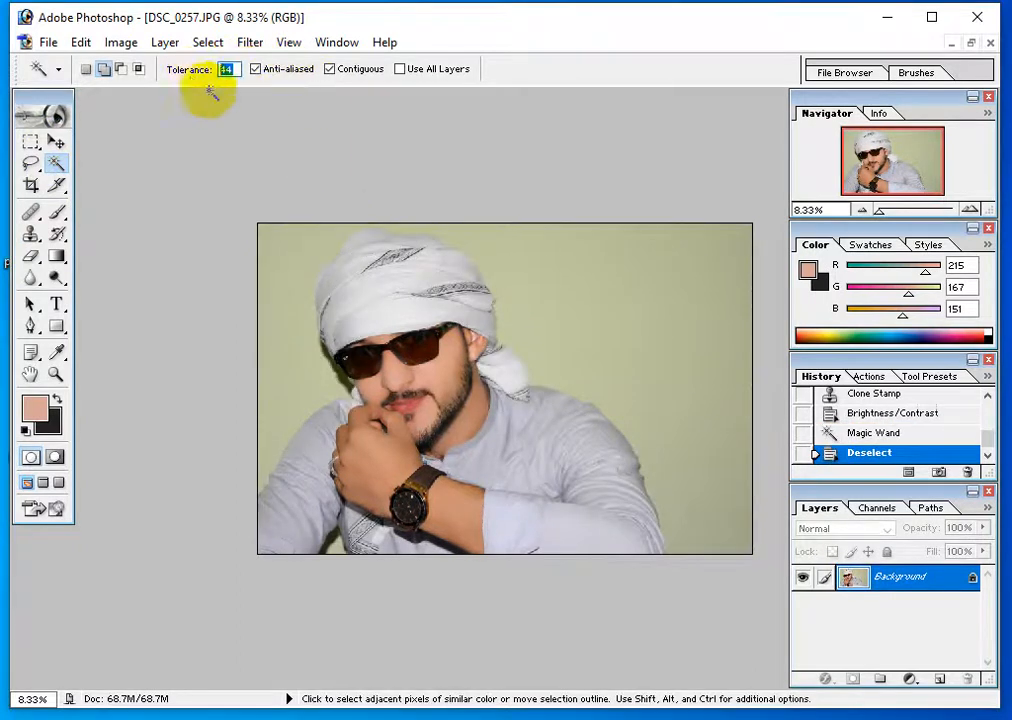
type("22")
left_click(299, 285)
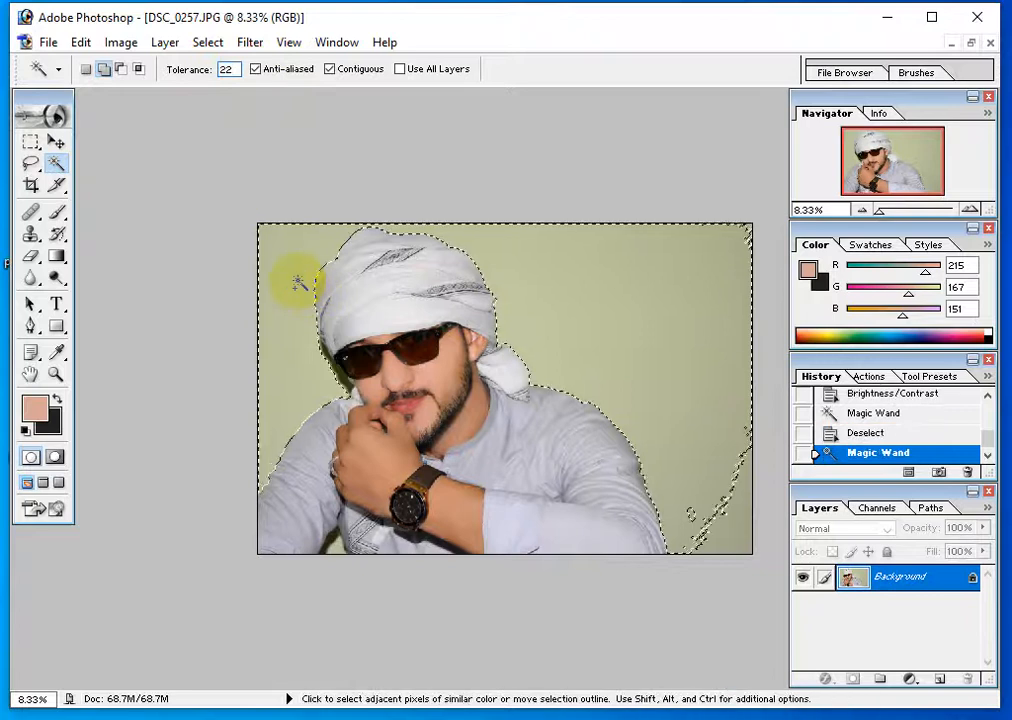
left_click(748, 502, "shift")
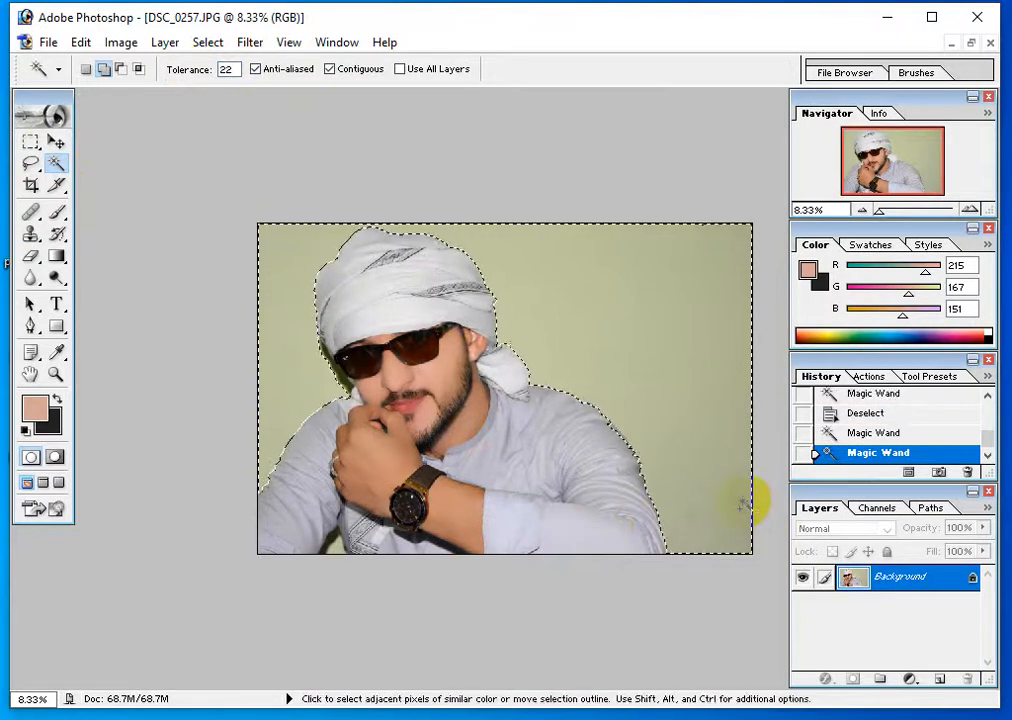
key("ctrl+alt+d")
key("Return")
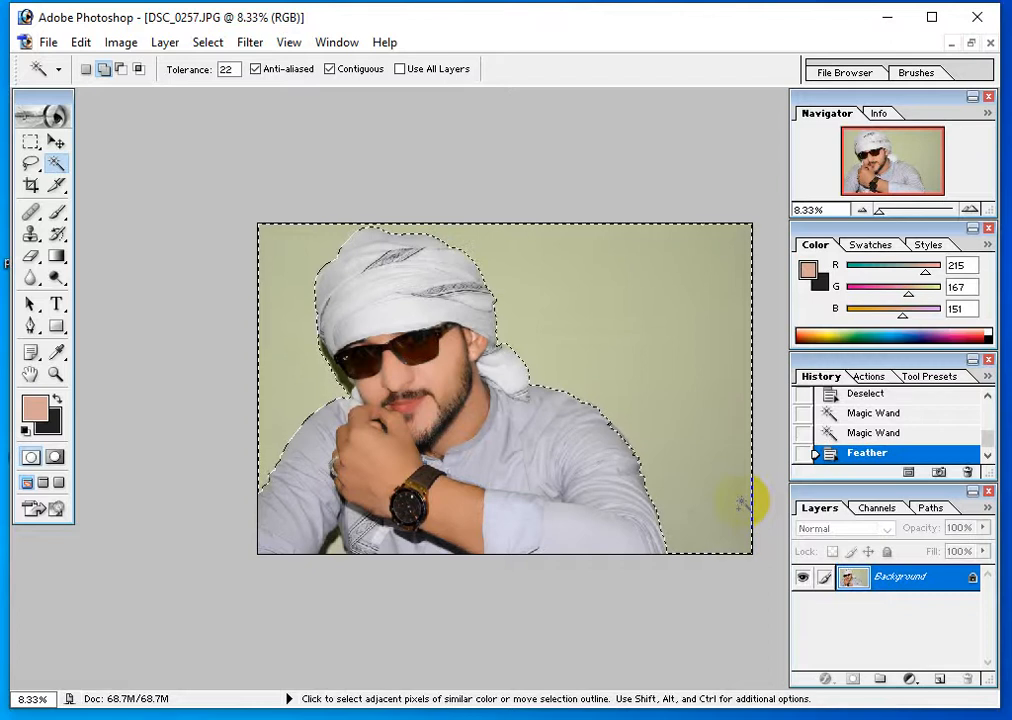
Set the background color to a bright green and fill the selected wall area with it
left_click(56, 431)
left_click_drag(557, 352, 552, 409)
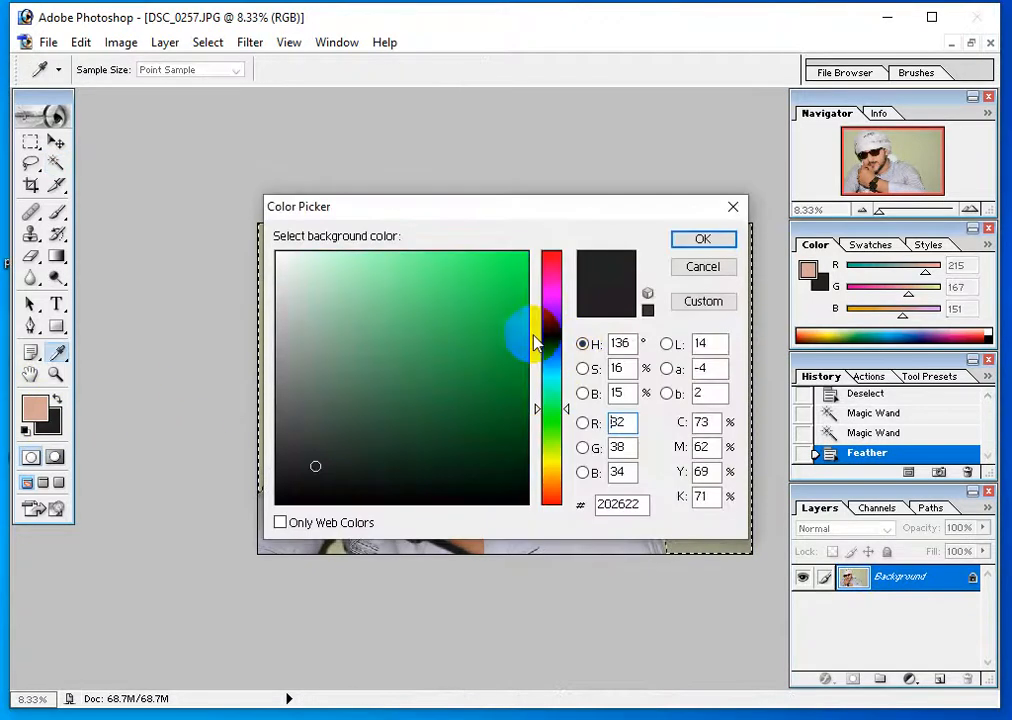
left_click(508, 284)
left_click(705, 239)
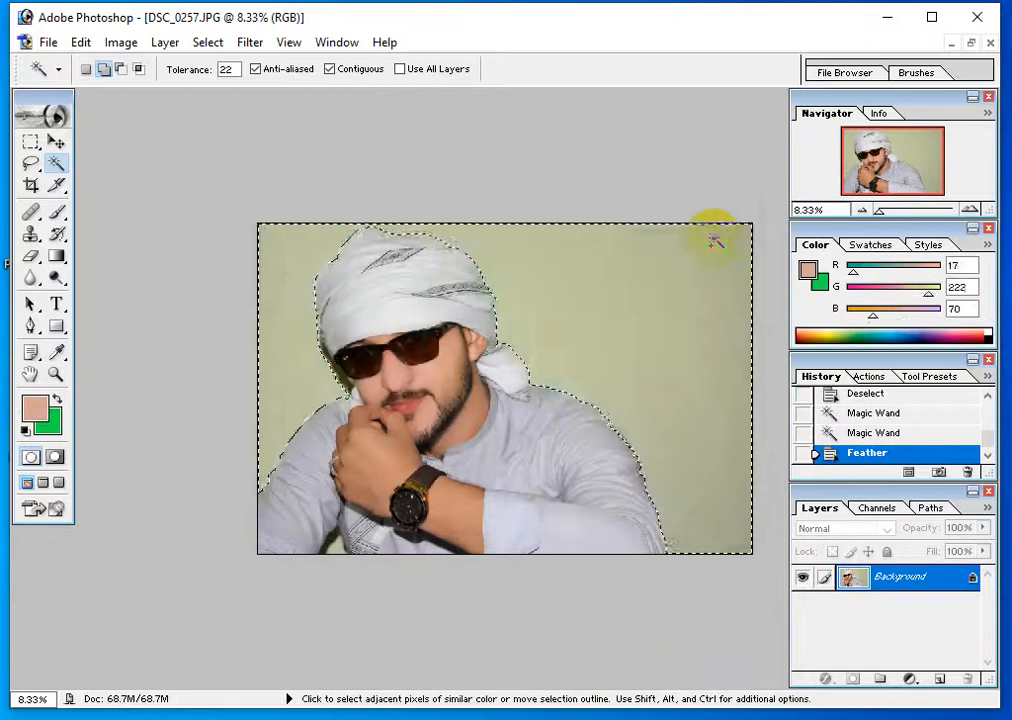
key("Delete")
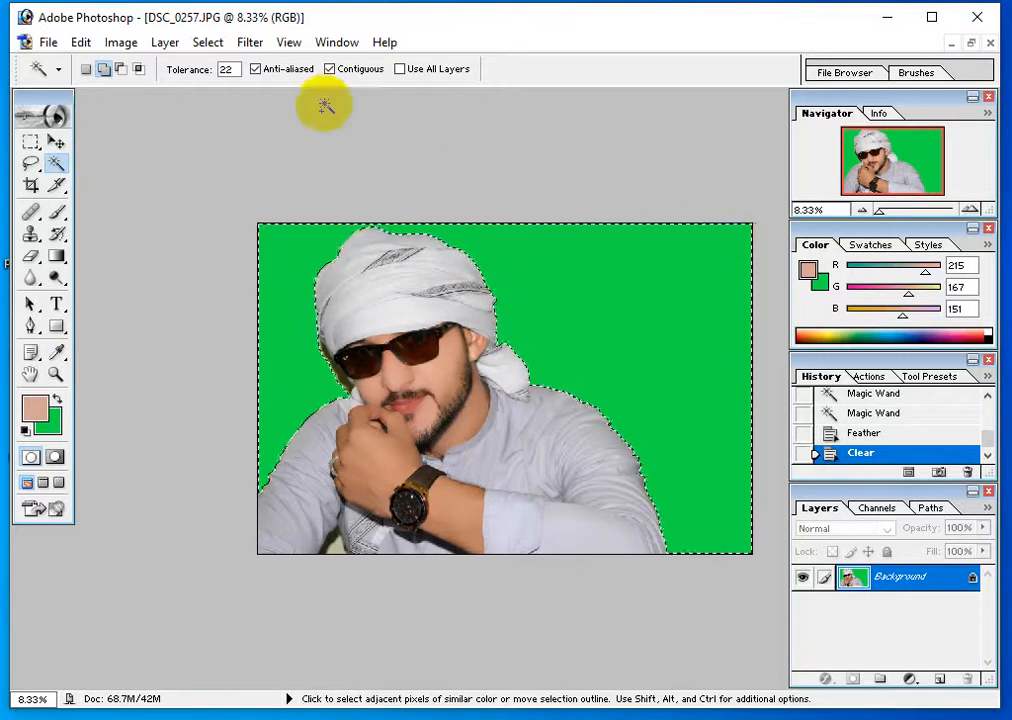
Fill the selected wall area with the Blue, Red, Yellow linear gradient, trying several directions and ending with yellow above and blue below
left_click(57, 256)
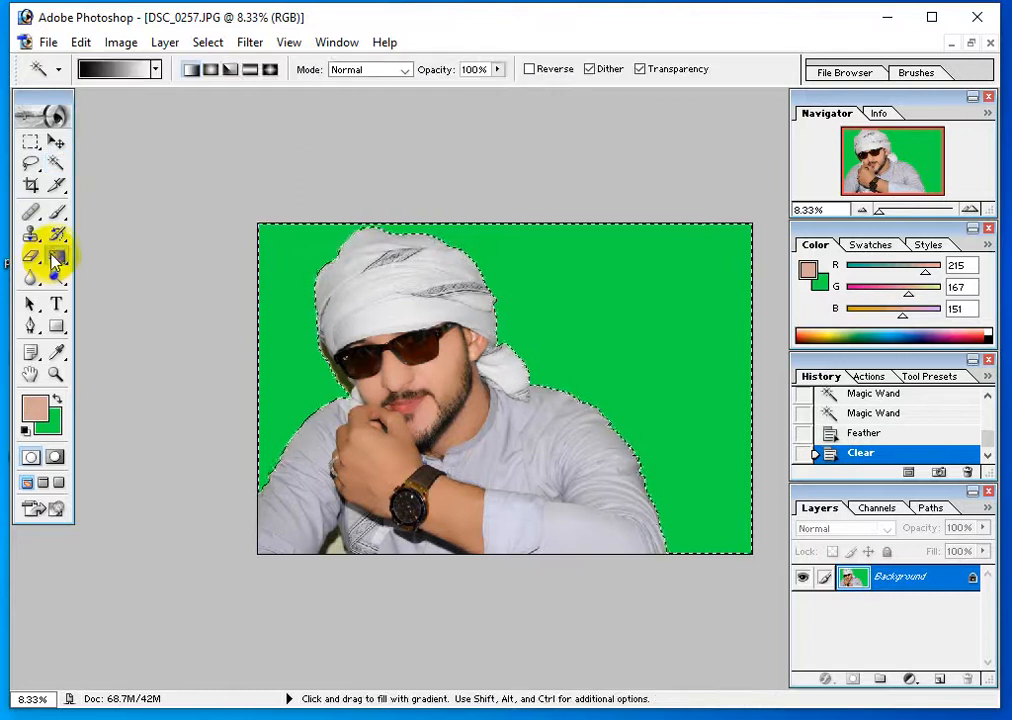
left_click(155, 70)
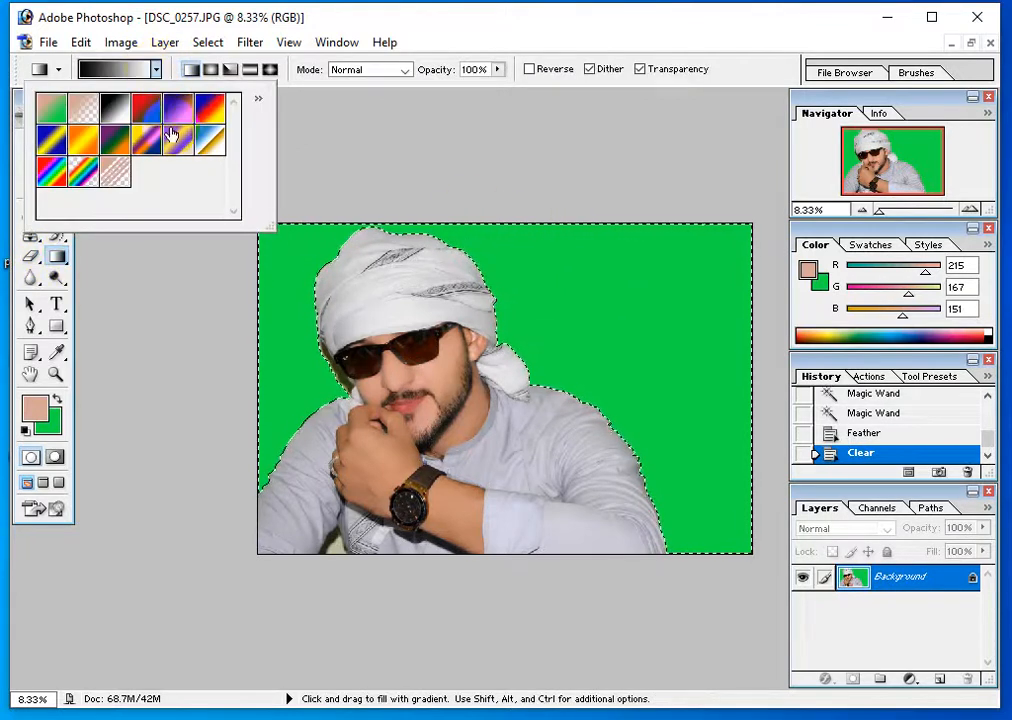
left_click(208, 110)
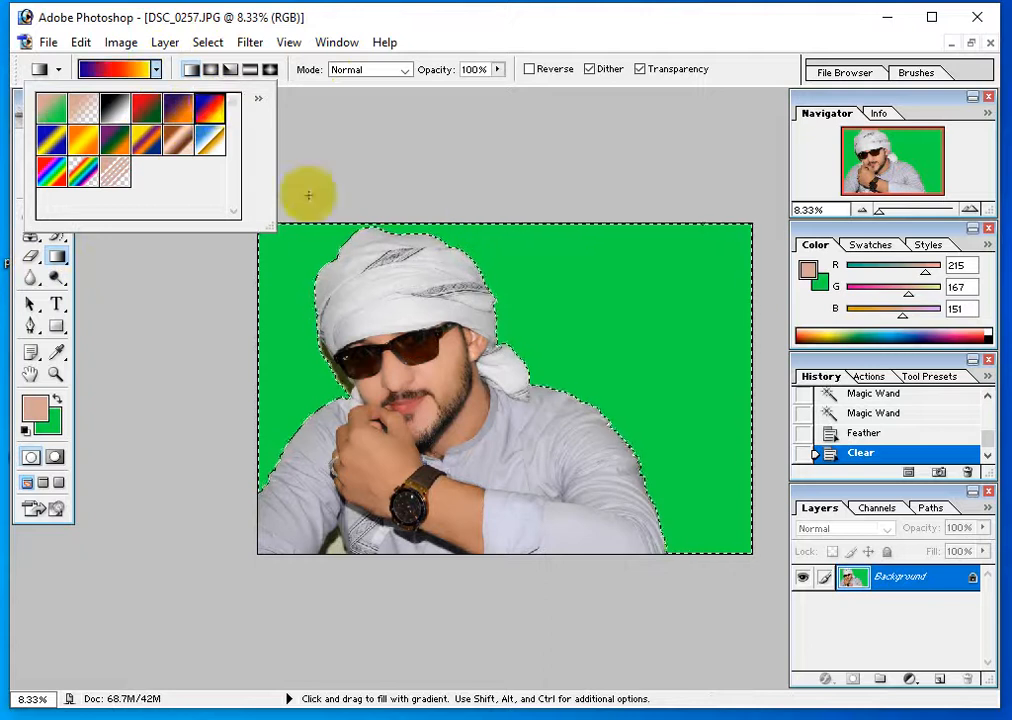
left_click_drag(660, 245, 268, 276)
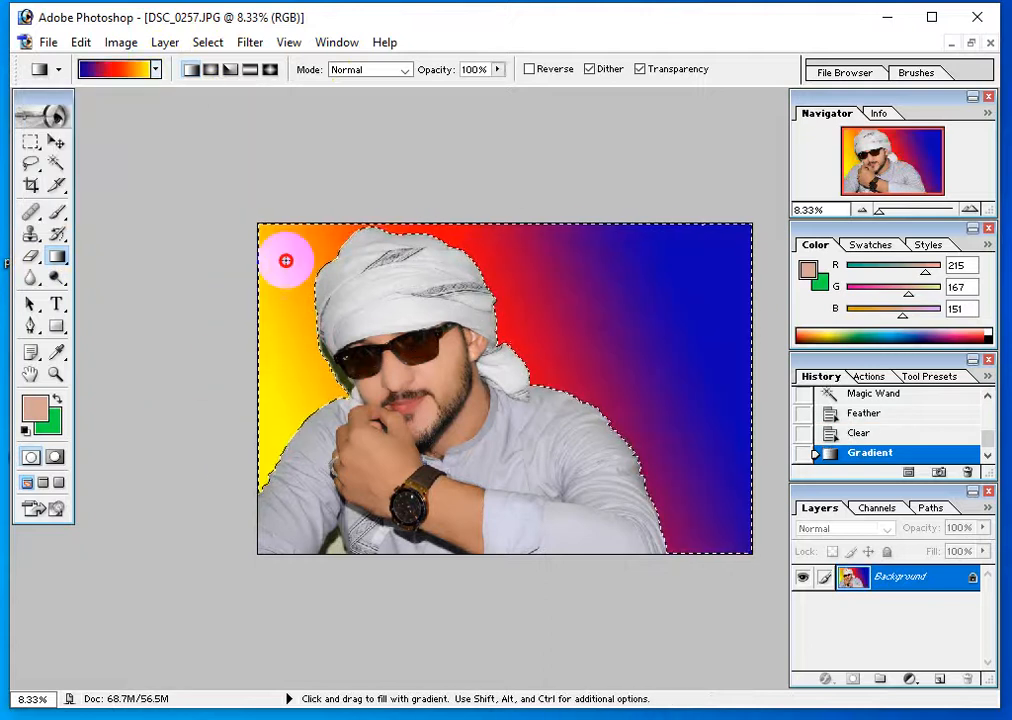
left_click_drag(262, 225, 620, 220)
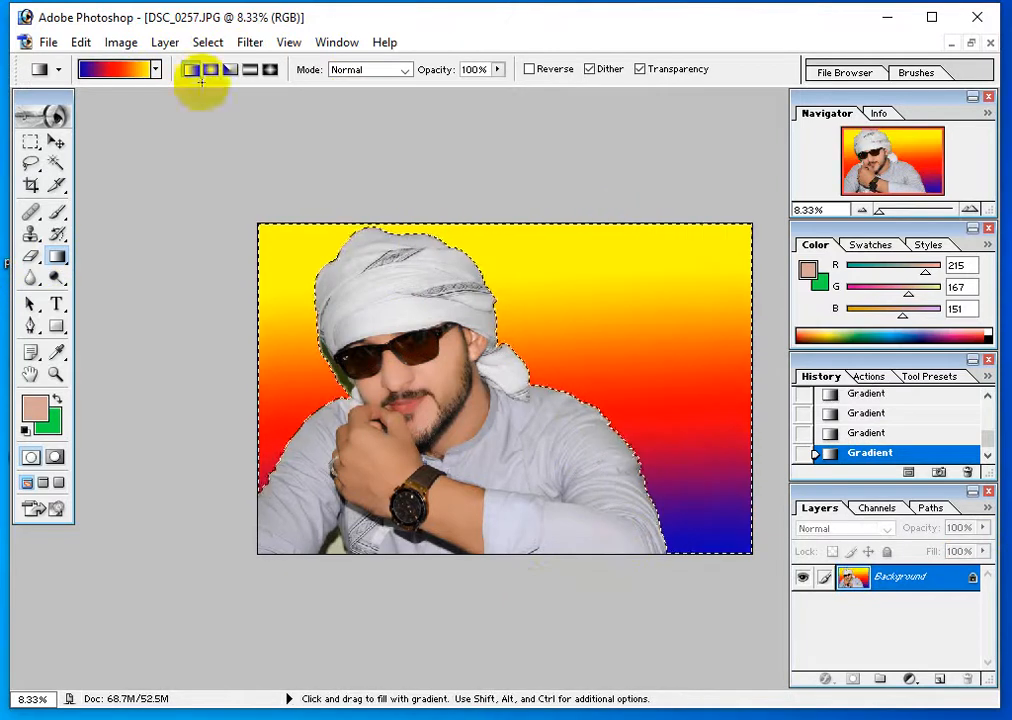
Start a custom gradient from the Red, Green preset and change its first color stop to black
left_click(115, 78)
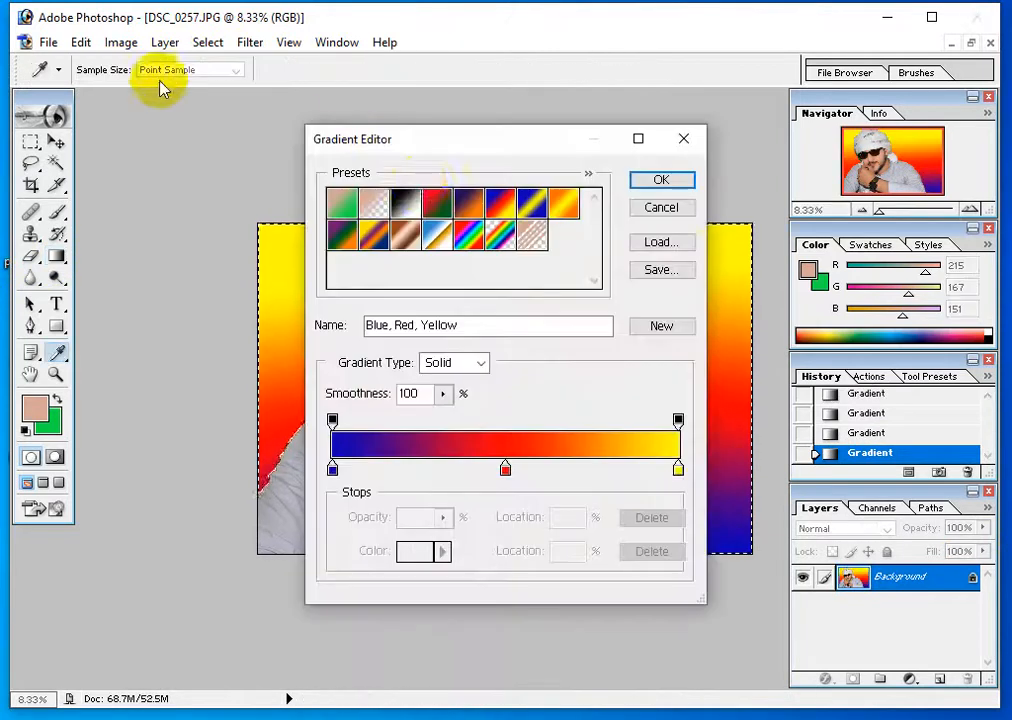
left_click(432, 204)
left_click(332, 469)
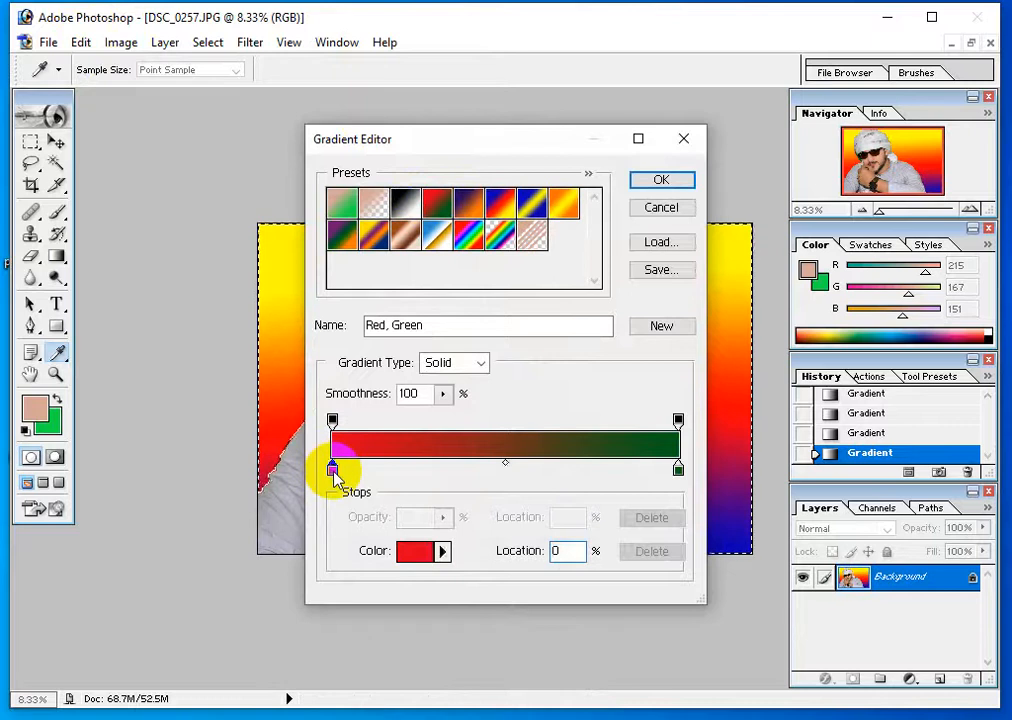
left_click(424, 551)
left_click_drag(470, 512, 553, 520)
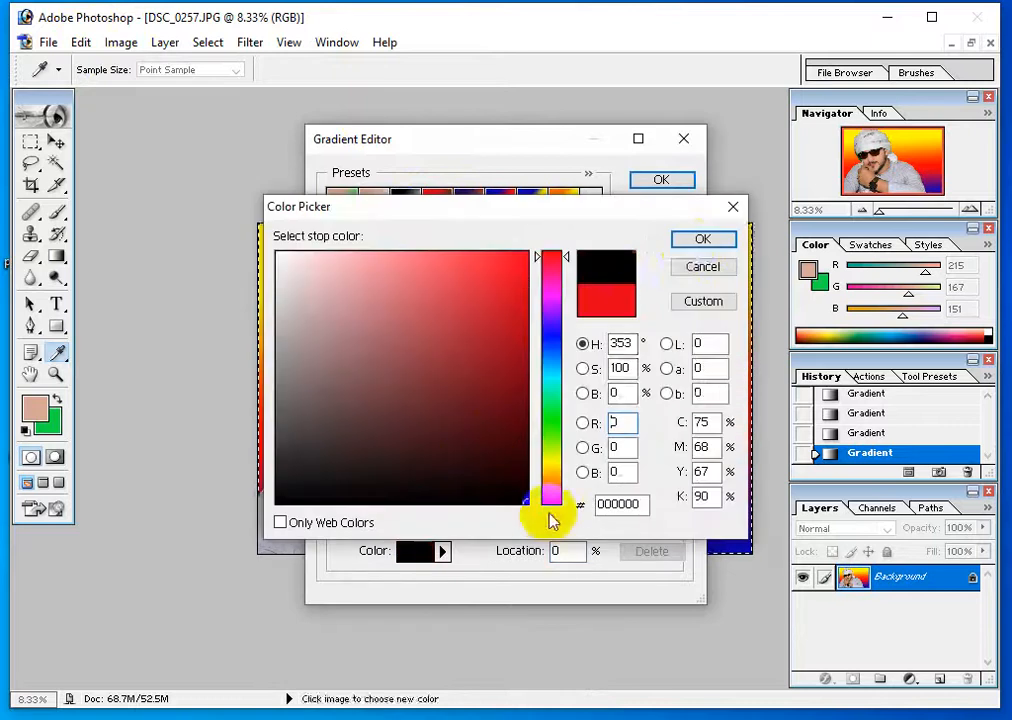
left_click(693, 242)
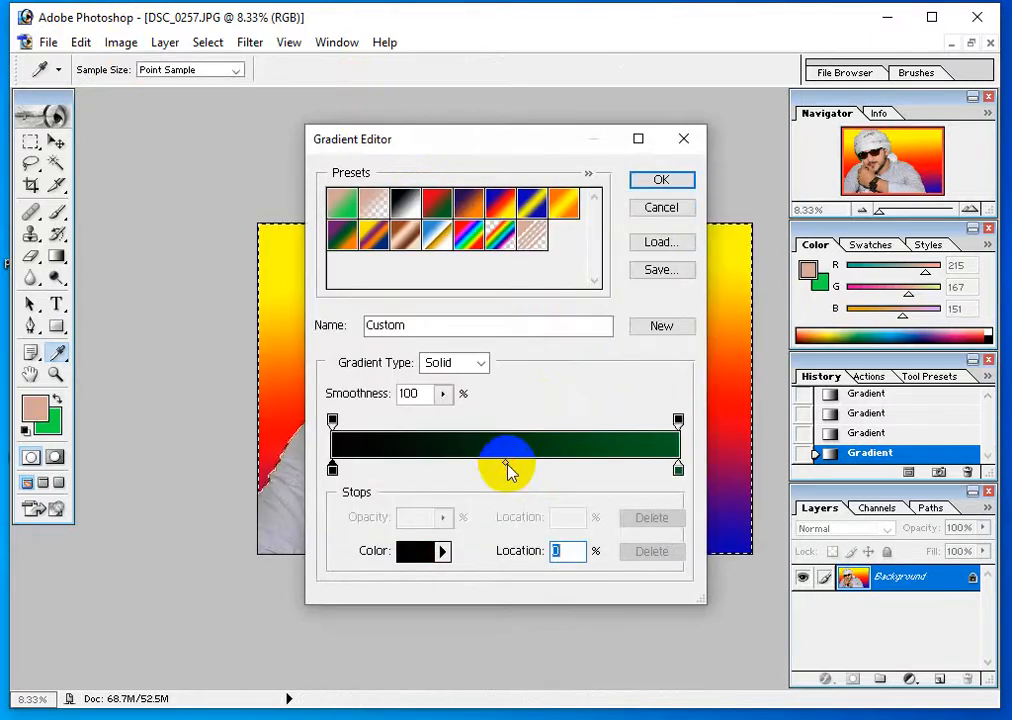
Add a color stop at 48% in the custom gradient and set its color to red EF001B
left_click(499, 468)
left_click(413, 551)
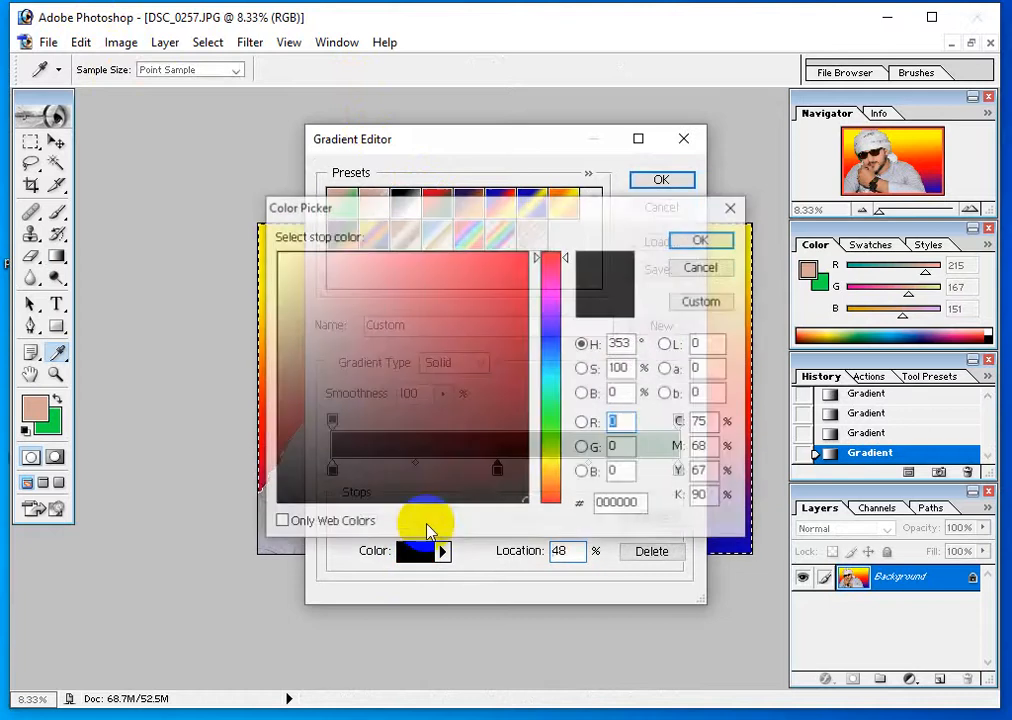
left_click_drag(450, 460, 562, 266)
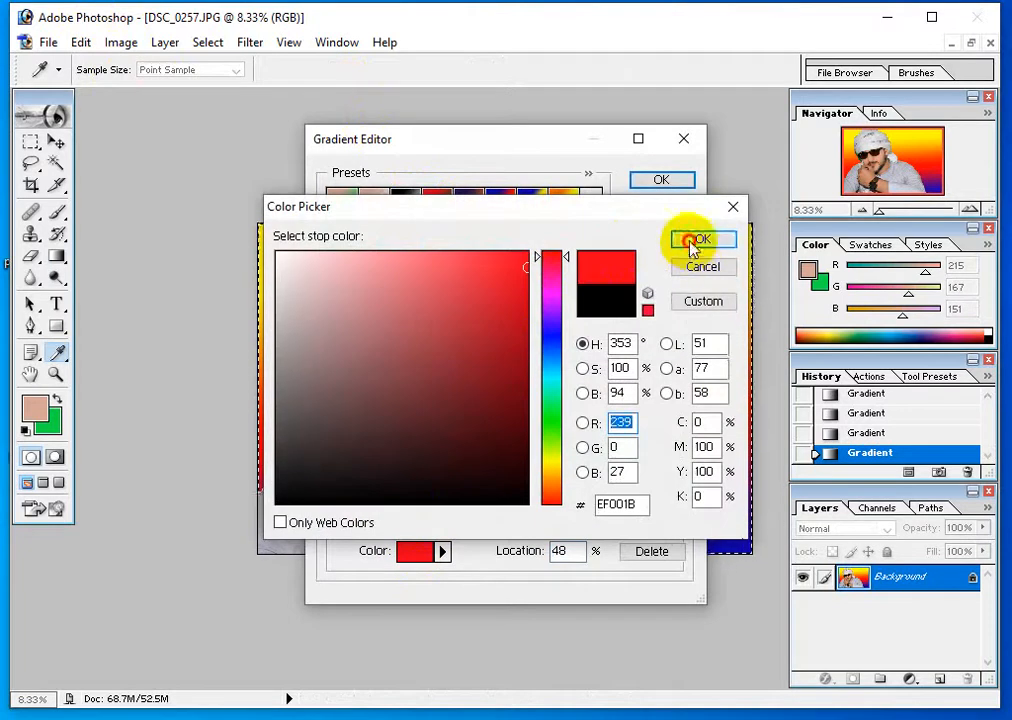
left_click(693, 241)
Move the gradient's green stop to 81% and its black stop to 14%, and accept the gradient
left_click_drag(675, 470, 611, 482)
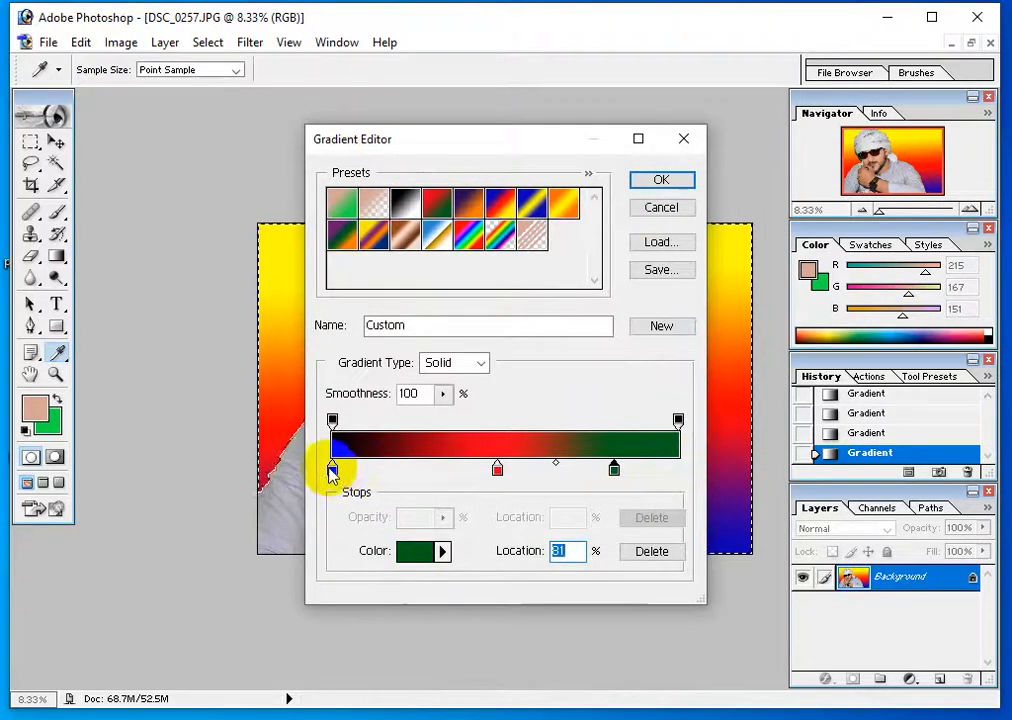
left_click_drag(333, 474, 379, 470)
left_click(661, 181)
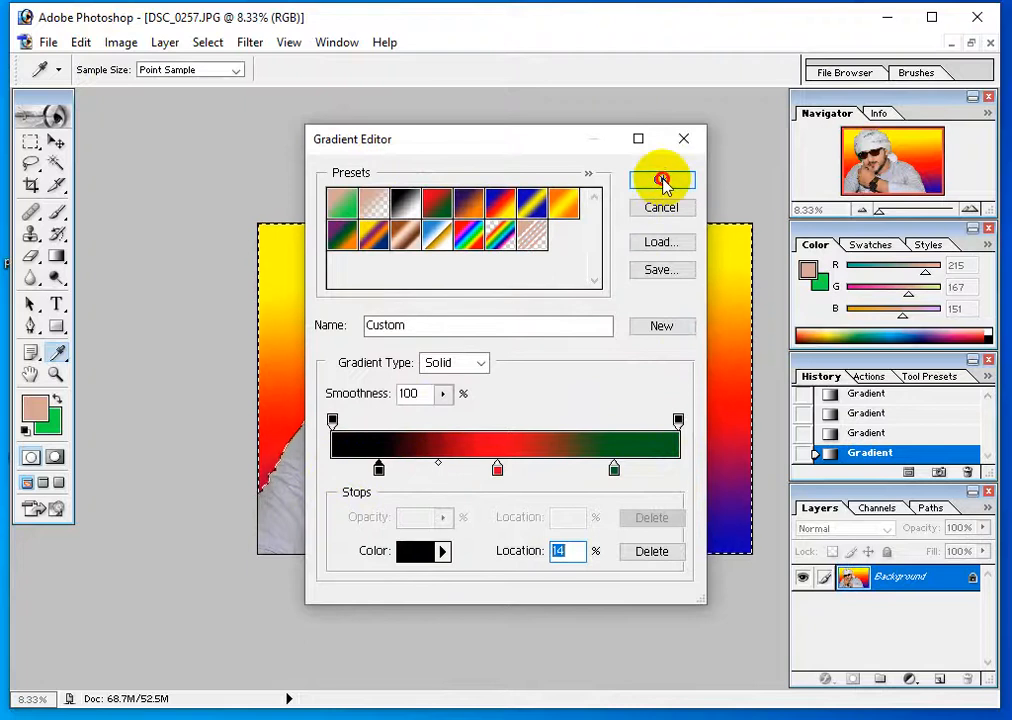
Try the custom black, red and green linear gradient on the selected wall area in several directions
left_click_drag(502, 222, 478, 565)
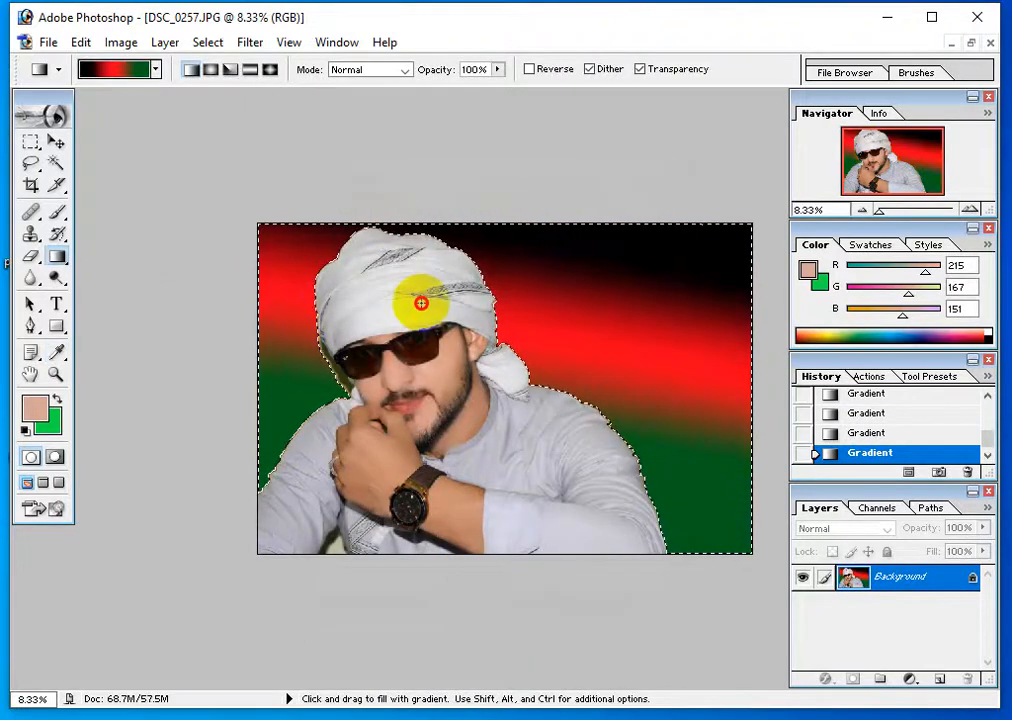
left_click_drag(262, 302, 775, 309)
left_click_drag(732, 348, 484, 280)
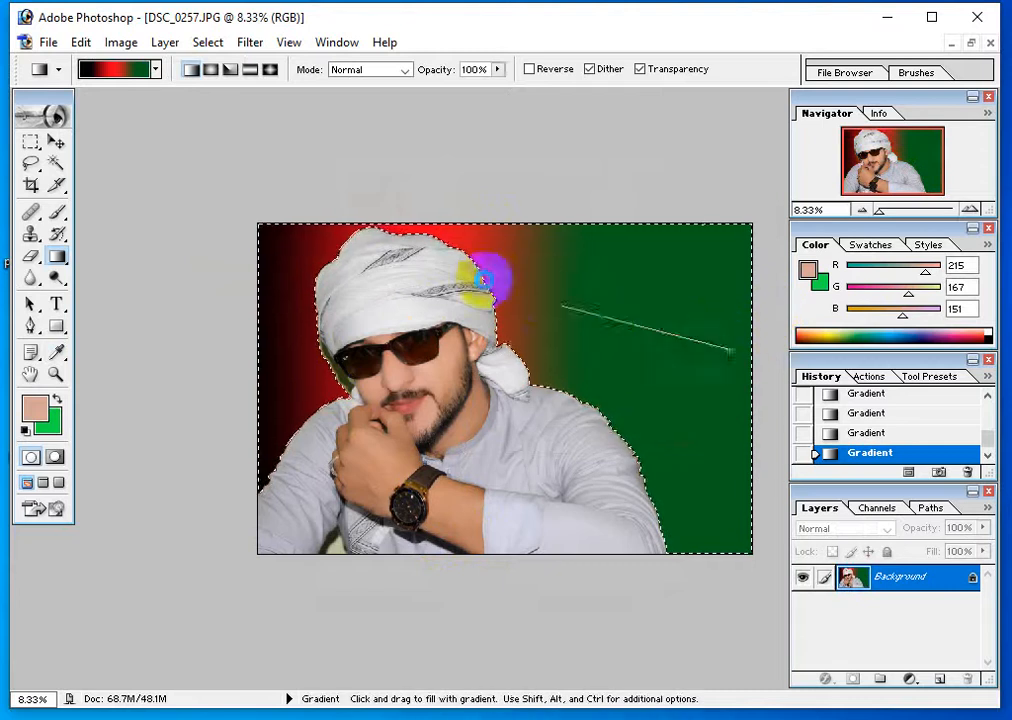
left_click_drag(593, 392, 499, 253)
left_click_drag(340, 282, 409, 350)
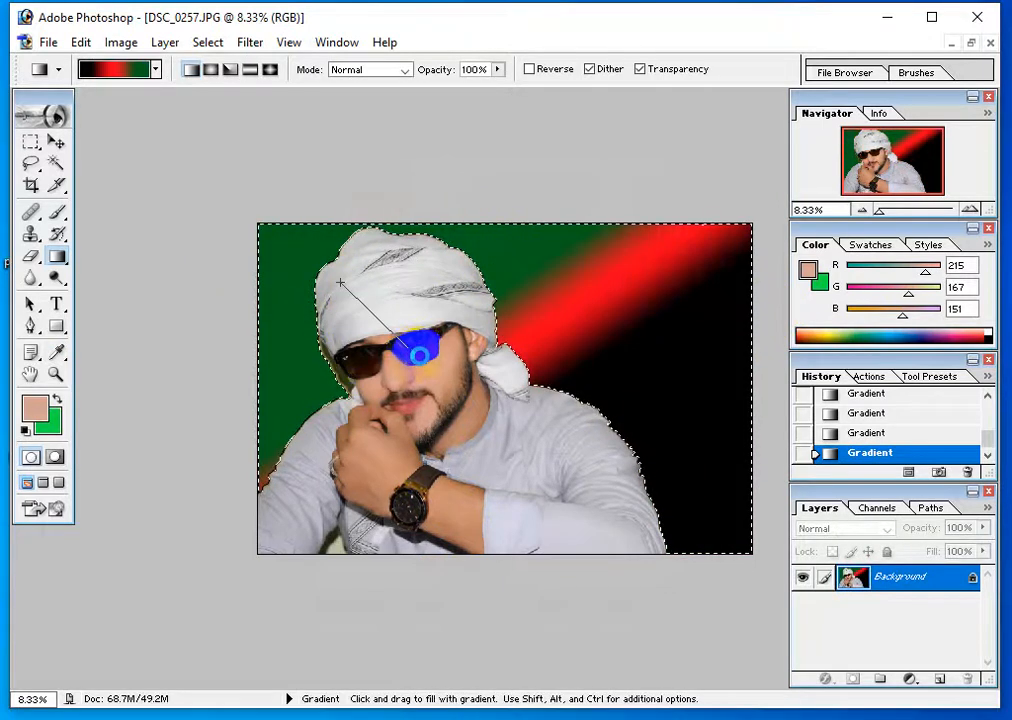
Undo all the gradient fills, the green fill and the feather, going back to the Magic Wand selection of the wall
key("ctrl+alt+z")
key("ctrl+alt+z")
key("ctrl+alt+z")
key("ctrl+alt+z")
key("ctrl+alt+z")
key("ctrl+alt+z")
key("ctrl+alt+z")
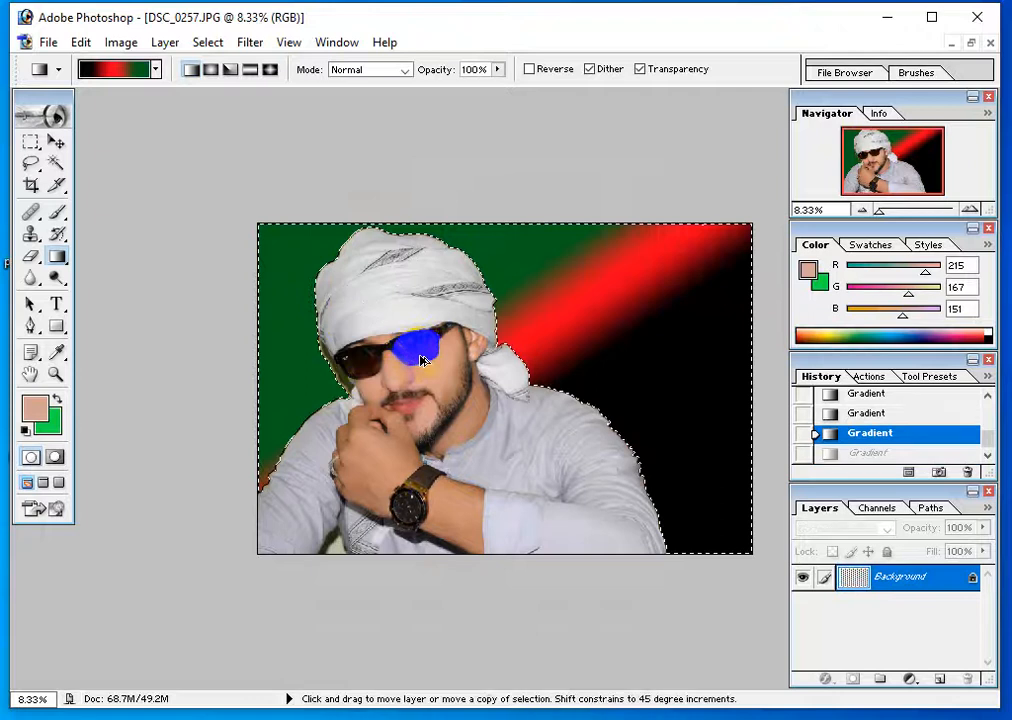
key("ctrl+alt+z")
key("ctrl+alt+z")
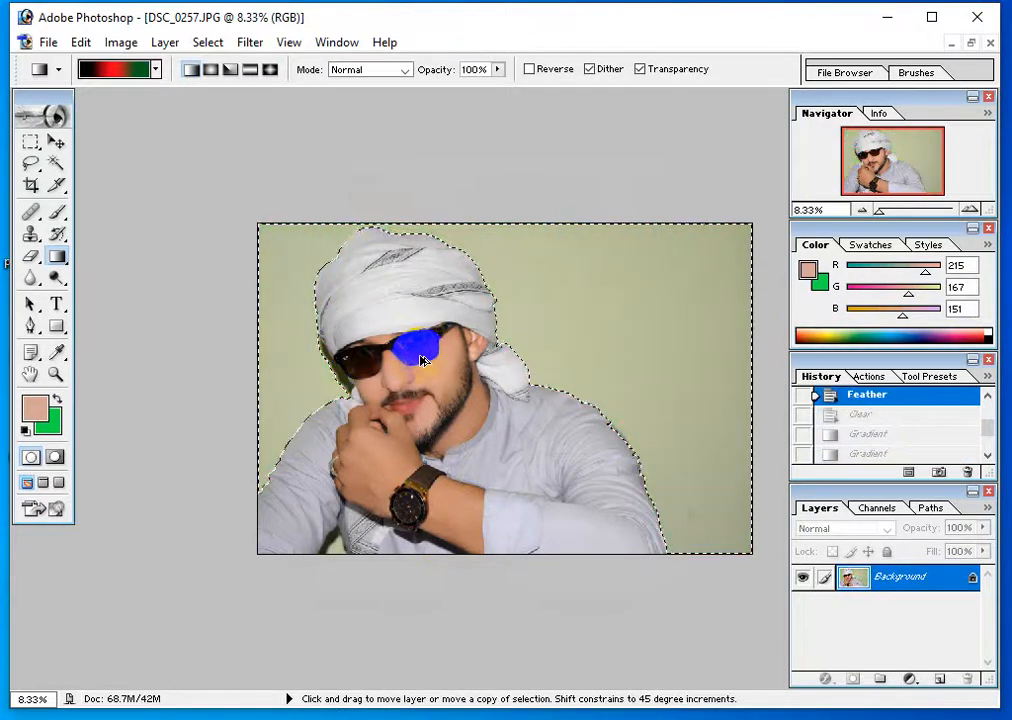
Feather the wall selection by 5 pixels and remove the wall to transparency with the Magic Eraser at tolerance 32, leaving nothing selected
key("ctrl+alt+d")
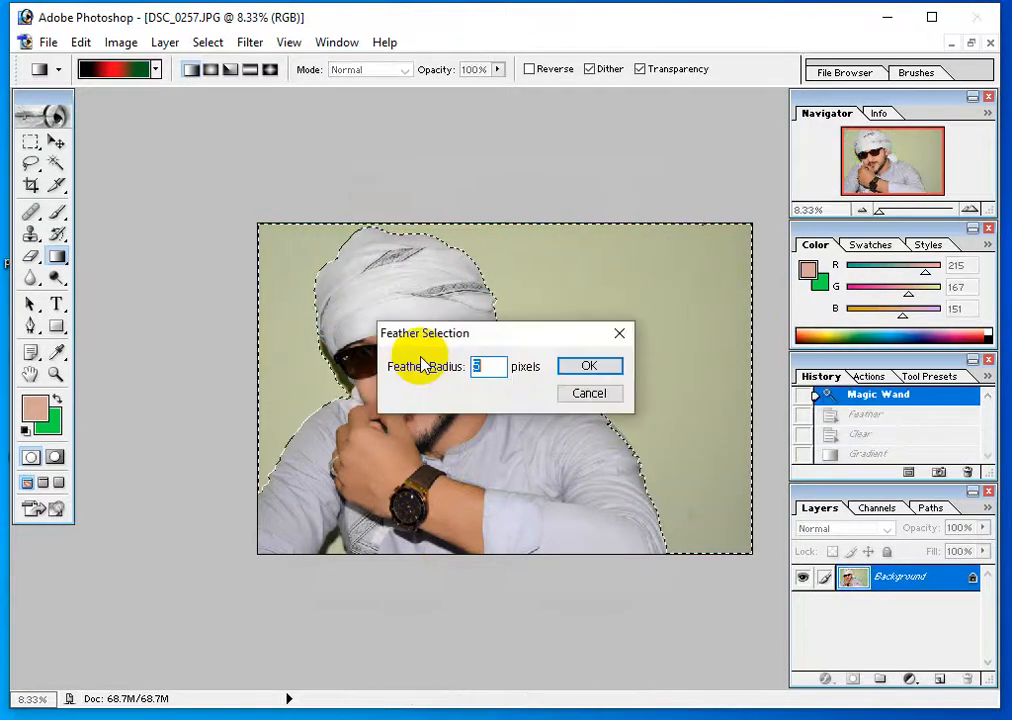
key("Return")
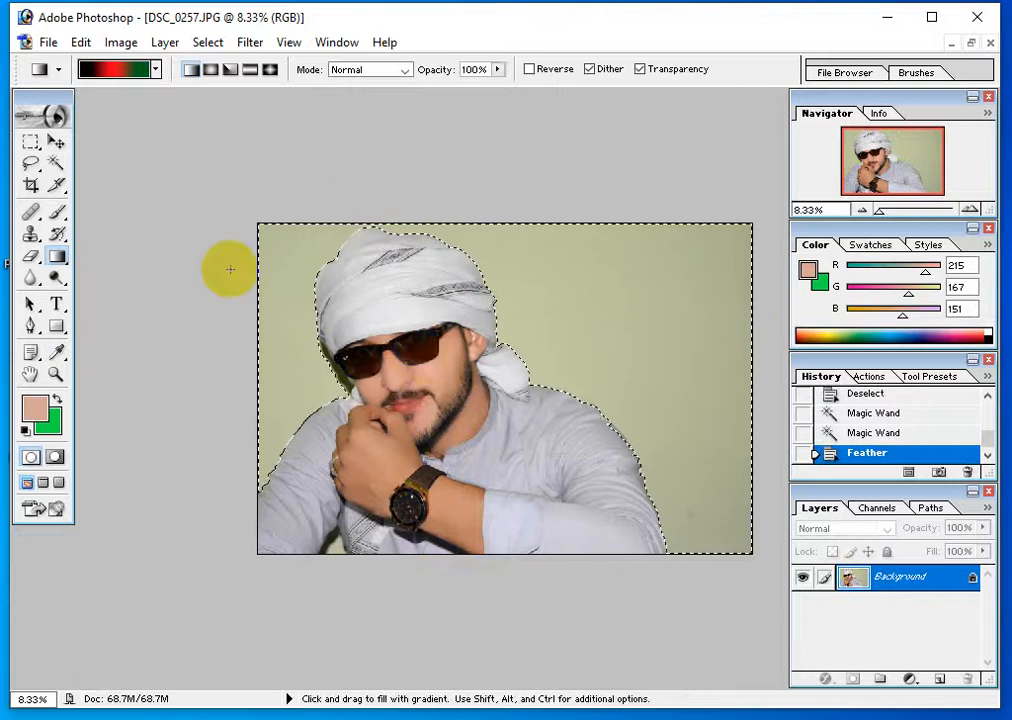
left_click(31, 256)
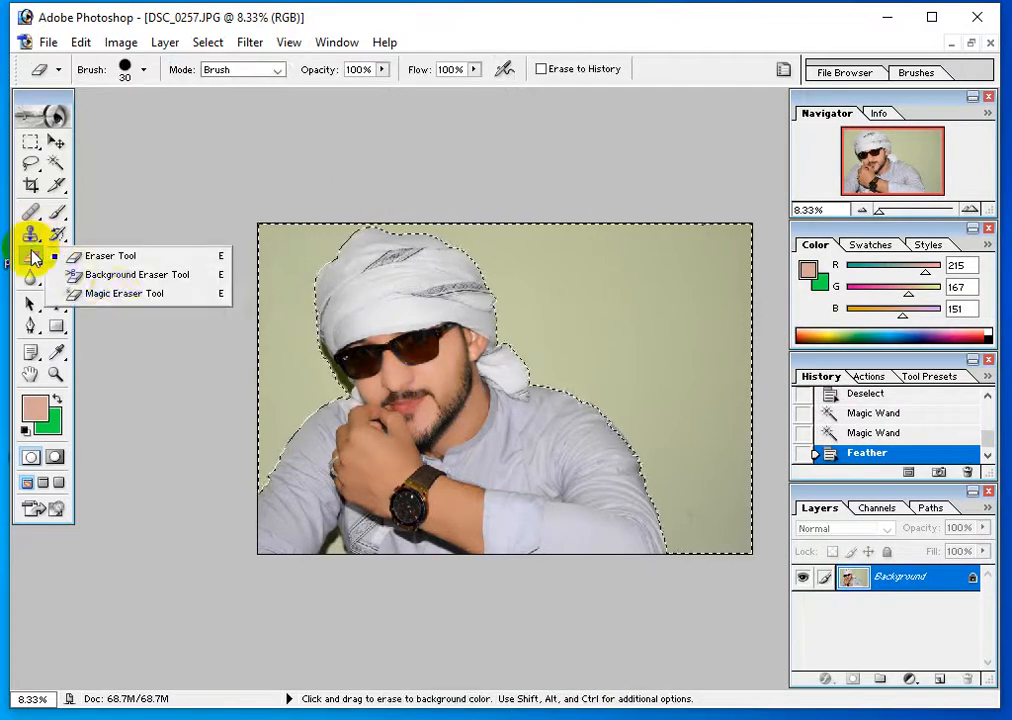
left_click(118, 294)
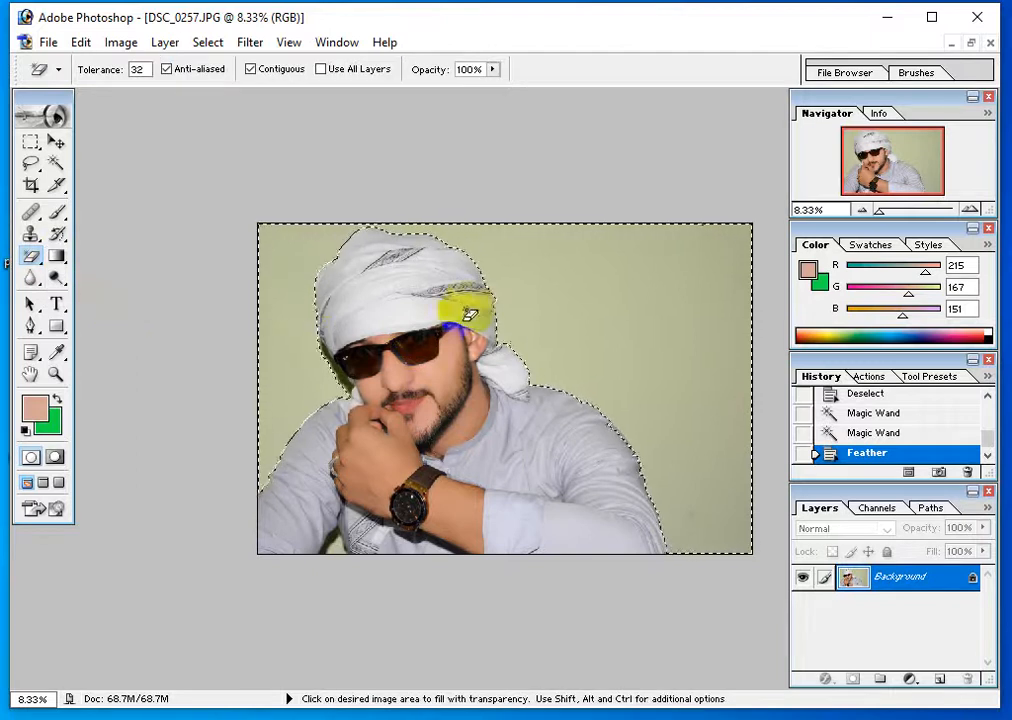
left_click(655, 294)
key("Delete")
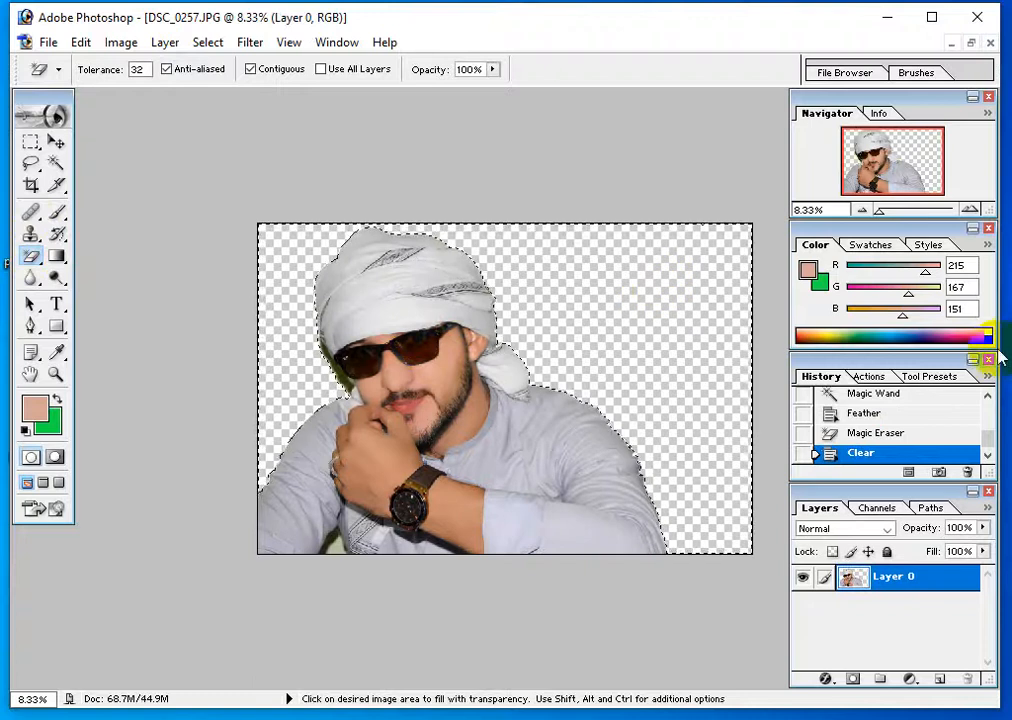
key("ctrl+d")
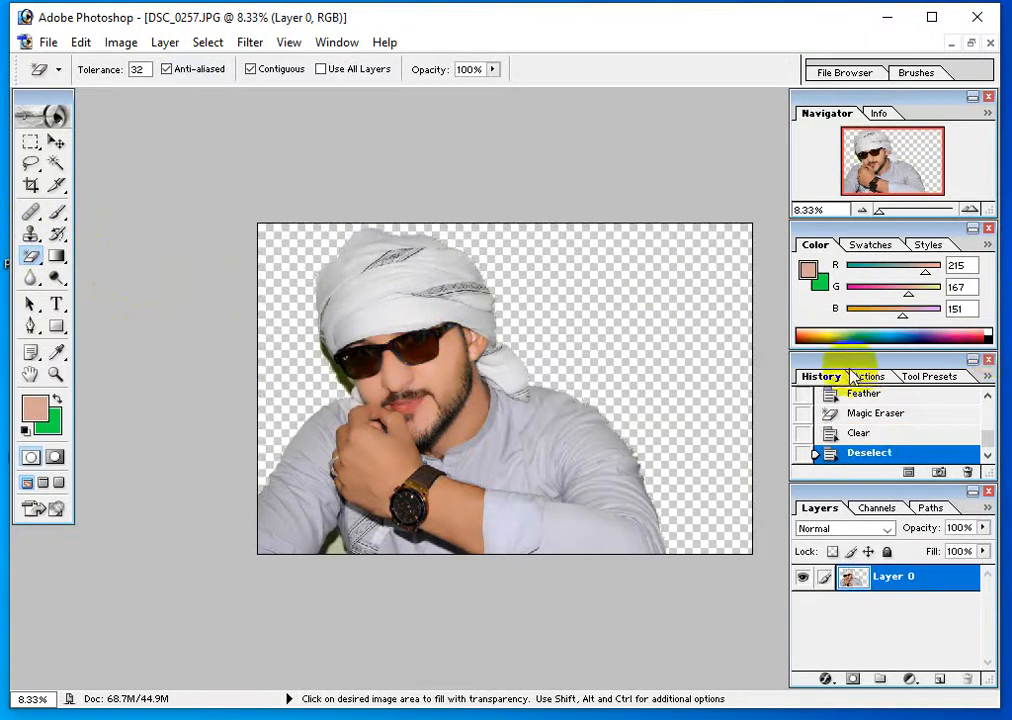
Move the cut-out man slightly down on the canvas
key("v")
left_click(442, 321)
left_click_drag(442, 321, 432, 355)
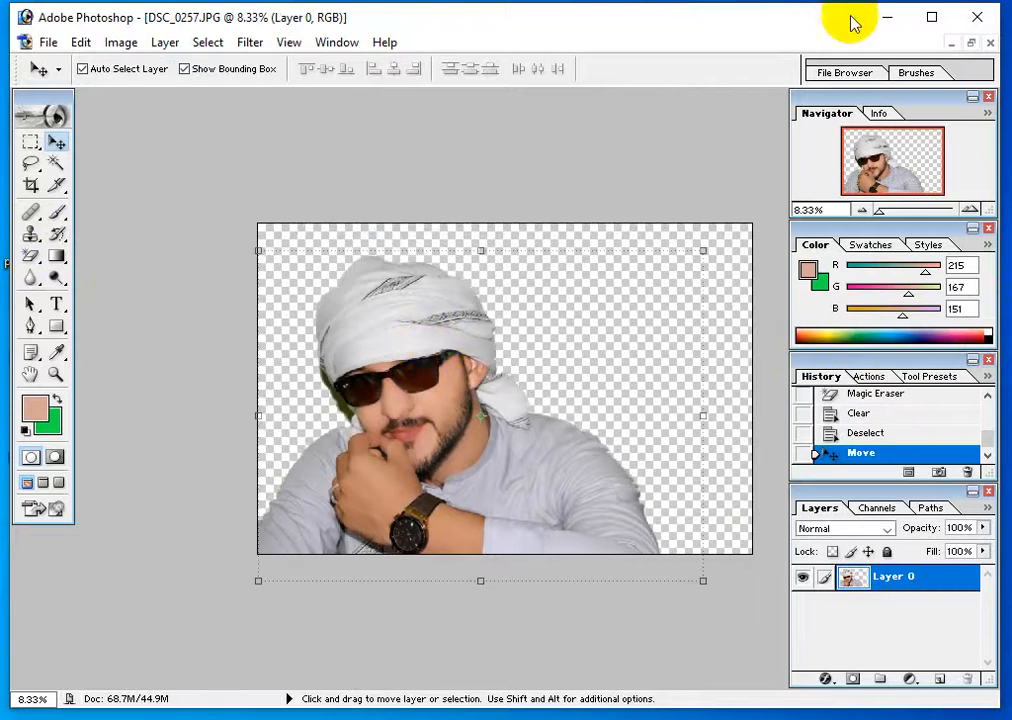
Switch to the desktop and check the Graphics Tools folder for a background picture
left_click(884, 19)
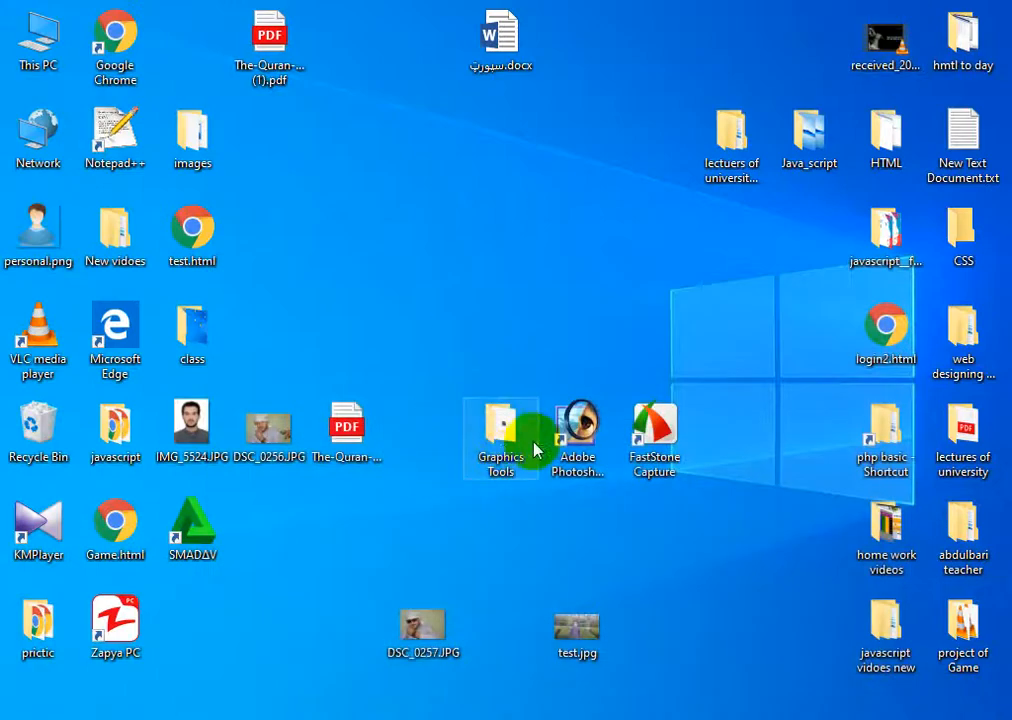
left_click(505, 437)
left_click(505, 437)
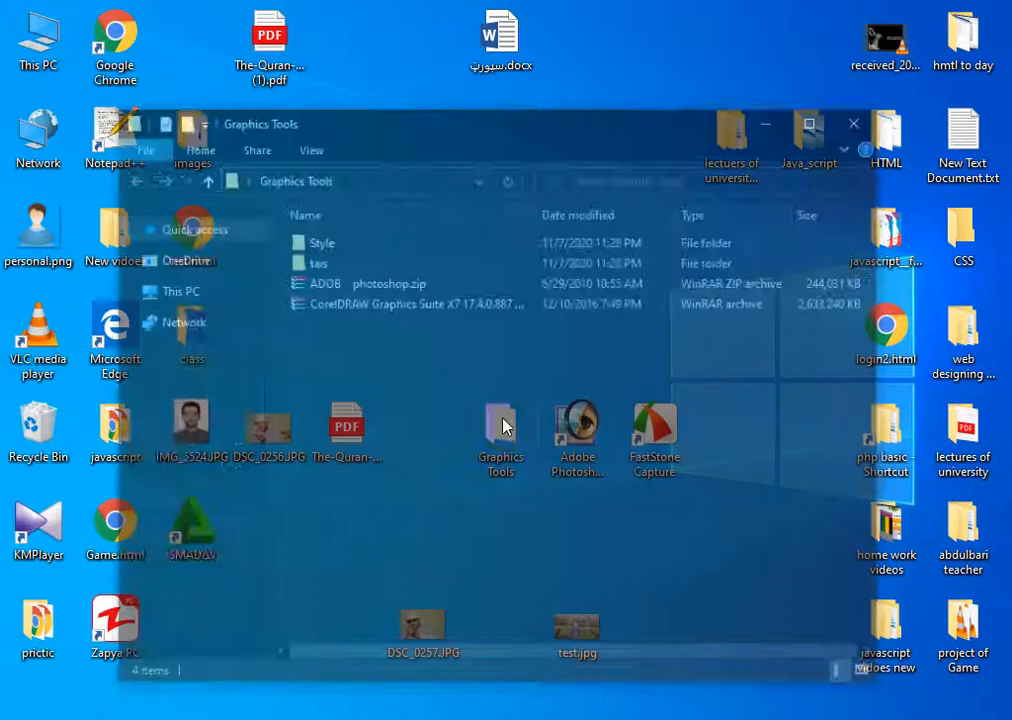
left_click(325, 260)
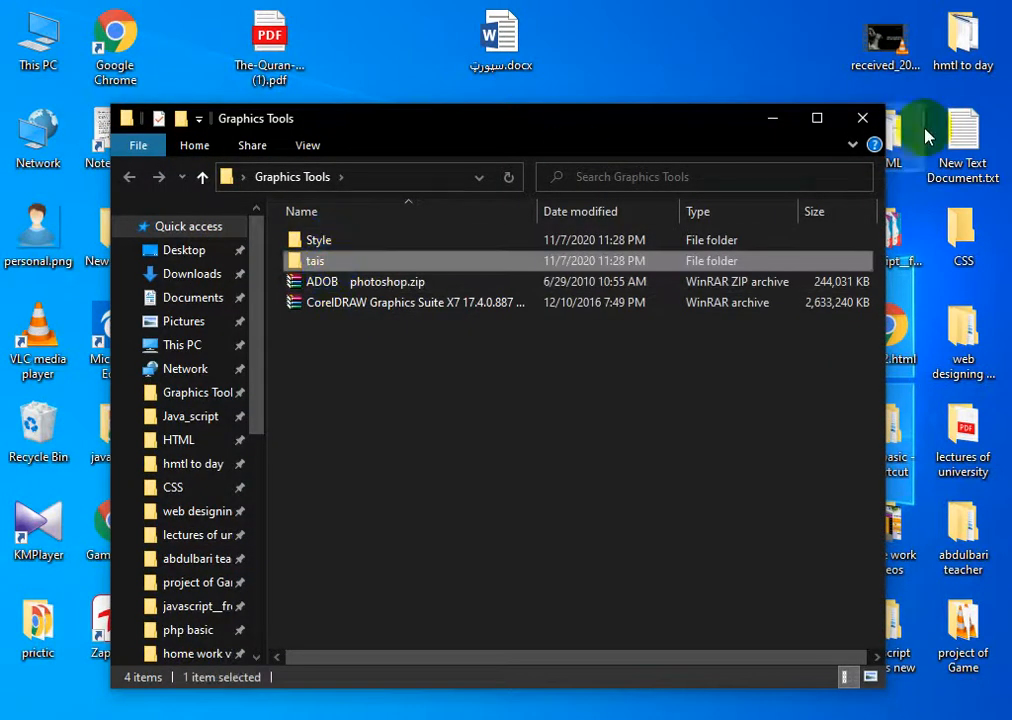
left_click(862, 118)
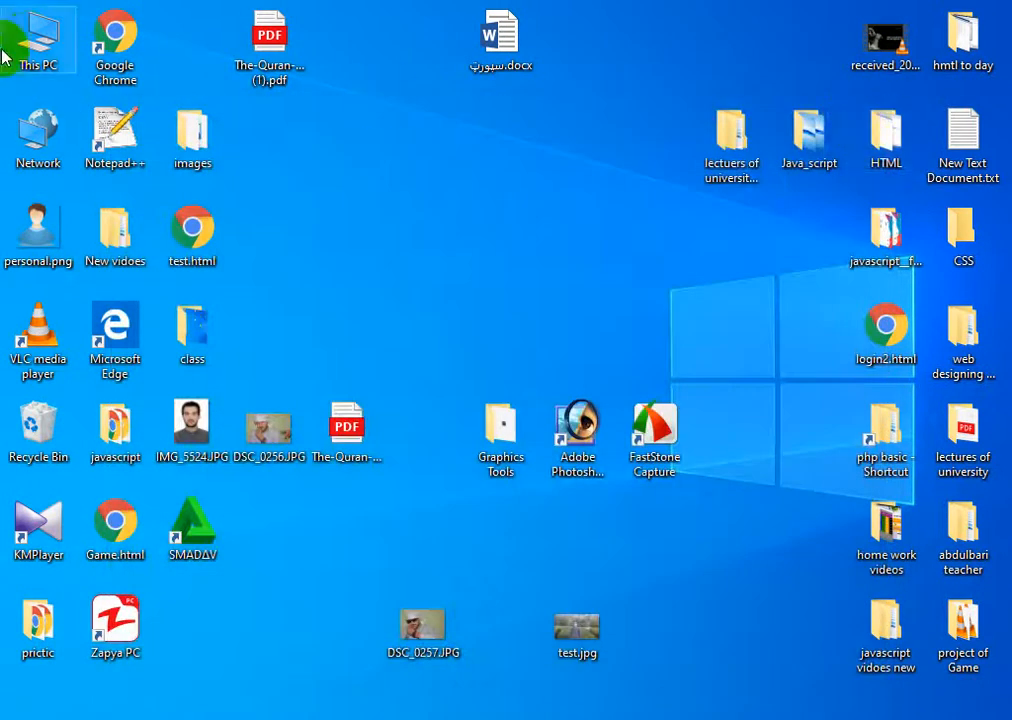
Browse the picture folders on Local Disk (F:), including pic of symester, for a background picture
double_click(32, 45)
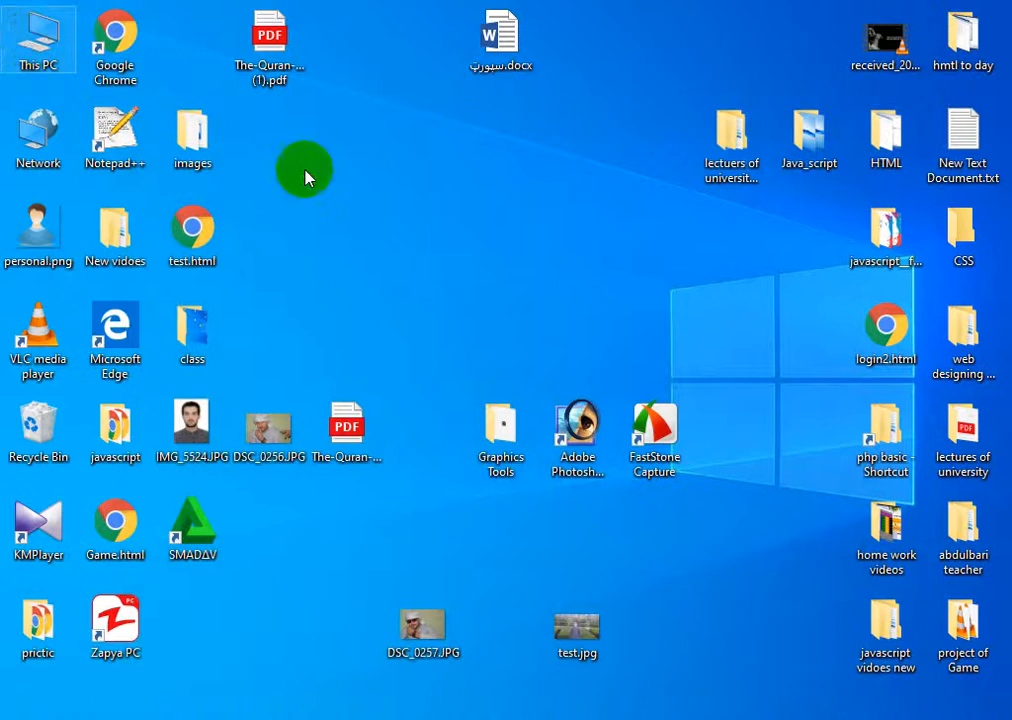
left_click(625, 560)
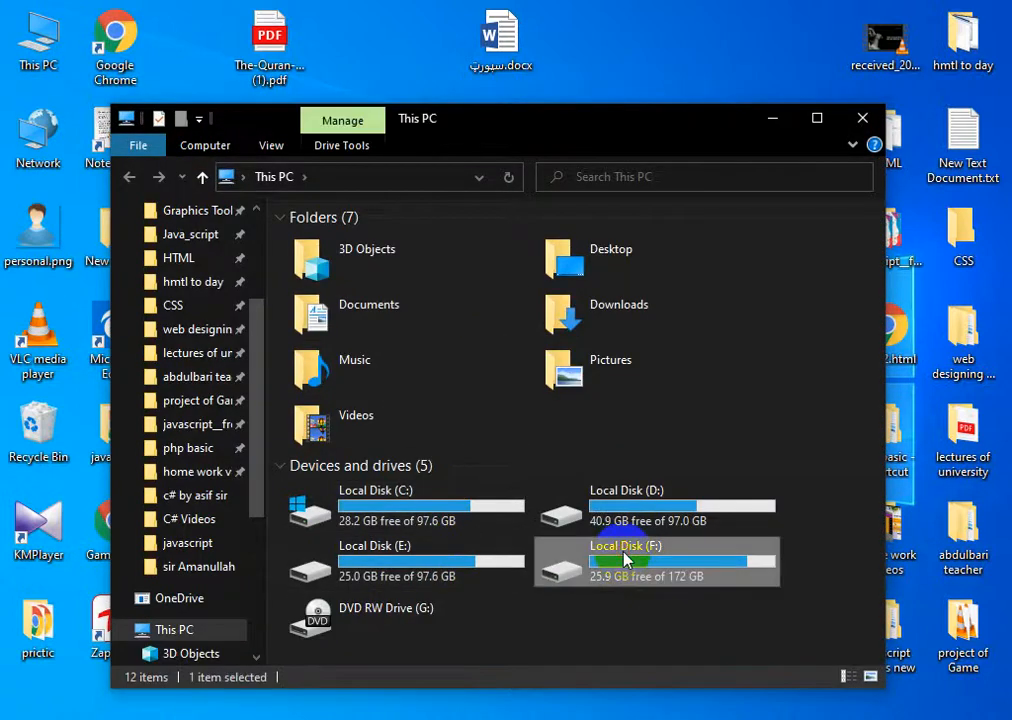
double_click(625, 560)
left_click(381, 445)
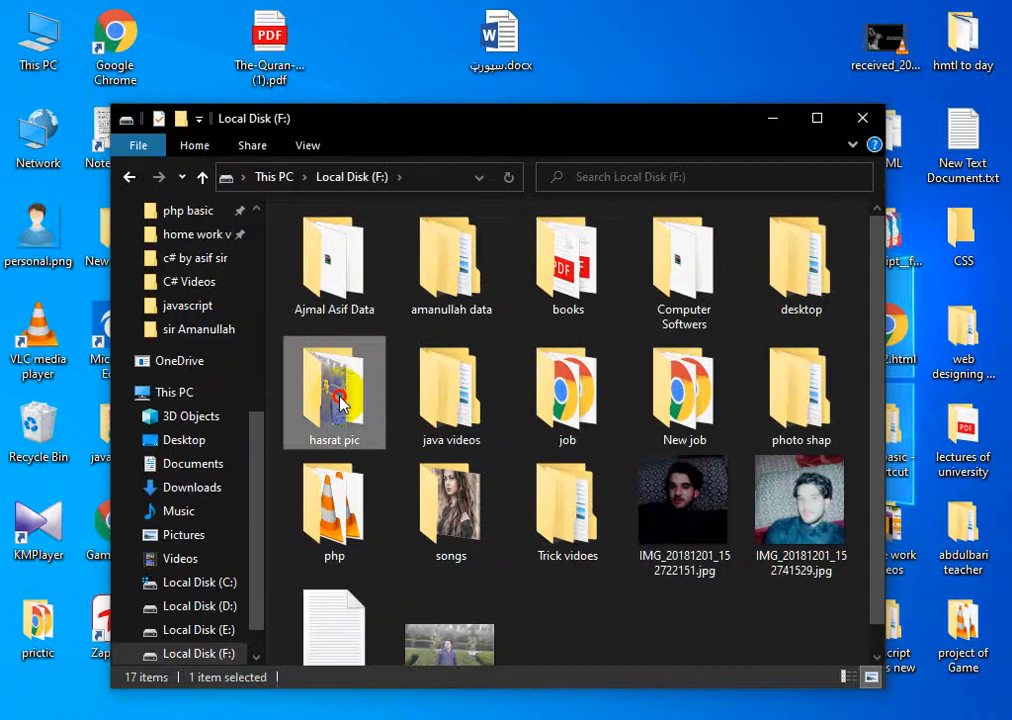
double_click(339, 360)
left_click(463, 478)
double_click(468, 505)
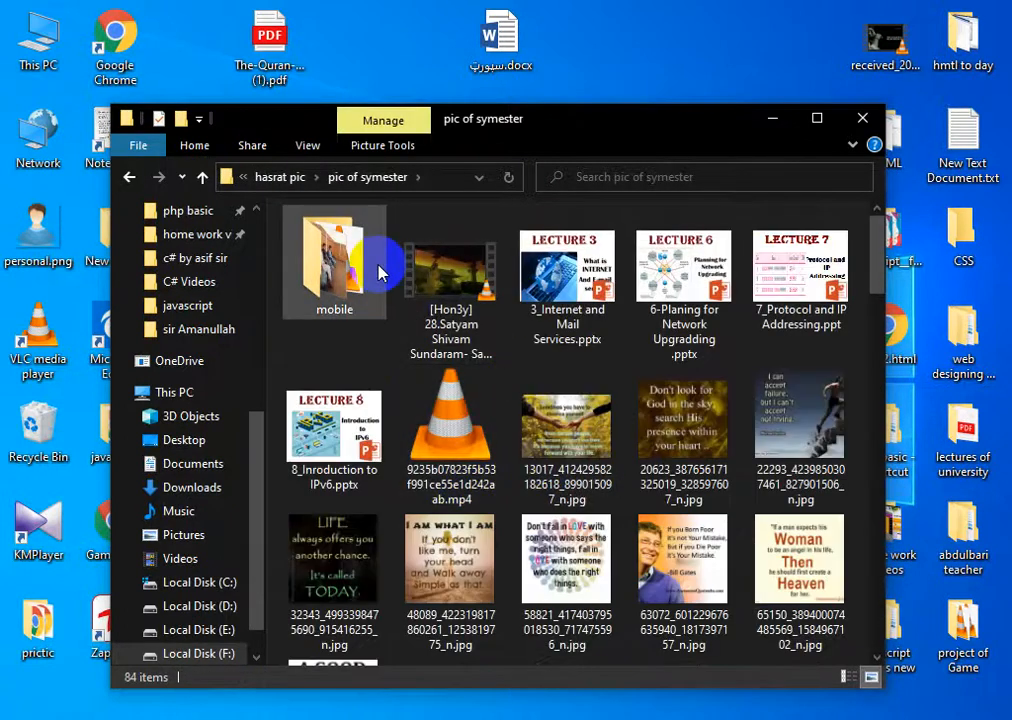
key("alt+Left")
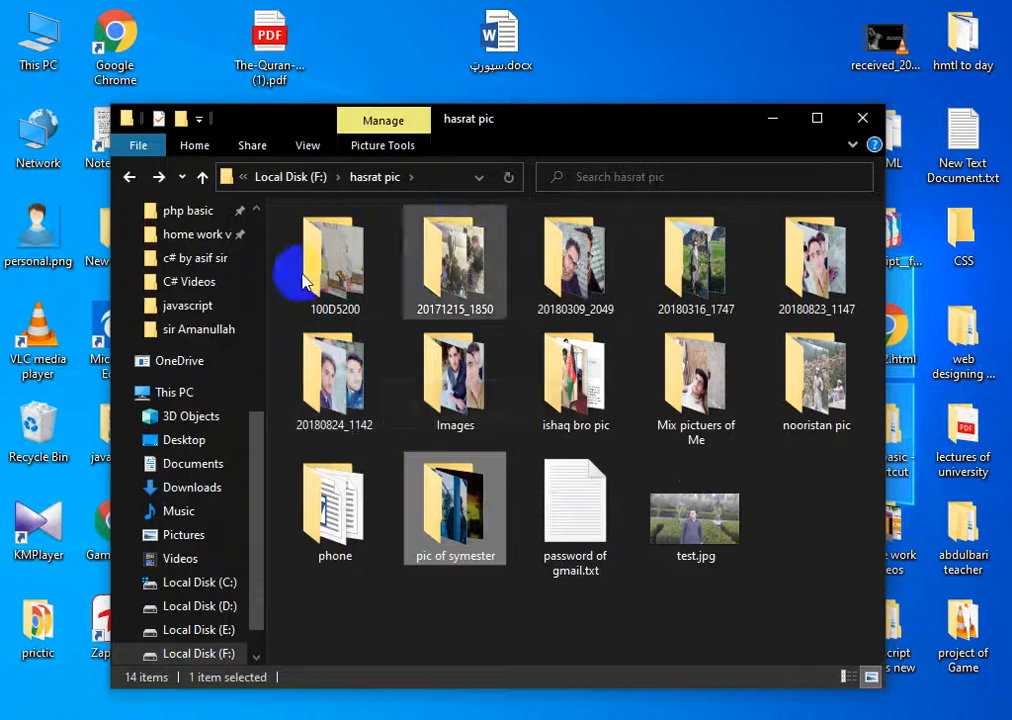
Open UDF VOLUME (H:), dismiss the Smadav scan window, and select the landscape picture home-wallpapers-1.jpg
left_click_drag(262, 511, 270, 578)
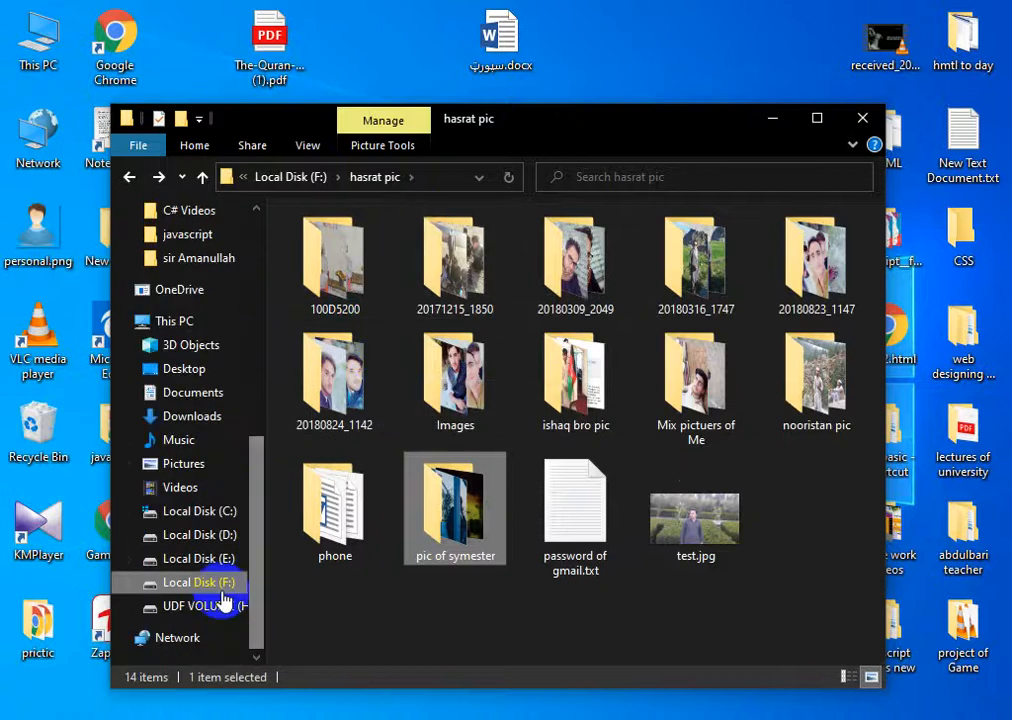
left_click(205, 606)
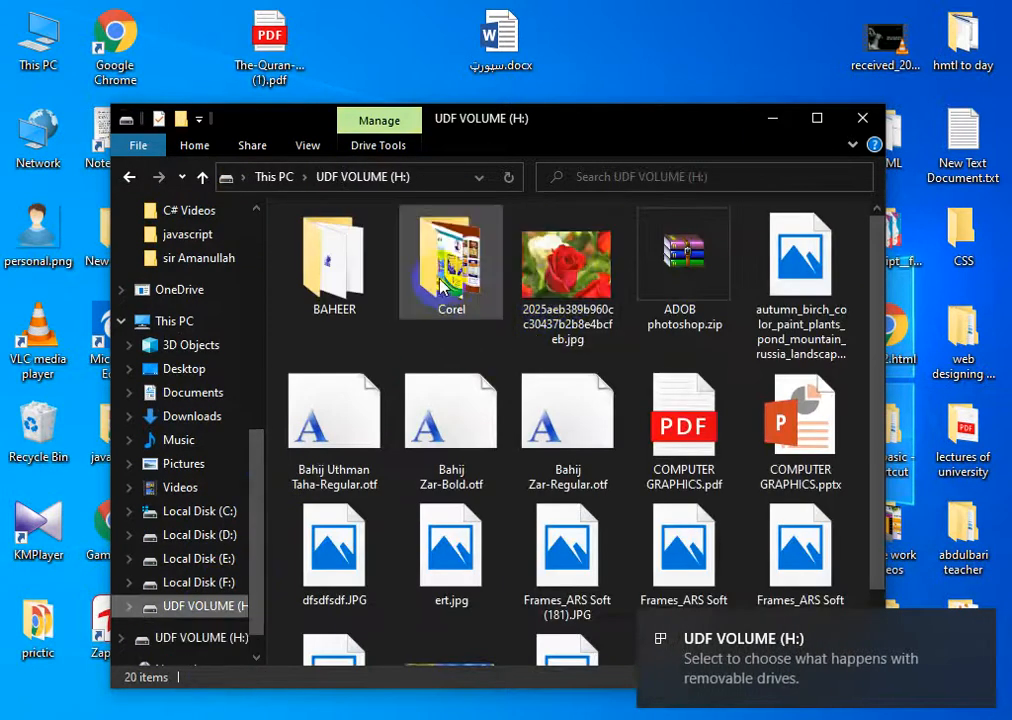
scroll(870, 285, "down", 2)
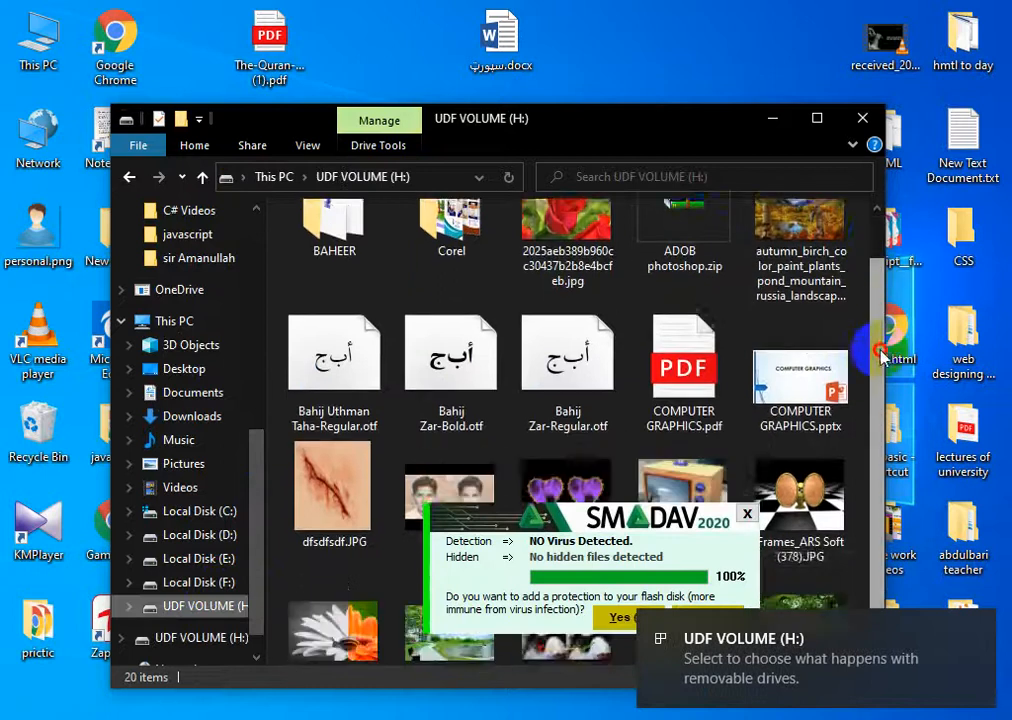
left_click(747, 513)
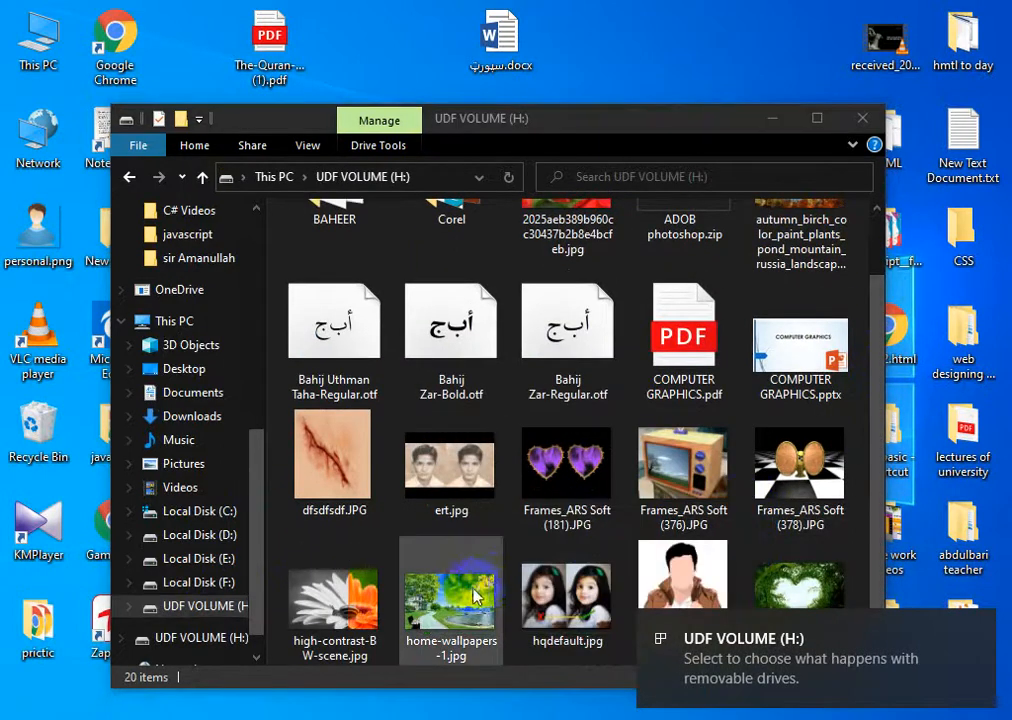
left_click_drag(475, 597, 380, 490)
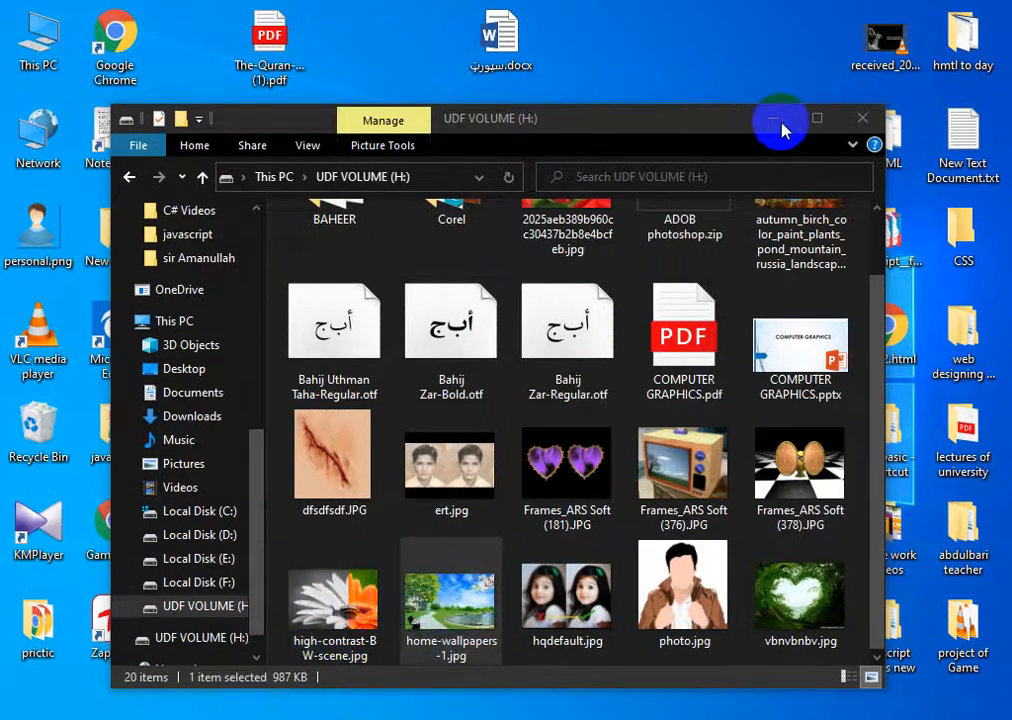
Minimize the UDF VOLUME (H:) window and switch back to the portrait in Adobe Photoshop
left_click(773, 119)
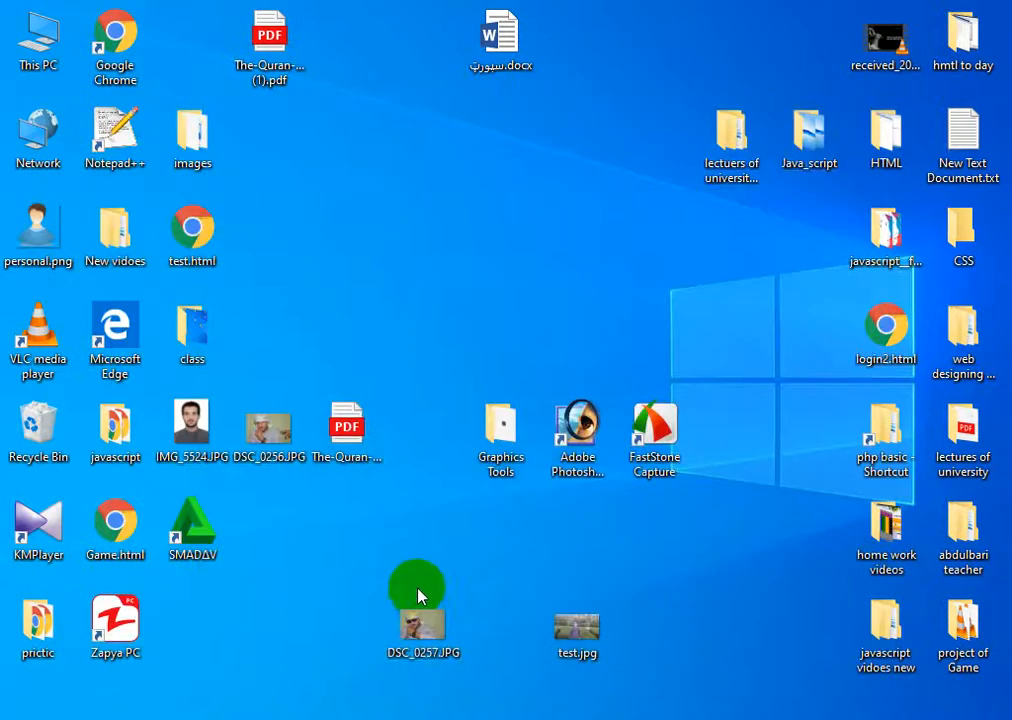
key("super+Tab")
key("super+Tab")
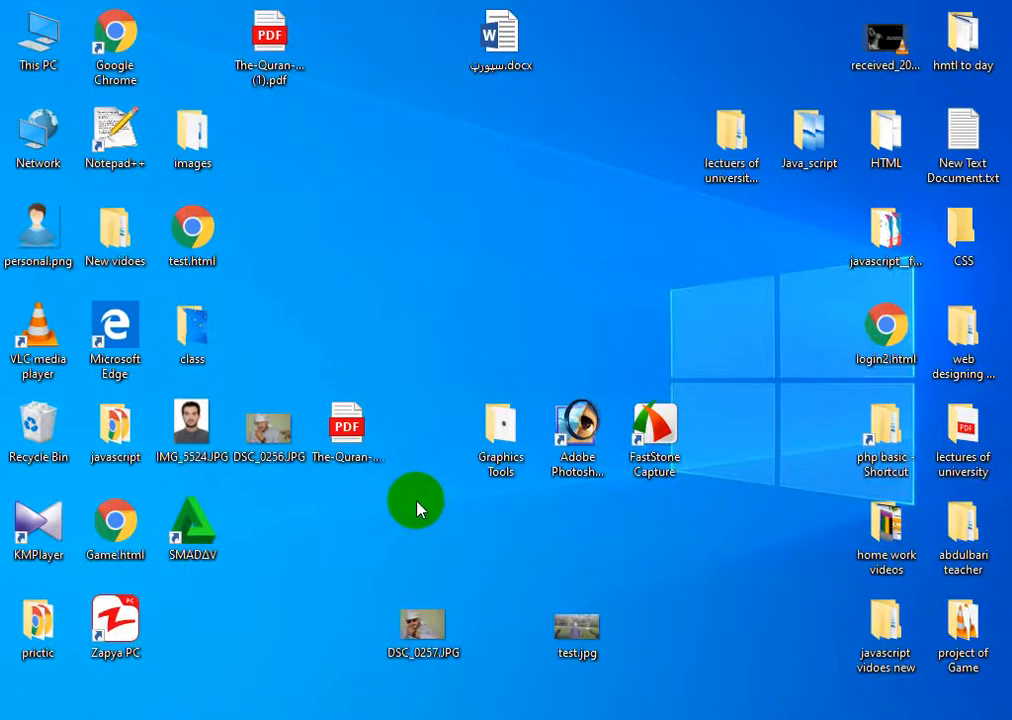
key("super+Tab")
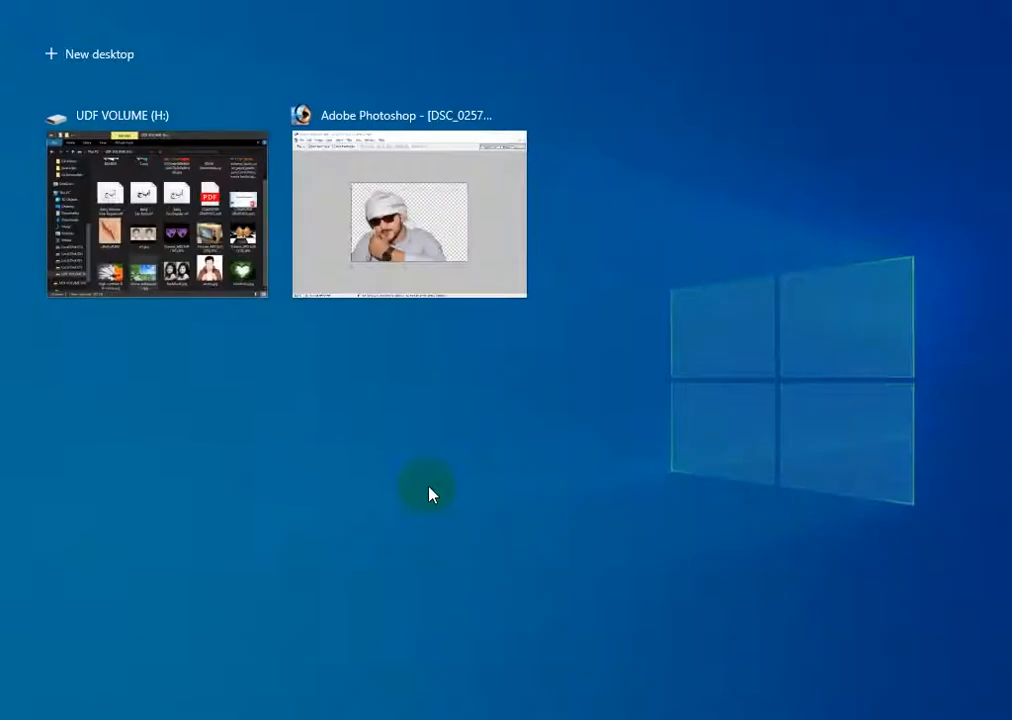
key("super+Tab")
key("super+Tab")
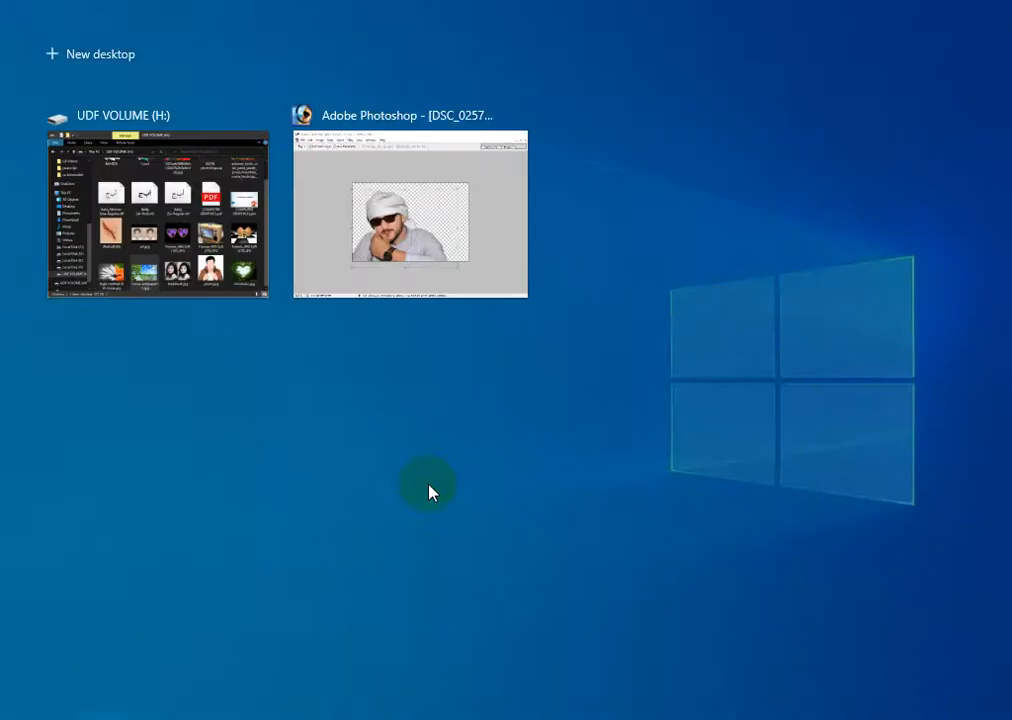
left_click(470, 248)
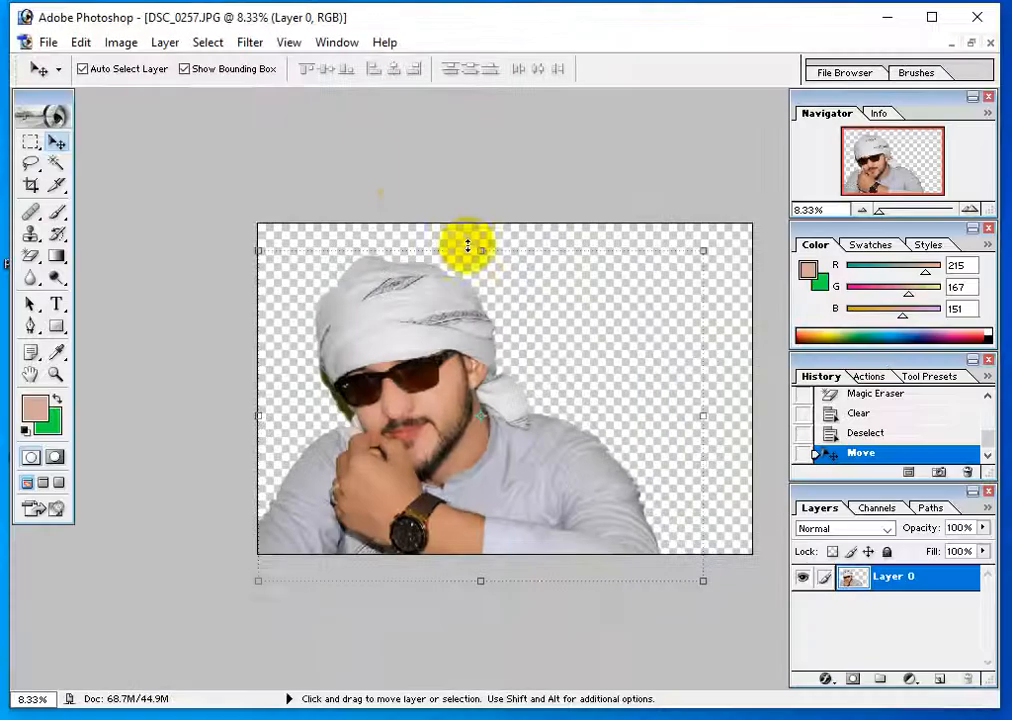
Restore the portrait to a floating window and browse to UDF VOLUME (H:) to open another image
left_click(971, 42)
double_click(350, 517)
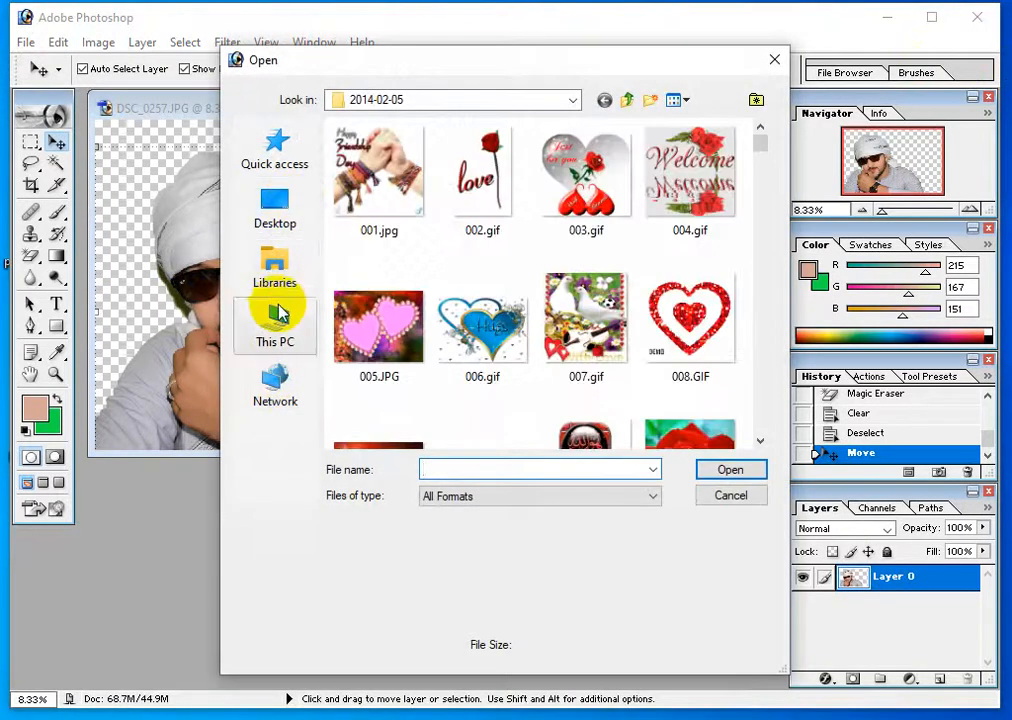
left_click(283, 318)
scroll(474, 368, "down", 5)
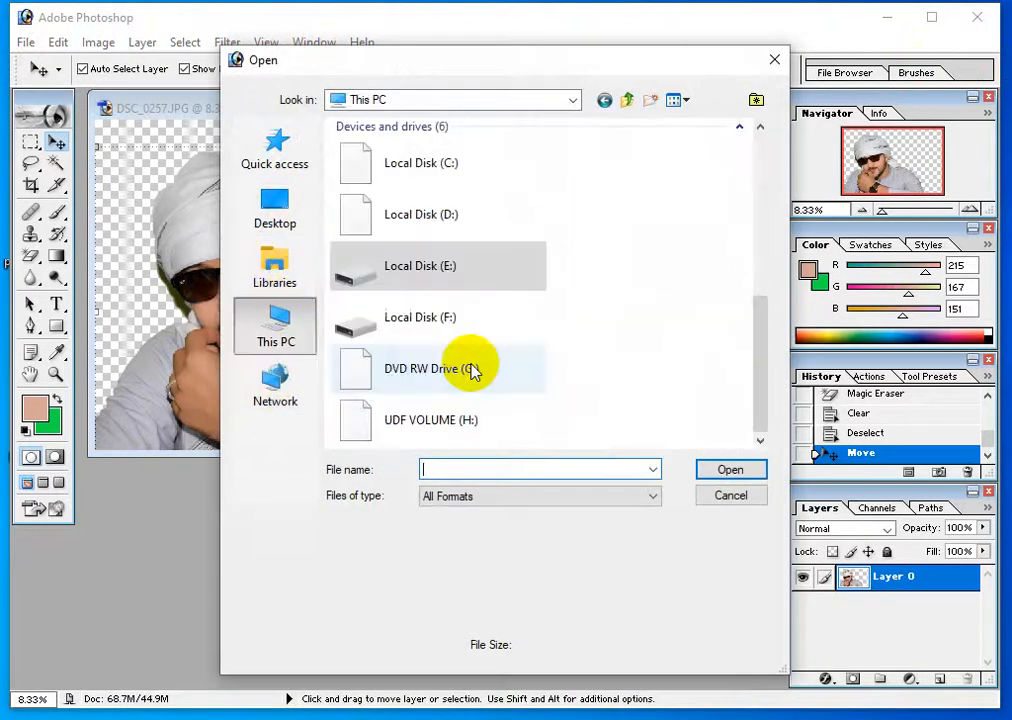
double_click(441, 412)
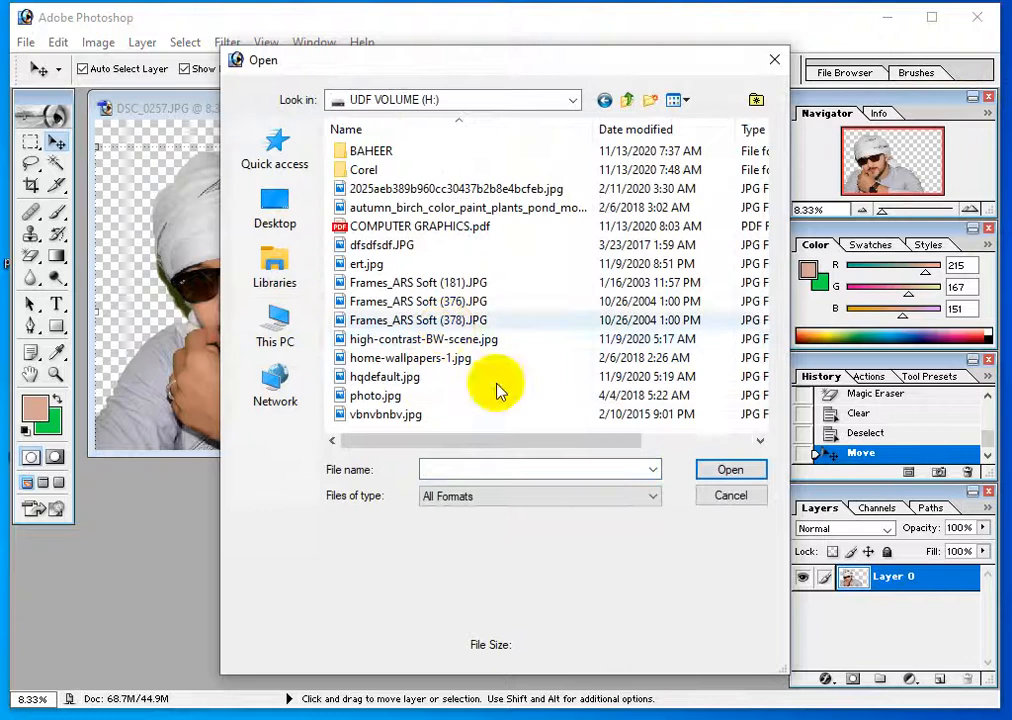
Show the drive's files as large icons and open home-wallpapers-1.jpg
left_click(677, 100)
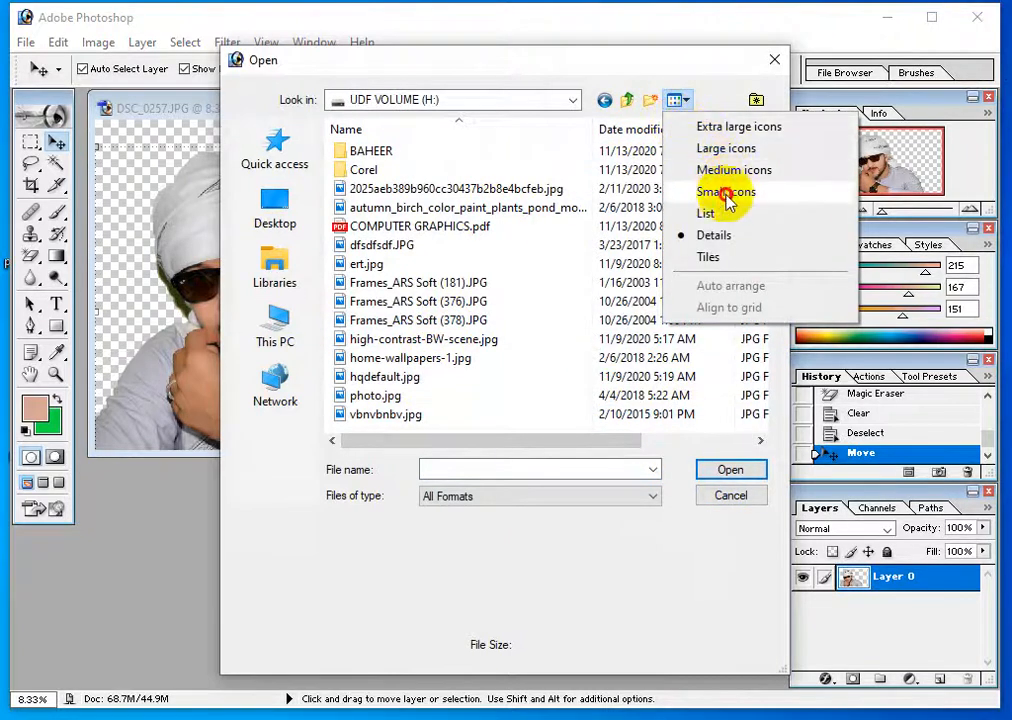
left_click(702, 127)
left_click(677, 100)
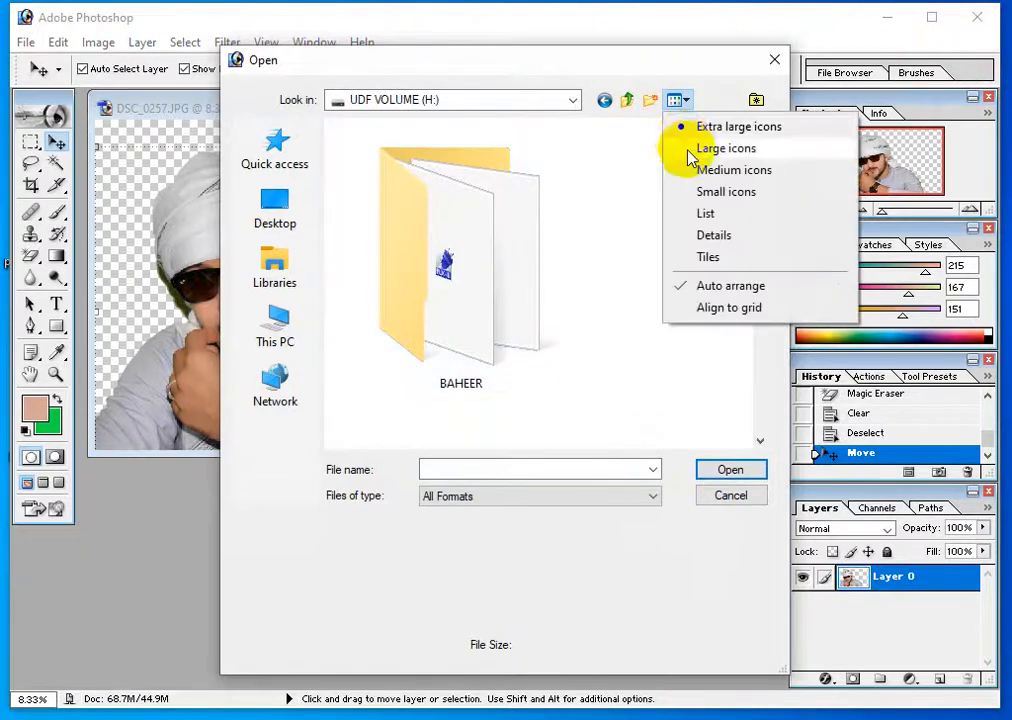
left_click(690, 151)
scroll(570, 335, "down", 3)
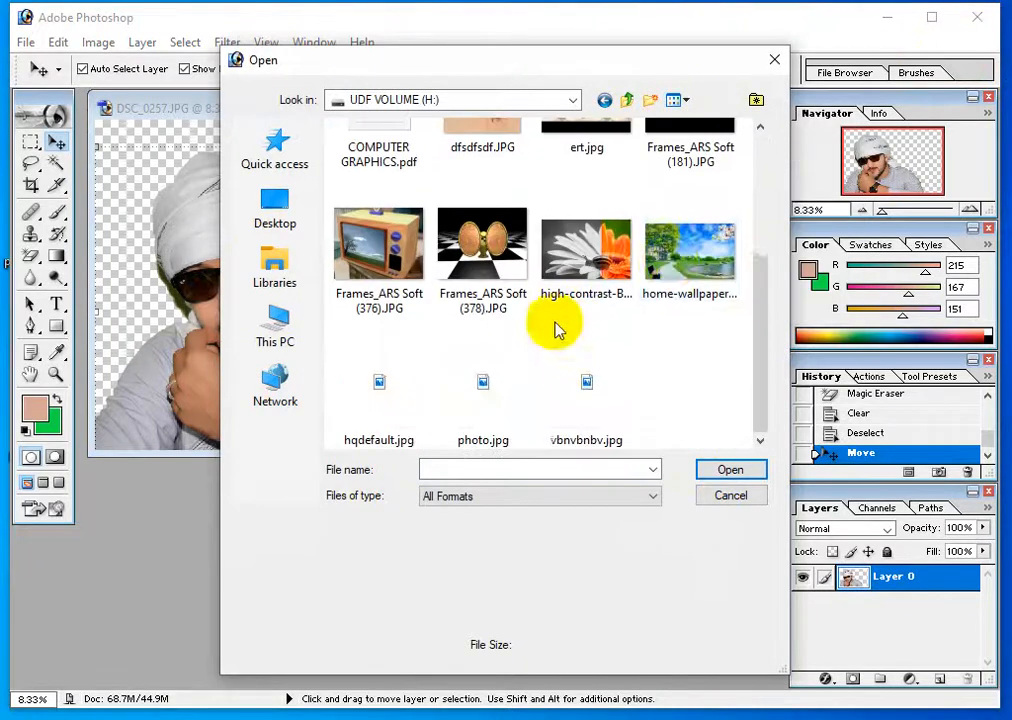
left_click(690, 255)
left_click(728, 470)
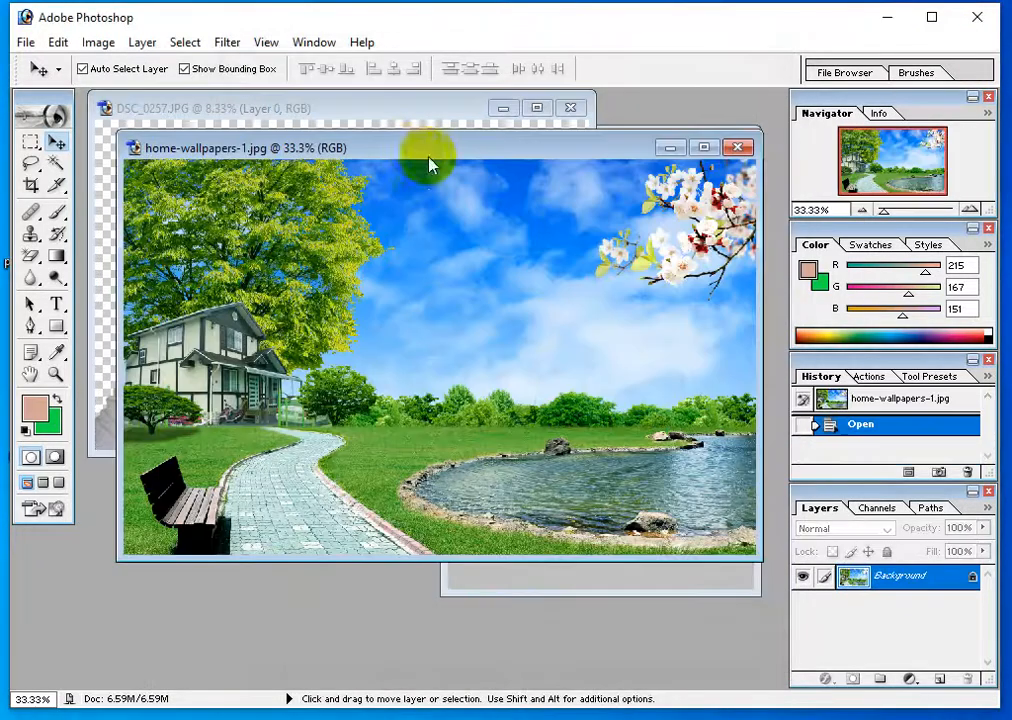
Arrange the two image windows side by side and copy the landscape into DSC_0257.JPG as a new layer
left_click_drag(418, 152, 574, 188)
left_click(212, 190)
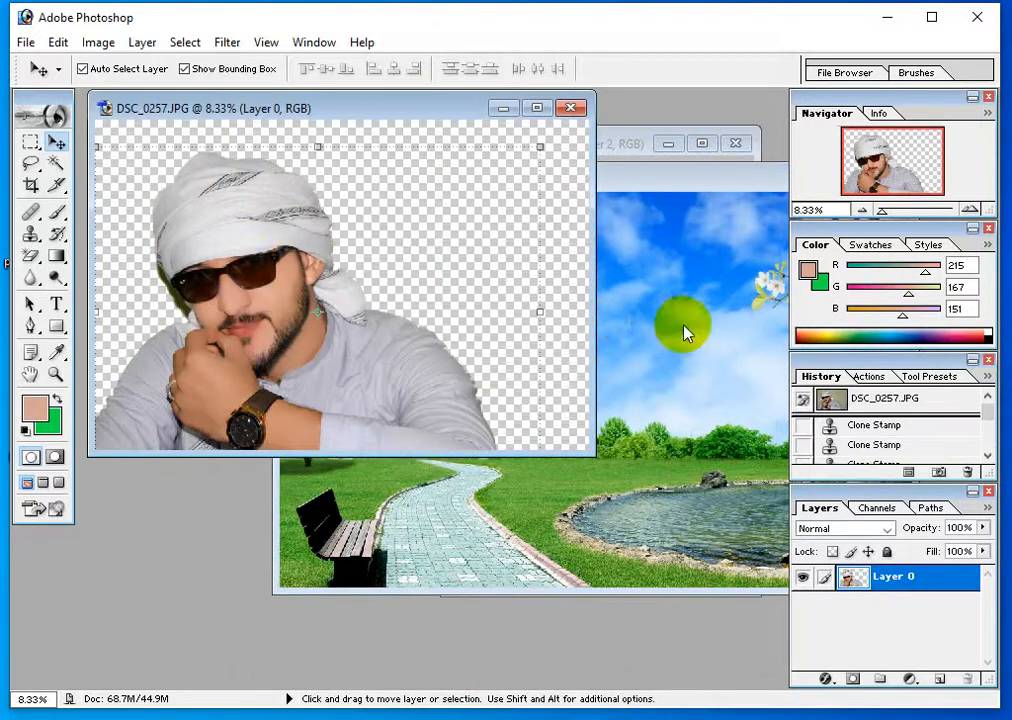
left_click_drag(686, 333, 219, 140)
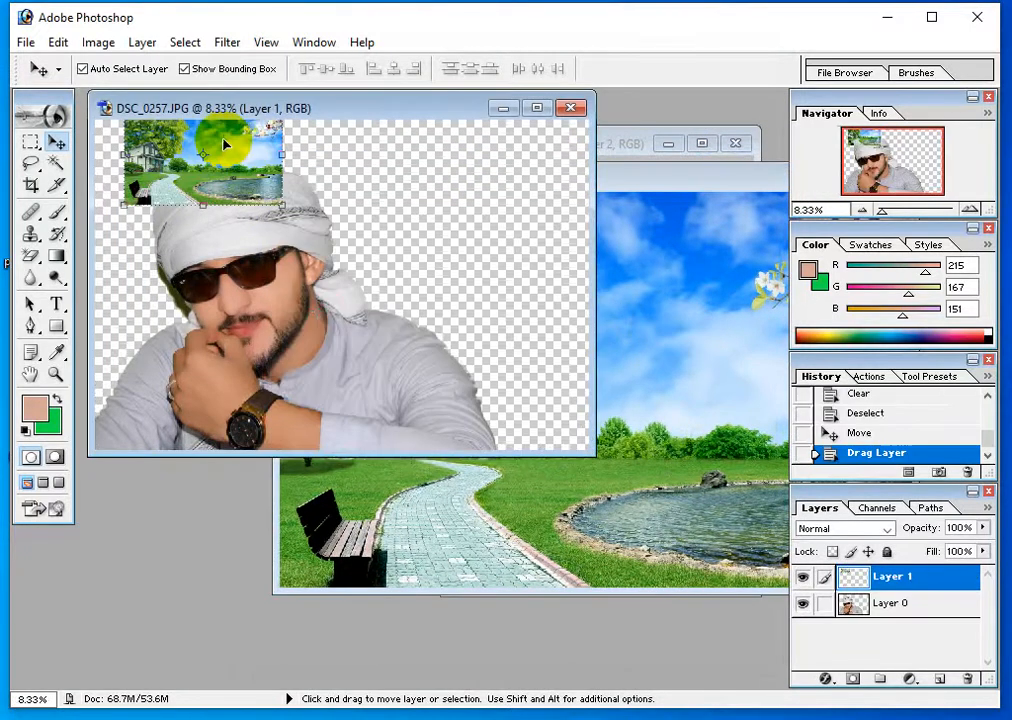
Enlarge the landscape layer to about 347% so it covers the whole canvas, and place it behind the man's layer
left_click(537, 107)
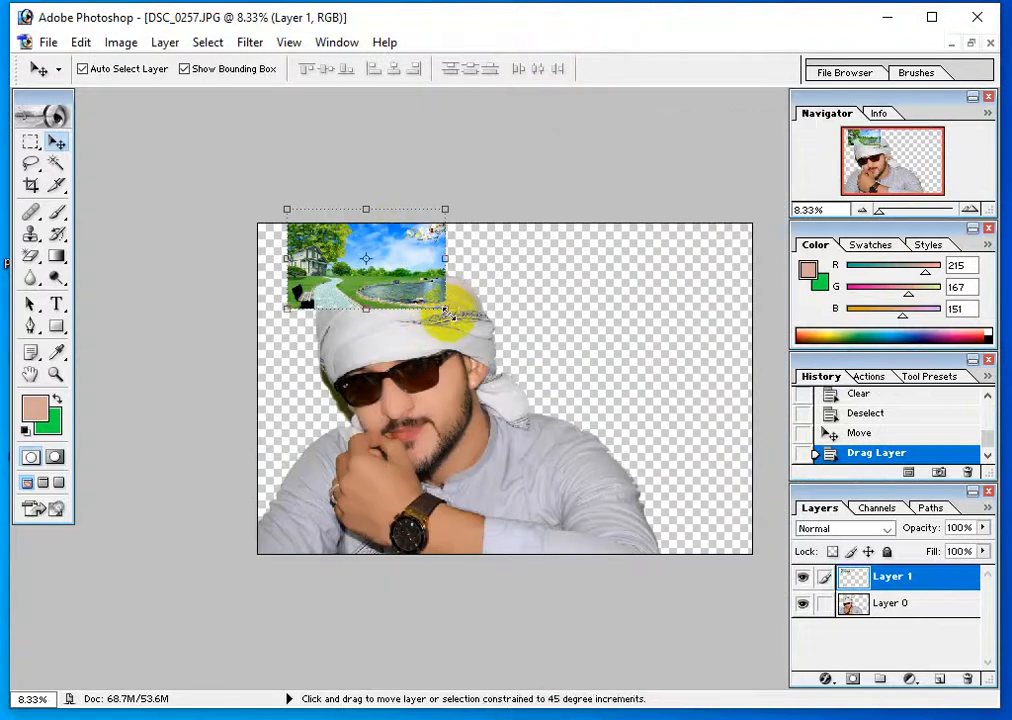
left_click_drag(446, 312, 707, 518)
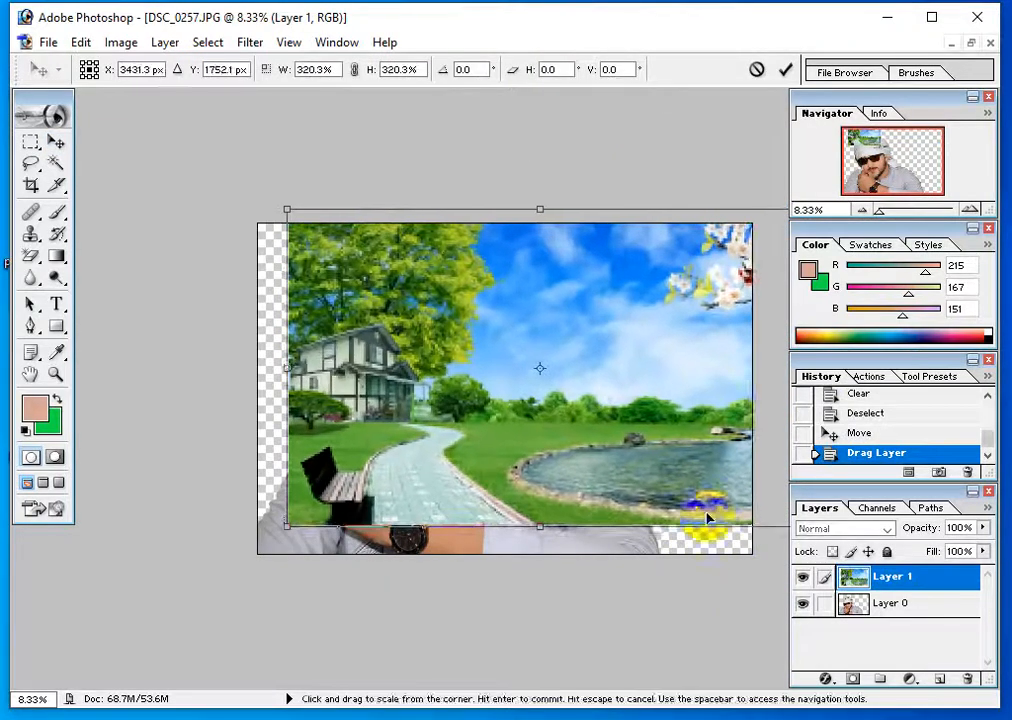
left_click_drag(633, 389, 601, 398)
left_click_drag(745, 538, 793, 558)
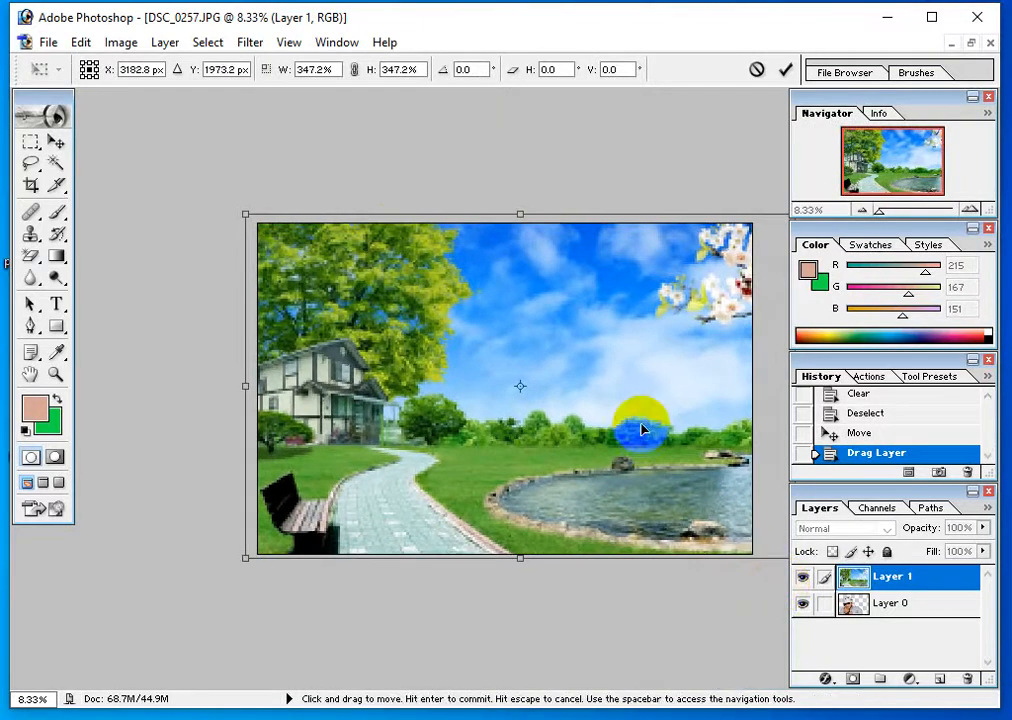
key("Return")
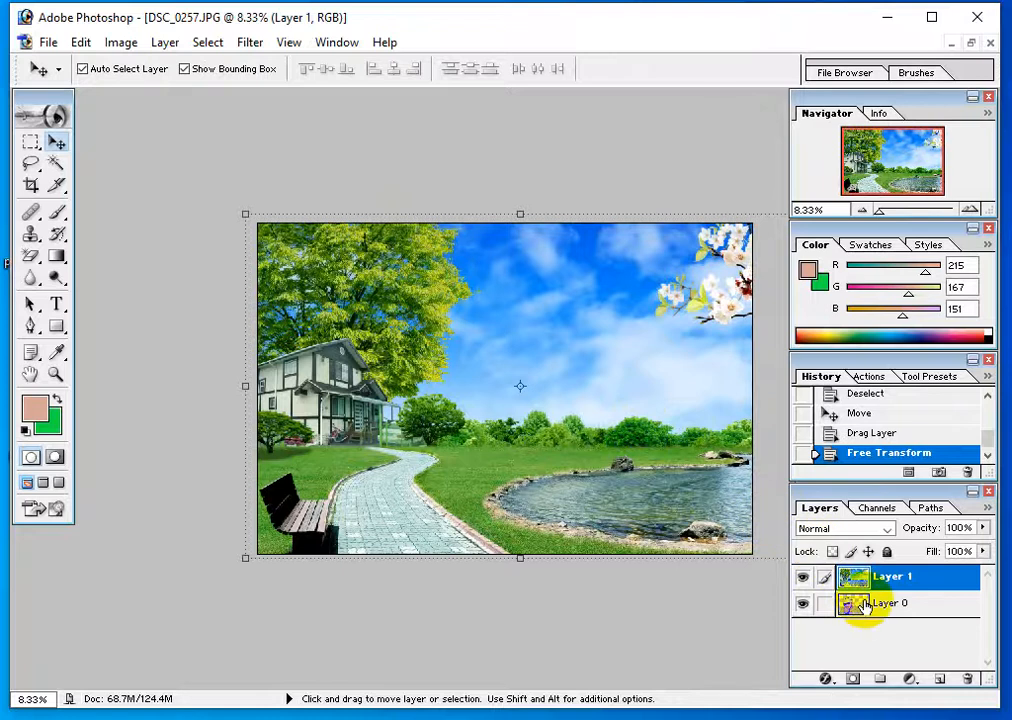
left_click_drag(855, 598, 860, 582)
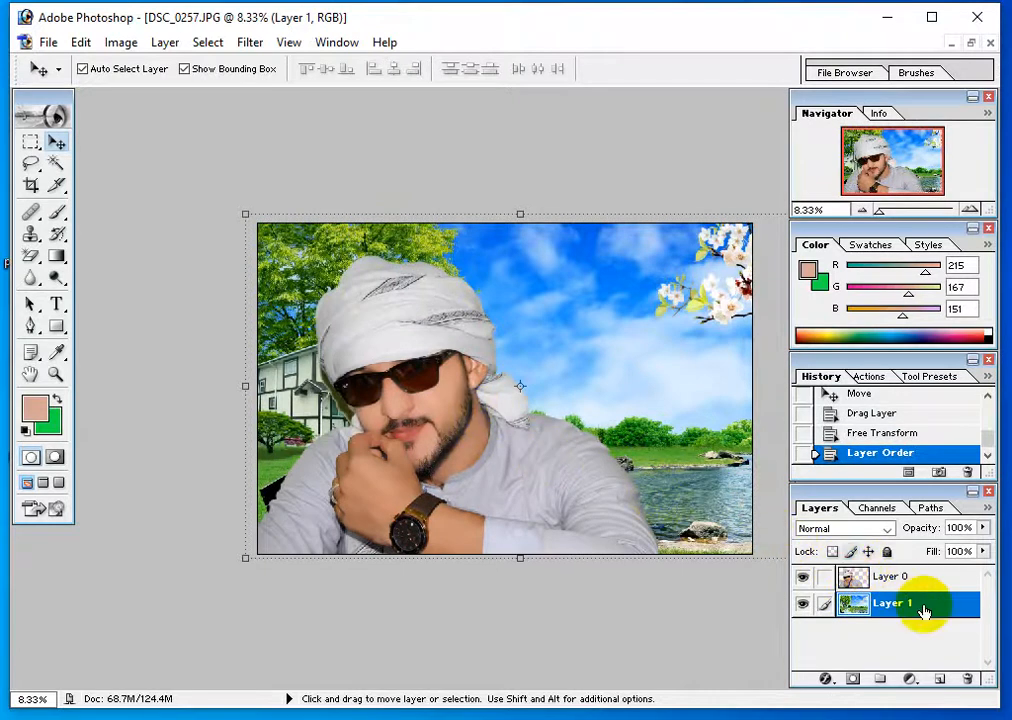
Scale the man's layer down proportionally, keeping its lower-left corner in place
left_click(895, 580)
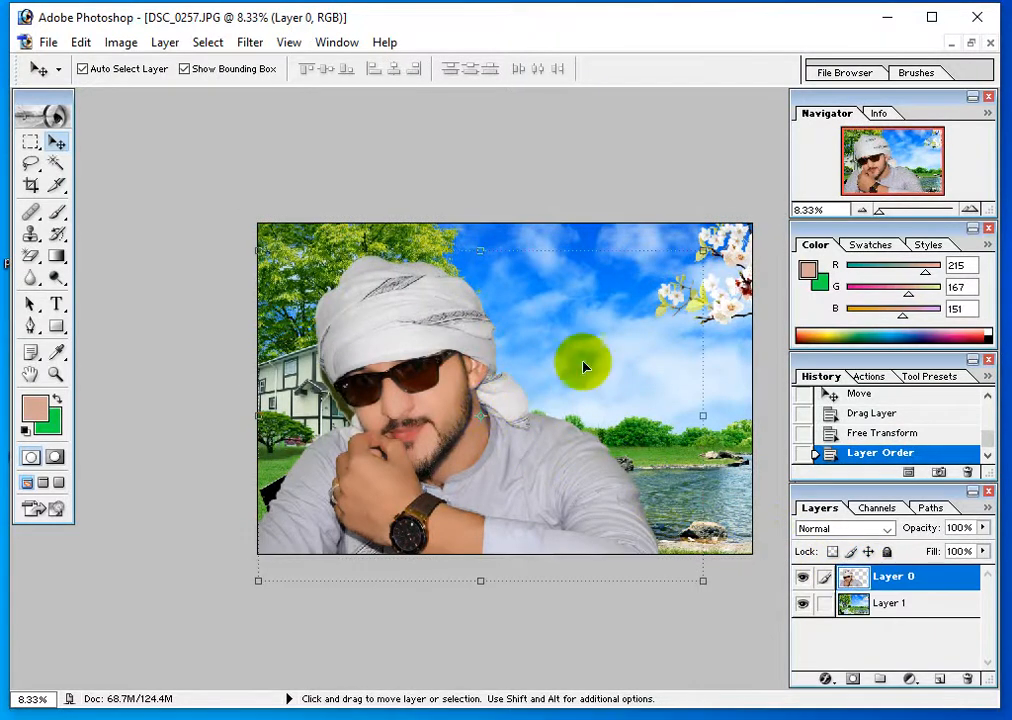
left_click_drag(703, 250, 628, 307)
key("Return")
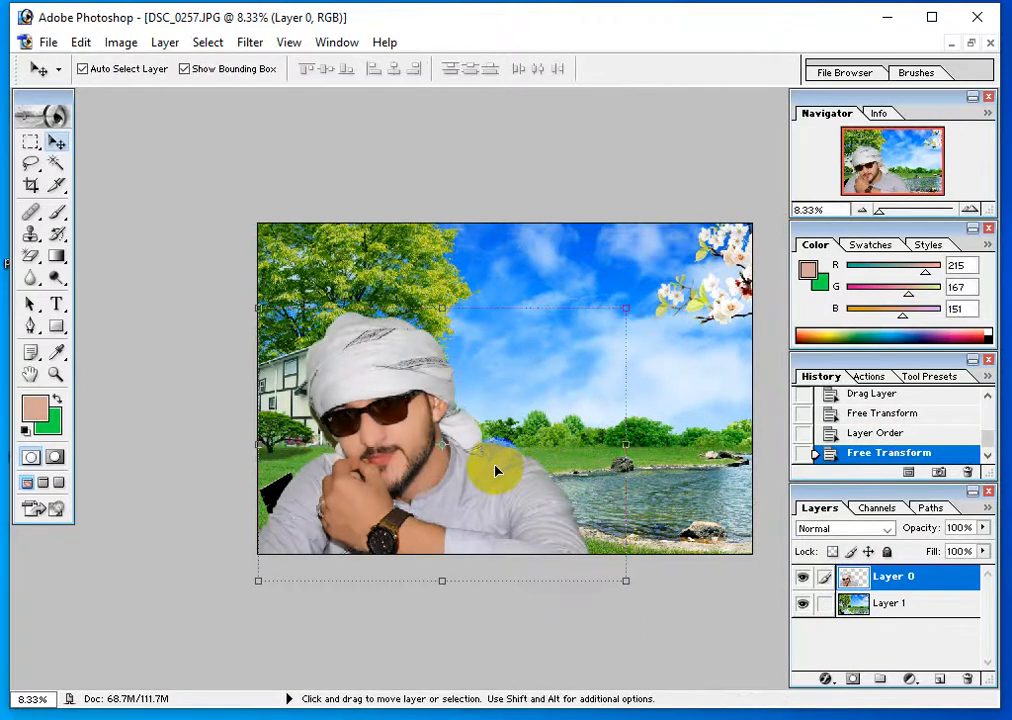
left_click(410, 440, "ctrl")
left_click(340, 372, "ctrl+alt")
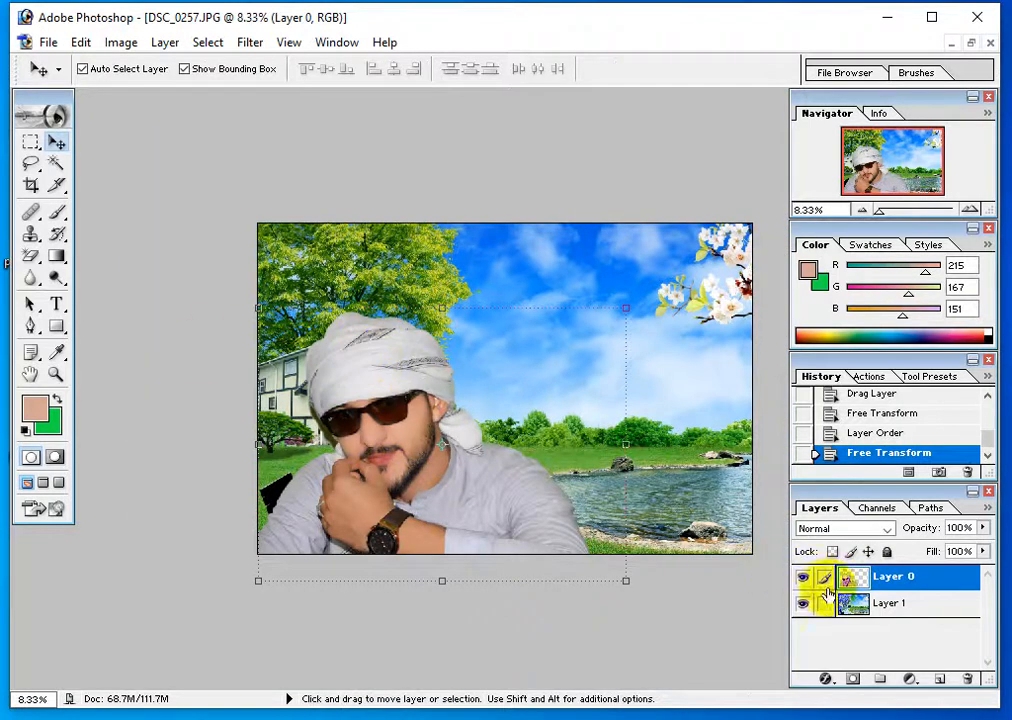
Make a circular Elliptical Marquee selection around the man's head and hand, and feather it by 1 pixel
left_click(31, 143)
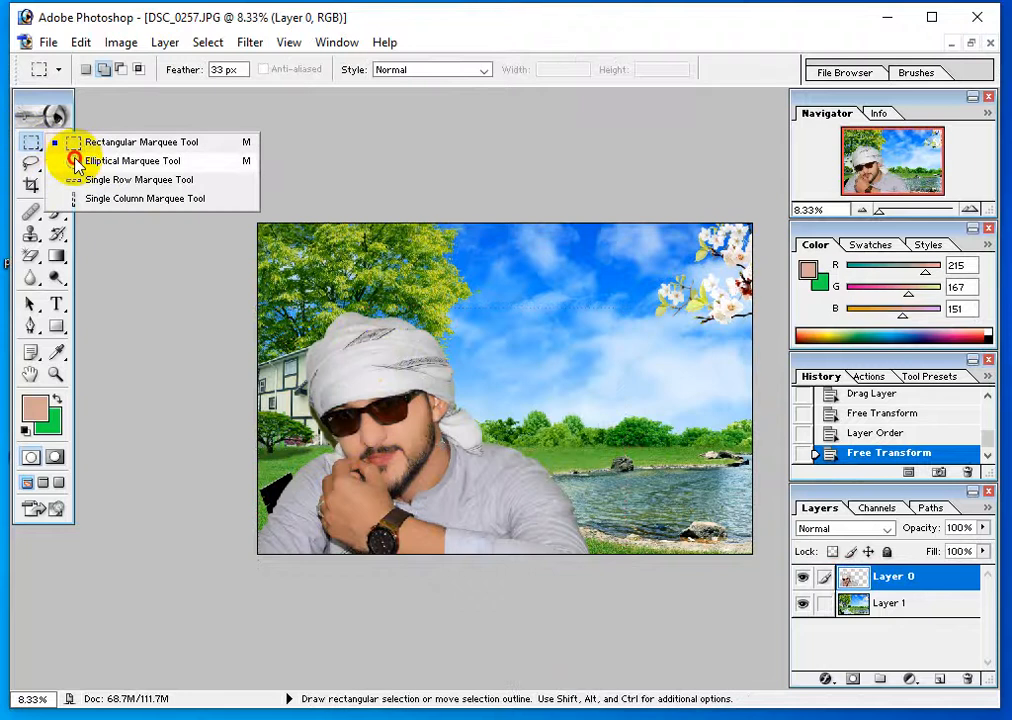
left_click(70, 161)
left_click_drag(422, 435, 516, 527)
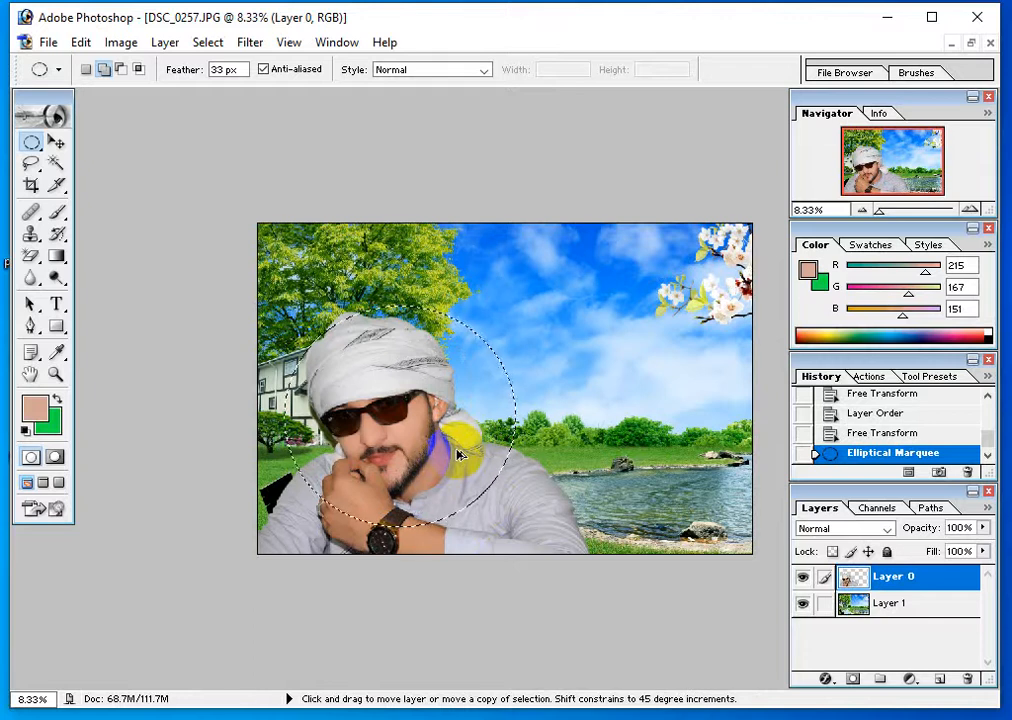
key("ctrl+alt+d")
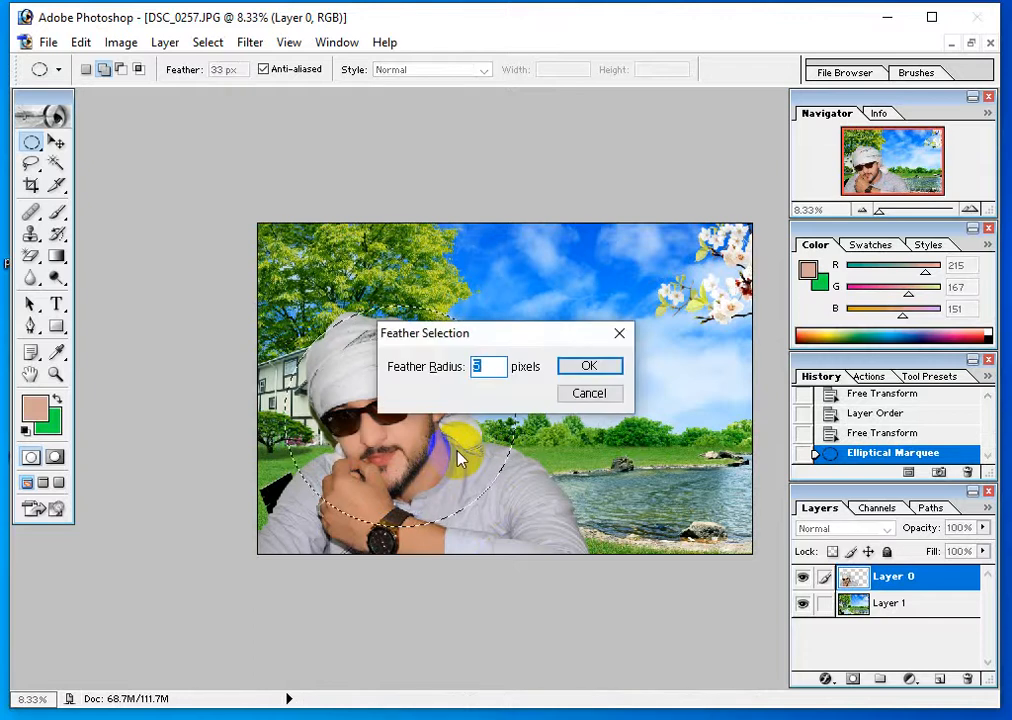
type("1")
key("Return")
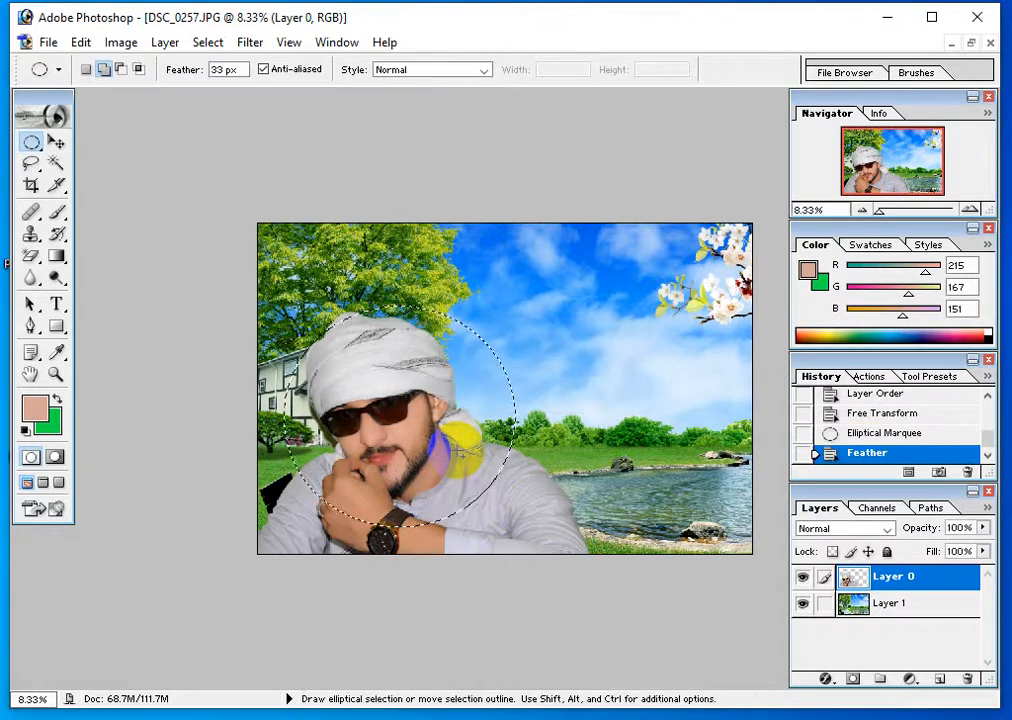
Copy the selected head onto its own layer and place it, scaled down, over the sky beside the man
key("ctrl+c")
key("ctrl+v")
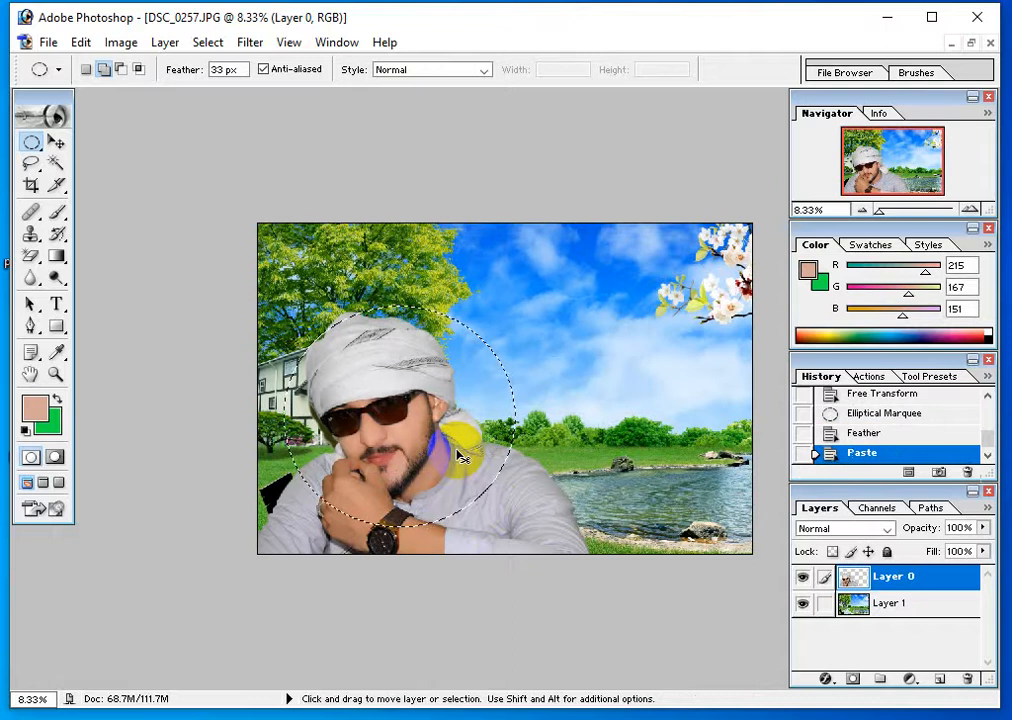
left_click(56, 142)
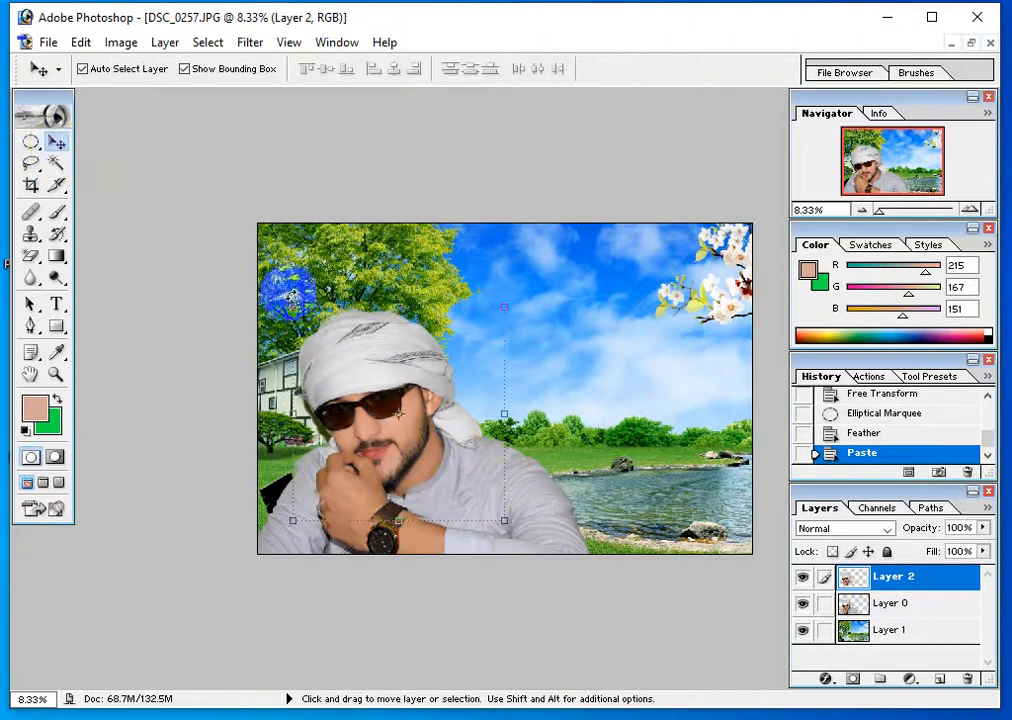
left_click_drag(374, 404, 592, 339)
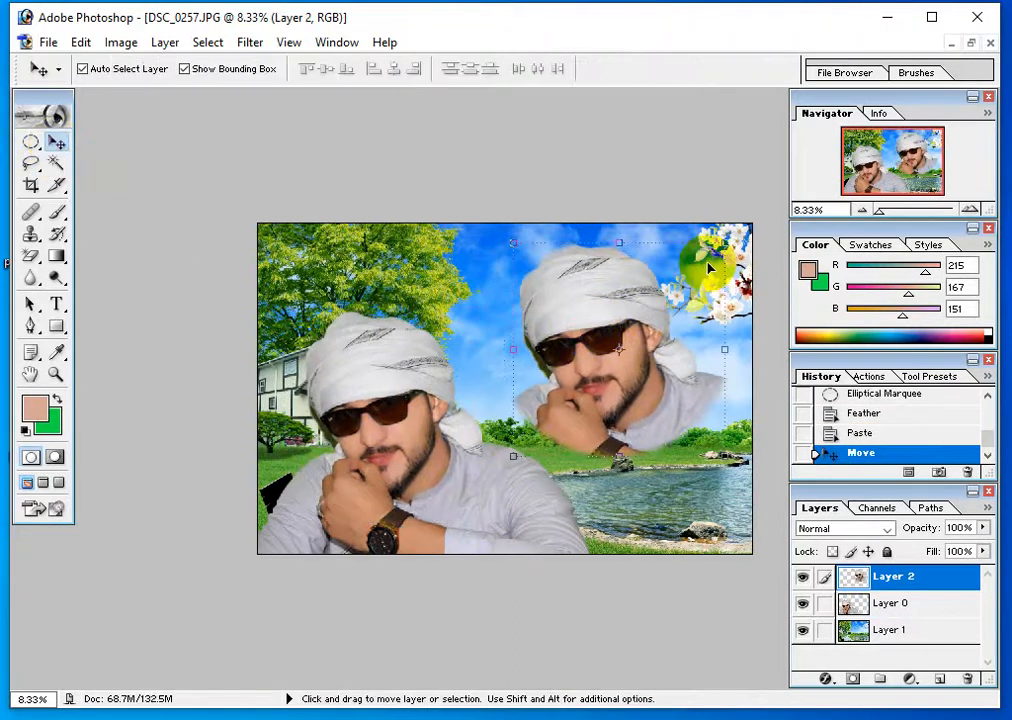
left_click_drag(727, 242, 665, 301)
key("Return")
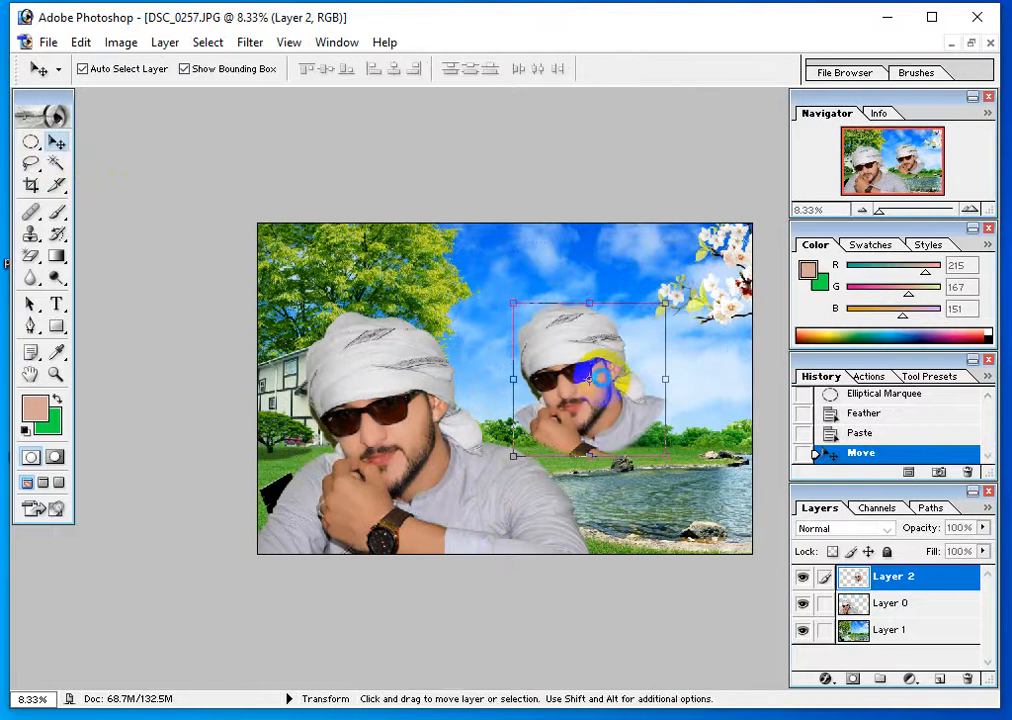
Duplicate the small head directly below itself and flip the copy vertically
left_click_drag(608, 382, 591, 418)
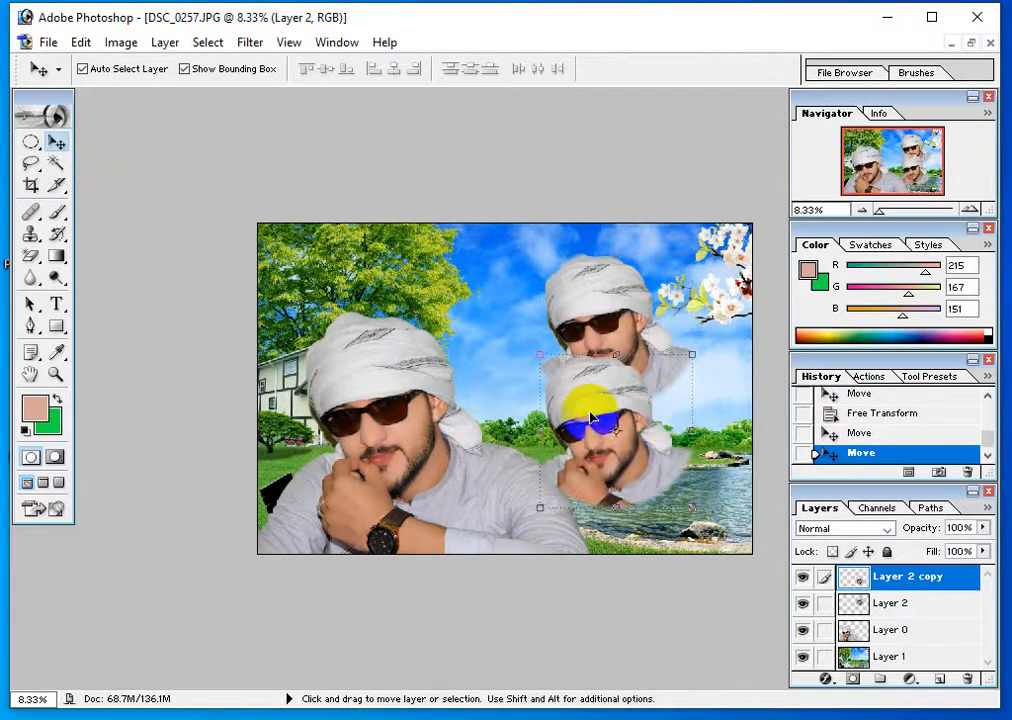
left_click(80, 42)
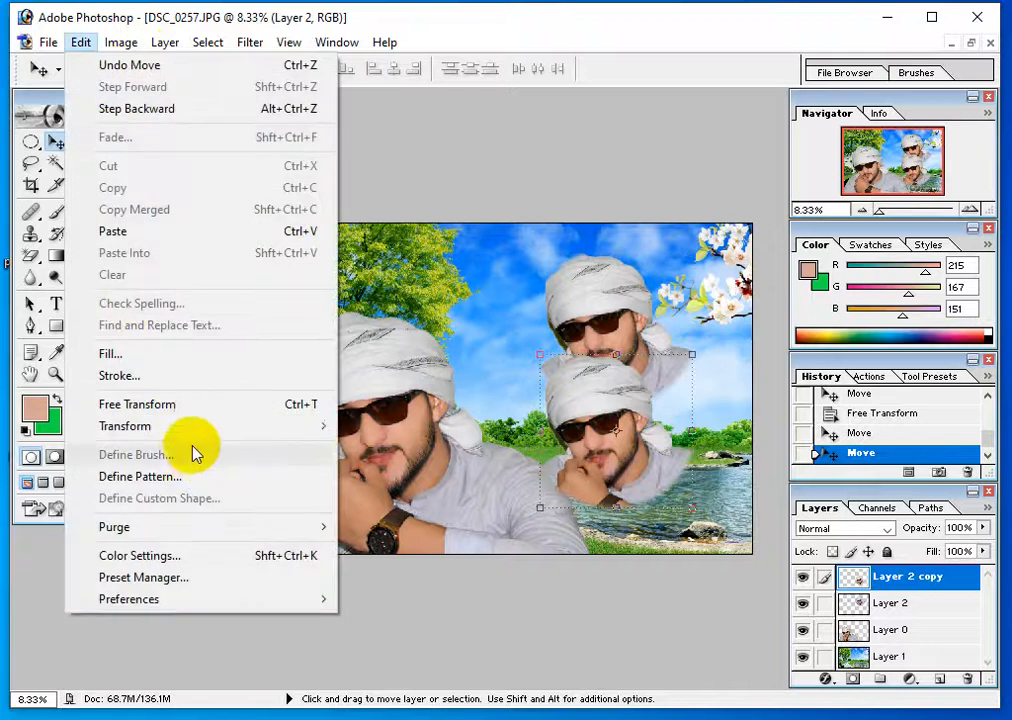
mouse_move(187, 426)
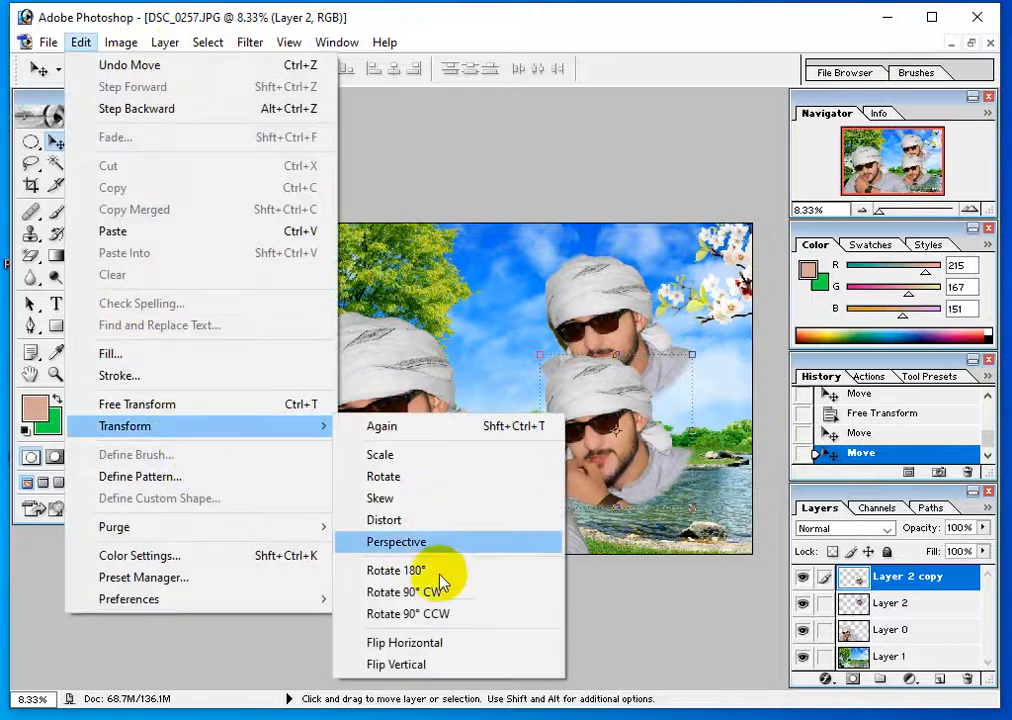
left_click(422, 674)
Scale the flipped head to about 72% over the lake and move the upright small head just above it
mouse_move(612, 430)
left_mouse_down()
mouse_move(633, 459)
mouse_move(556, 381)
mouse_move(610, 431)
left_mouse_up()
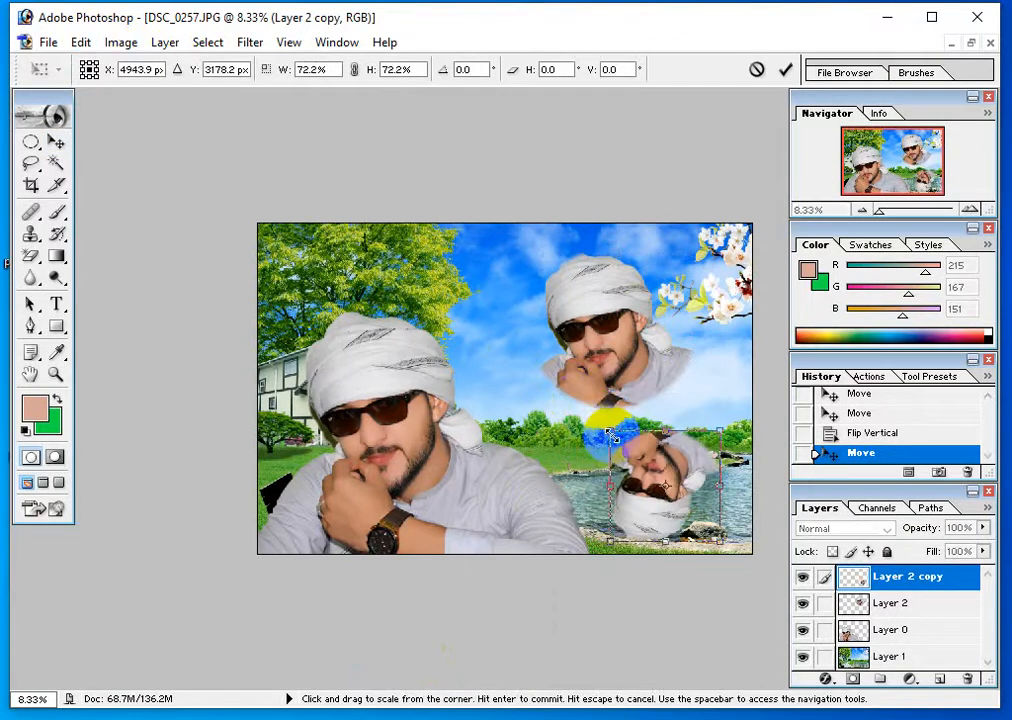
key("Return")
left_click_drag(625, 330, 655, 374)
Lower the flipped head's opacity to about 34% as a water reflection, and shift both small heads slightly downward
left_click(665, 488)
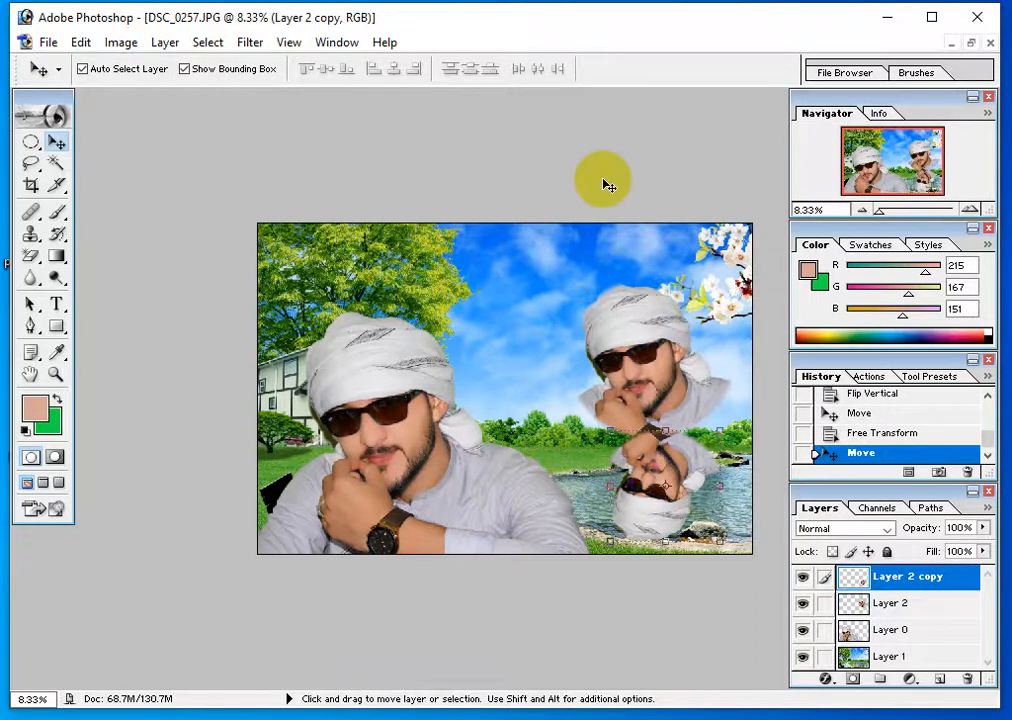
key("8")
key("7")
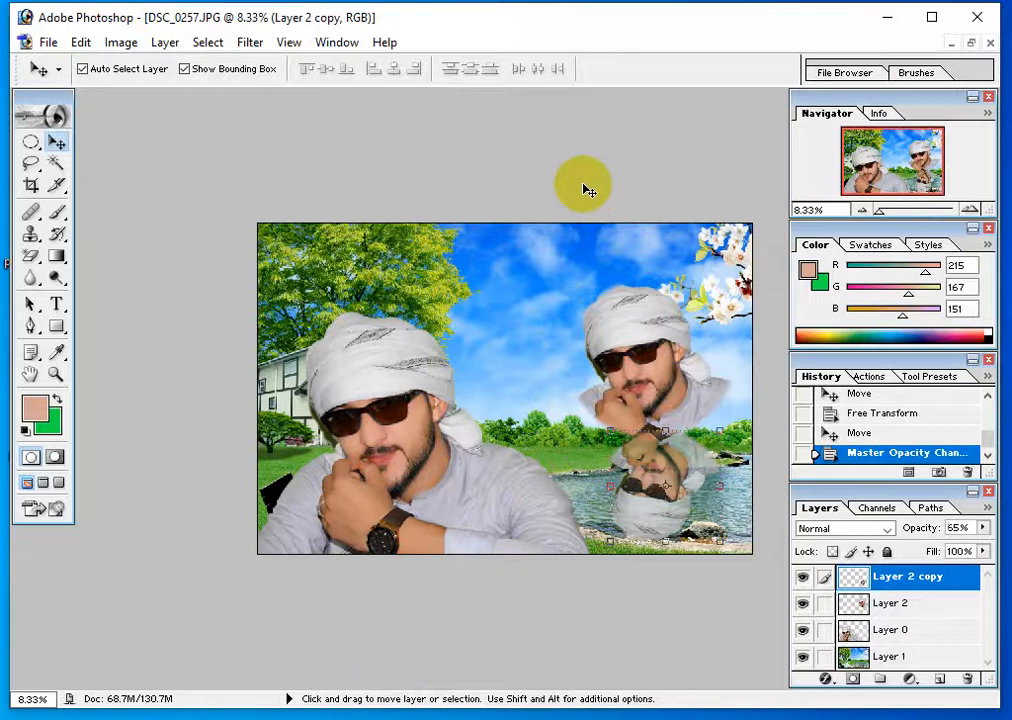
key("5")
key("4")
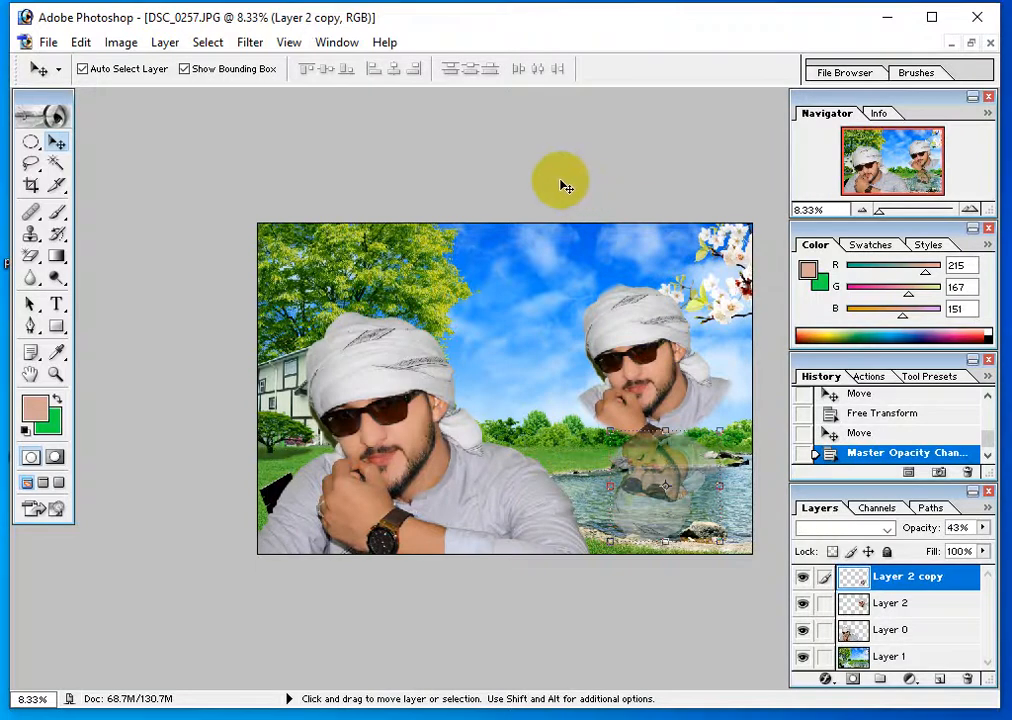
key("3")
key("4")
left_click_drag(656, 500, 665, 537)
left_click_drag(644, 350, 657, 386)
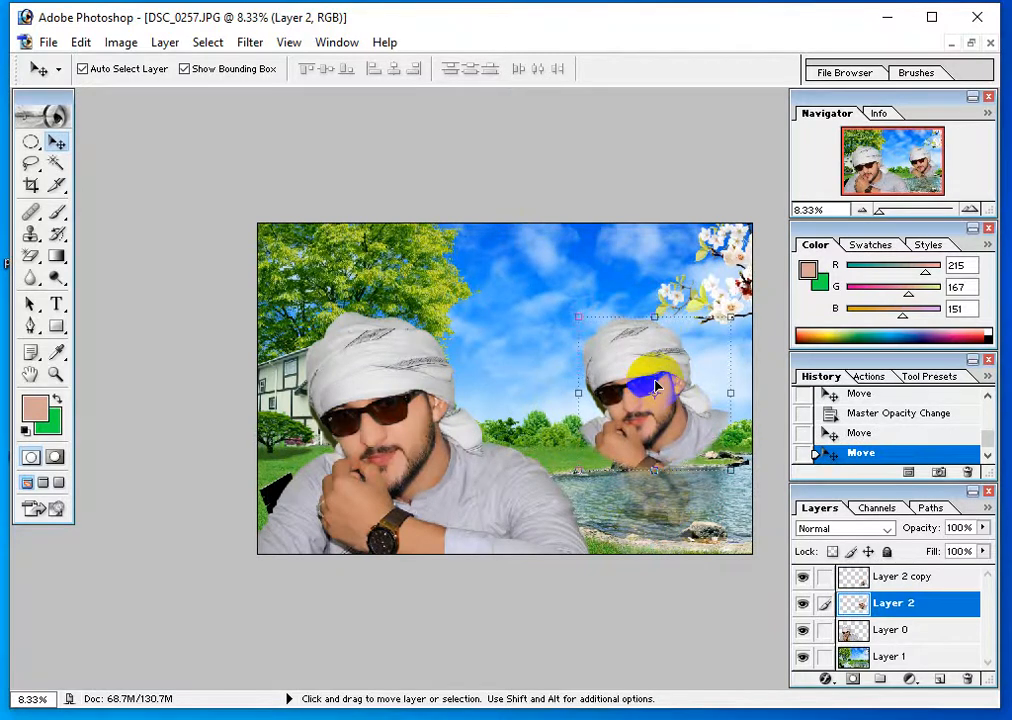
Duplicate the upright small head into the sky between the tree and the blossoms
key("ctrl+minus")
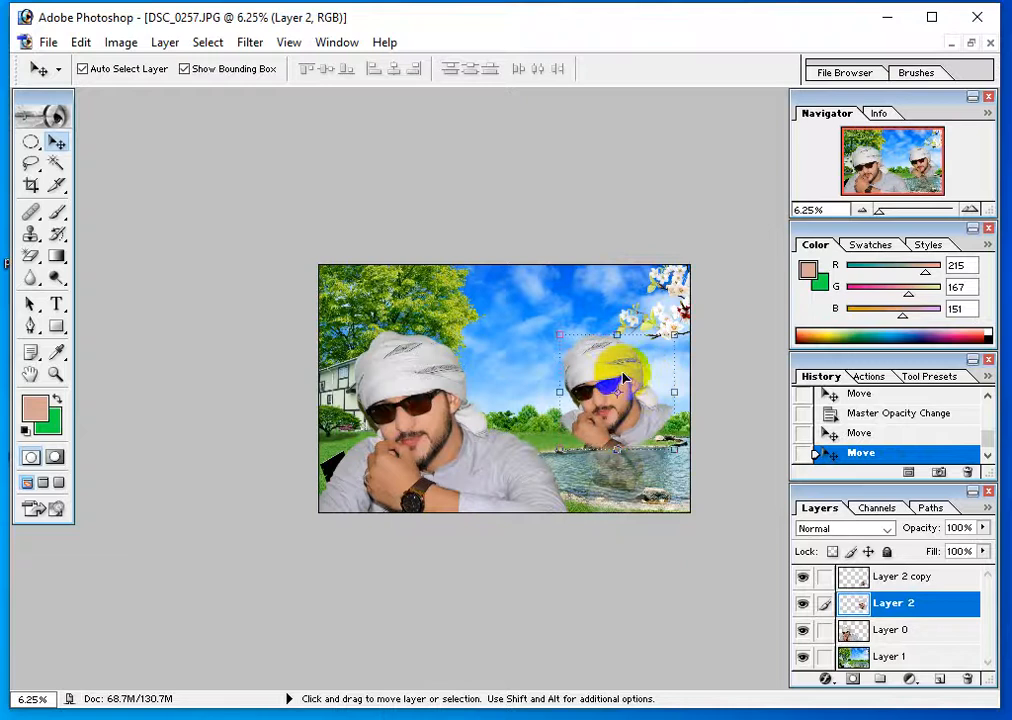
left_click_drag(625, 385, 545, 318)
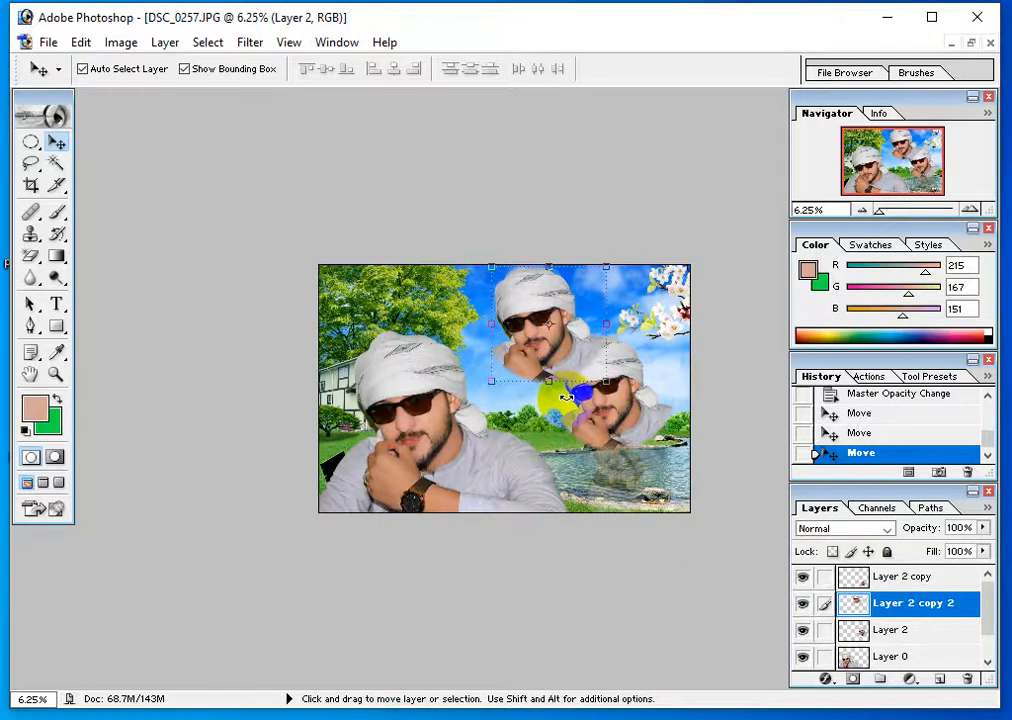
Change the stacking order of the sky head's layer, placing it behind the upright small head and above the large portrait
key("ctrl+bracketleft")
key("ctrl+bracketright")
key("ctrl+bracketleft")
key("ctrl+bracketright")
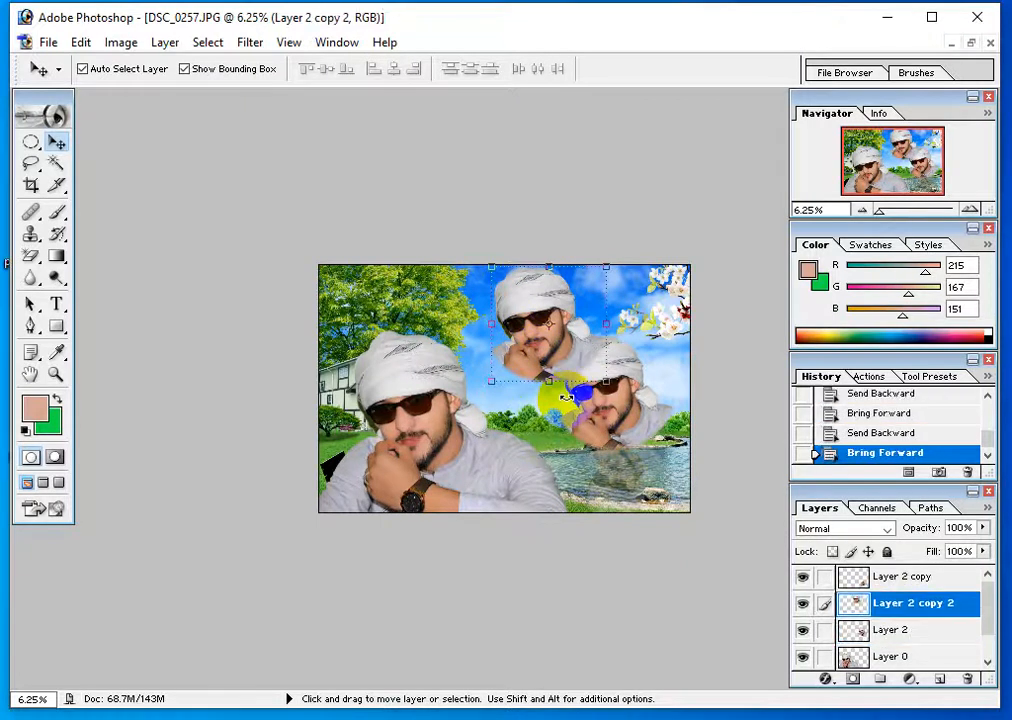
key("ctrl+bracketleft")
key("ctrl+bracketright")
key("ctrl+bracketright")
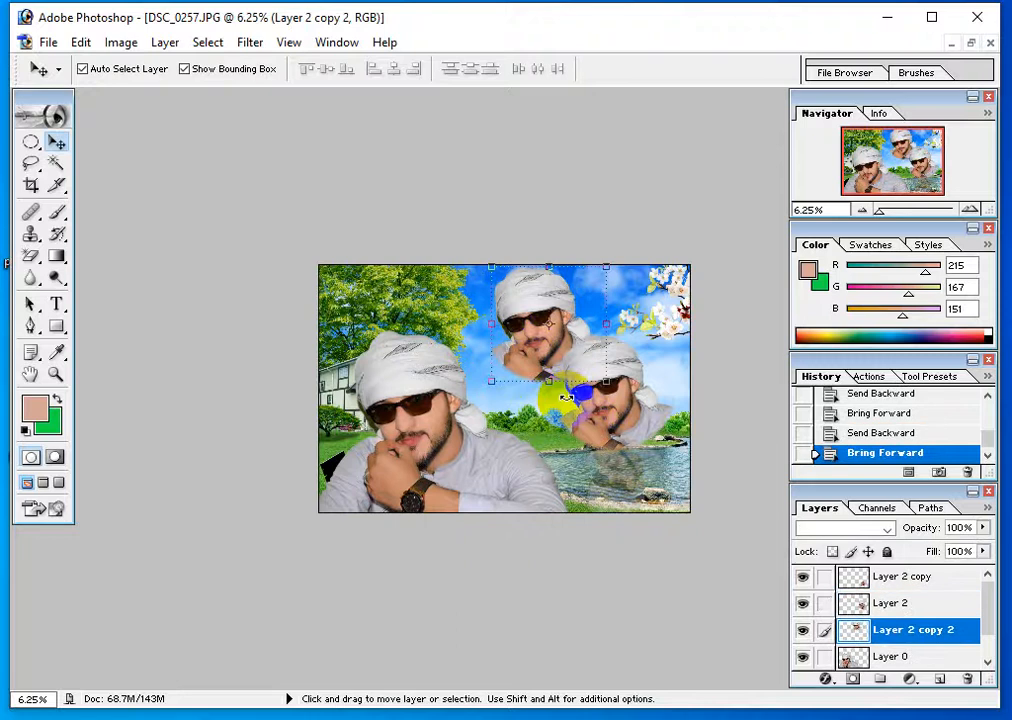
key("ctrl+bracketleft")
key("ctrl+bracketright")
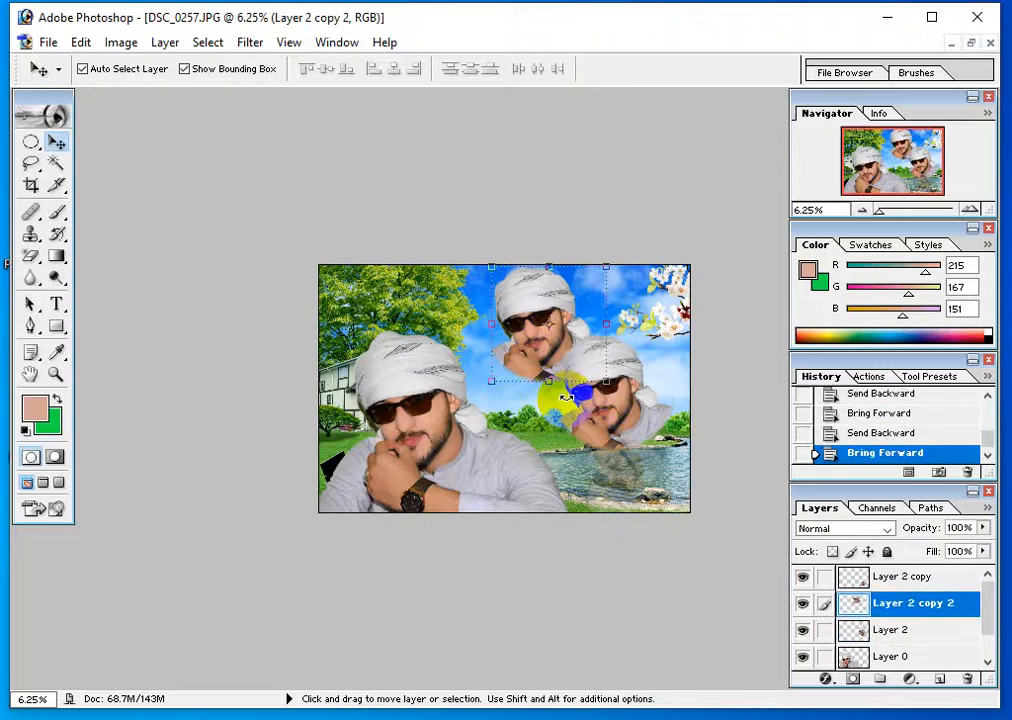
key("ctrl+bracketleft")
key("ctrl+bracketleft")
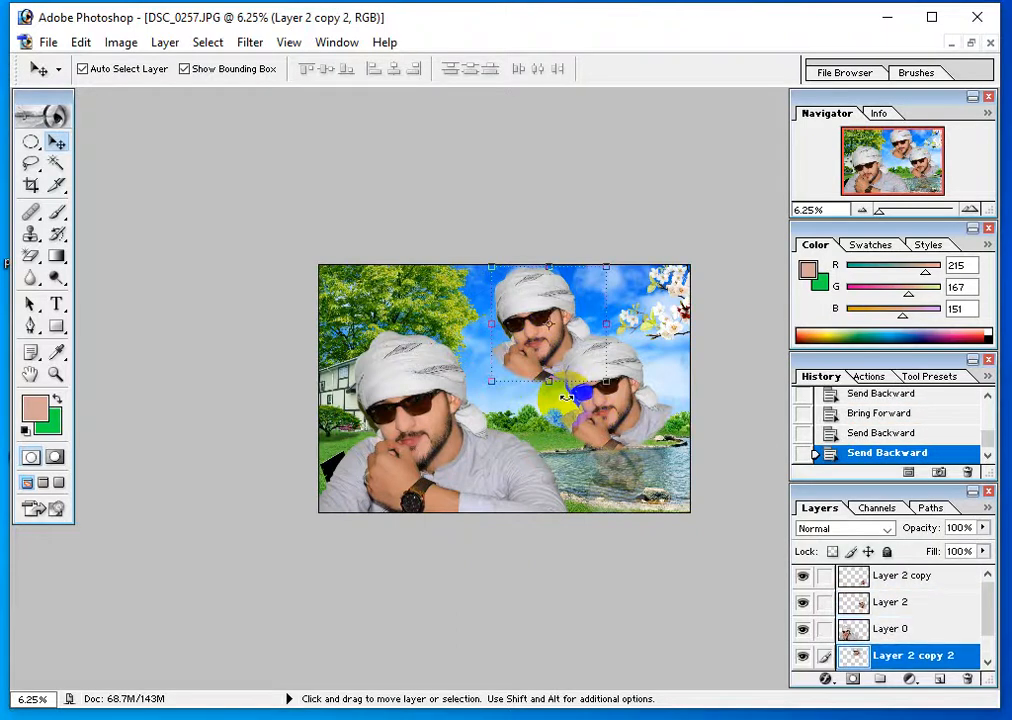
key("ctrl+bracketright")
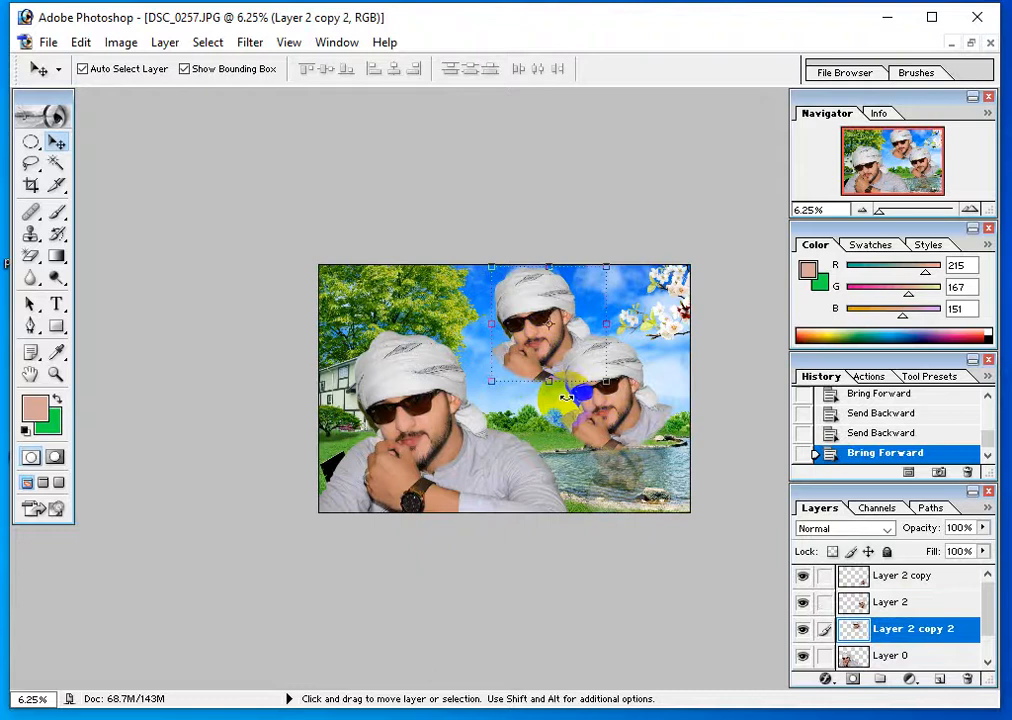
Try out different opacity levels on the head in the sky, including 30%, 56% and 43%
left_click(564, 401)
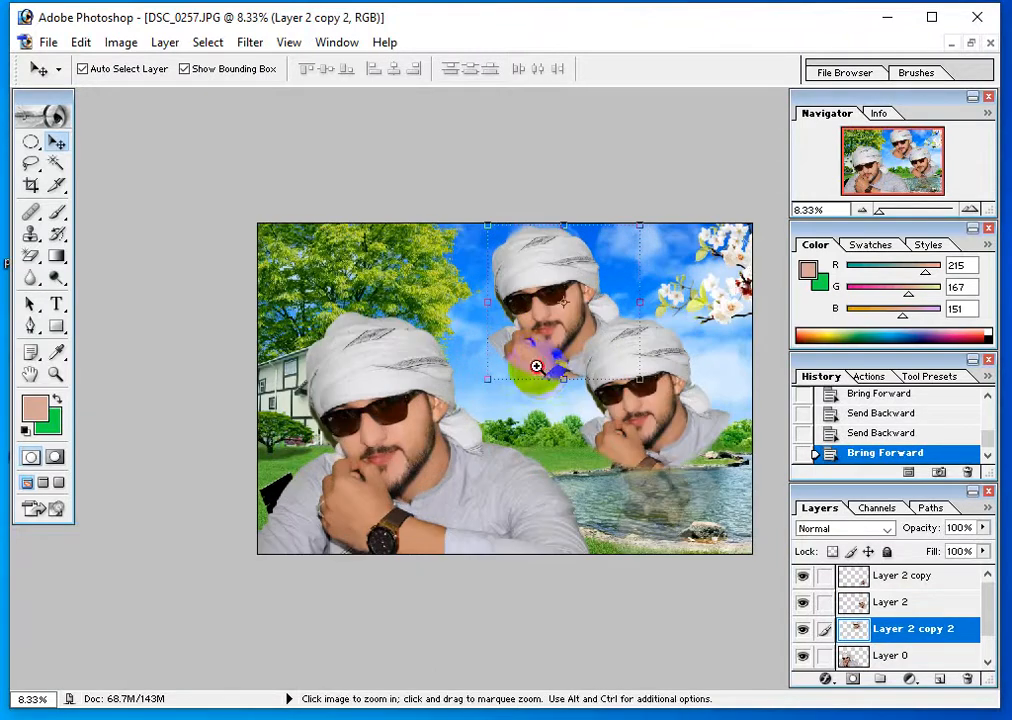
left_click(538, 366)
left_click(542, 355)
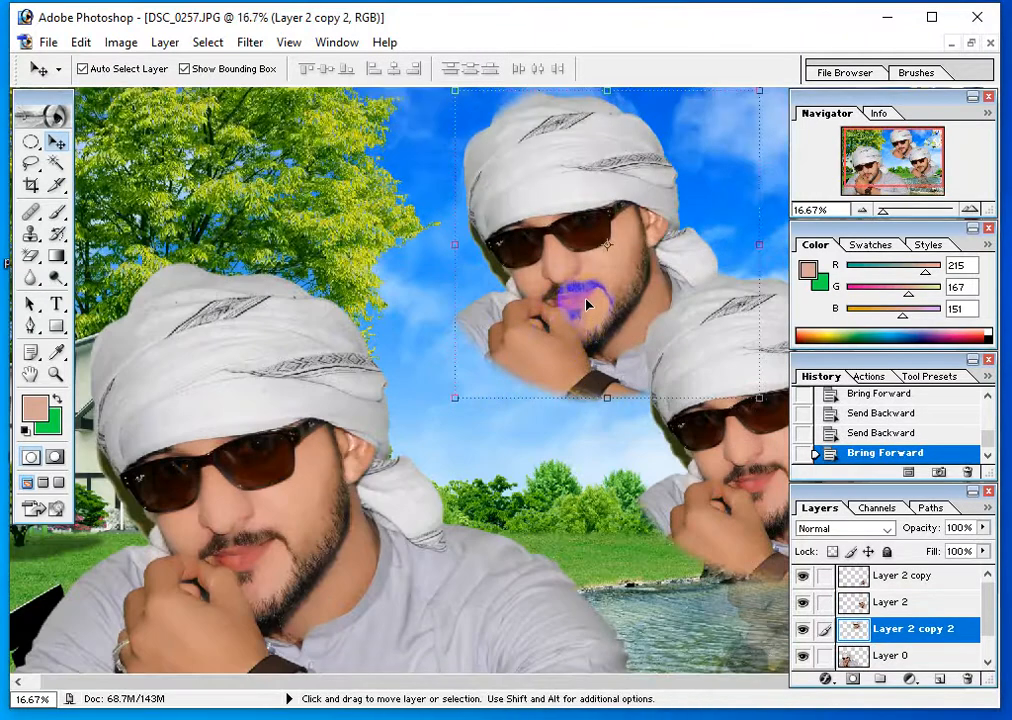
key("3")
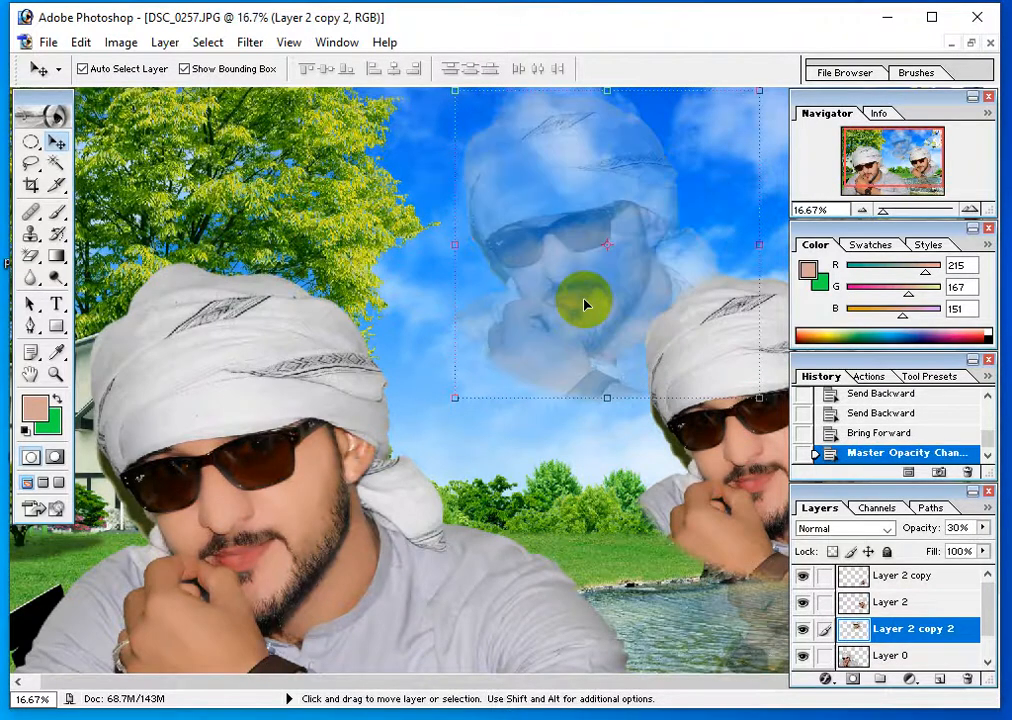
key("ctrl+minus")
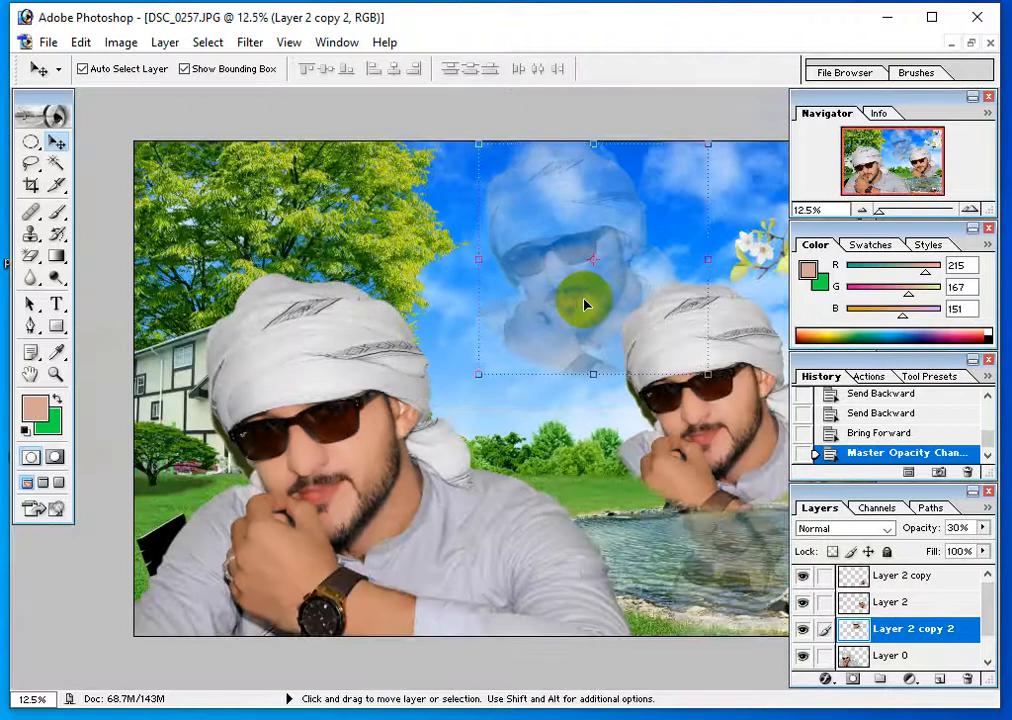
key("4")
key("5")
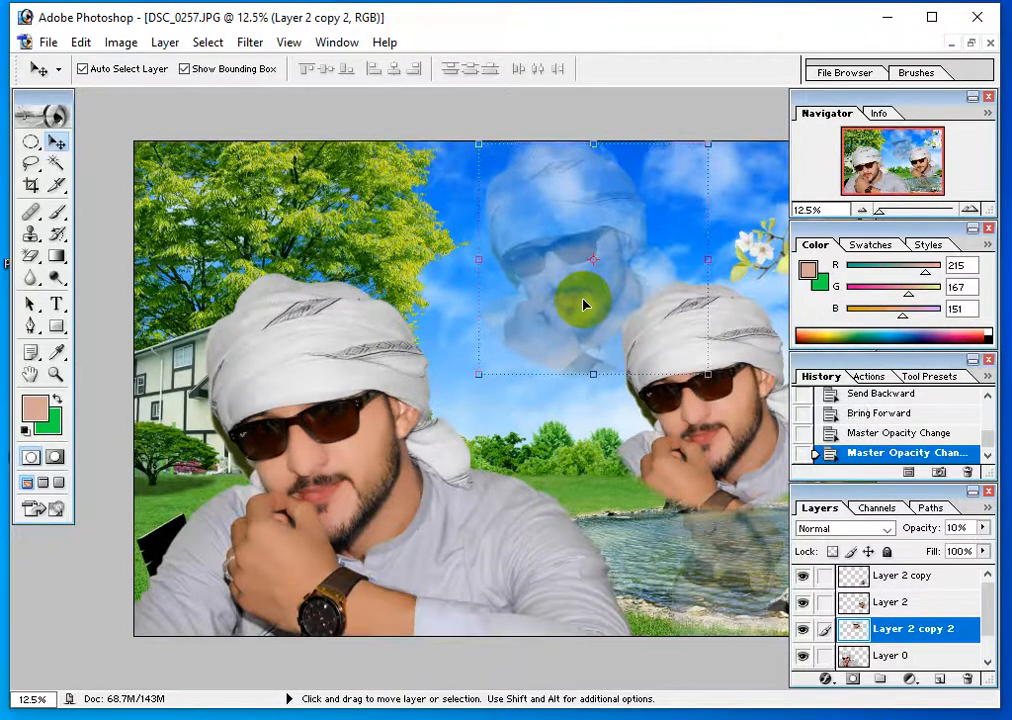
key("5")
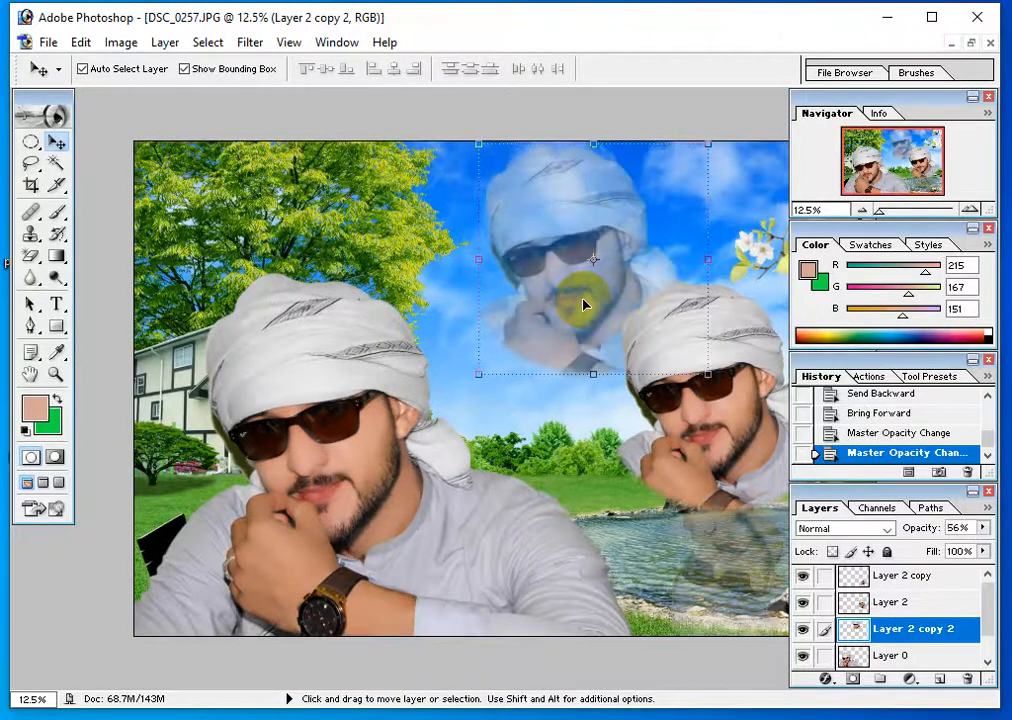
key("6")
key("7")
key("9")
key("0")
key("5")
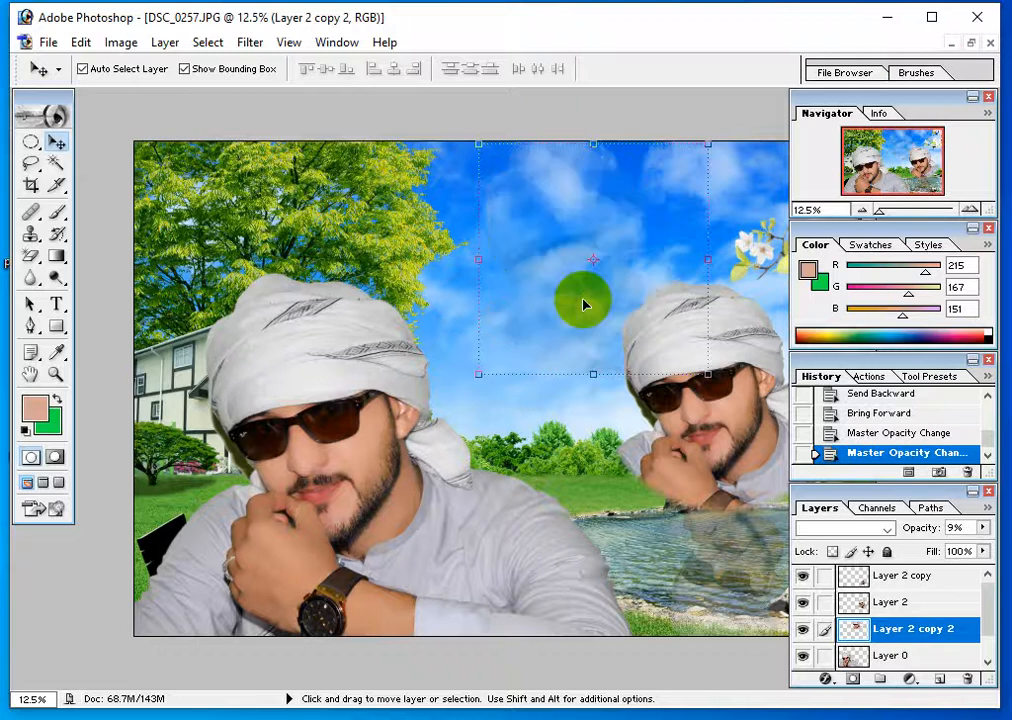
key("9")
key("5")
key("7")
key("6")
key("4")
key("4")
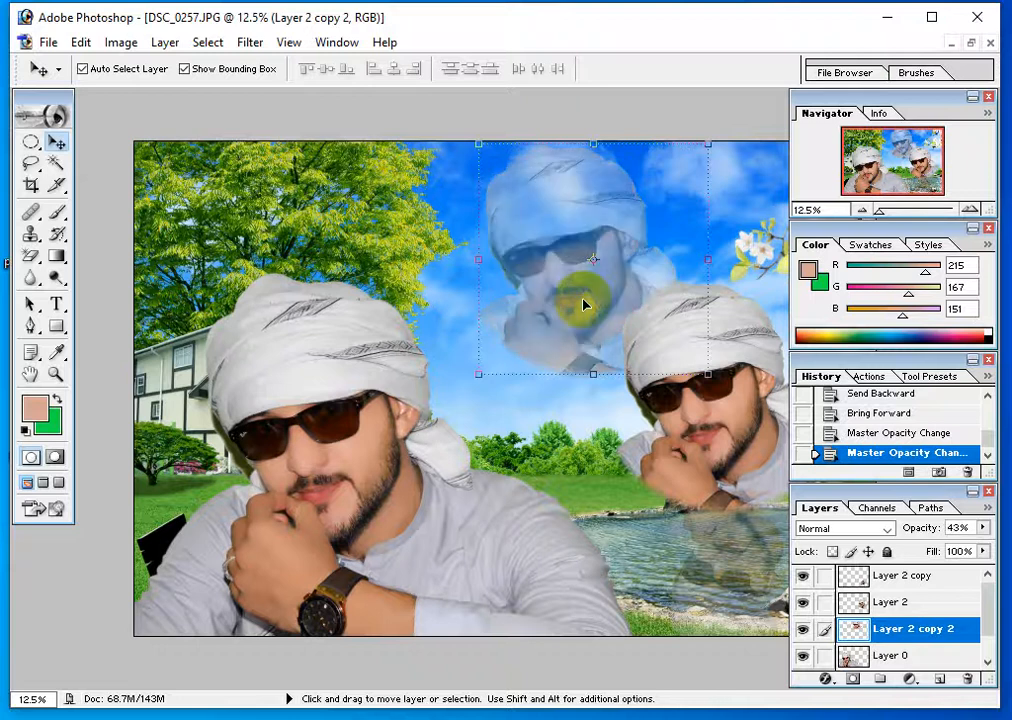
Set the sky head's opacity to 22% so it blends faintly into the clouds
key("2")
key("2")
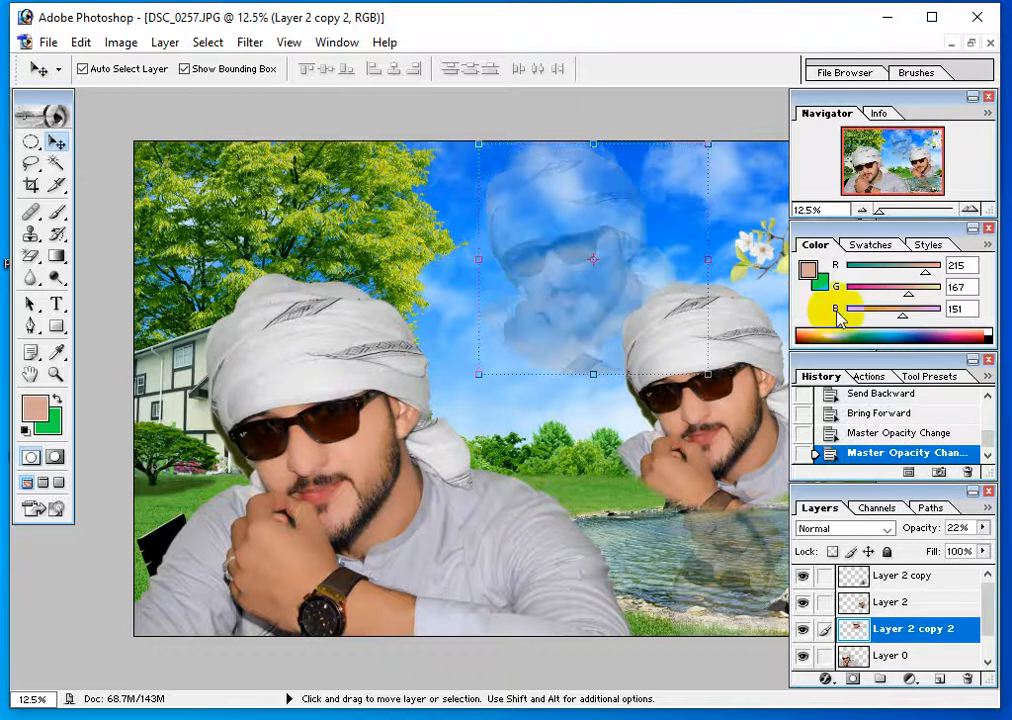
key("ctrl+minus")
key("ctrl+minus")
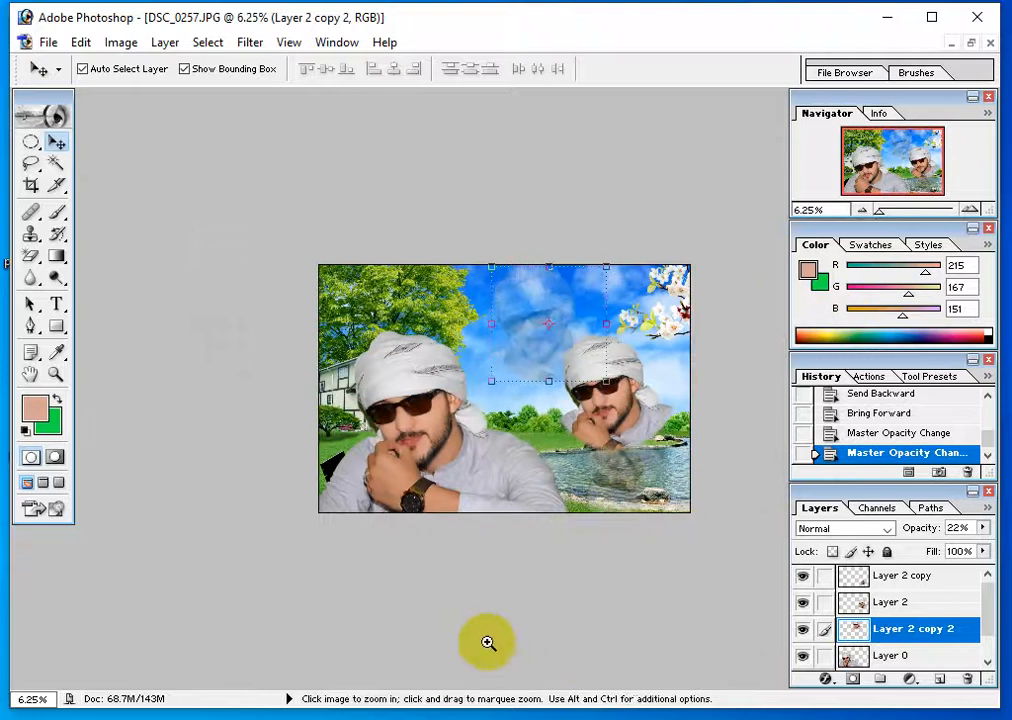
Adjust the large portrait layer with Brightness/Contrast, using brightness +6 and contrast +14
left_click(436, 508, "ctrl")
left_click(420, 485, "ctrl")
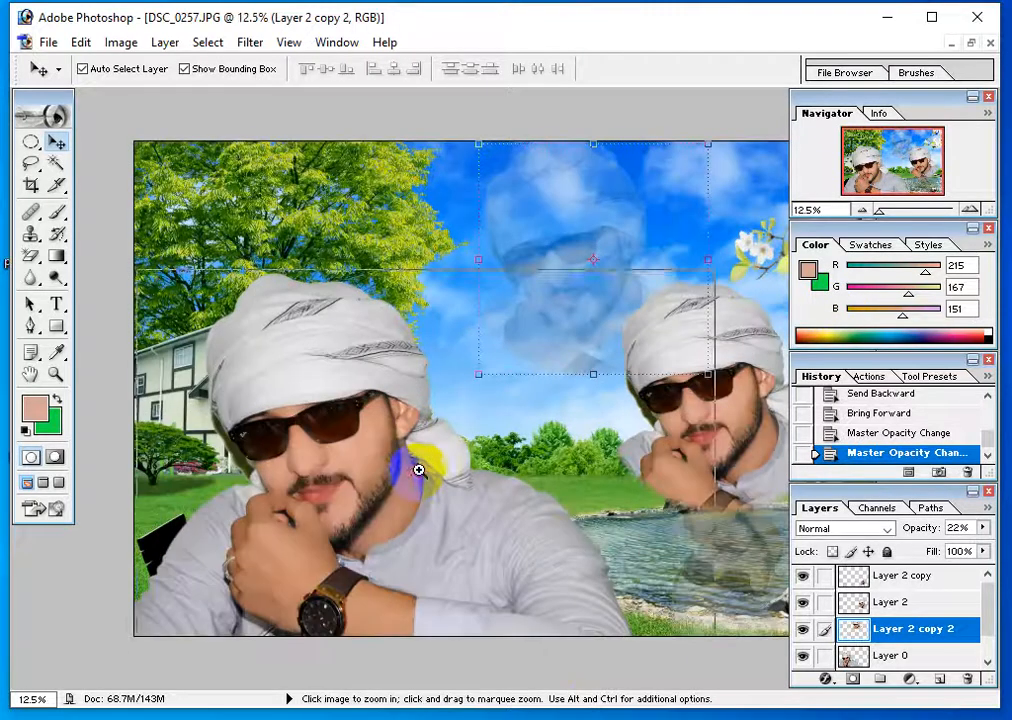
left_click(418, 470, "ctrl")
left_click(352, 416)
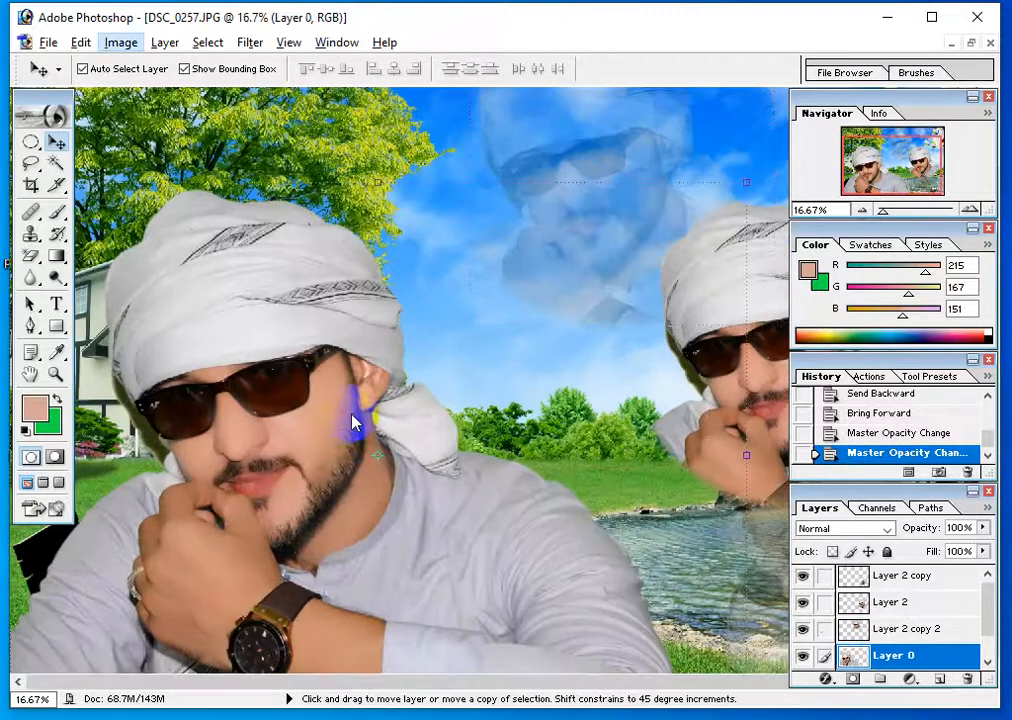
key("alt+i")
key("a")
key("c")
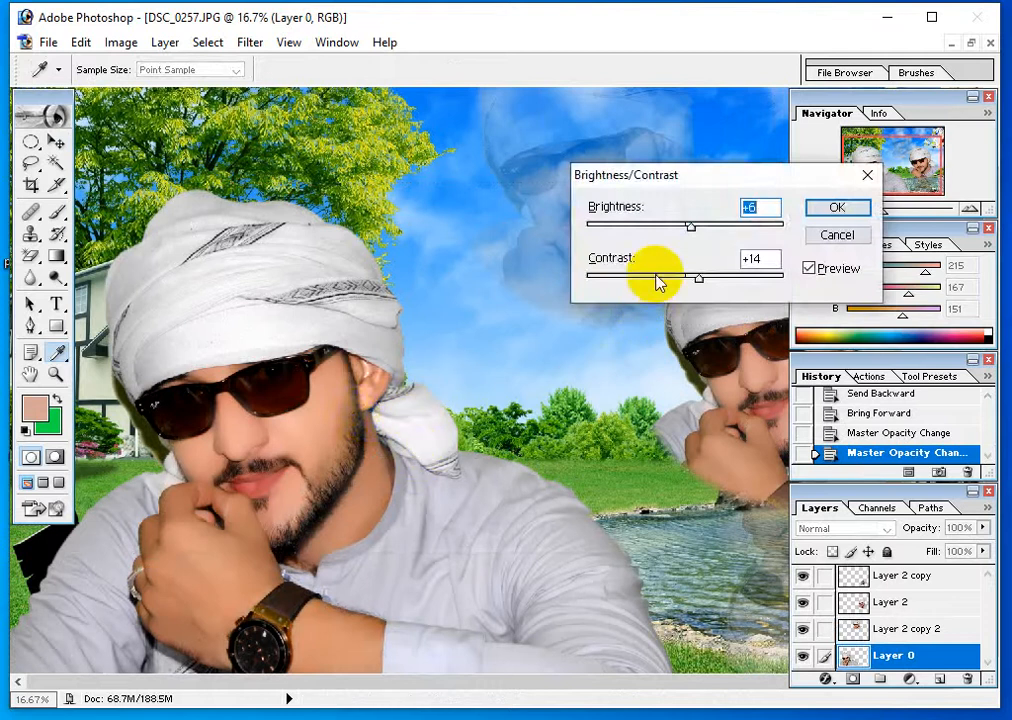
key("Return")
key("ctrl+minus")
key("ctrl+minus")
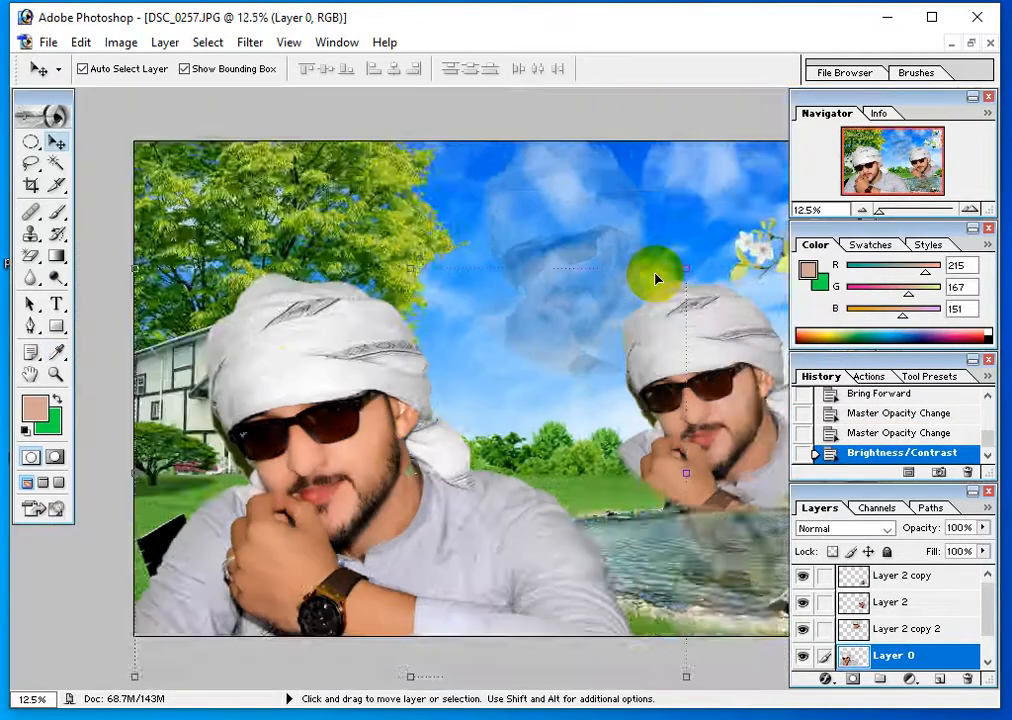
key("z")
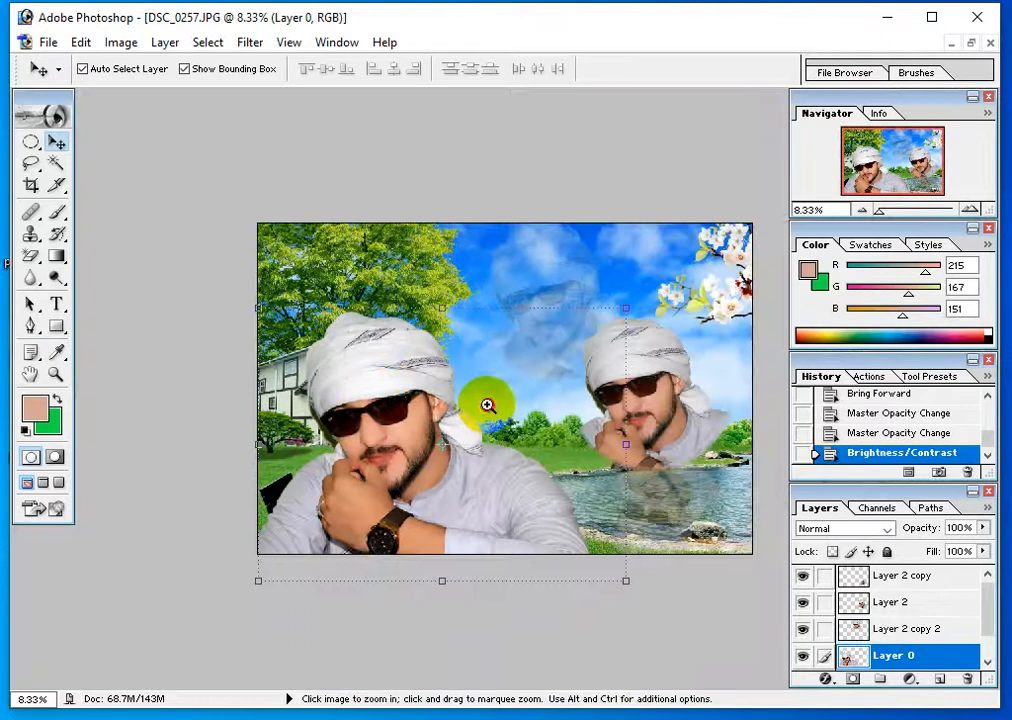
left_click(488, 398)
key("v")
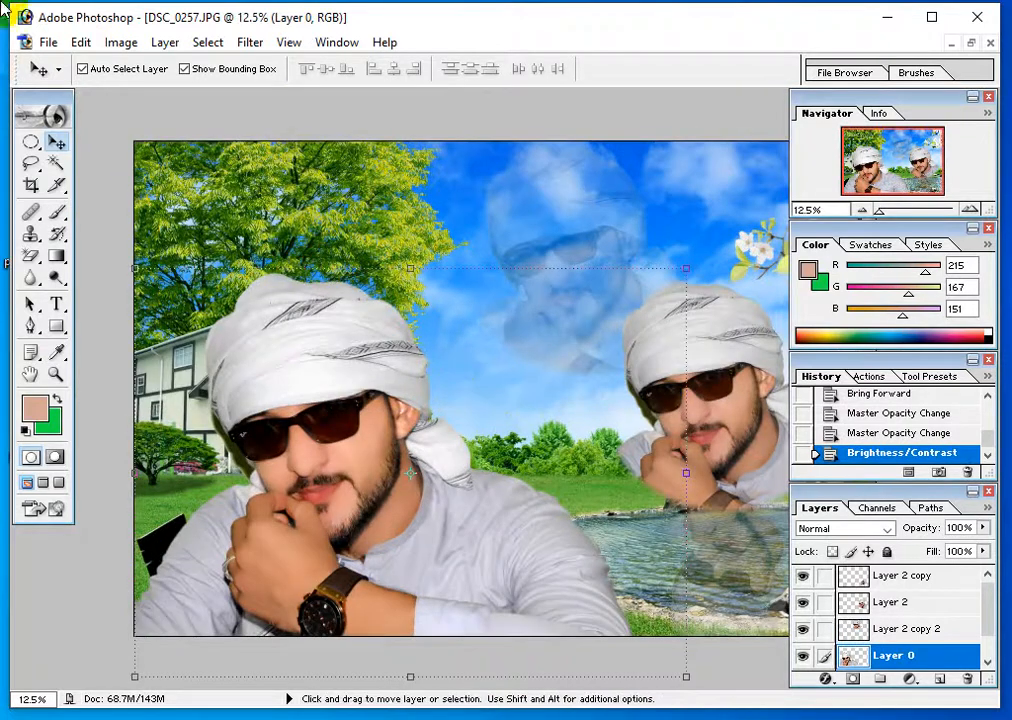
Save the composite to the Desktop in JPEG format with quality 12 (Maximum) and baseline standard options
left_click(46, 43)
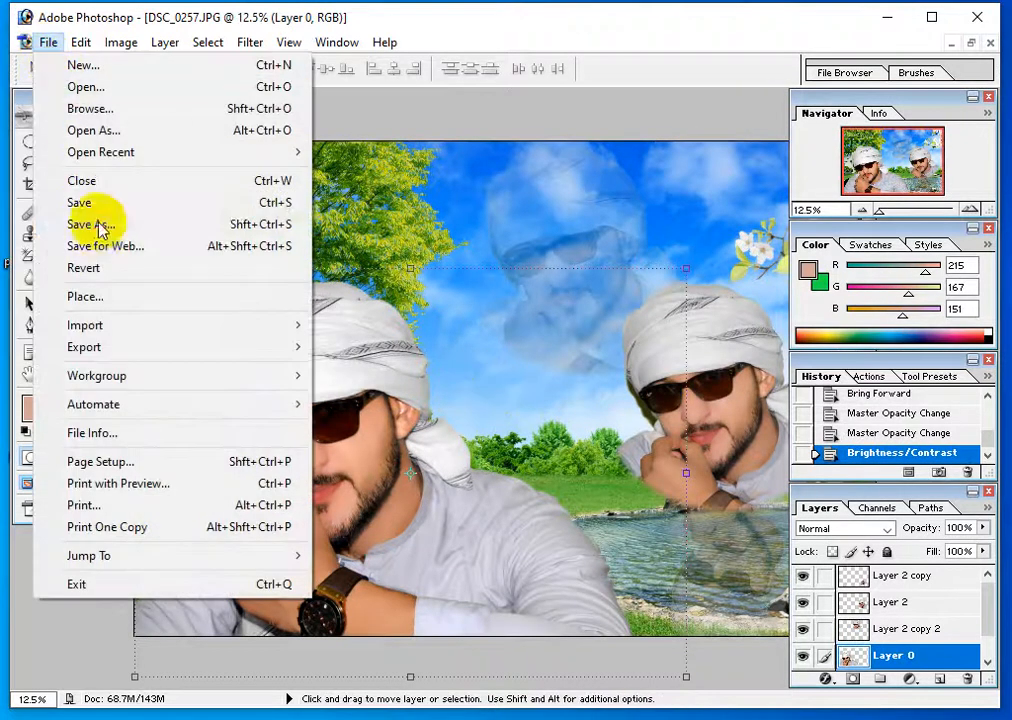
left_click(99, 227)
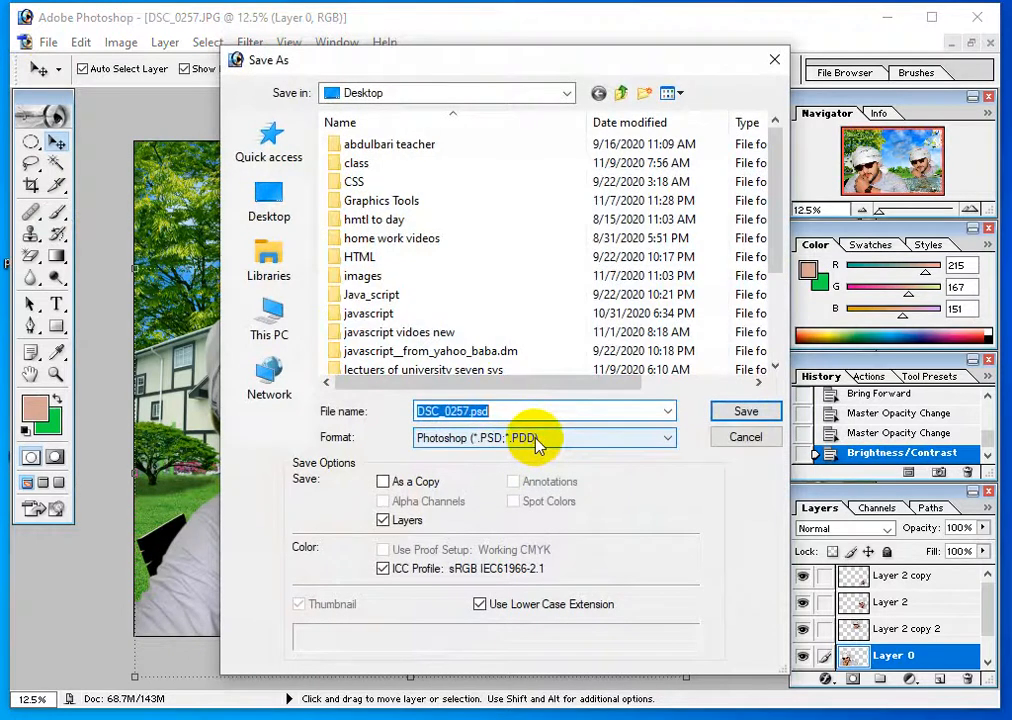
left_click(537, 440)
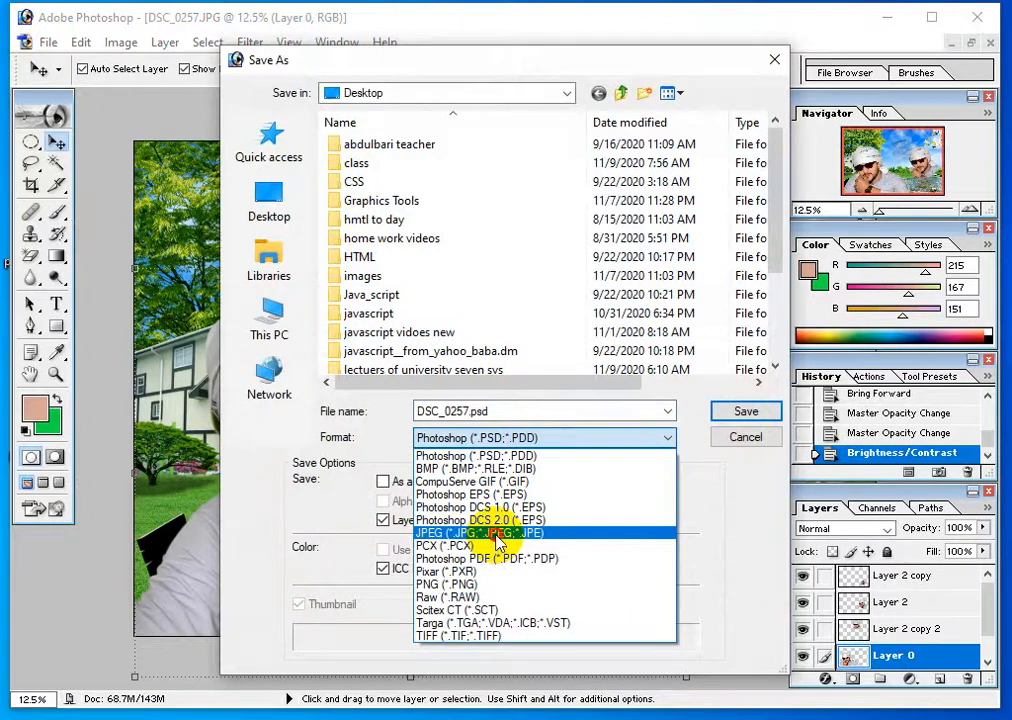
left_click(492, 535)
left_click(720, 413)
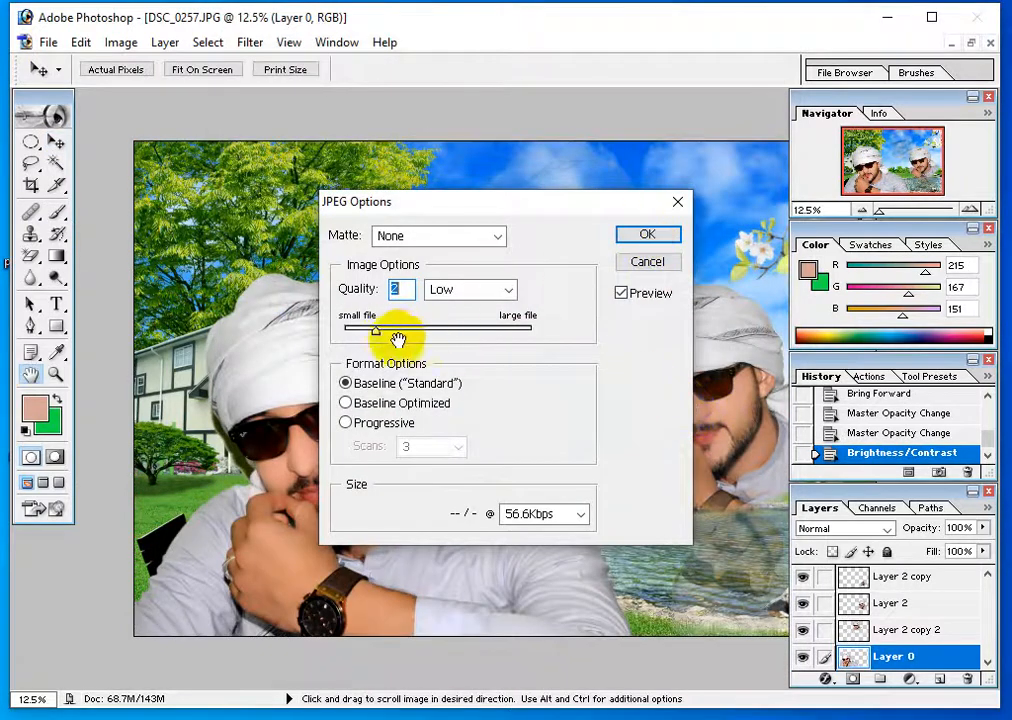
left_click_drag(378, 331, 535, 338)
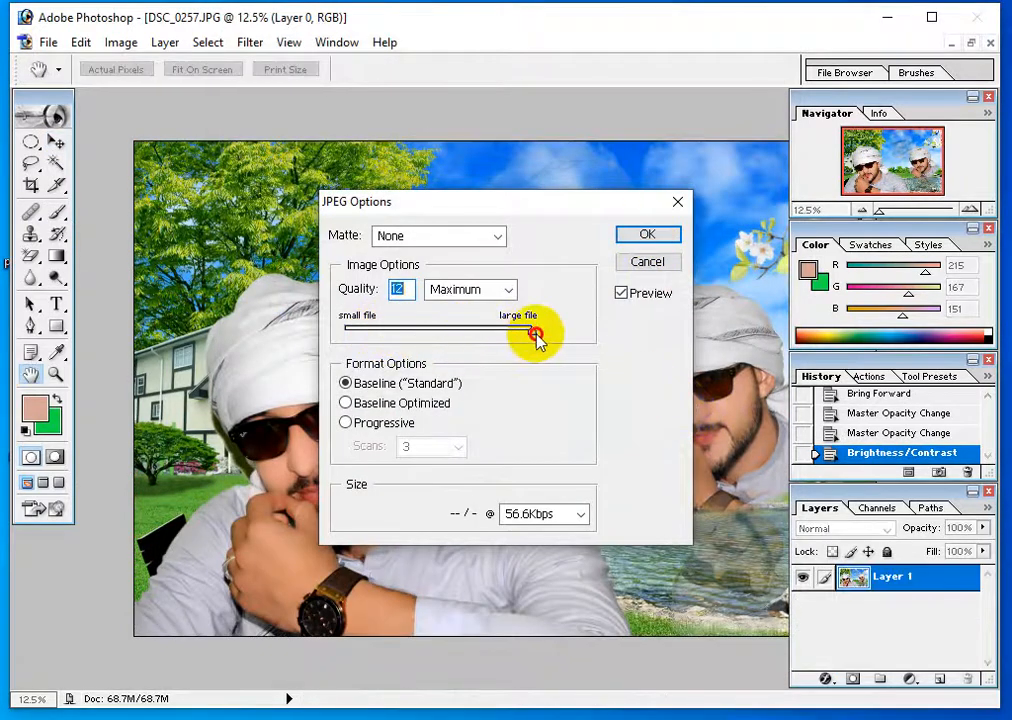
left_click(654, 234)
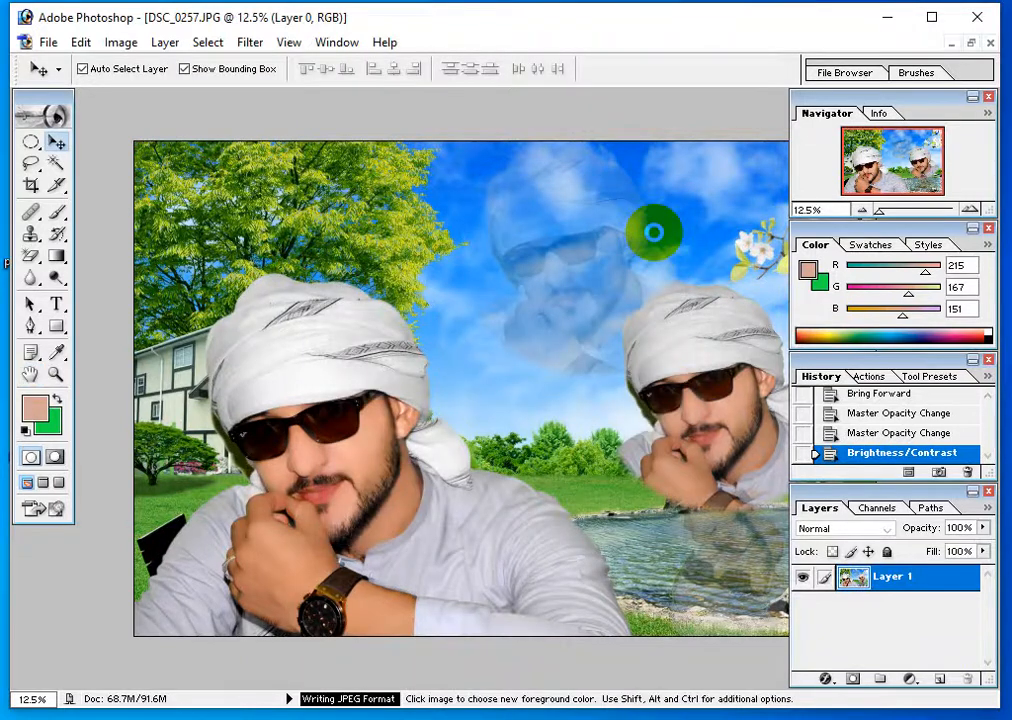
Minimize the editor, refresh the Windows desktop and open the saved DSC_0257 copy.jpg for viewing
left_click(884, 17)
right_click(422, 215)
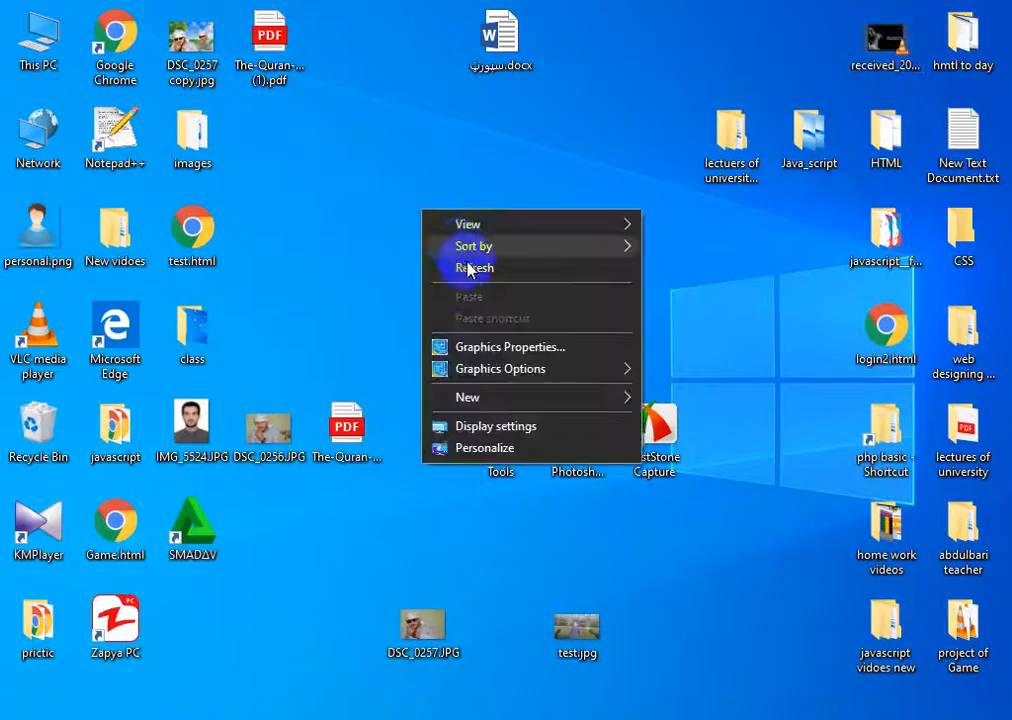
left_click(472, 268)
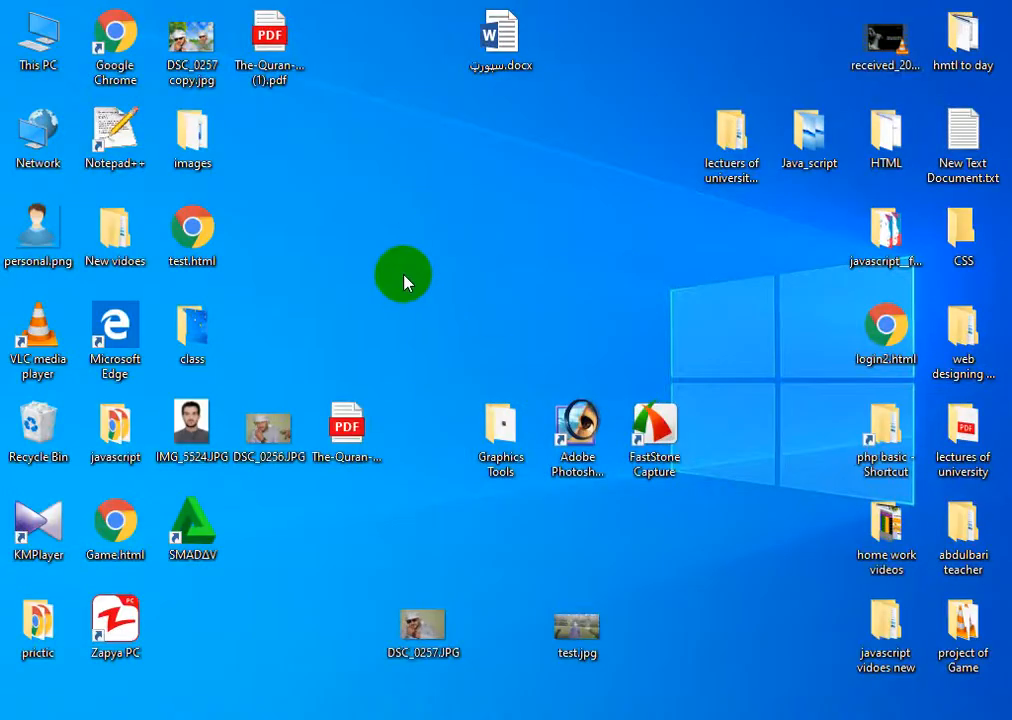
right_click(214, 52)
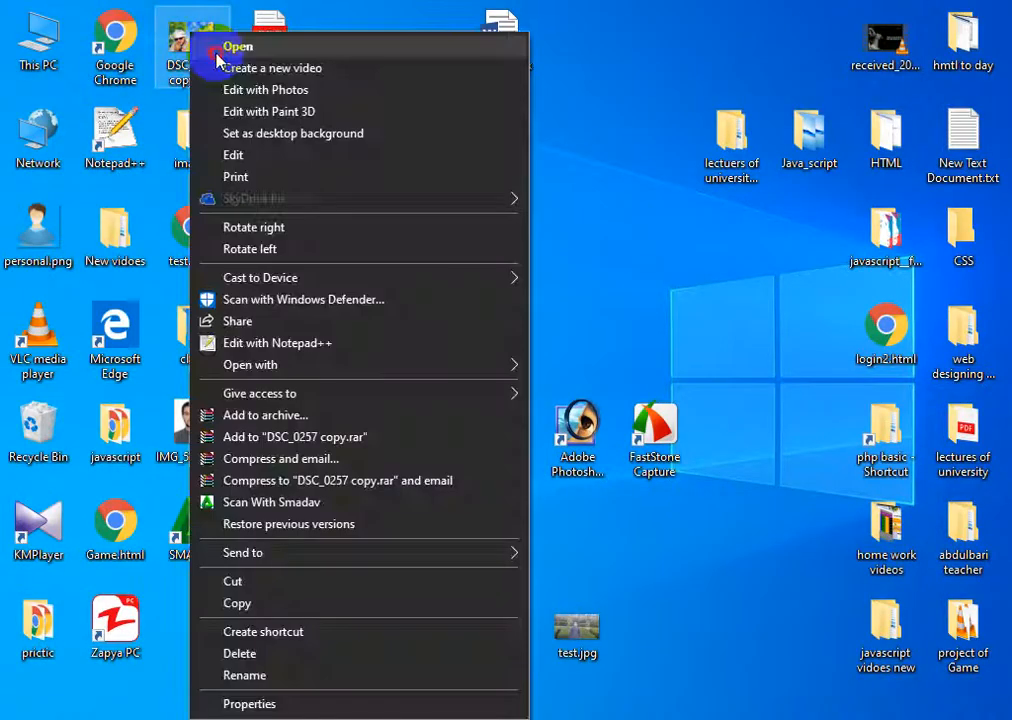
left_click(218, 50)
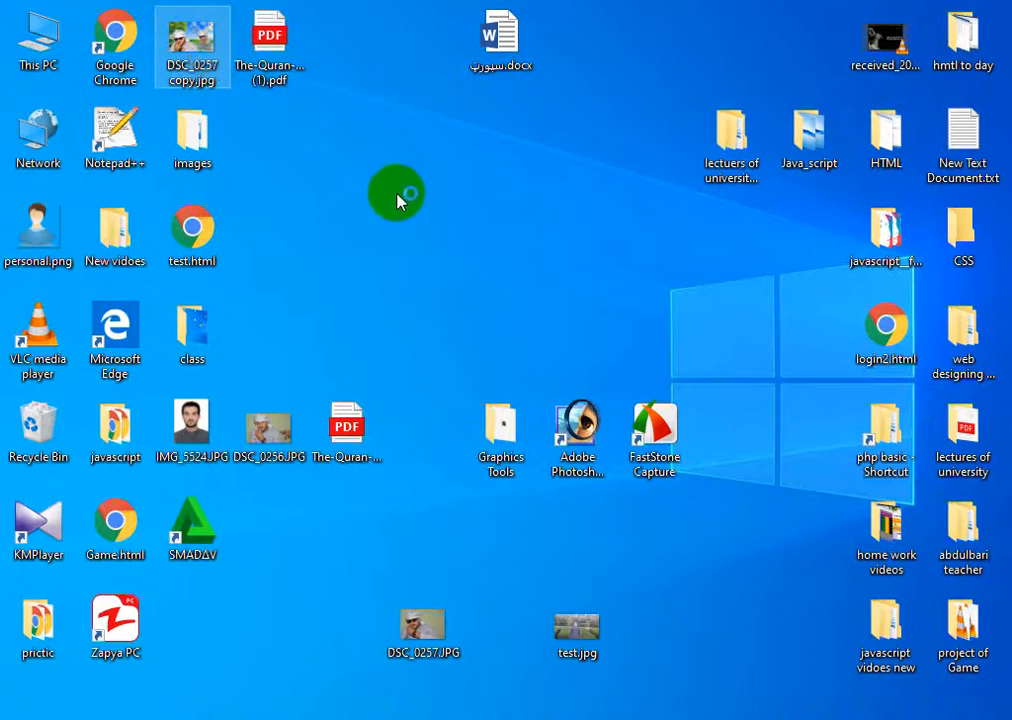